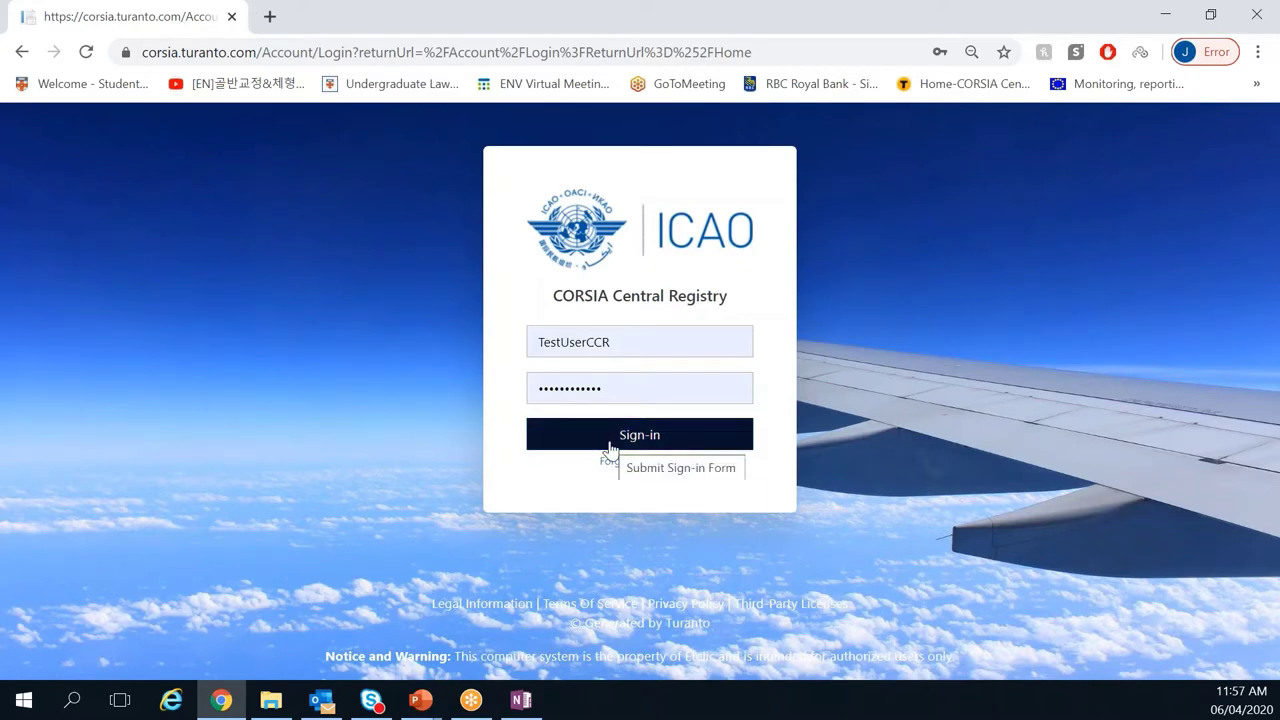
Step: Sign in to the CORSIA Central Registry, continue past the existing-login notice, and open the CO2 emissions reports list
left_click(612, 440)
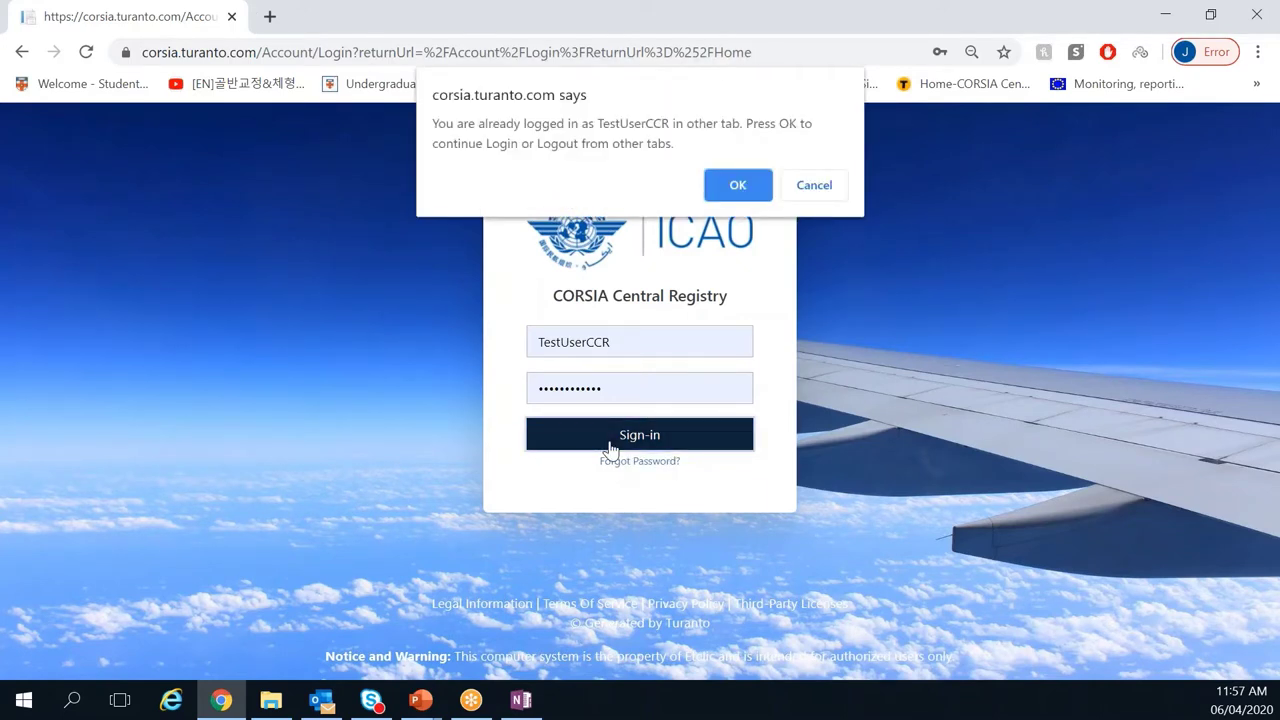
left_click(736, 187)
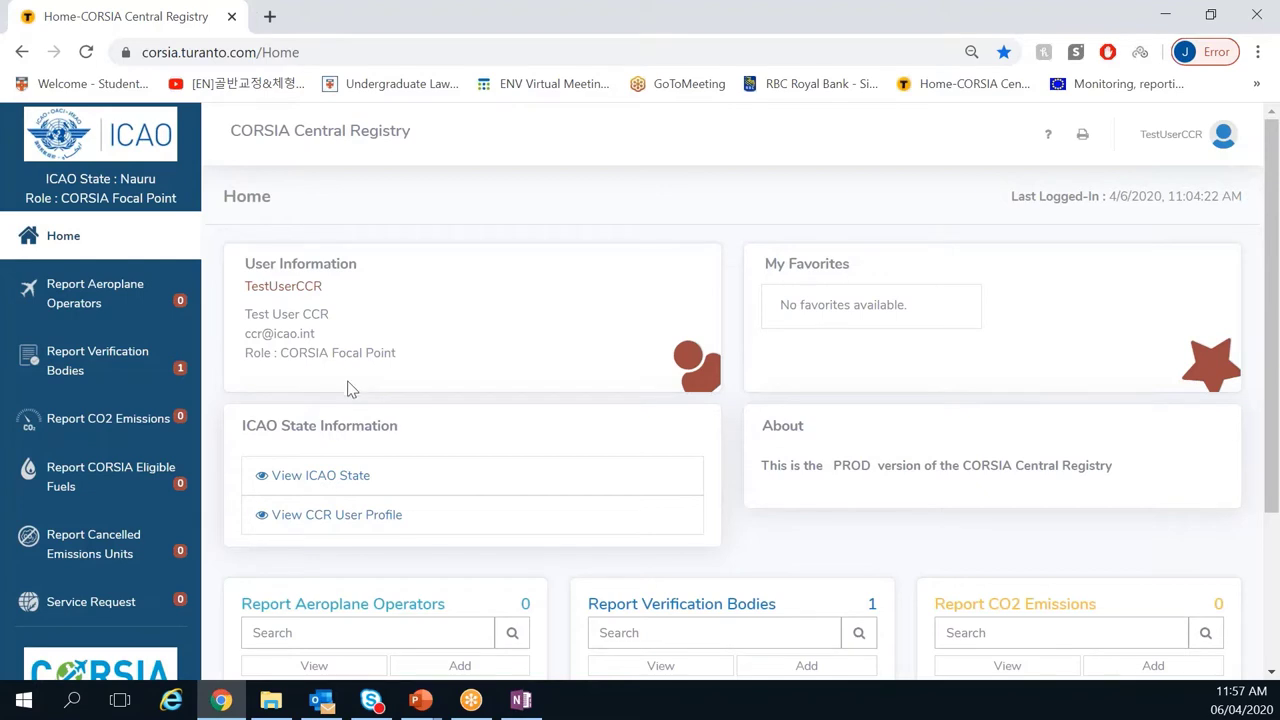
left_click(101, 425)
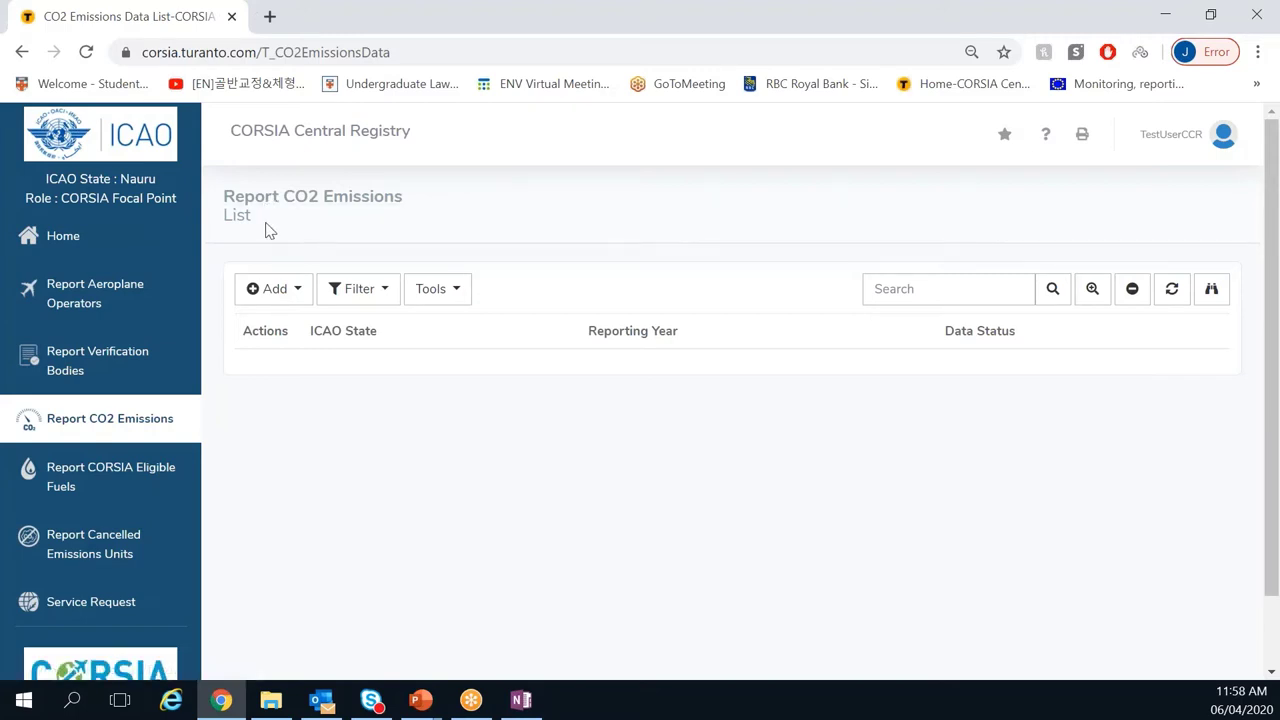
Step: Create a CO2 emissions report for Nauru with reporting year 2019 using Quick Add
left_click(278, 288)
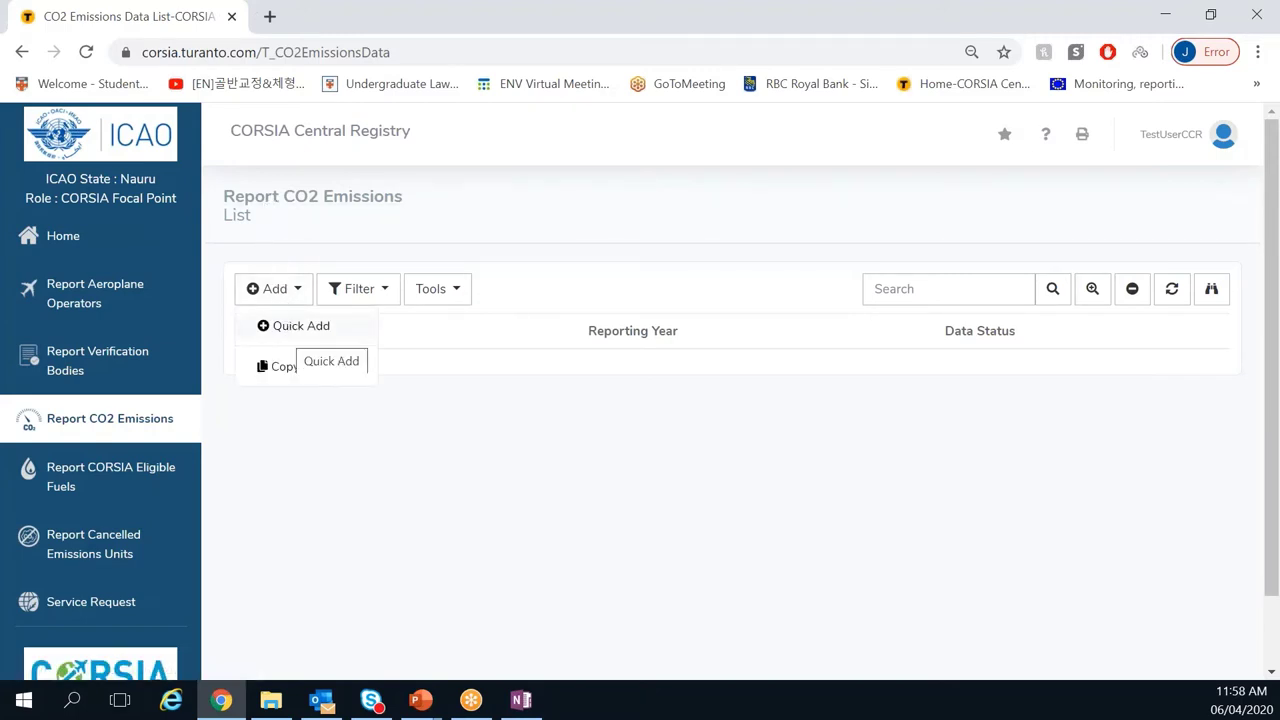
left_click(289, 328)
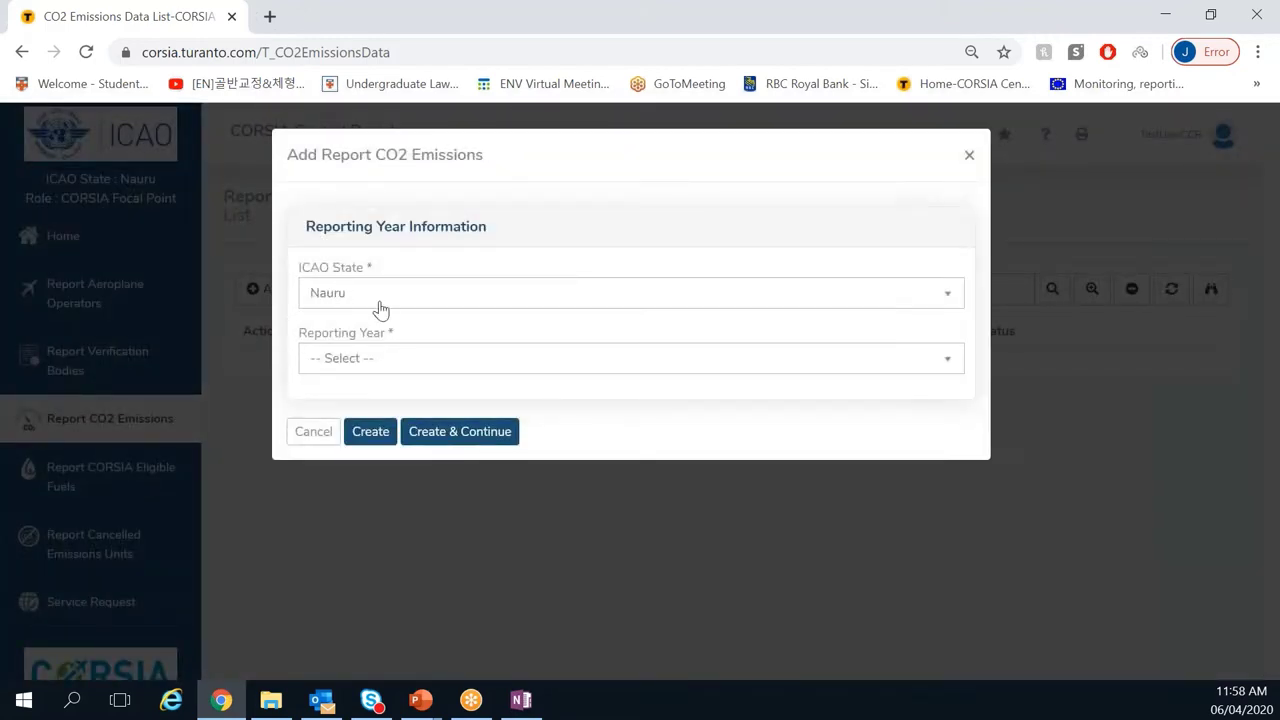
left_click(430, 362)
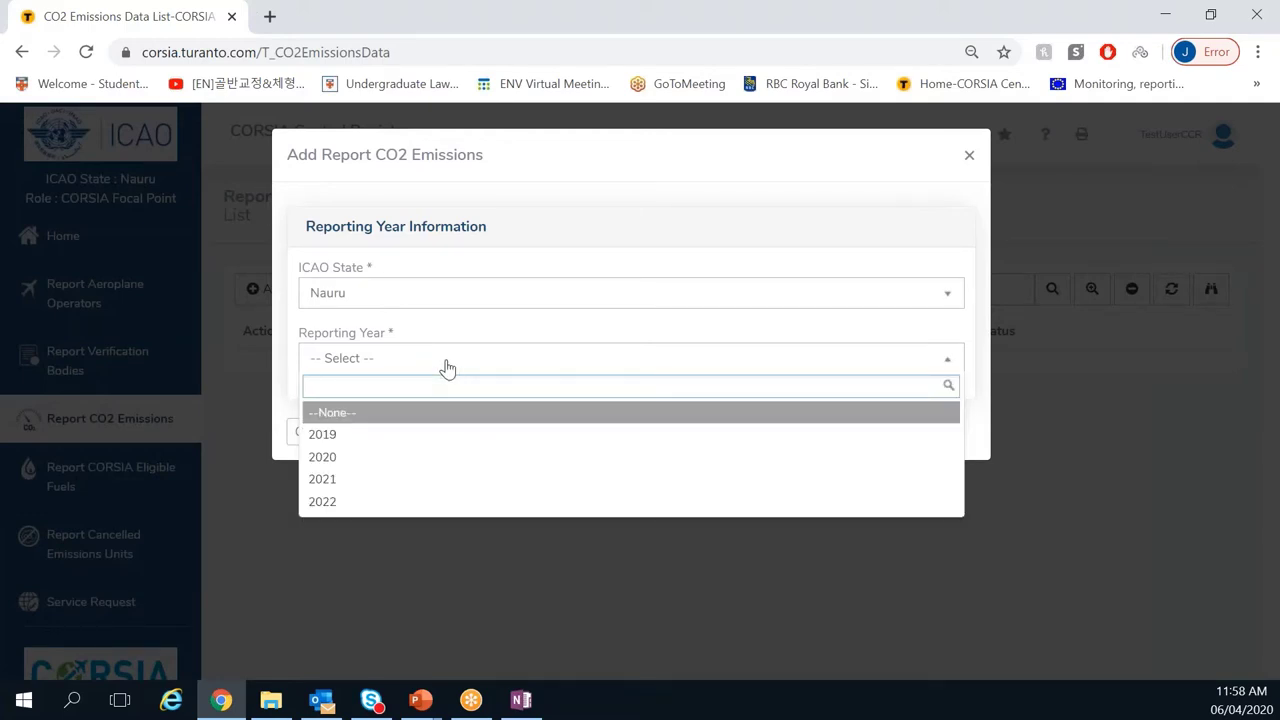
left_click(404, 437)
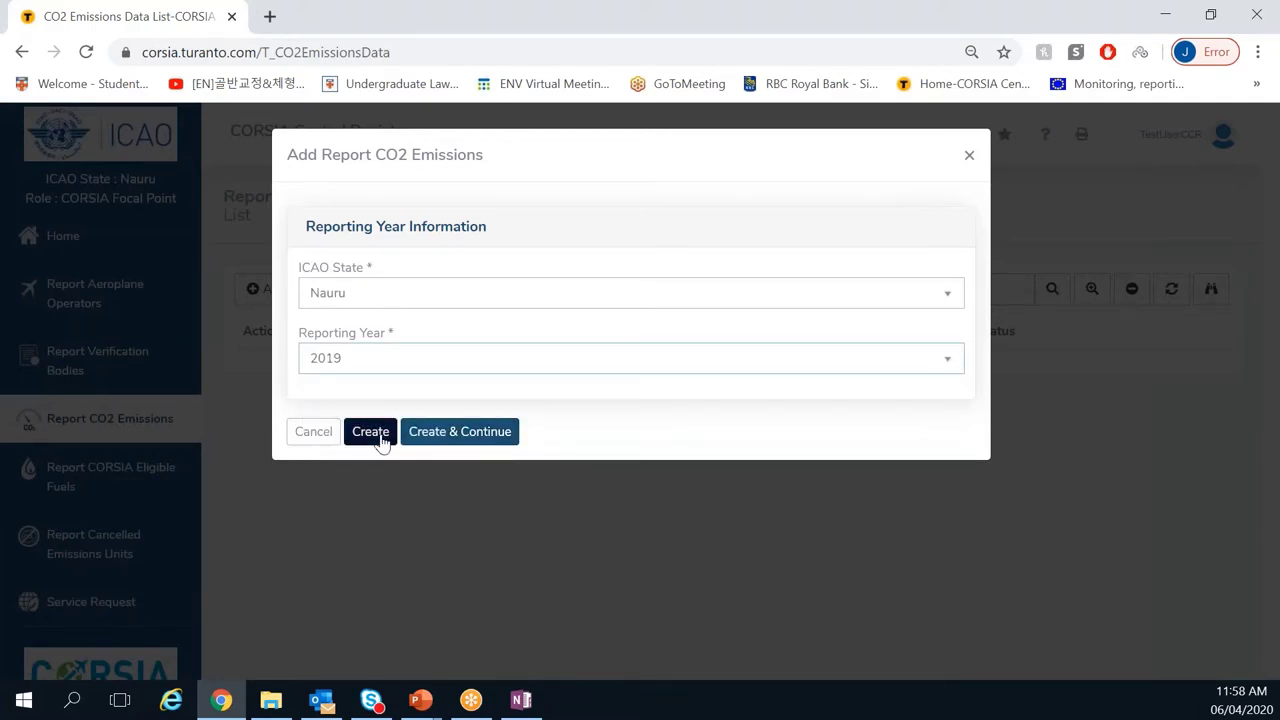
left_click(370, 432)
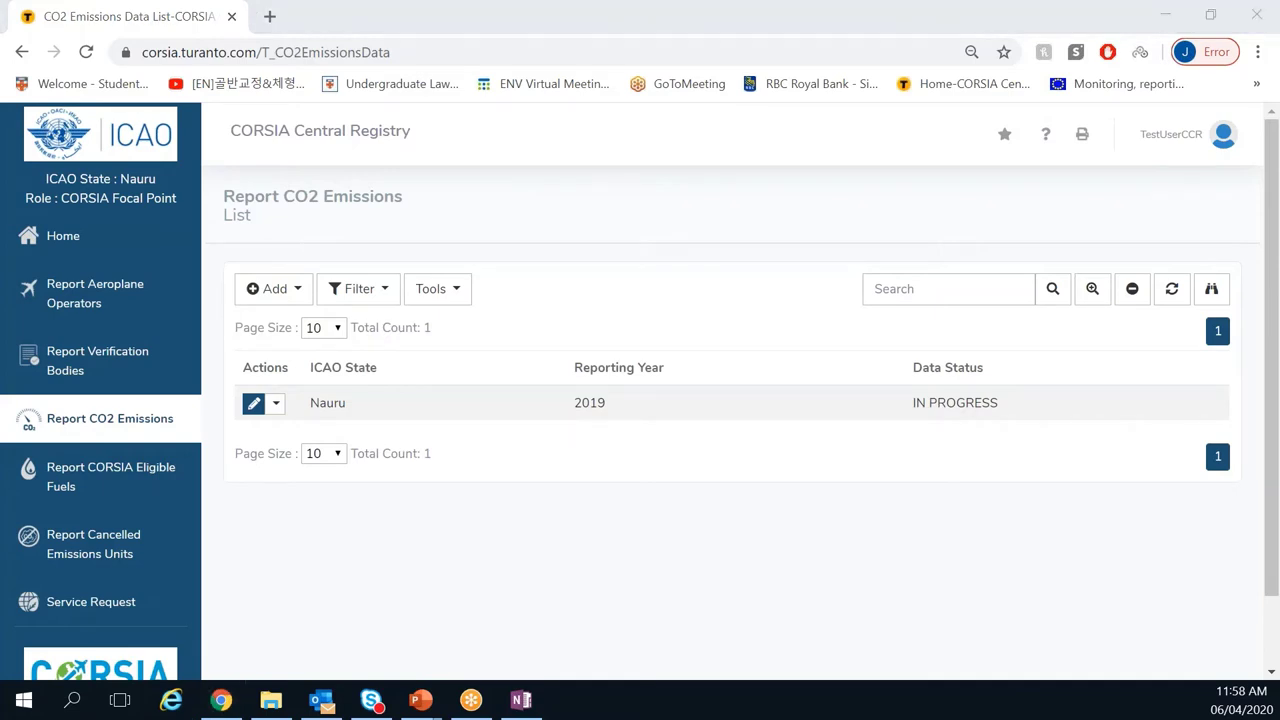
Step: Open the Nauru 2019 CO2 emissions report for editing
left_click(683, 446)
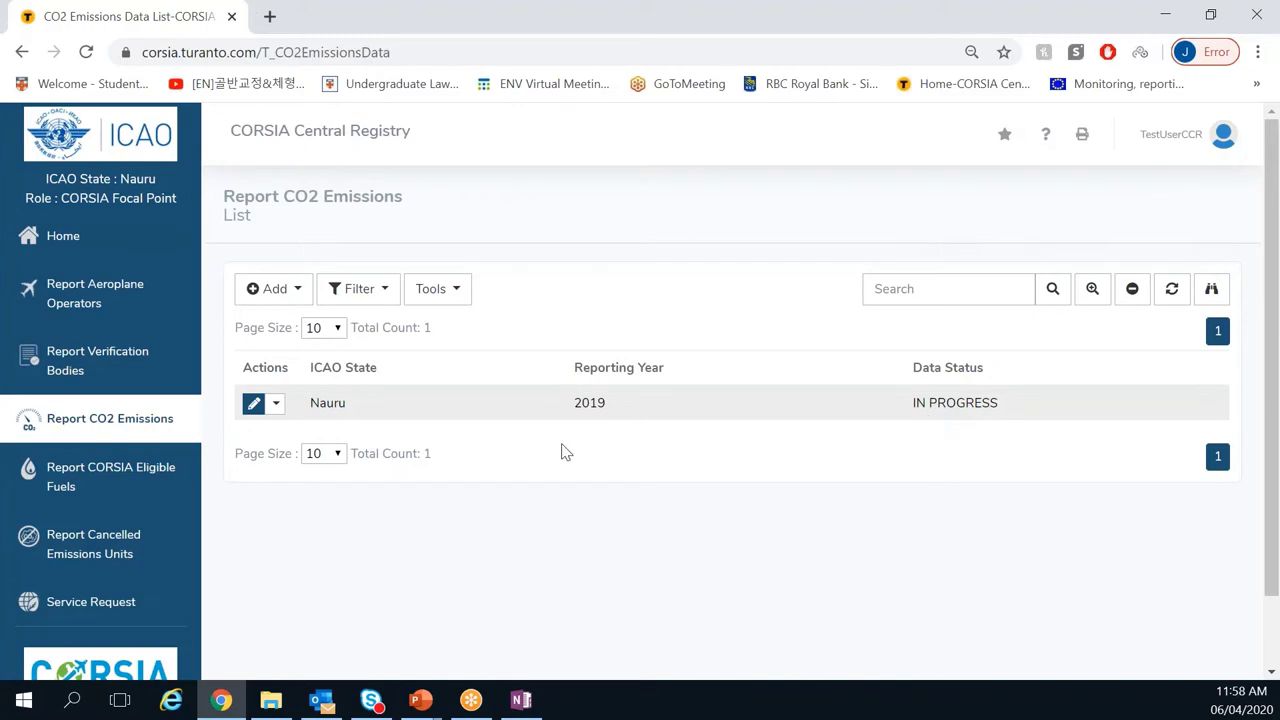
left_click(420, 700)
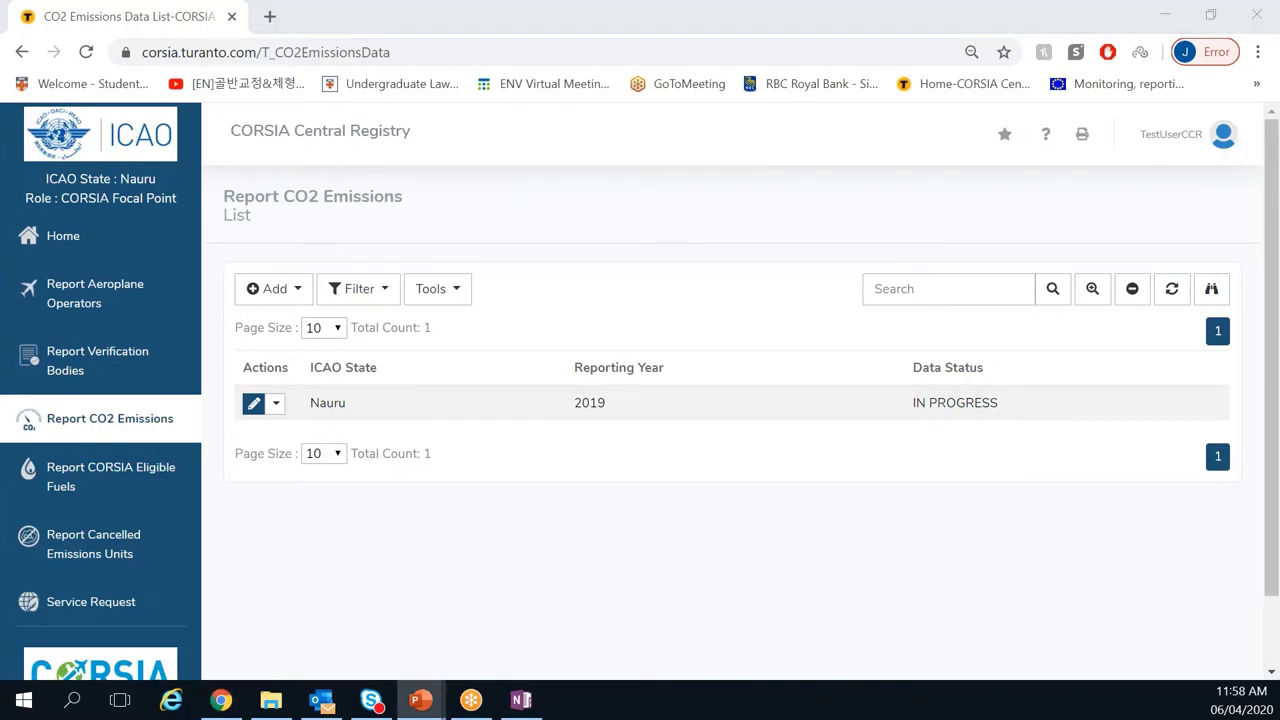
left_click(254, 404)
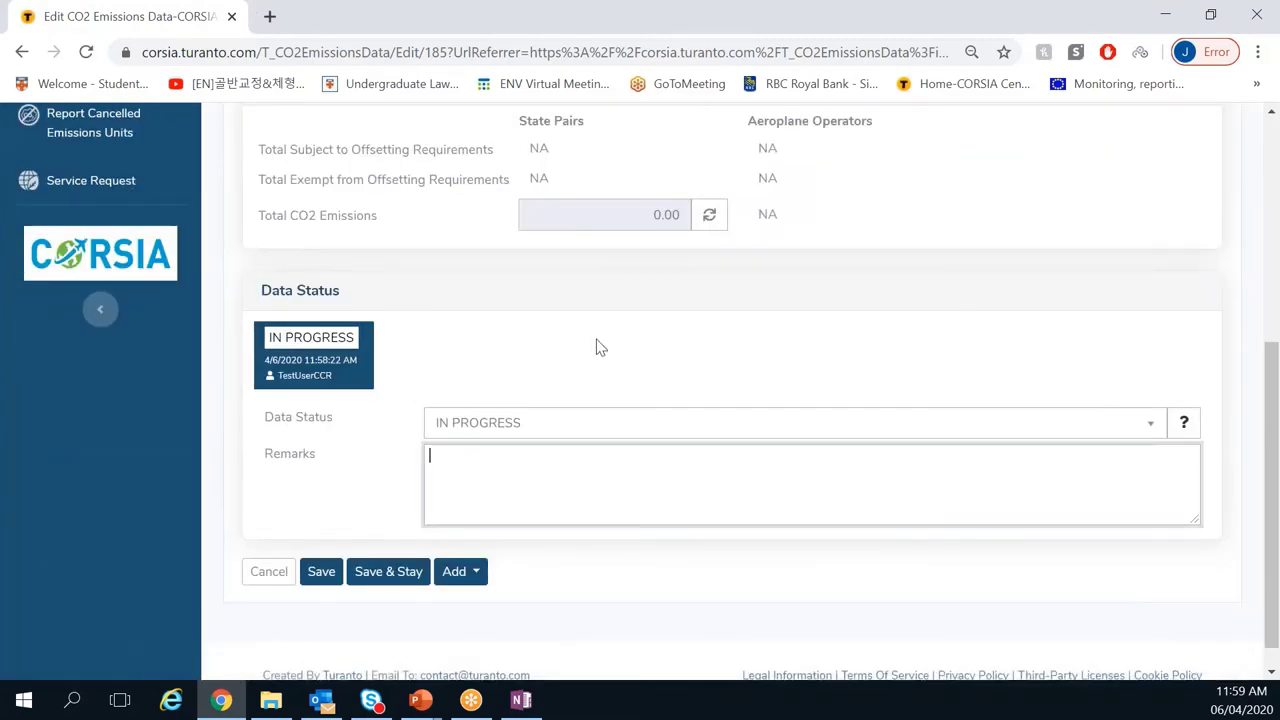
Step: Examine the report's details: reporting year information, total CO2 emissions, and the available data status options
scroll(597, 346, "up", 4)
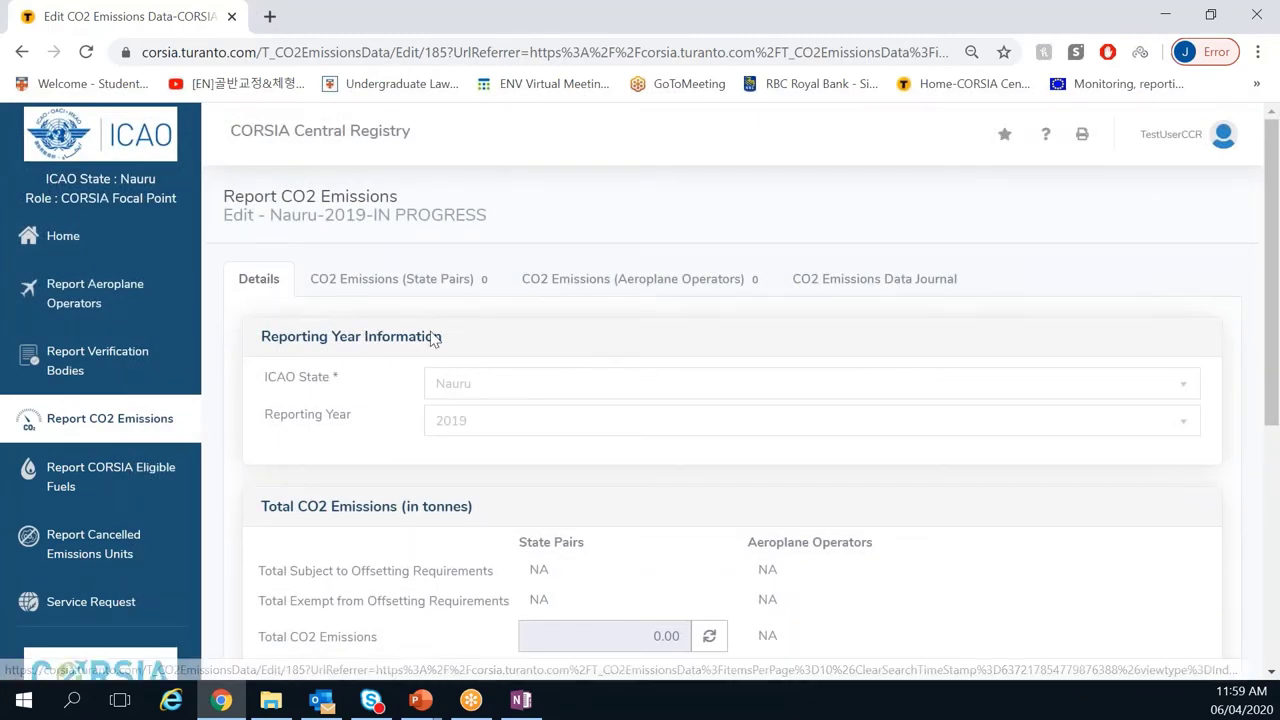
scroll(435, 340, "down", 1)
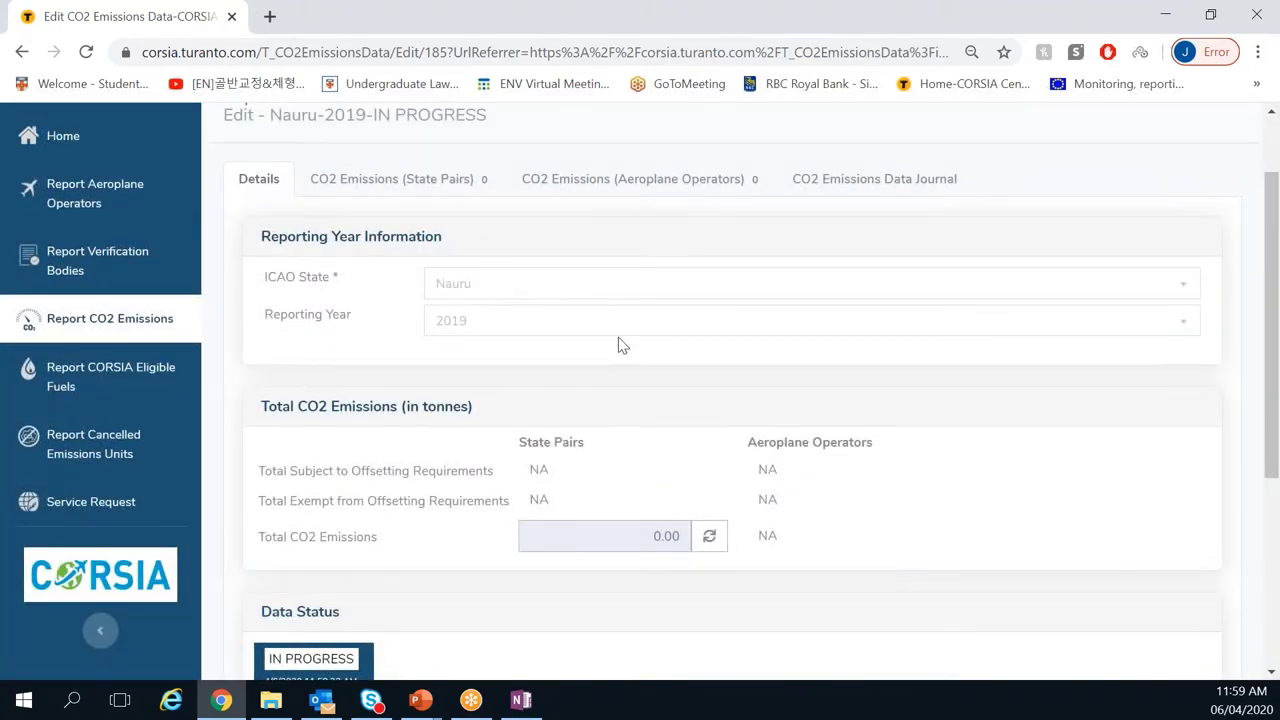
scroll(618, 345, "down", 1)
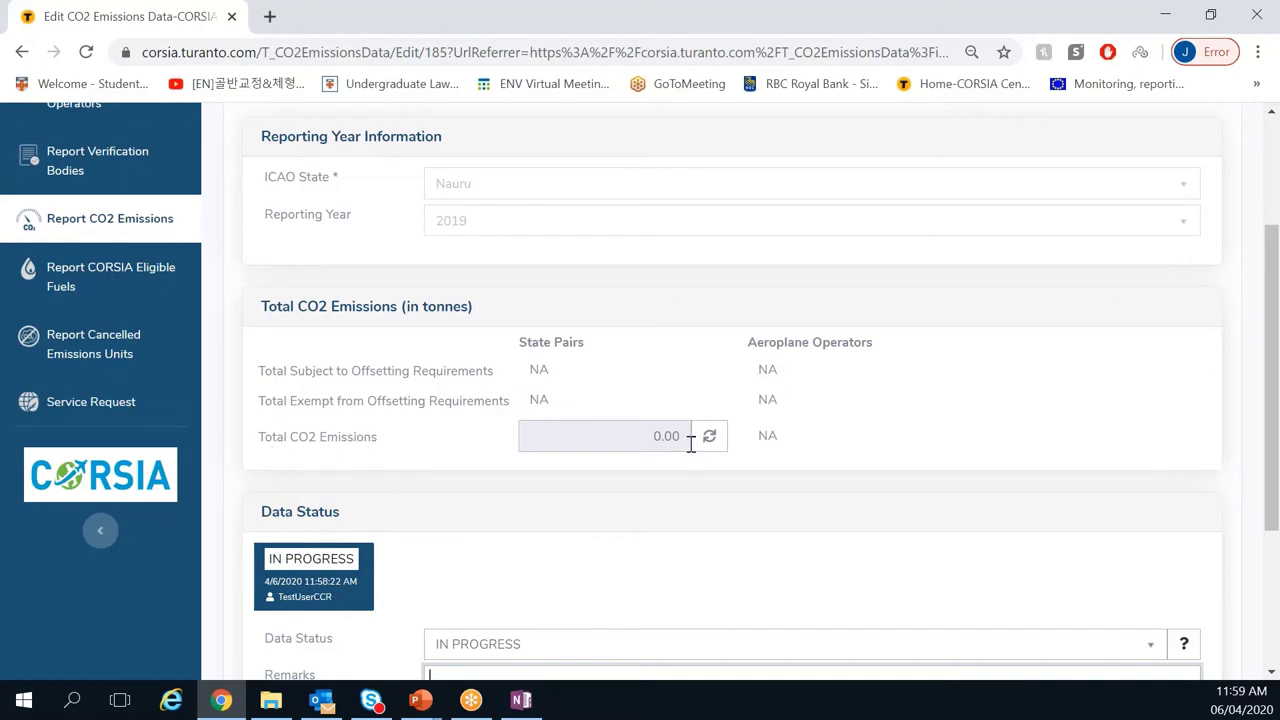
scroll(690, 444, "down", 1)
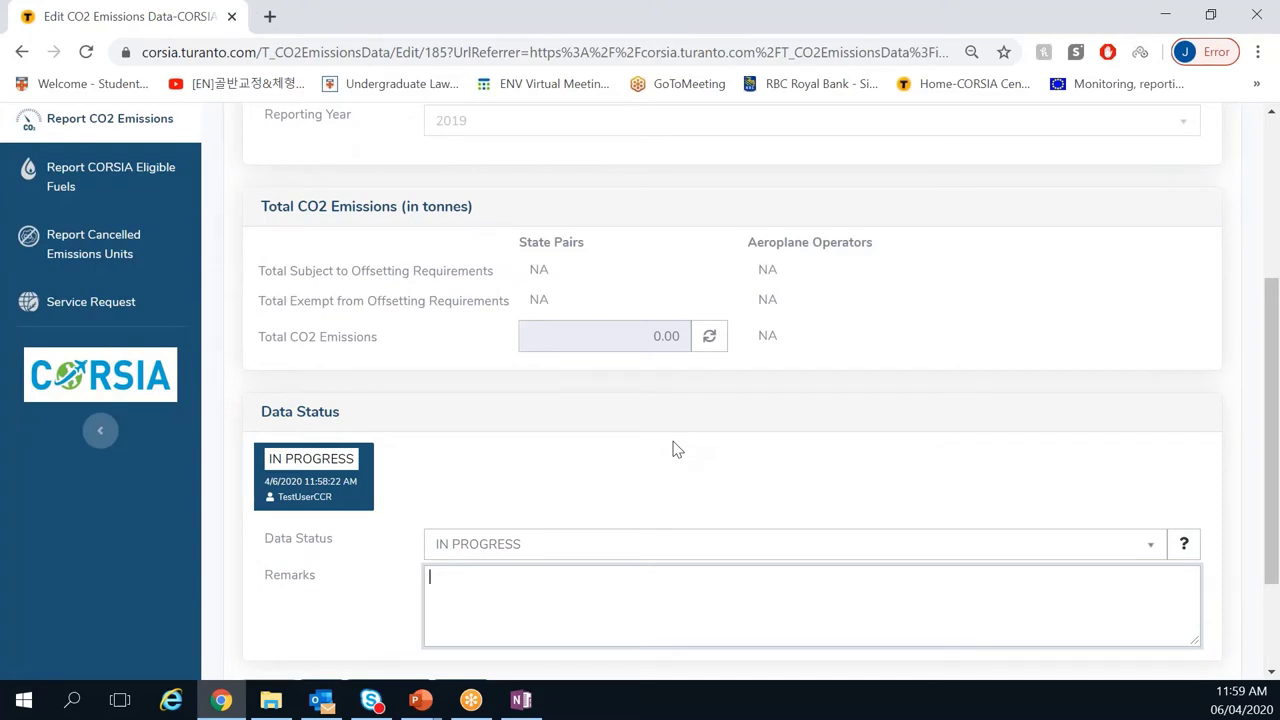
scroll(675, 450, "up", 1)
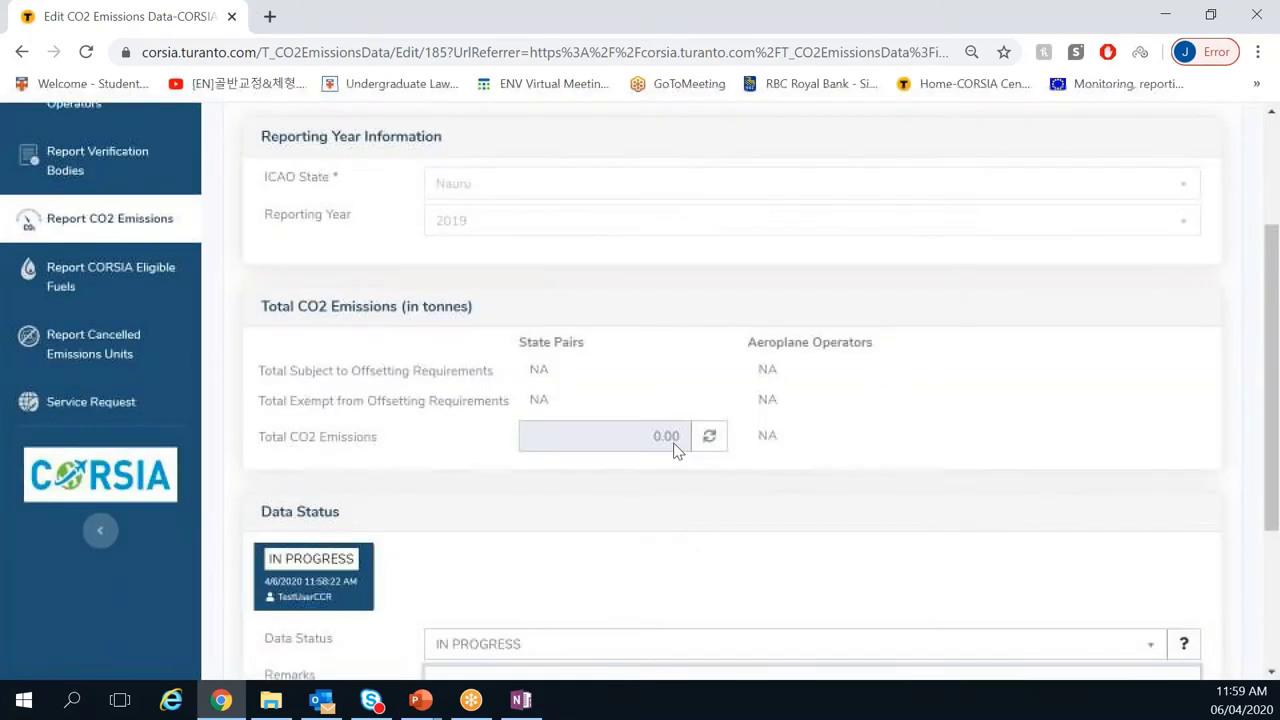
scroll(437, 340, "down", 1)
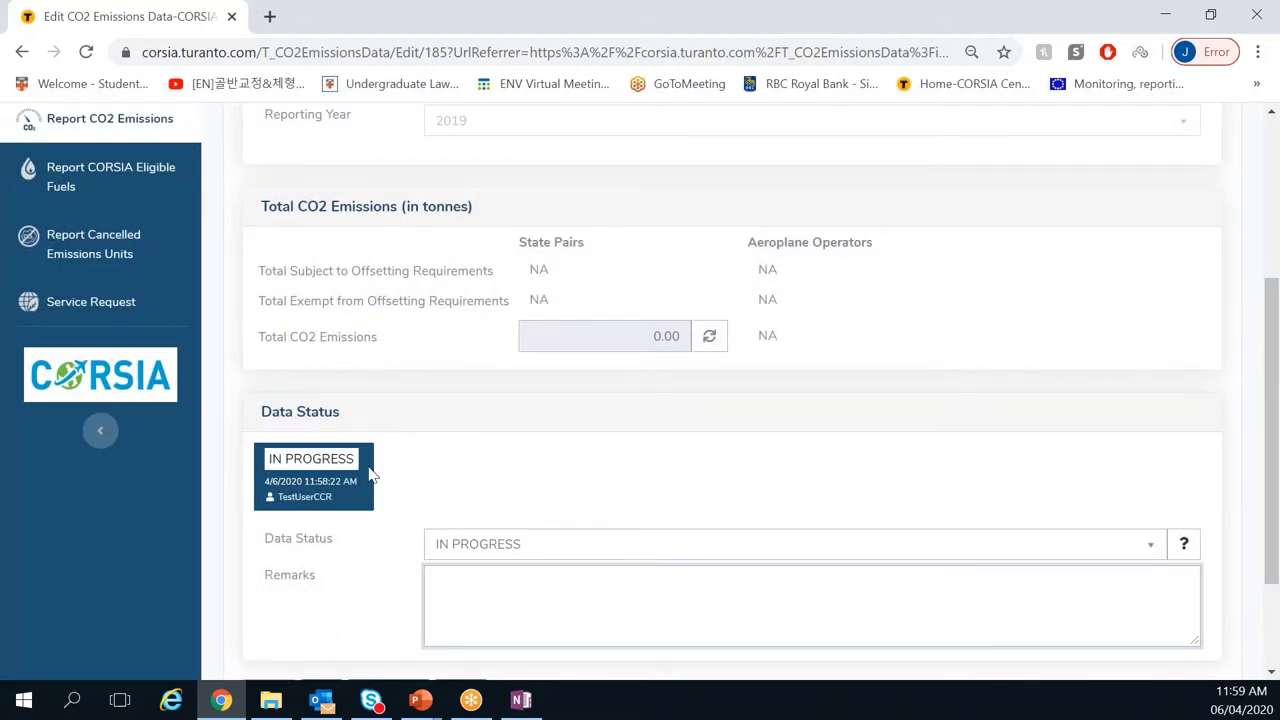
left_click(519, 547)
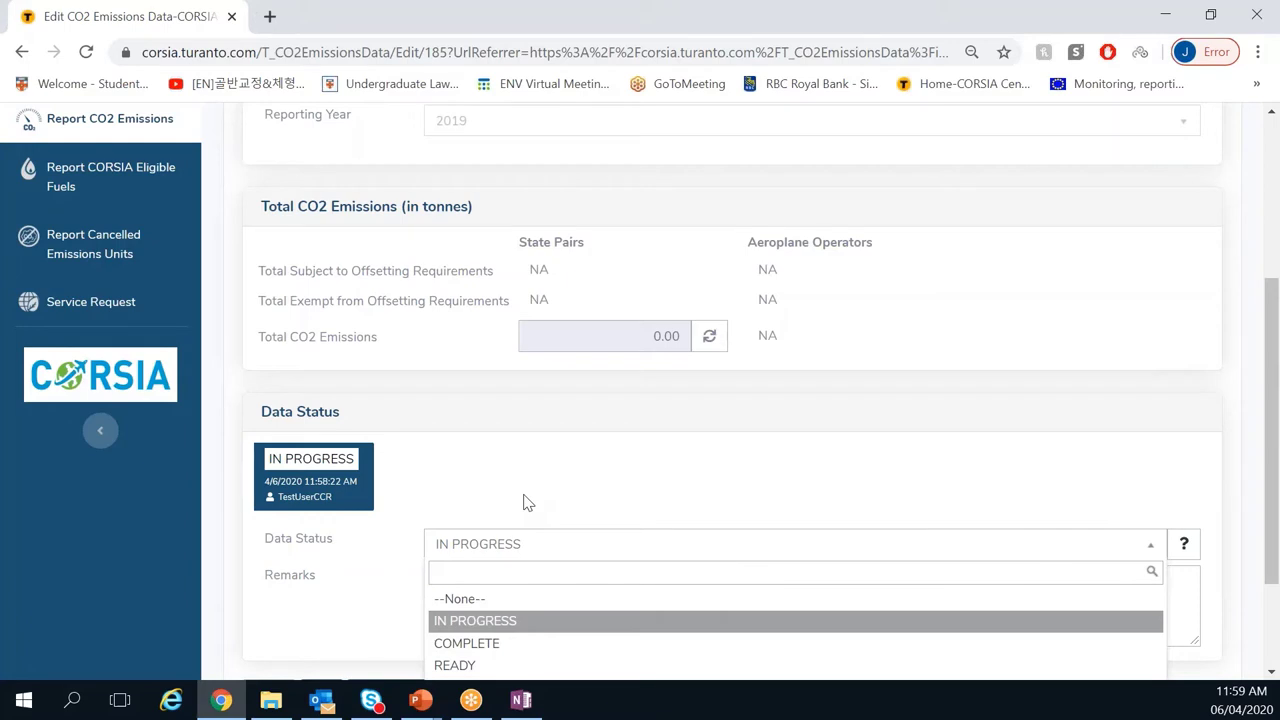
left_click(528, 502)
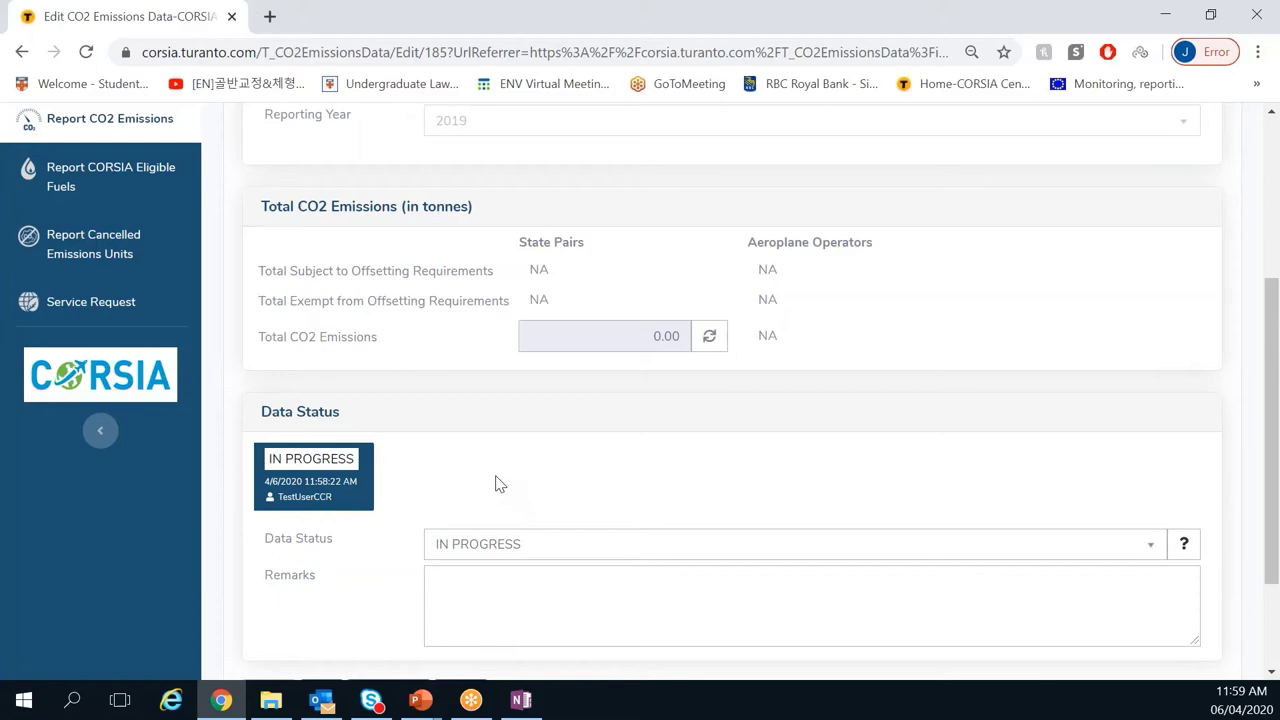
scroll(497, 480, "up", 3)
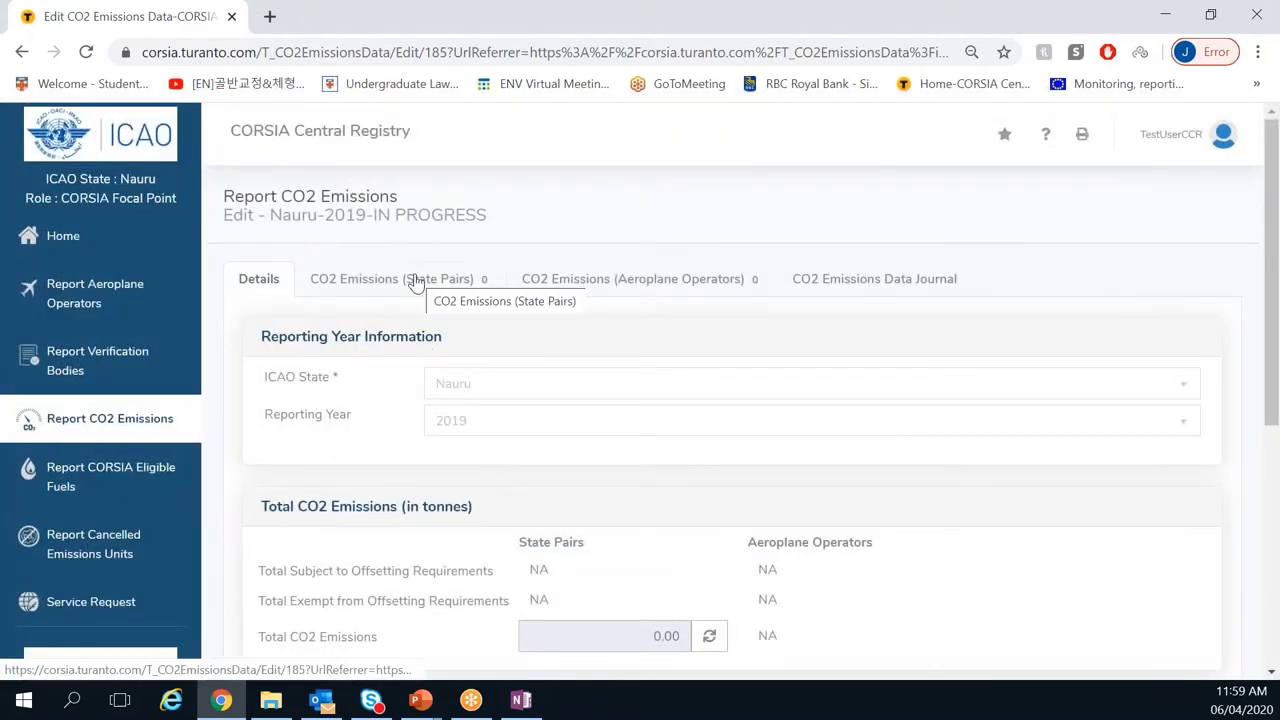
Step: Review the report's State Pairs emissions and add options, its Aeroplane Operators emissions, and its data journal
left_click(415, 283)
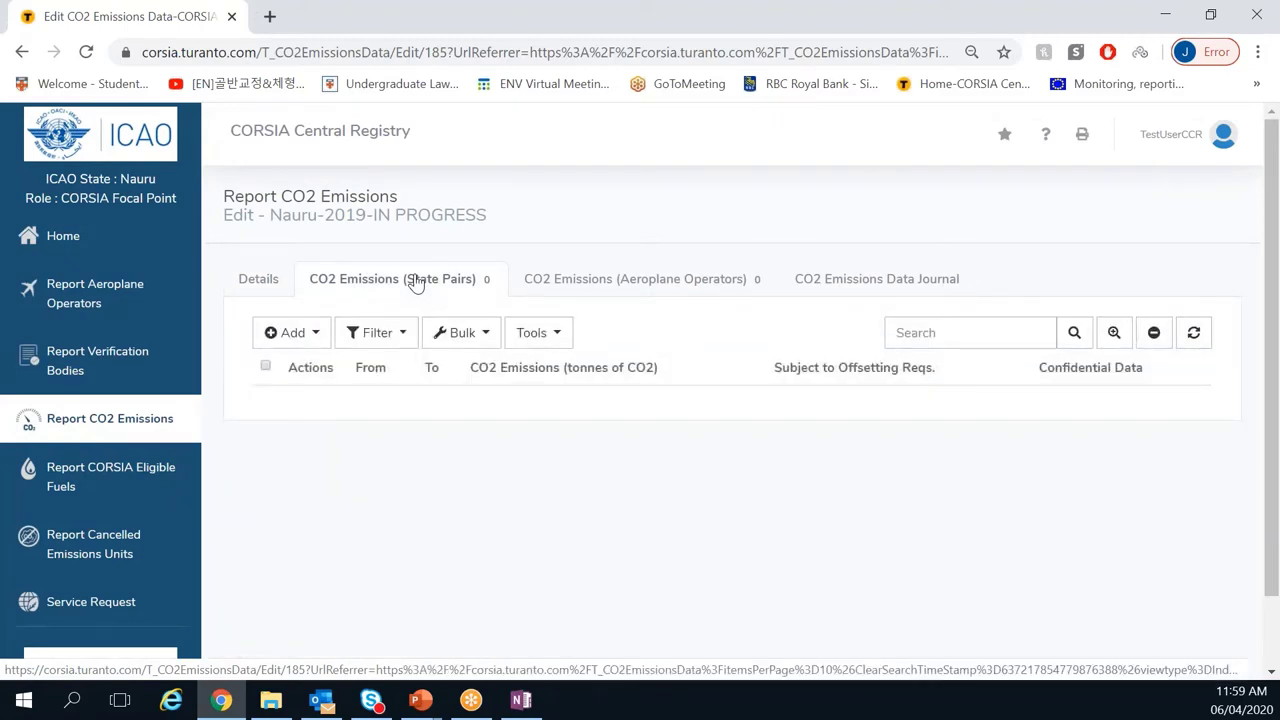
left_click(290, 334)
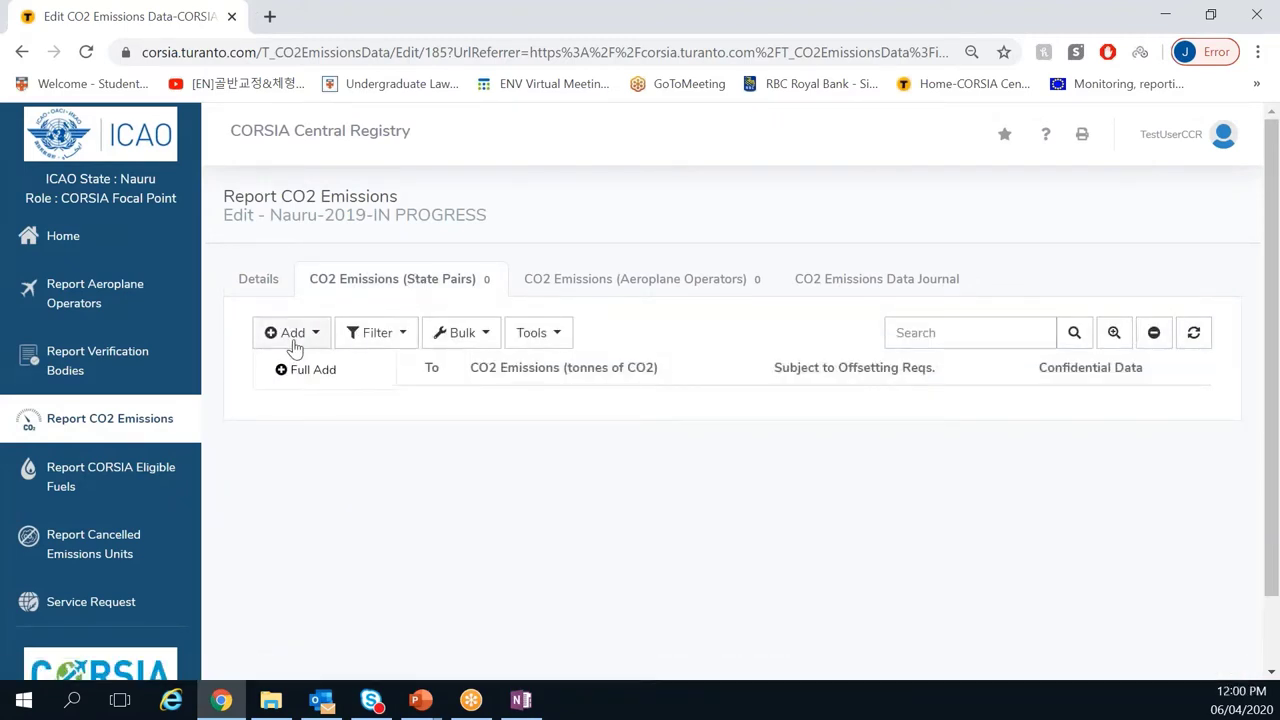
left_click(300, 370)
left_click(635, 286)
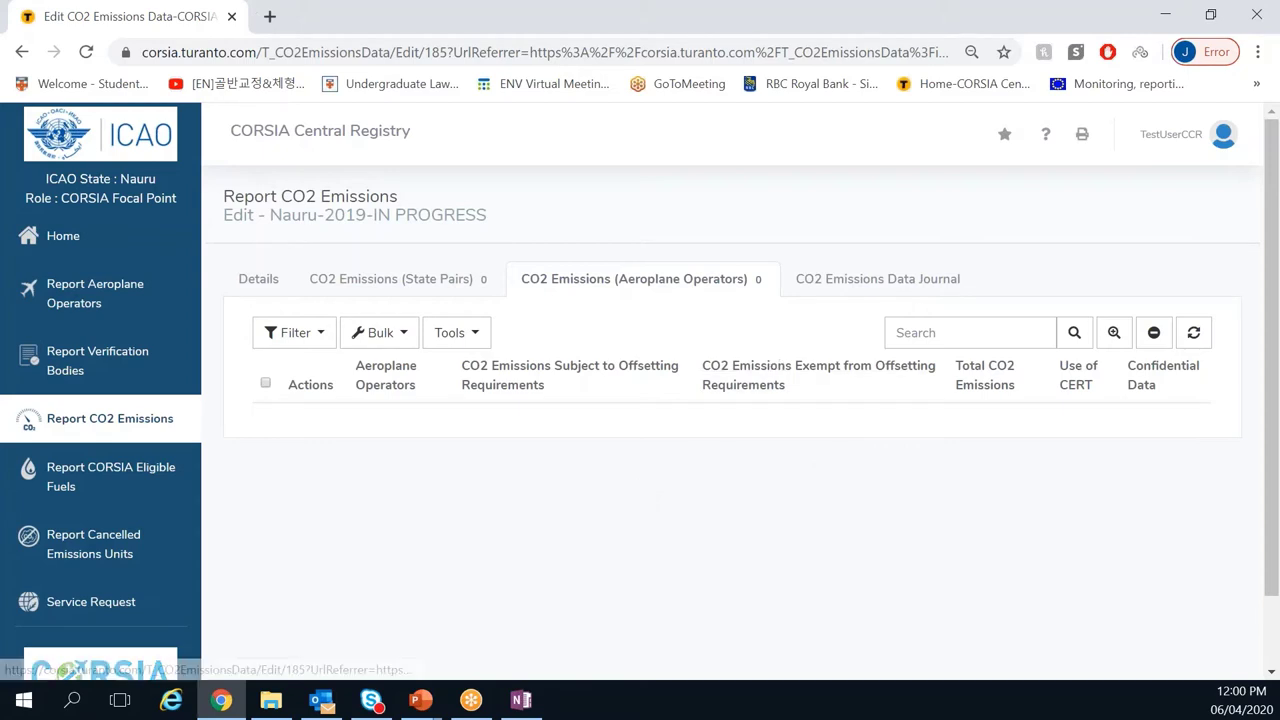
left_click(878, 280)
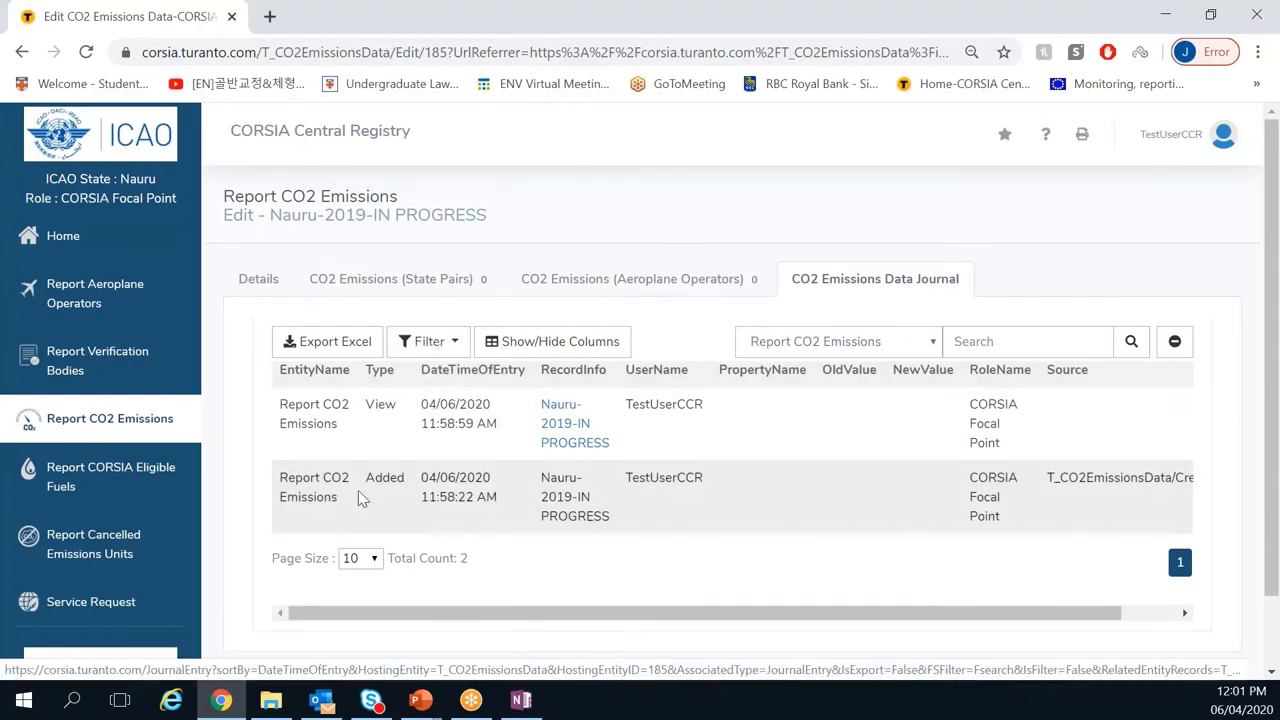
Step: Return to the report's State Pairs emissions and open the full form for adding a record
left_click(450, 296)
left_click(461, 332)
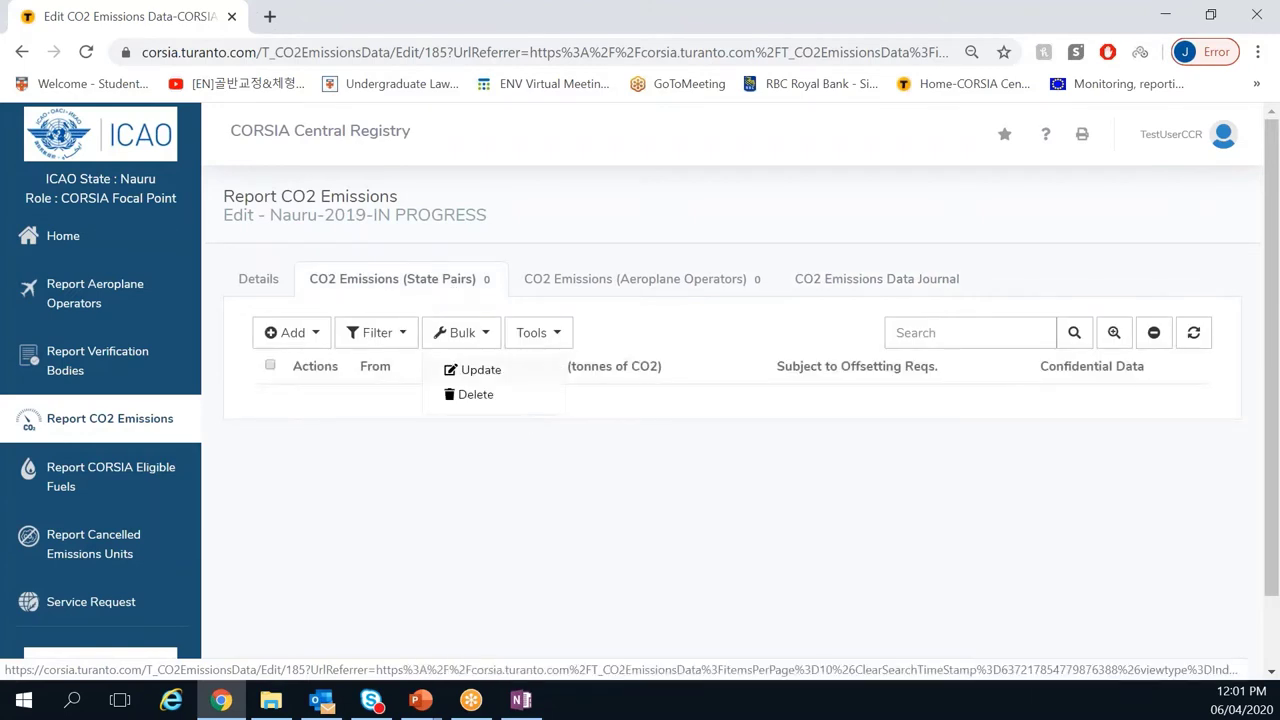
left_click(519, 429)
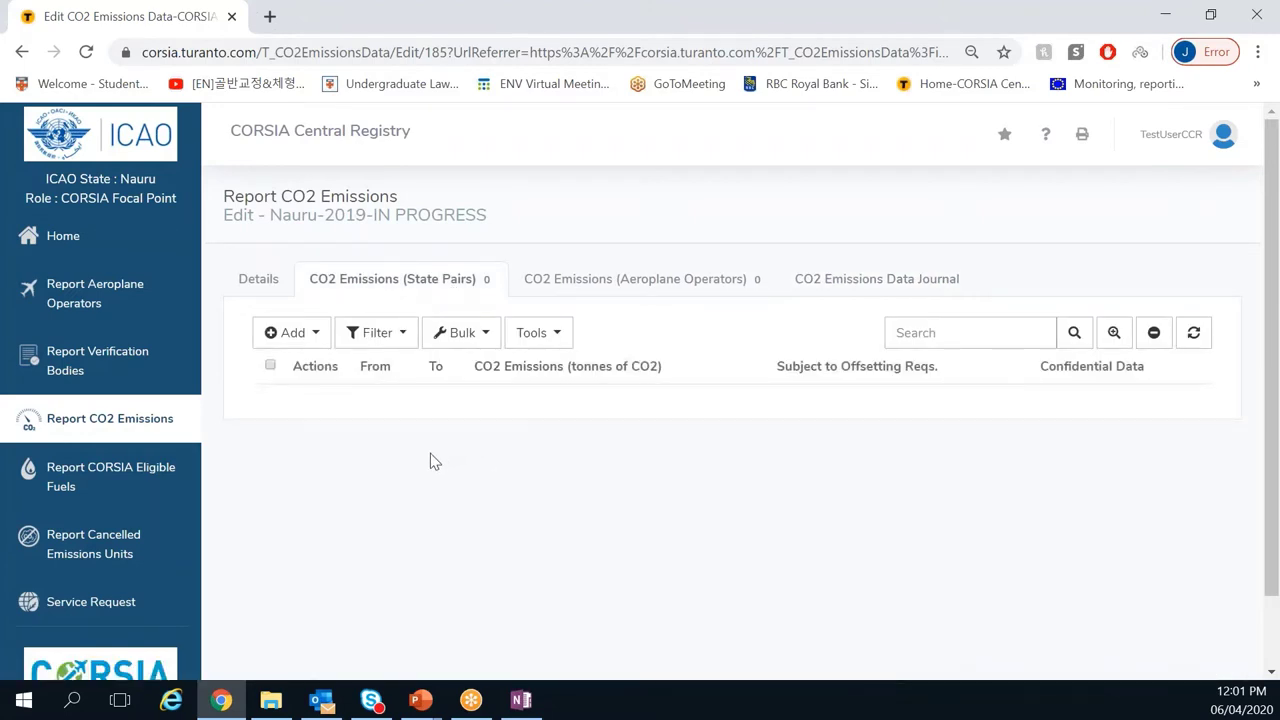
left_click(292, 333)
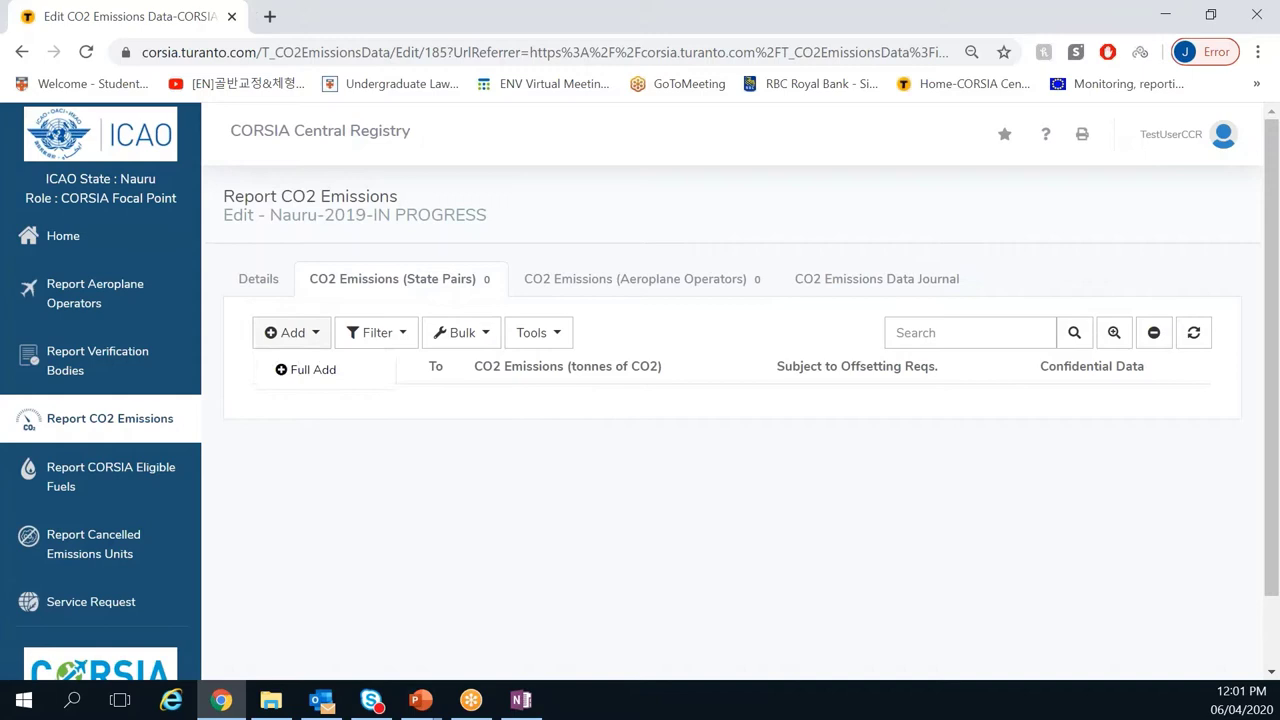
left_click(322, 378)
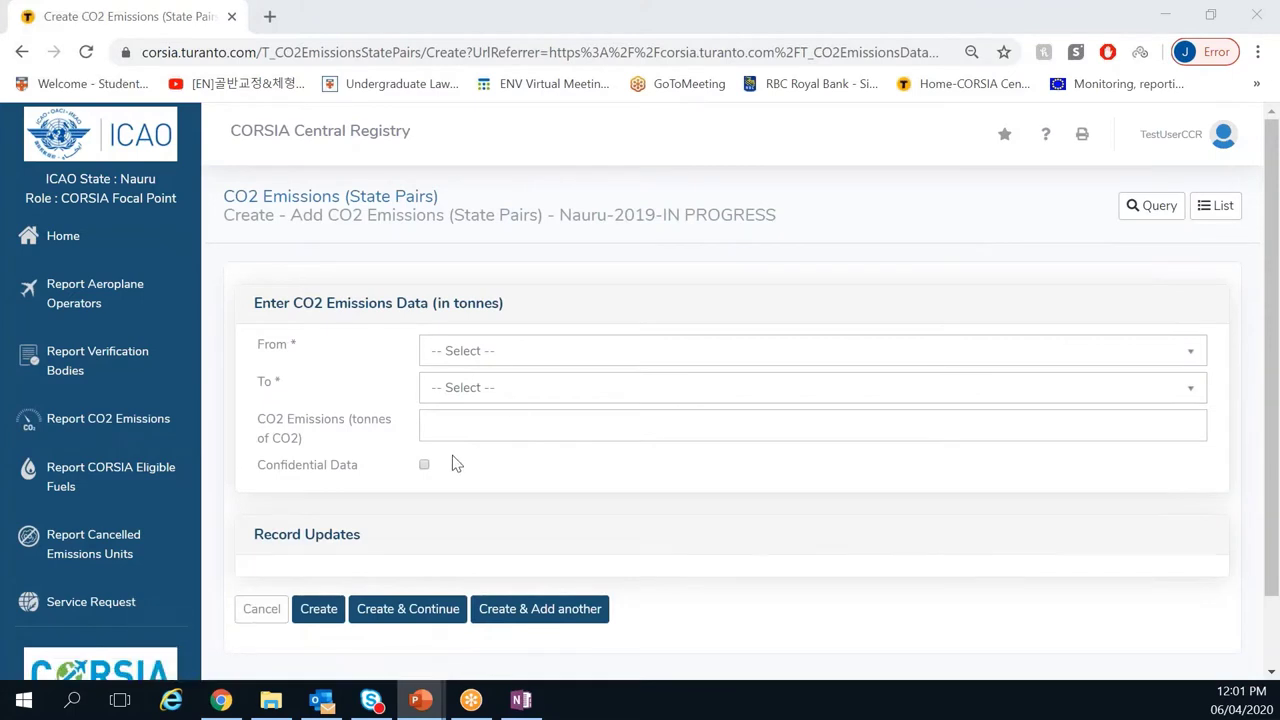
Step: Set the new record's state pair to run from Nauru to Canada
left_click(543, 358)
left_click(543, 352)
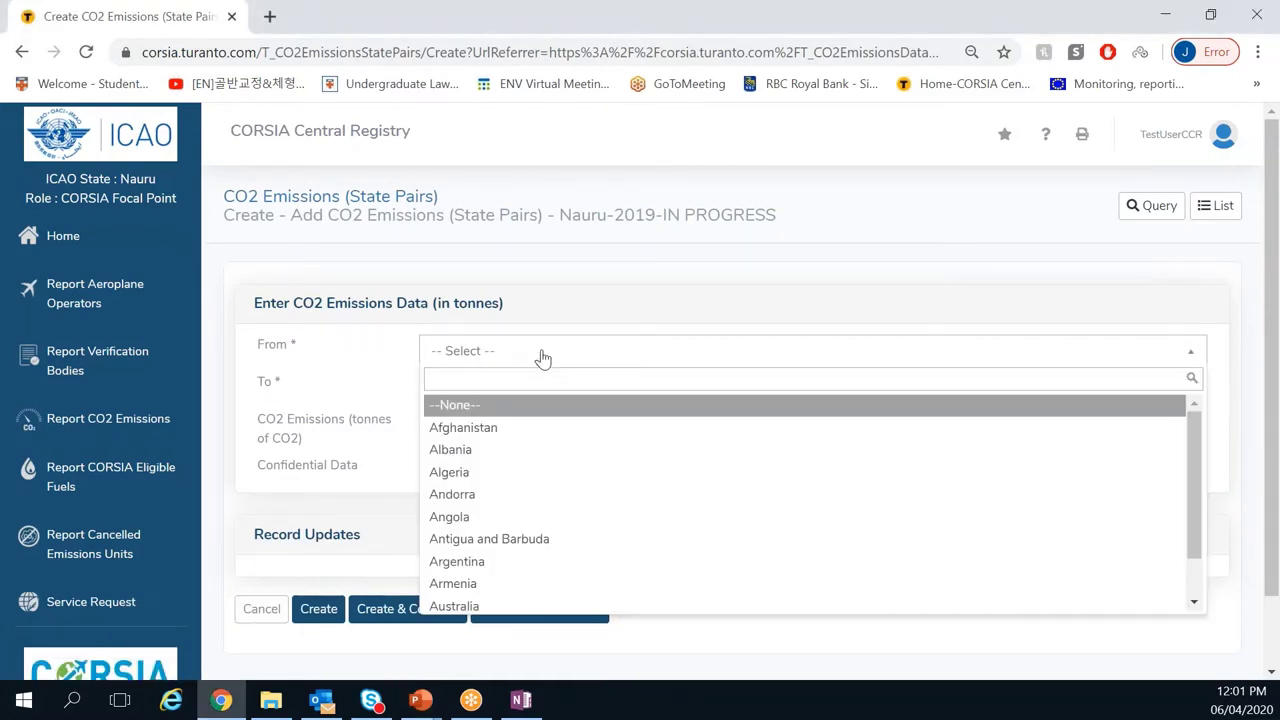
type("nauru")
left_click(518, 406)
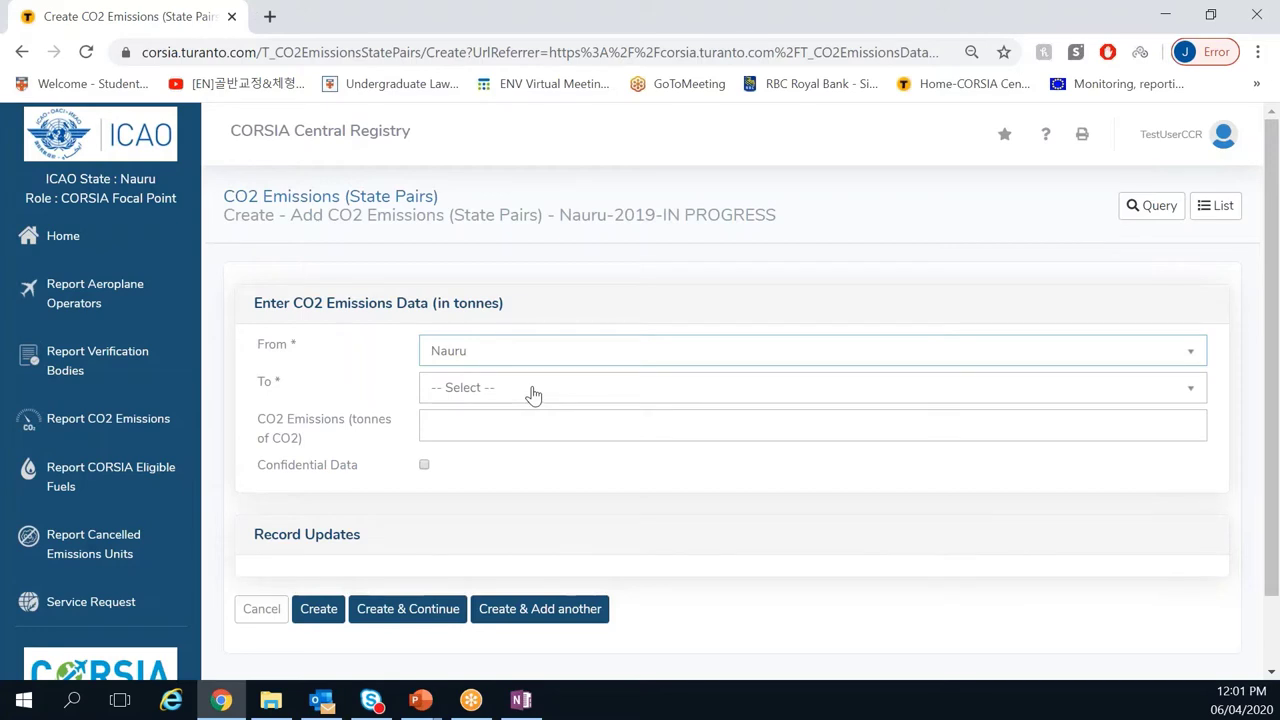
left_click(533, 396)
type("canada")
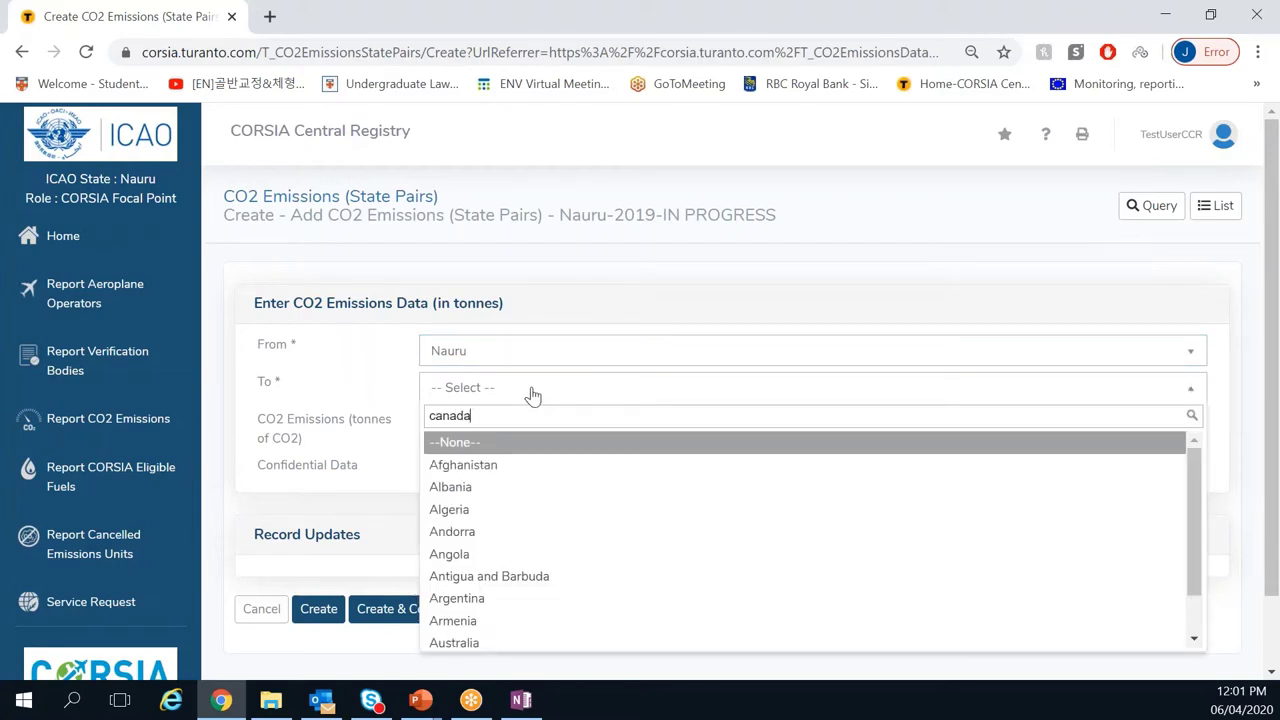
left_click(520, 453)
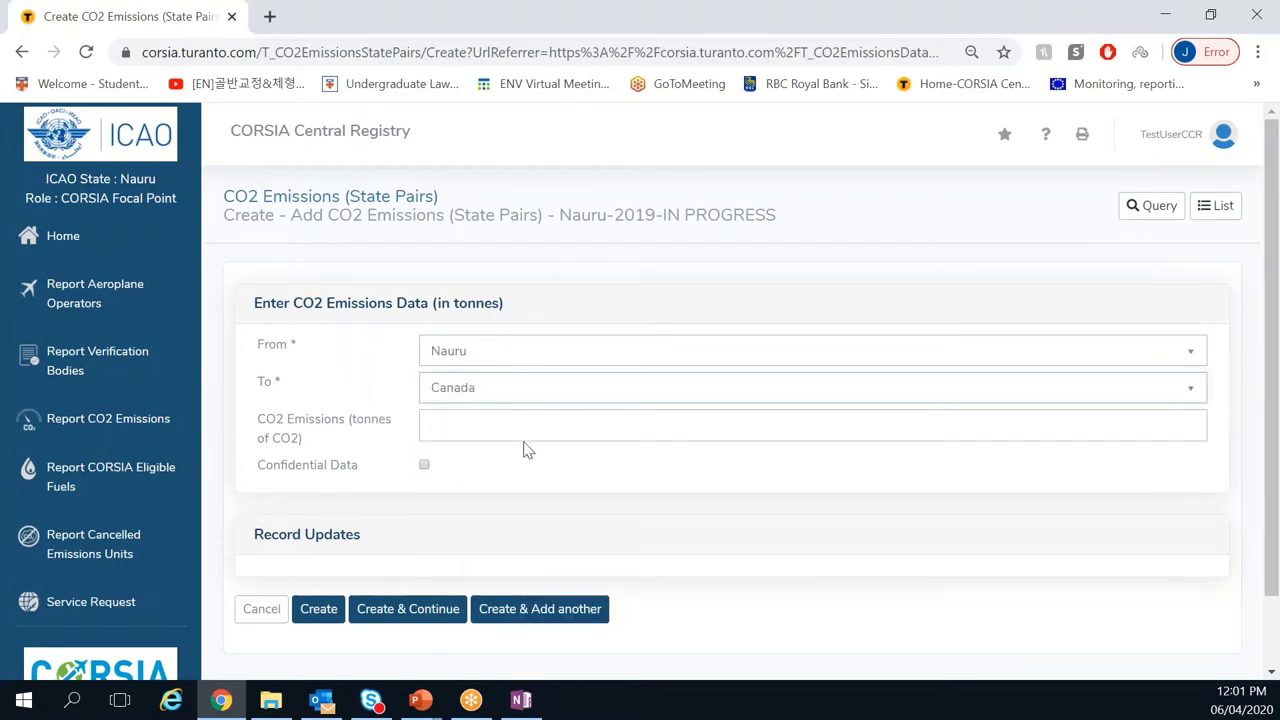
Step: Enter 400 tonnes of CO2 emissions for the state pair and mark it as confidential data
left_click(529, 432)
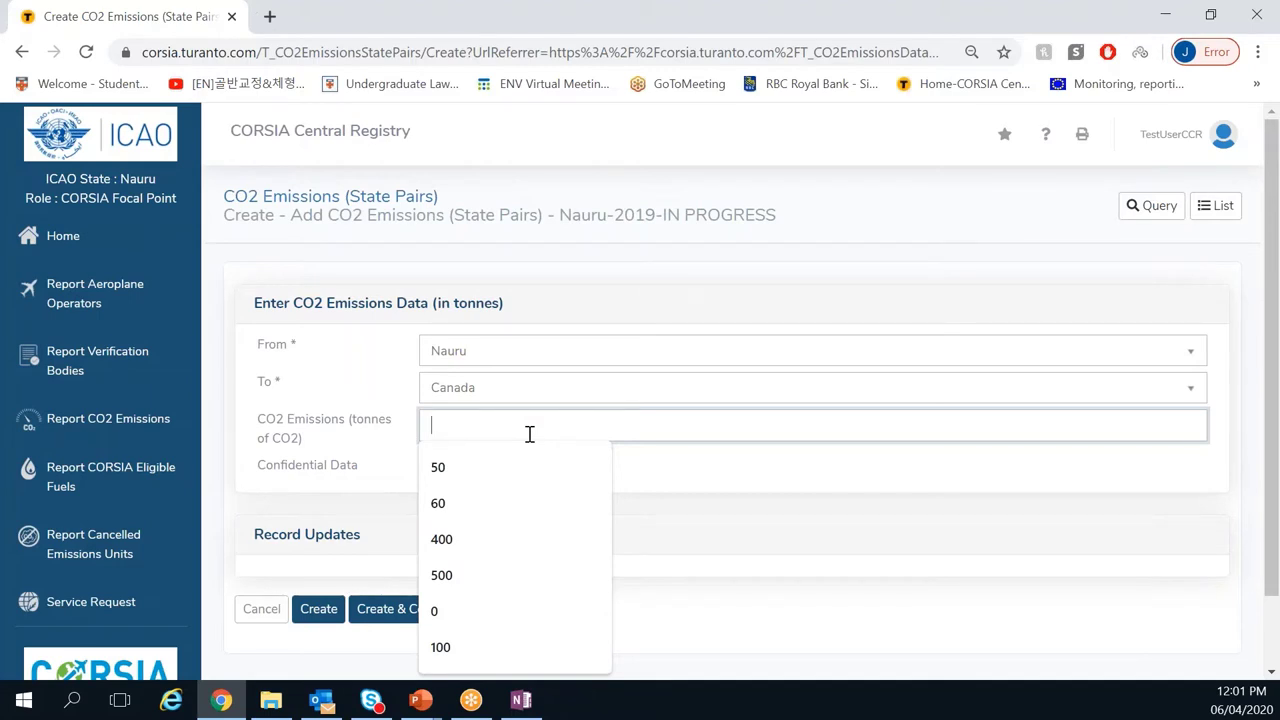
left_click(520, 545)
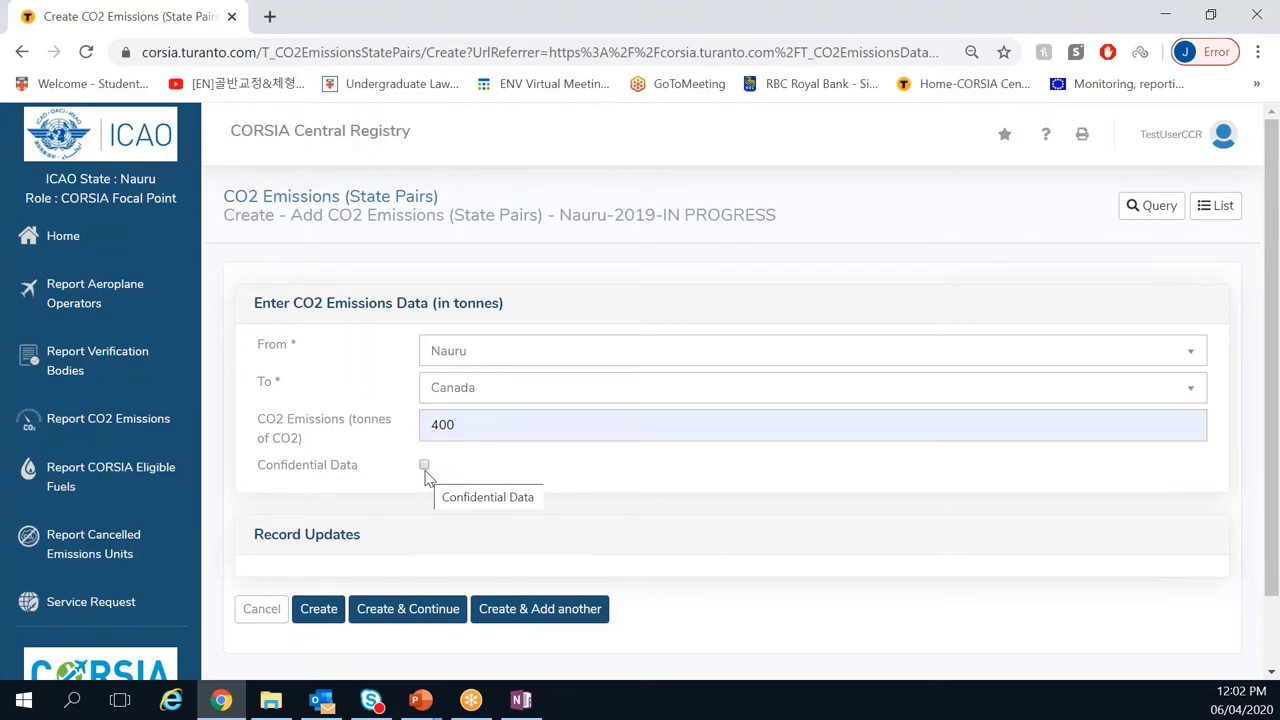
left_click(425, 470)
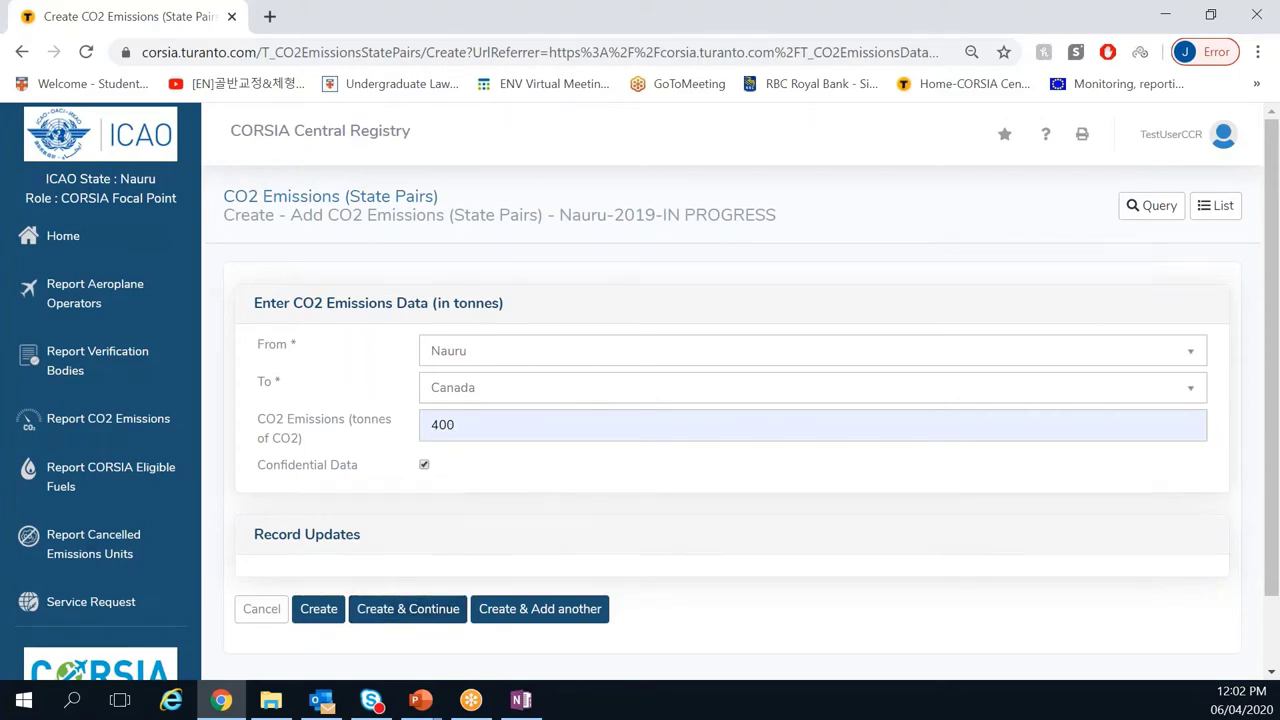
Step: Create the Nauru to Canada record and open the full form for adding another state-pair record
left_click(316, 614)
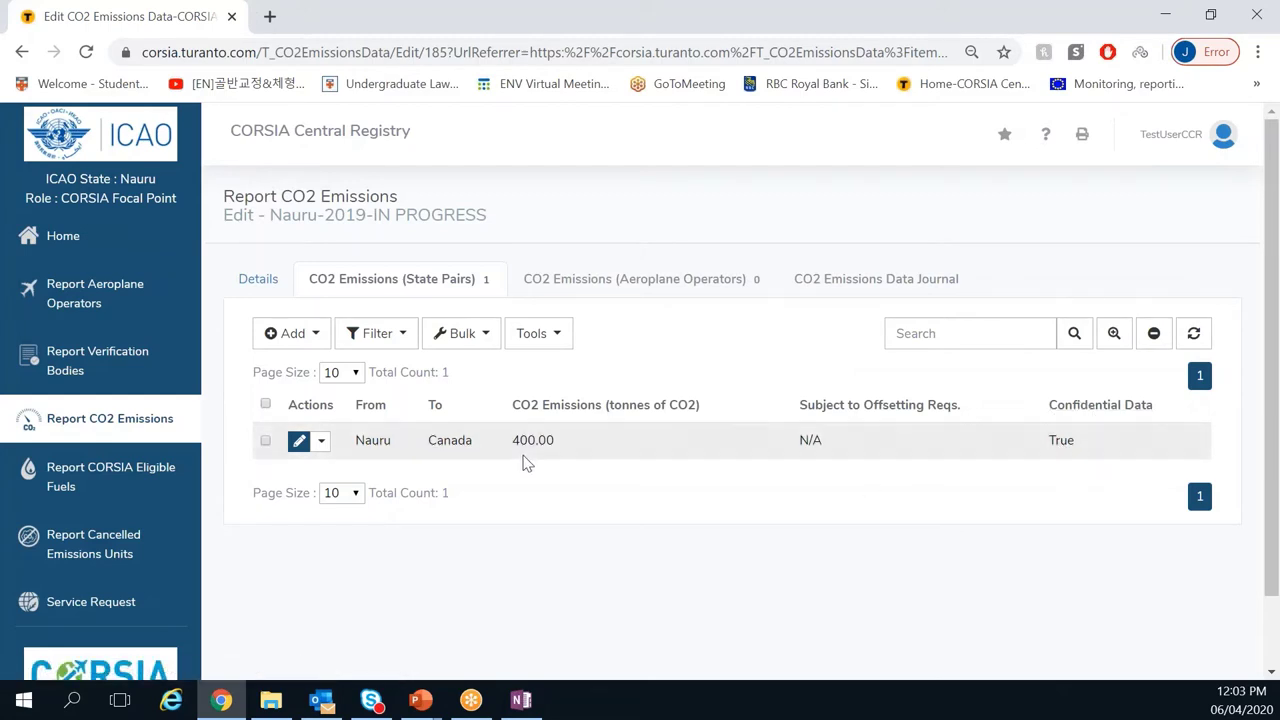
left_click(296, 336)
left_click(307, 378)
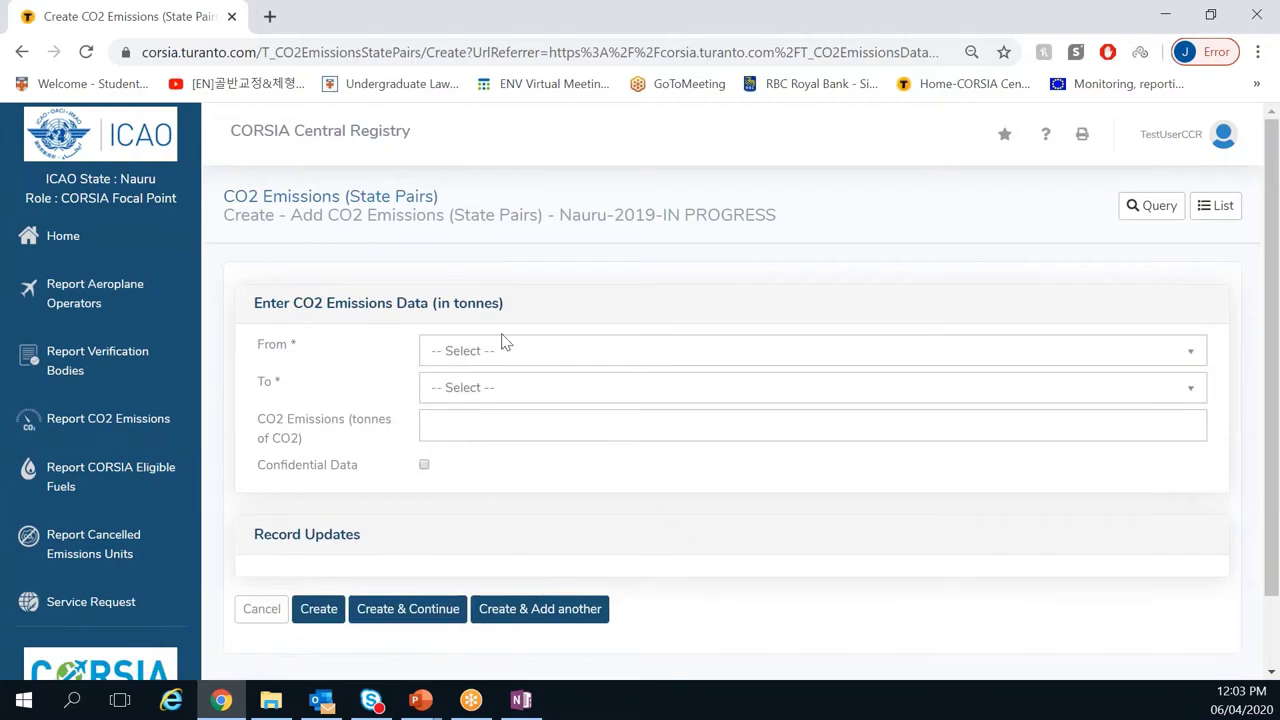
Step: Set the new record's state pair to run from Canada to Nauru
left_click(500, 363)
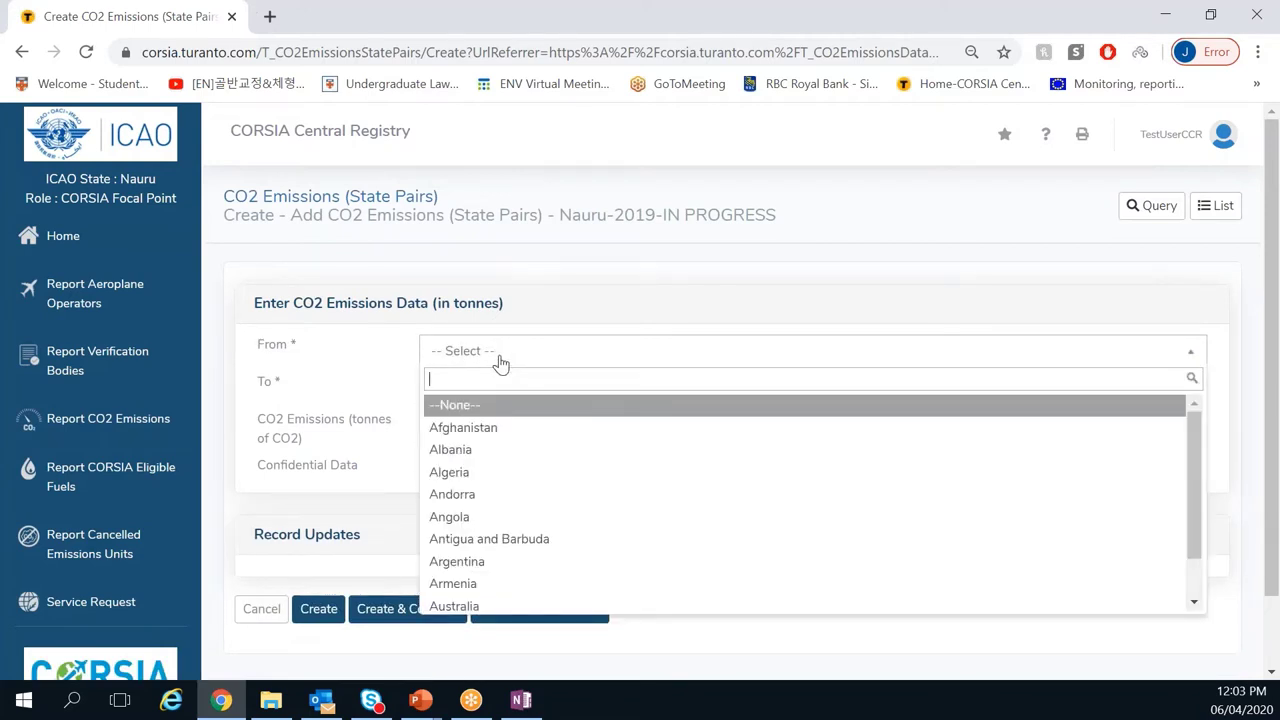
type("can")
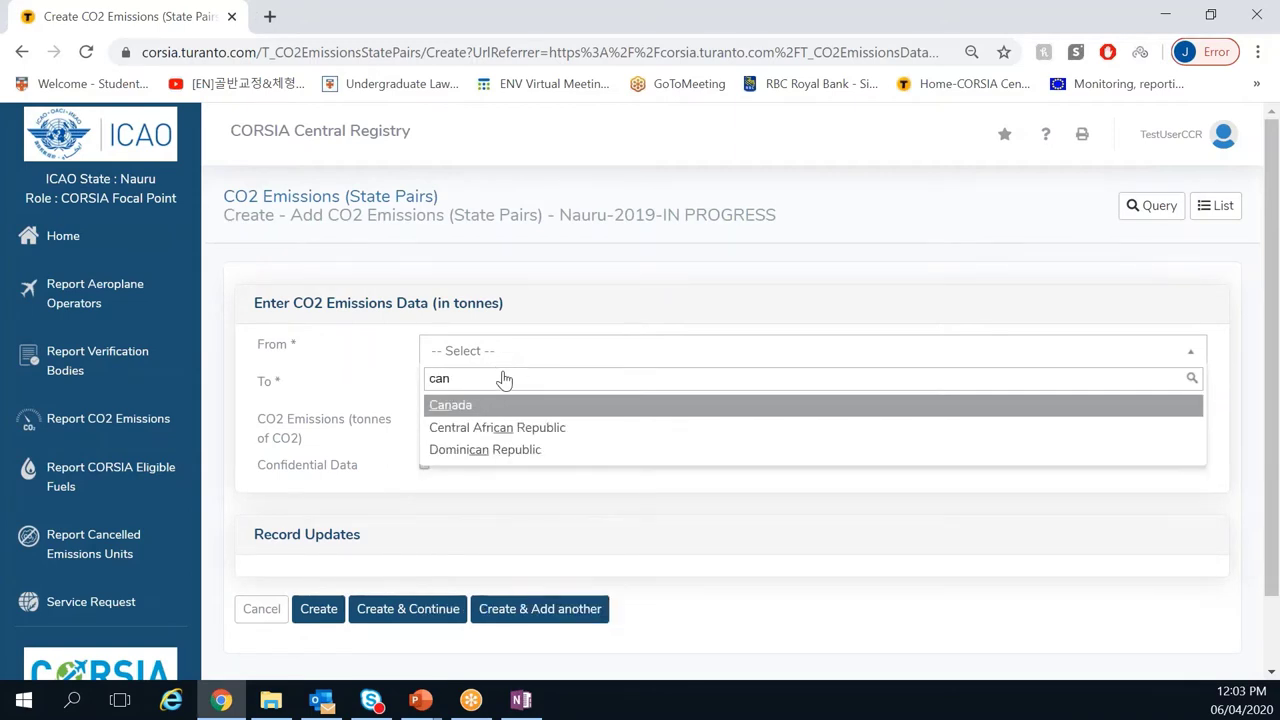
left_click(499, 409)
left_click(498, 392)
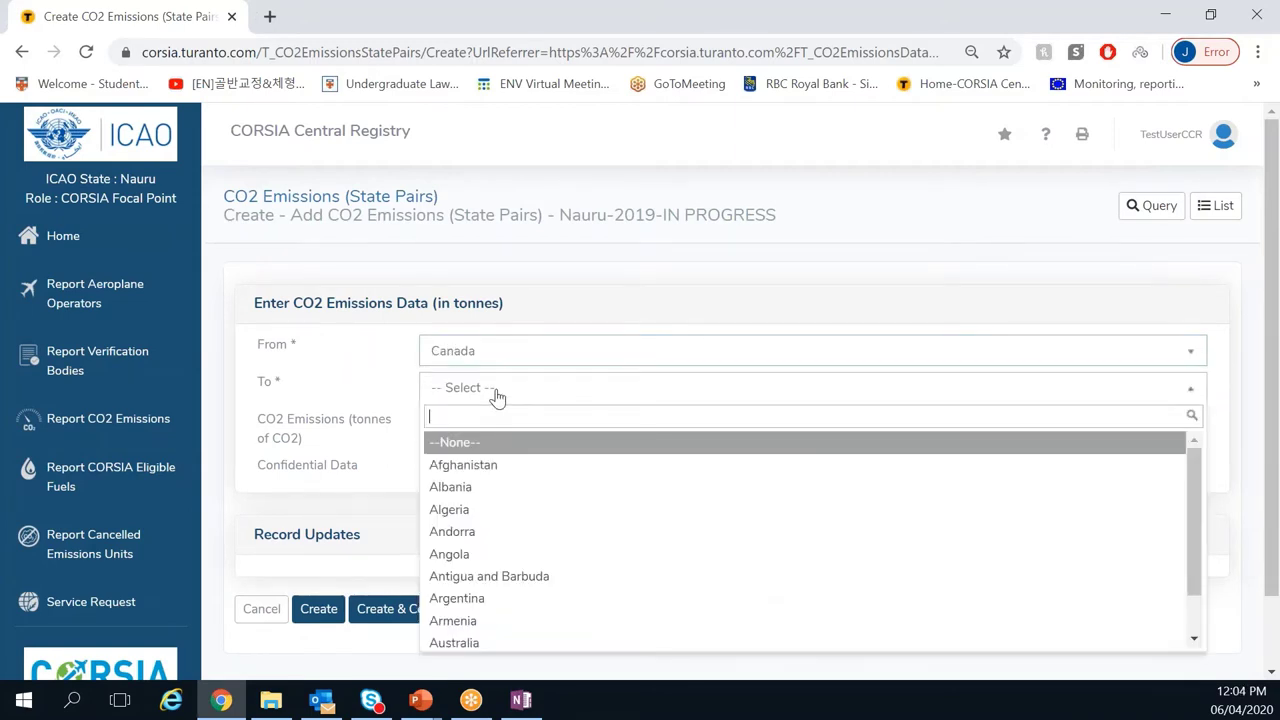
type("nauru")
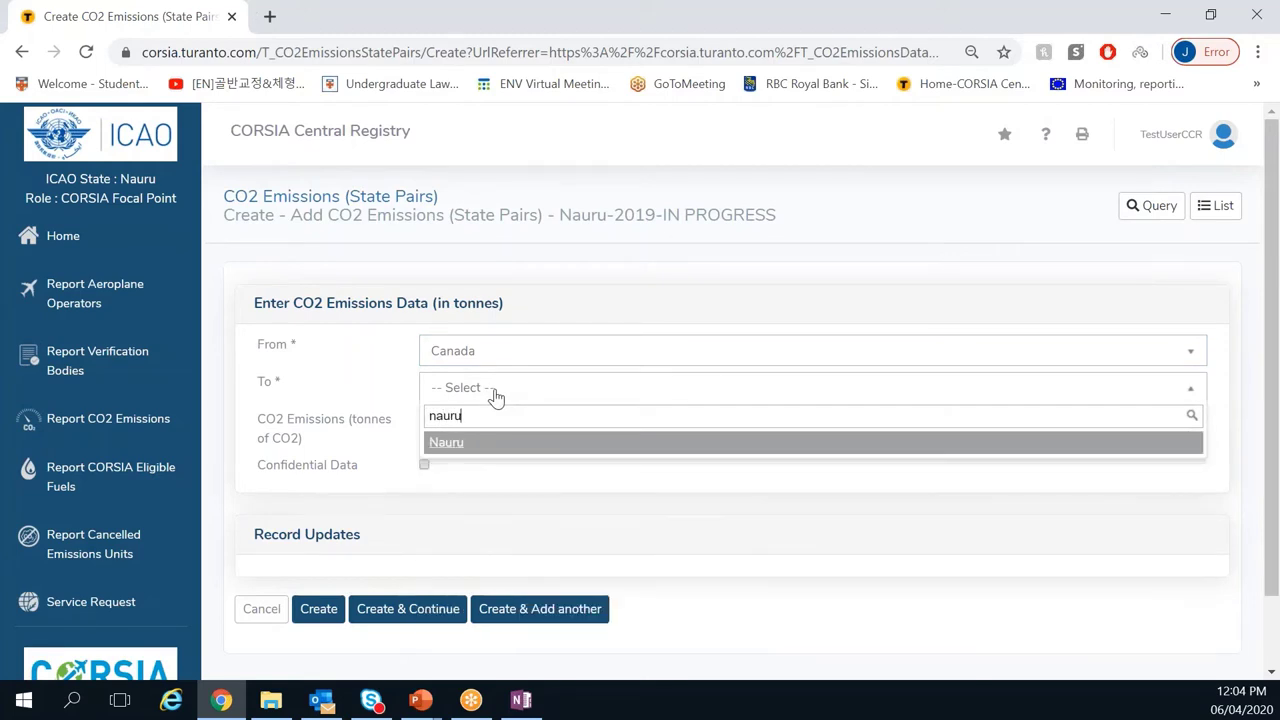
left_click(478, 446)
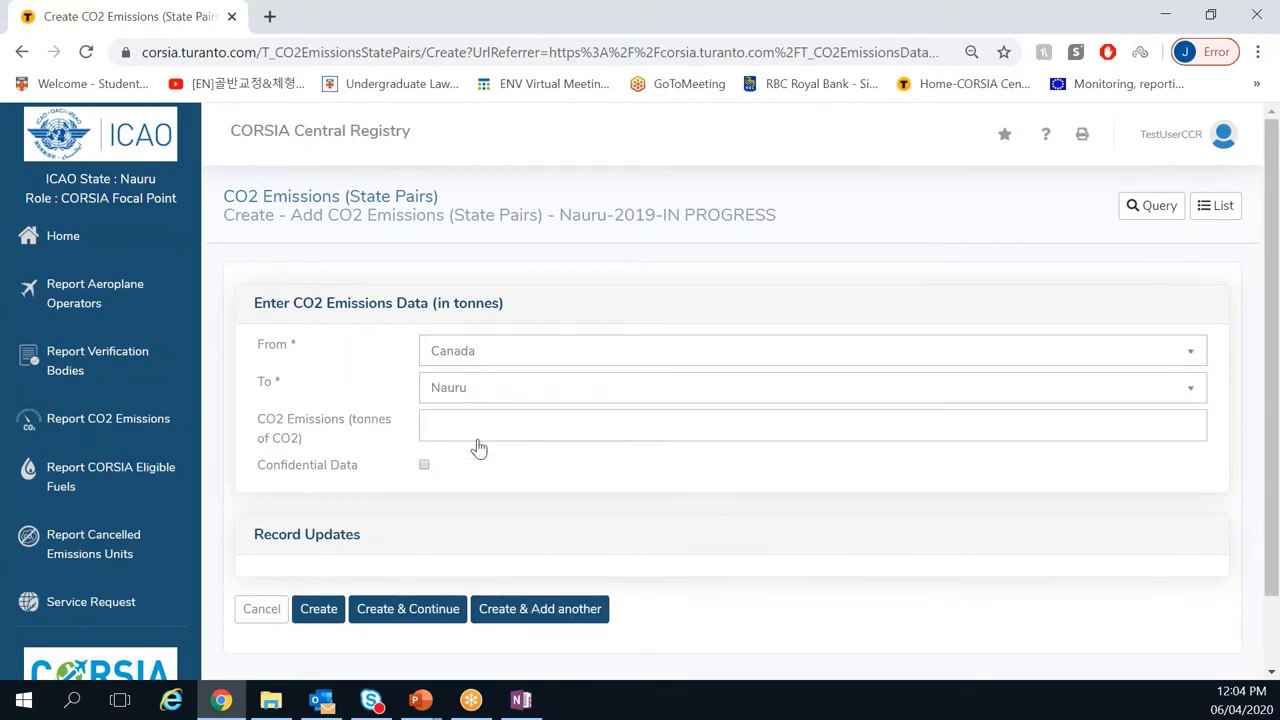
Step: Enter 420.05 tonnes of CO2 emissions, mark the data as confidential, and create the Canada to Nauru record
left_click(474, 423)
type("4")
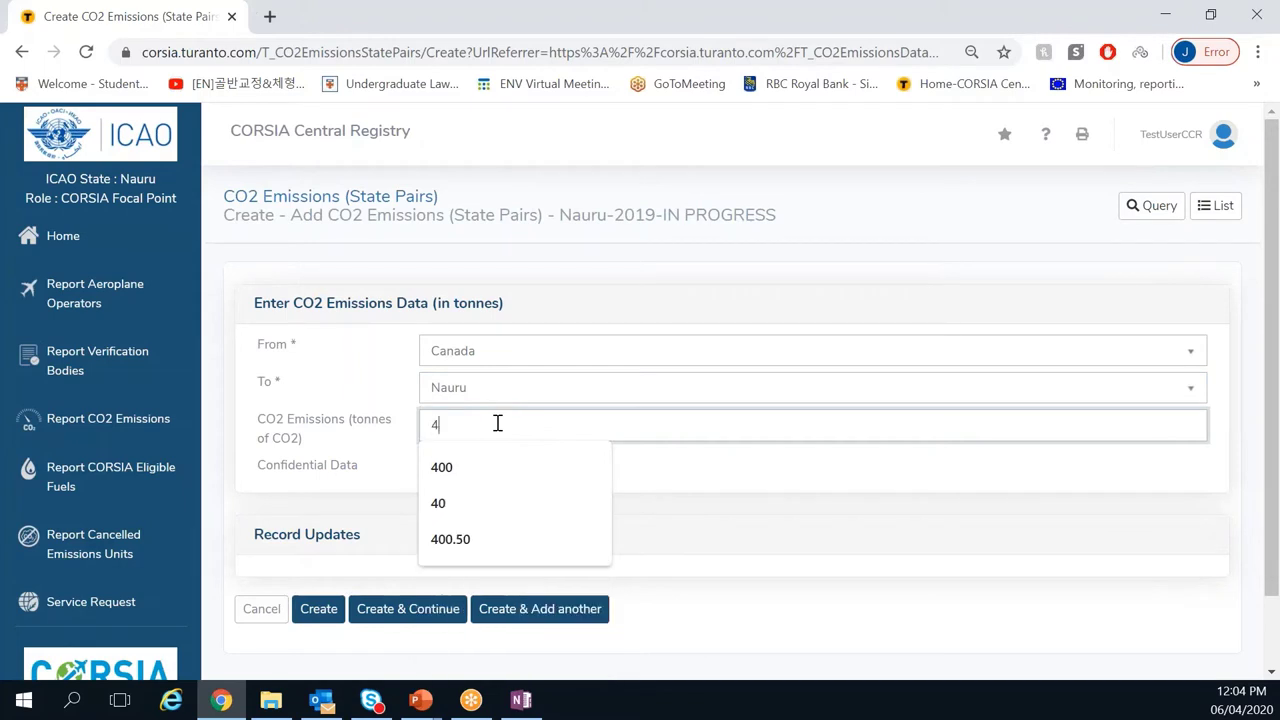
type("20")
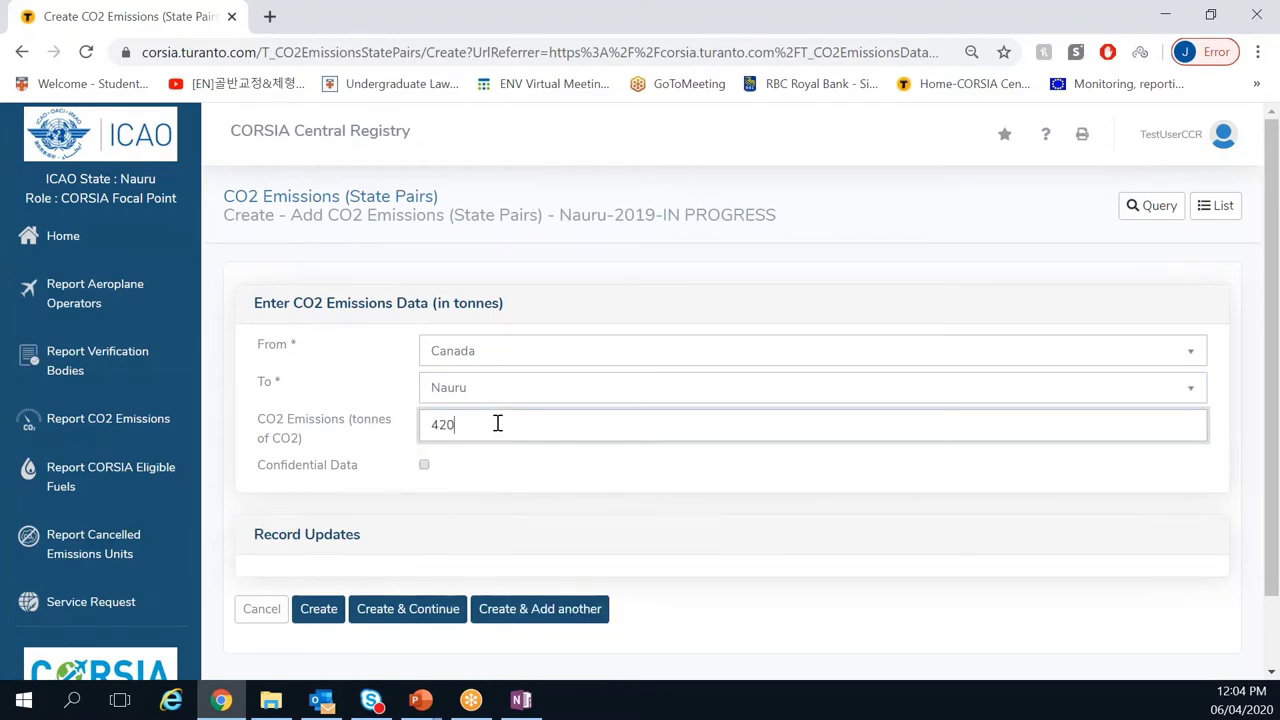
type(".05")
left_click(431, 477)
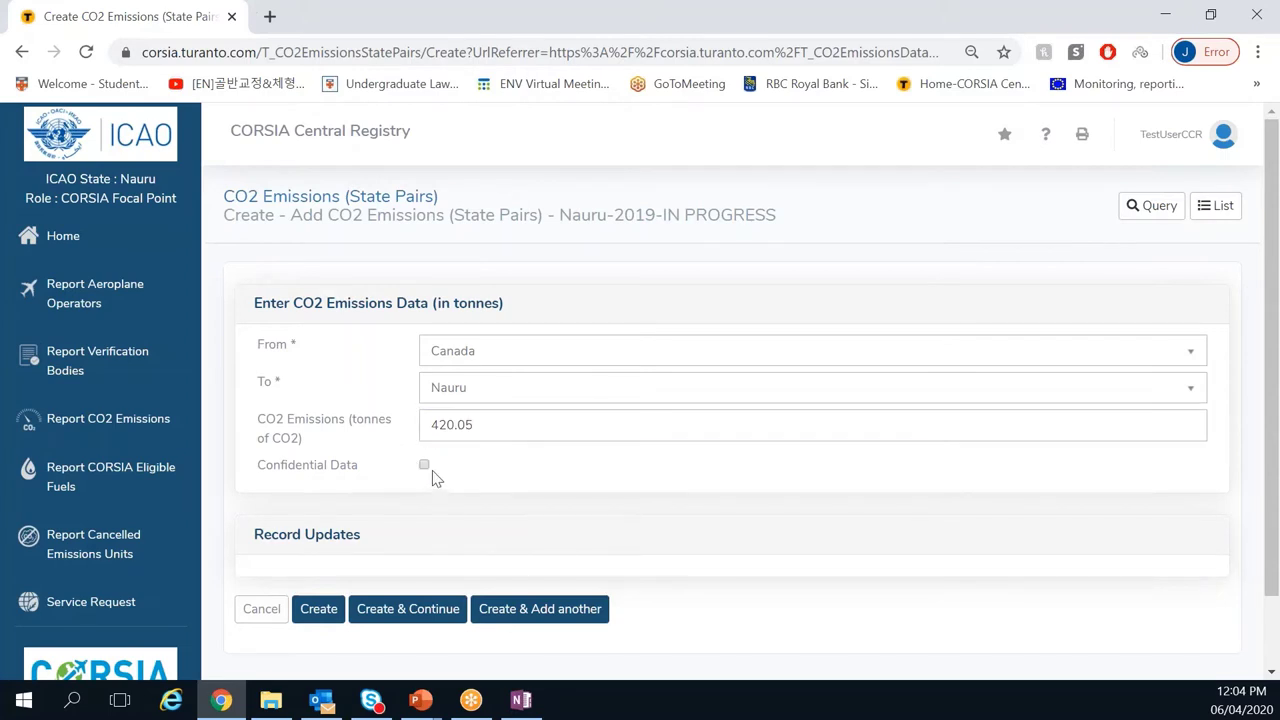
left_click(327, 615)
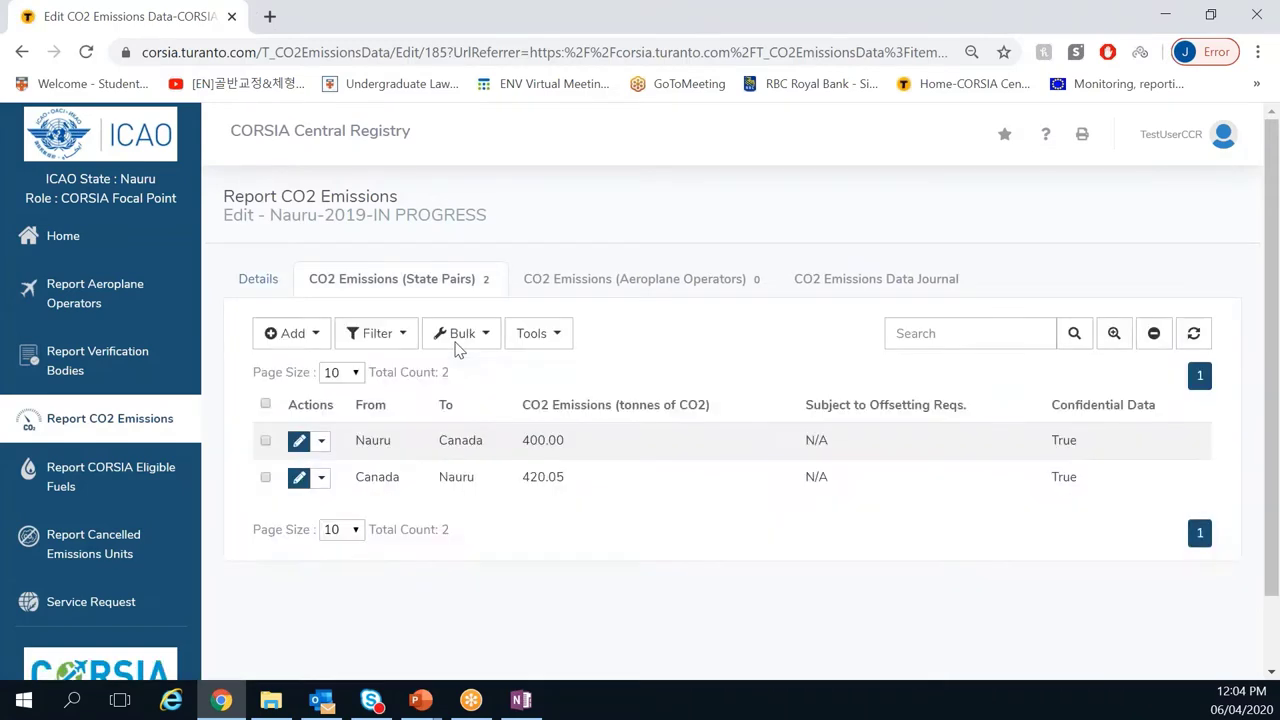
Step: Review the bulk options for state pairs and the emissions totals in the report's details, and return to the State Pairs emissions
left_click(455, 335)
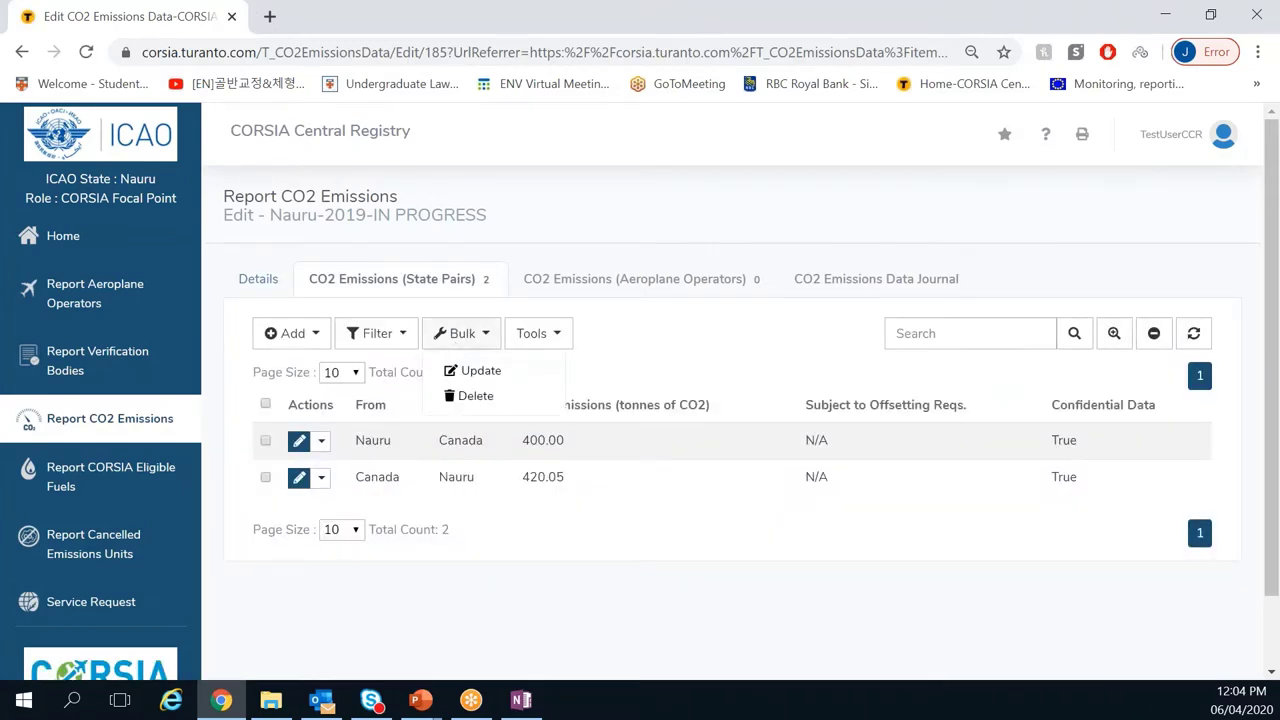
left_click(645, 443)
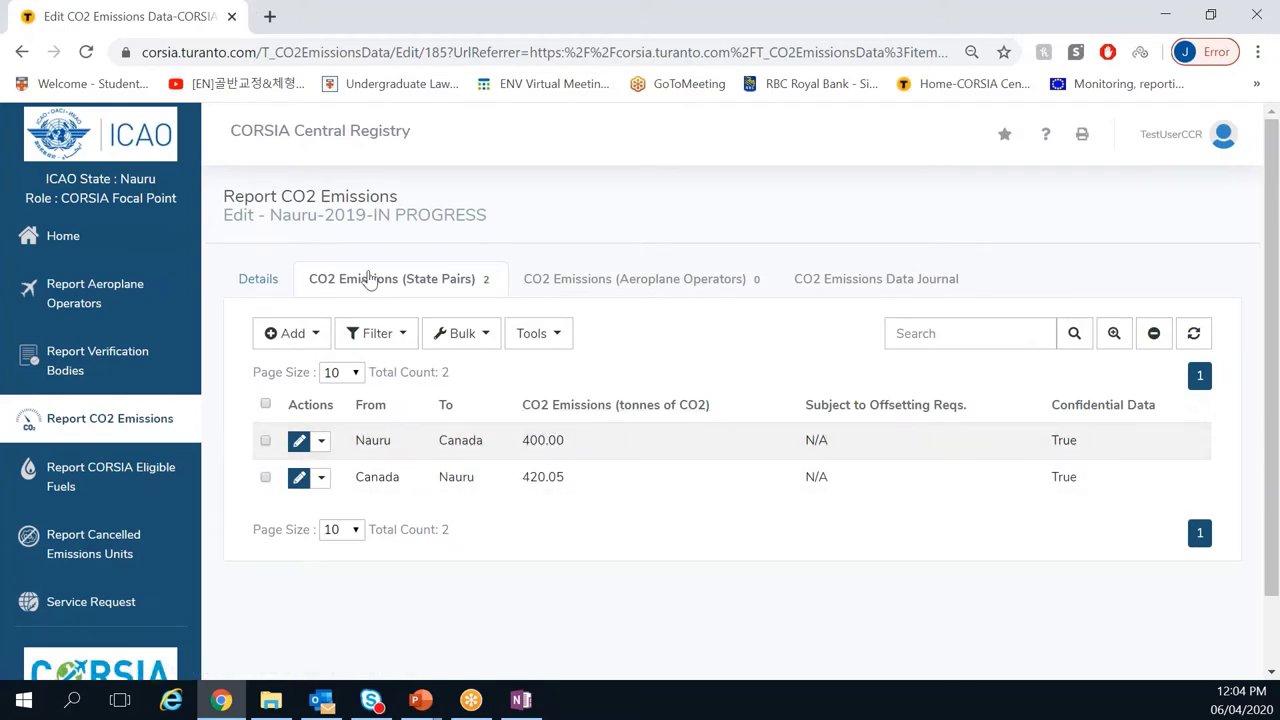
left_click(267, 287)
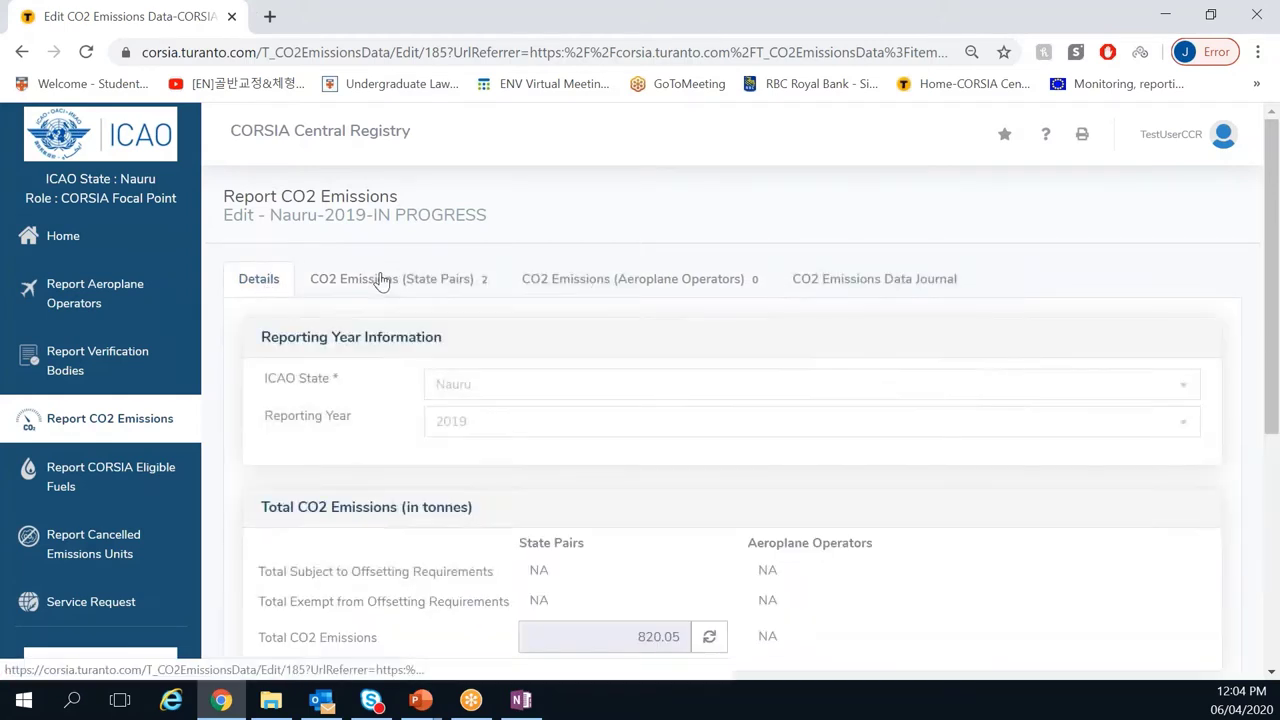
scroll(643, 590, "down", 1)
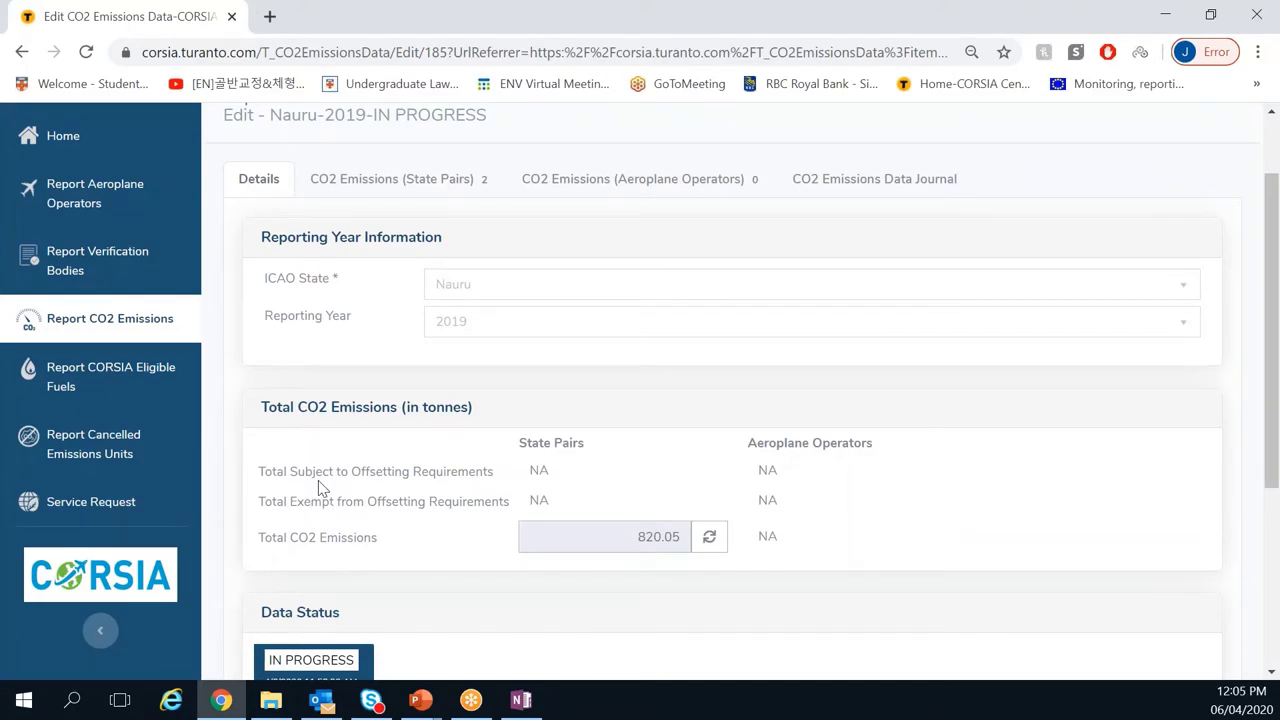
scroll(318, 486, "down", 2)
scroll(318, 486, "up", 3)
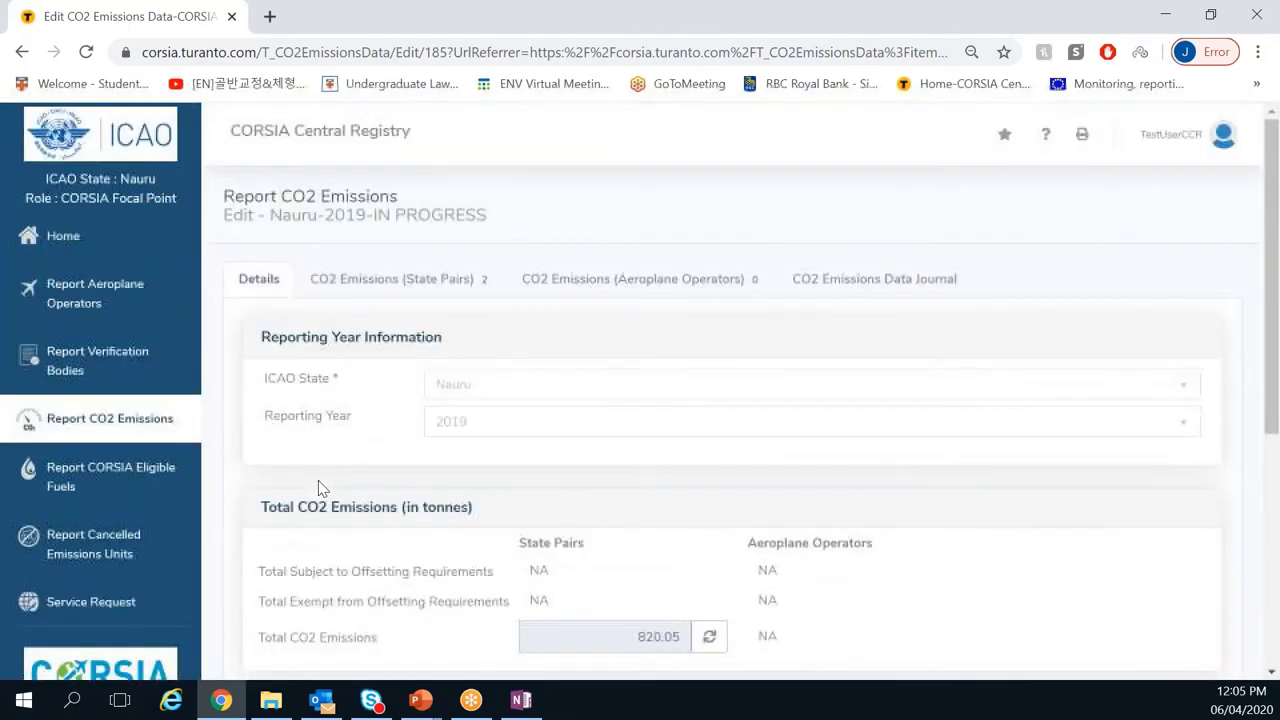
left_click(366, 282)
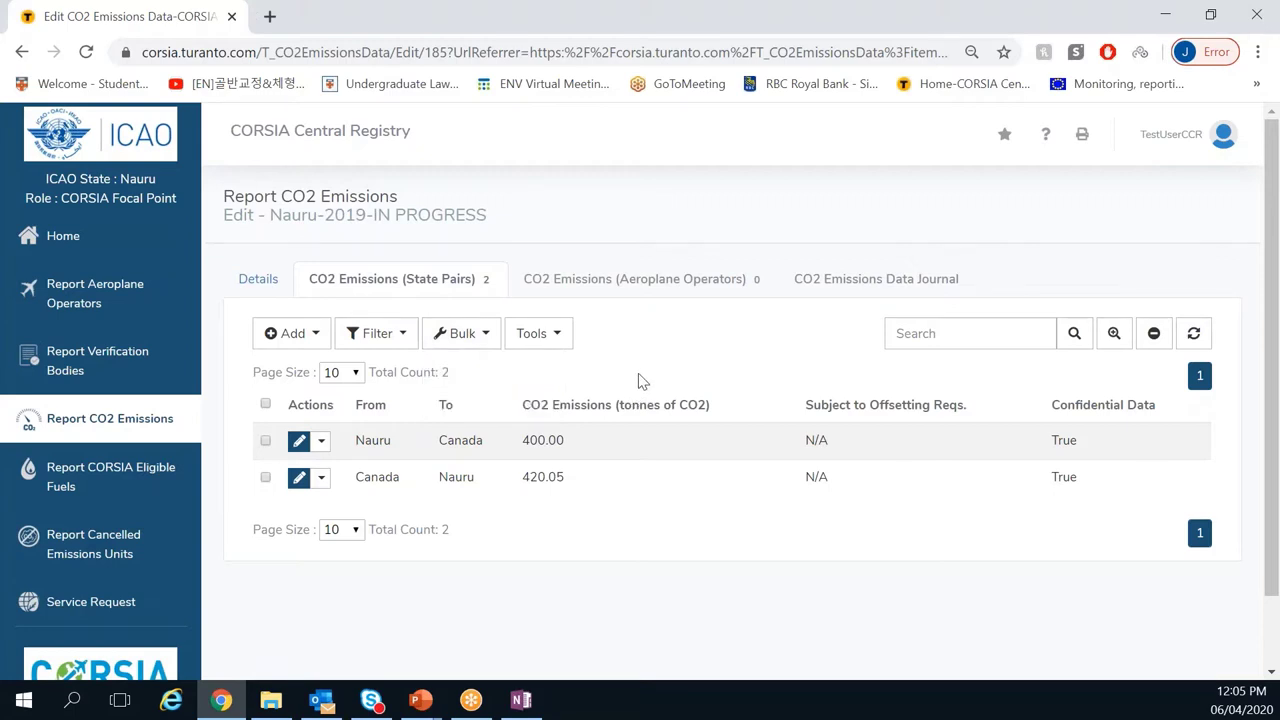
Step: Save the report page as a favorite named "2019 CO2 Nauru", choosing to stay on the page
left_click(1004, 137)
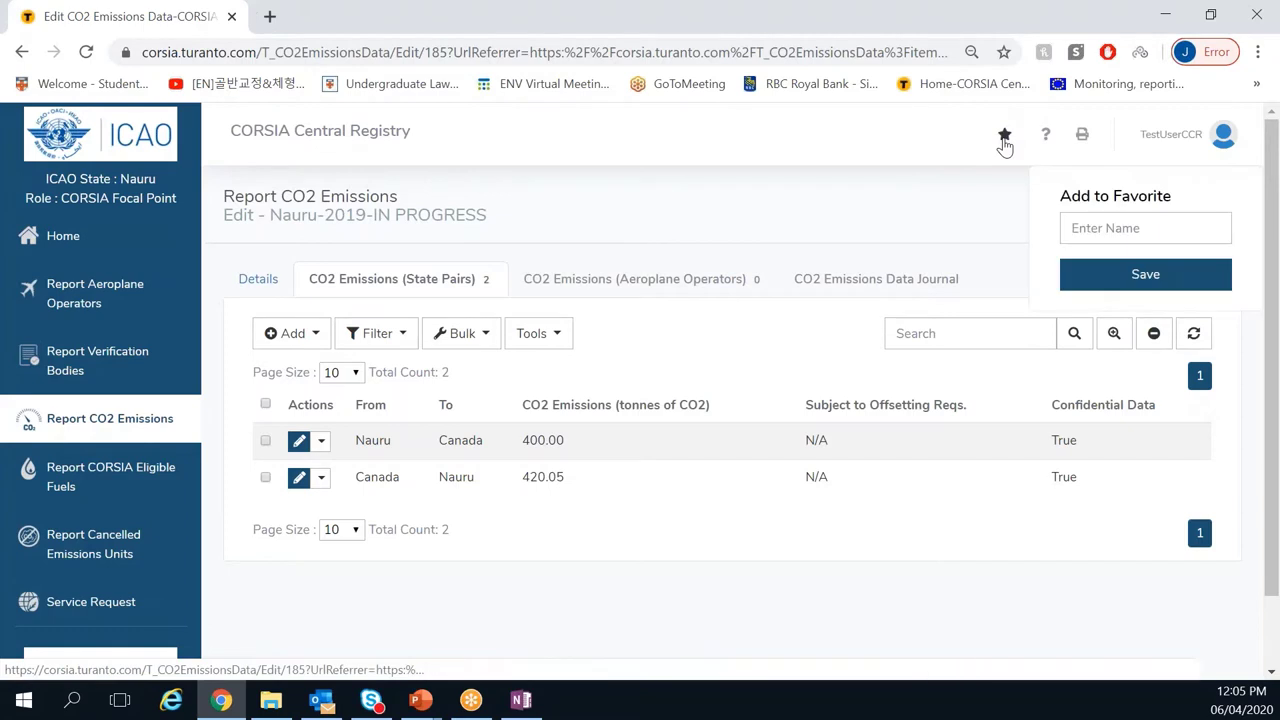
left_click(1075, 228)
type("2019")
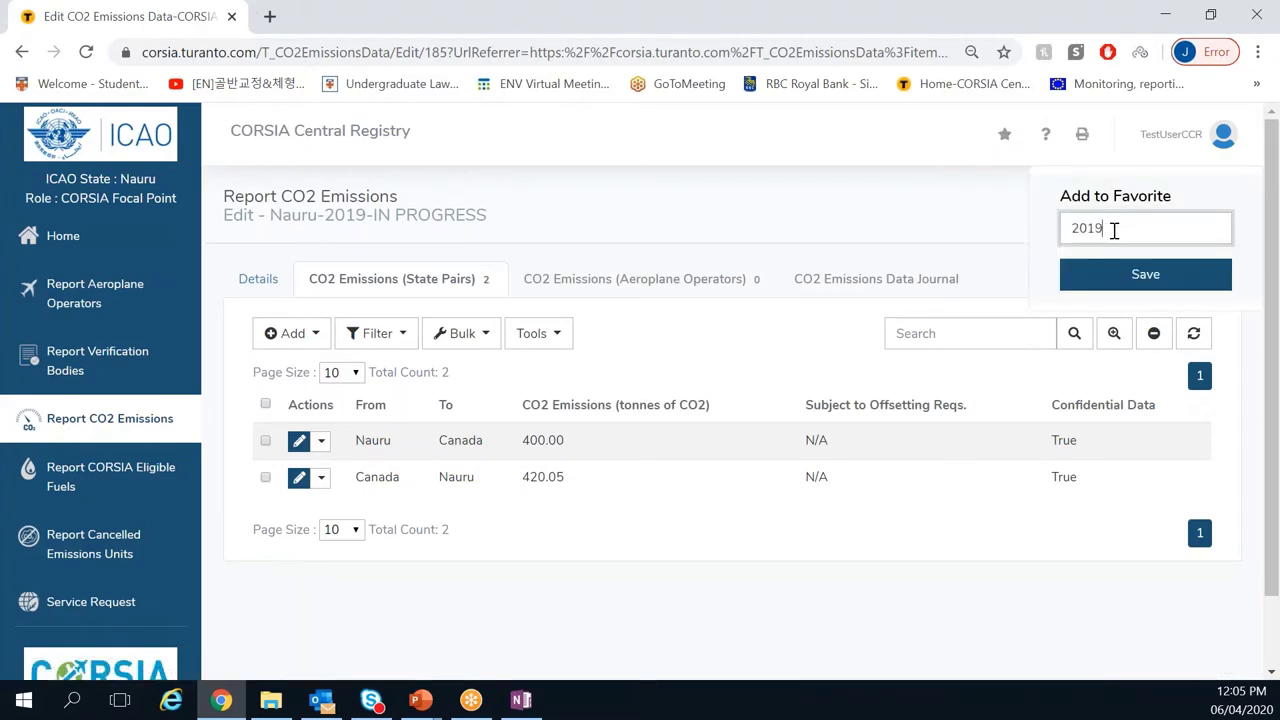
type(" CO2 Nauru")
left_click(1146, 274)
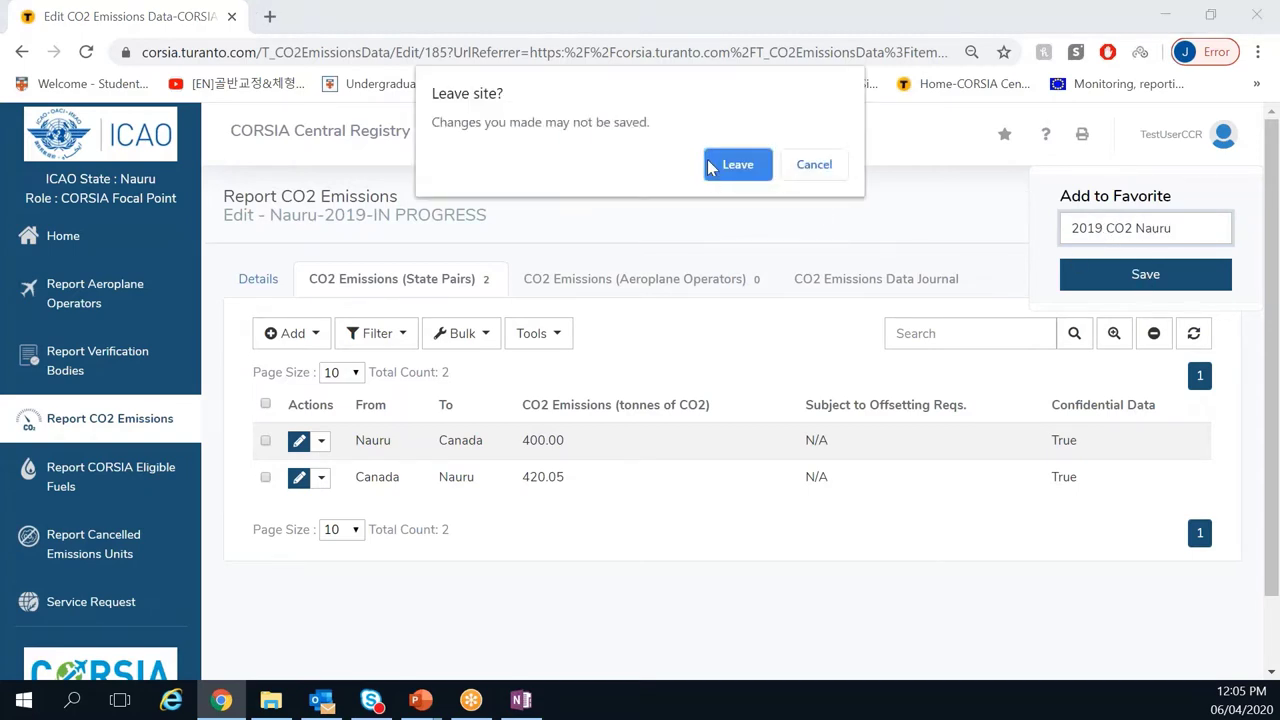
left_click(813, 164)
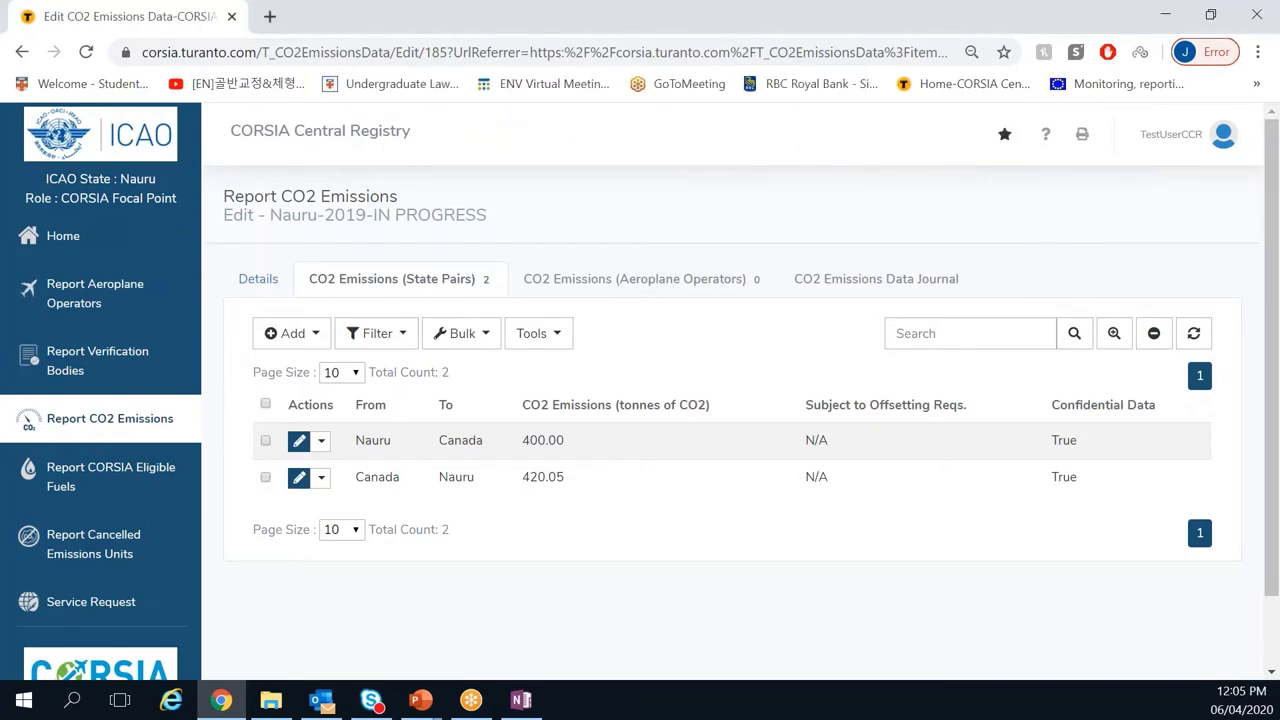
Step: Save the report page to the favorites once more, reusing the name "2019 CO2 Nauru"
left_click(1004, 134)
left_click(1120, 228)
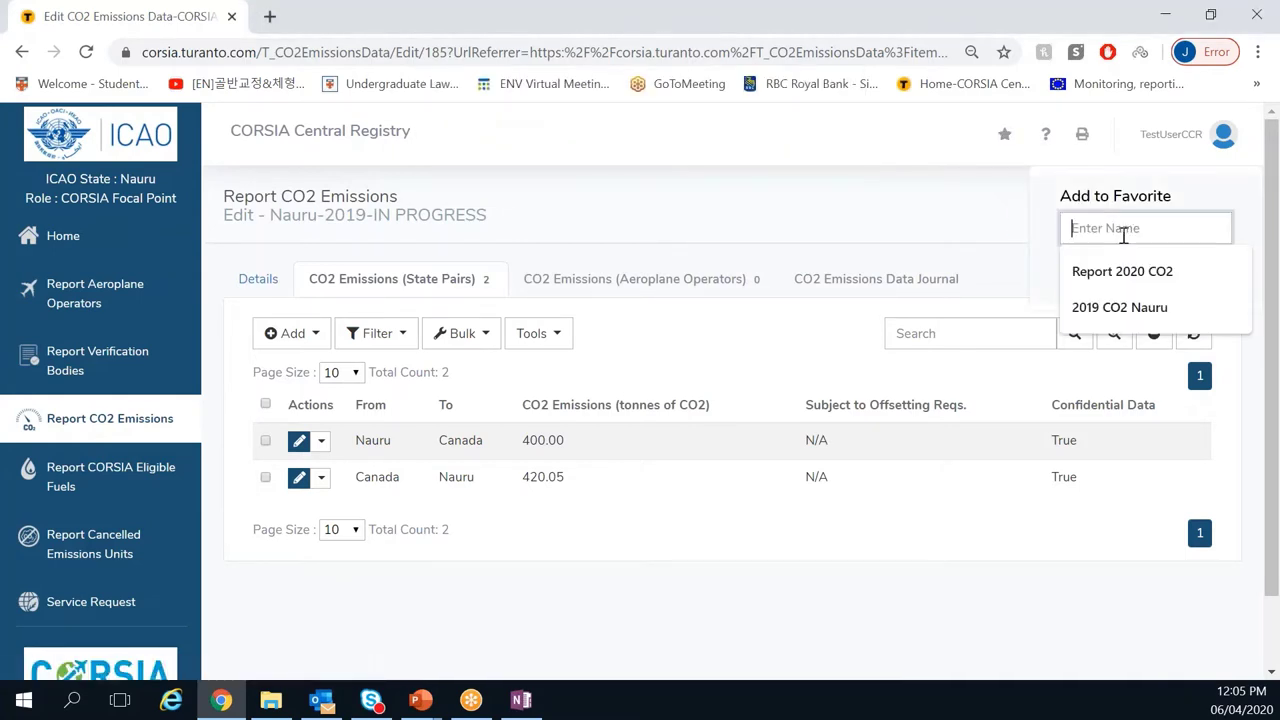
left_click(1120, 307)
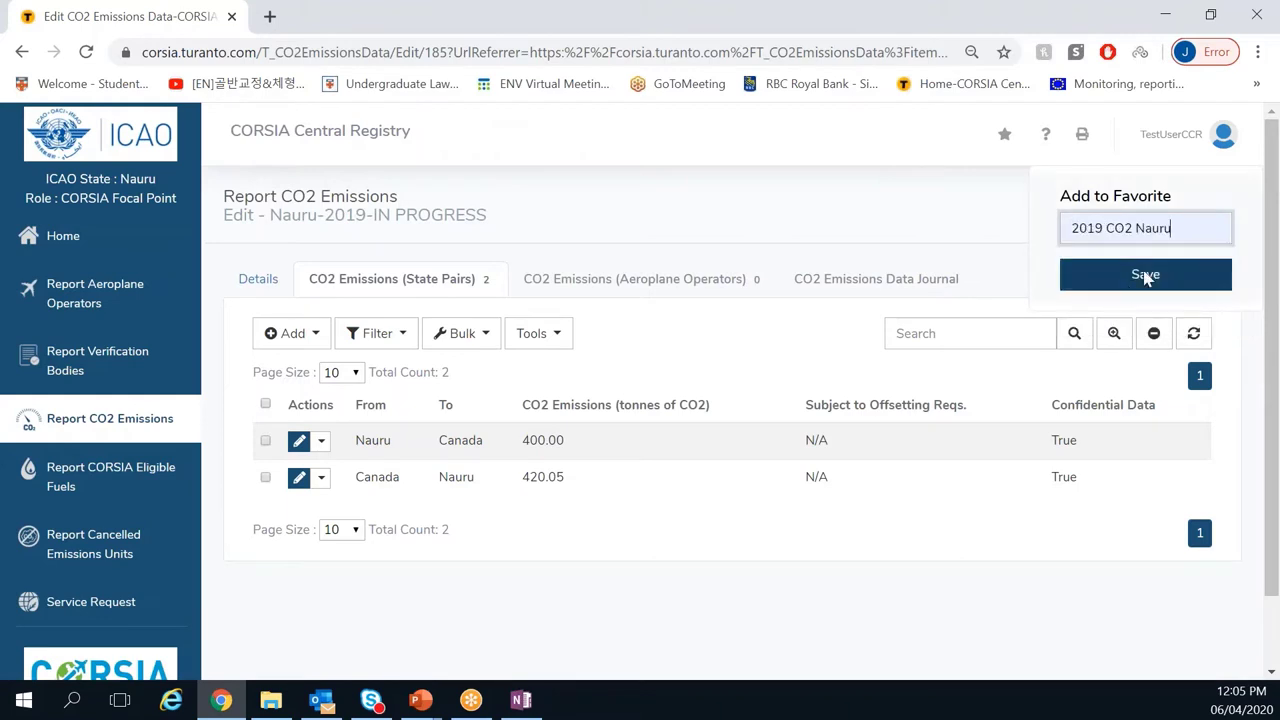
left_click(1156, 283)
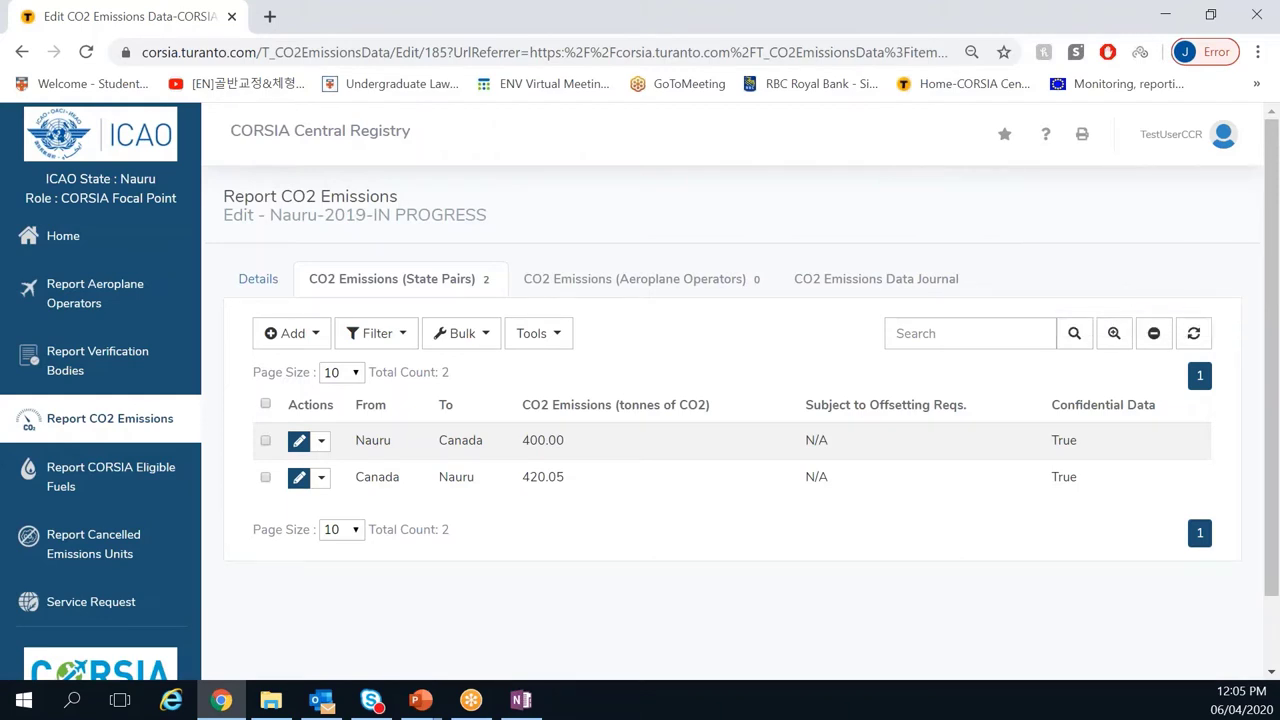
Step: Leave the report for the Home page and reopen it from the first "2019 CO2 Nauru" favorite
left_click(58, 150)
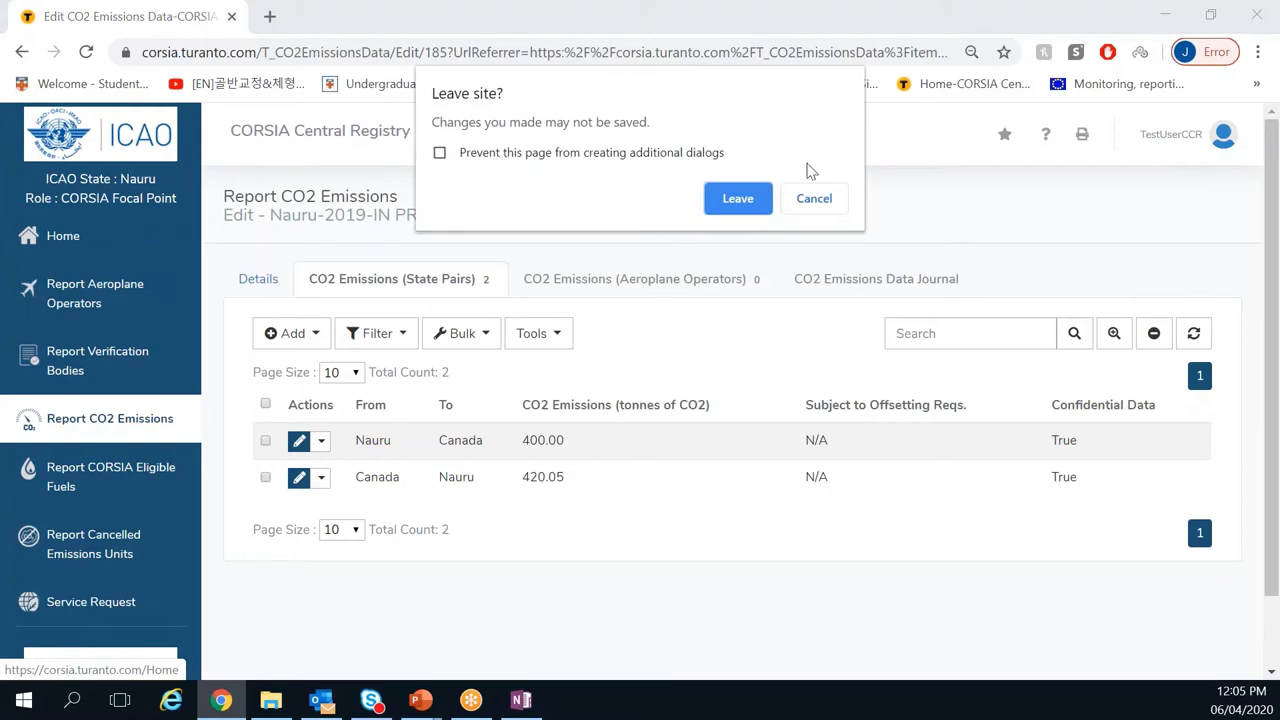
left_click(815, 199)
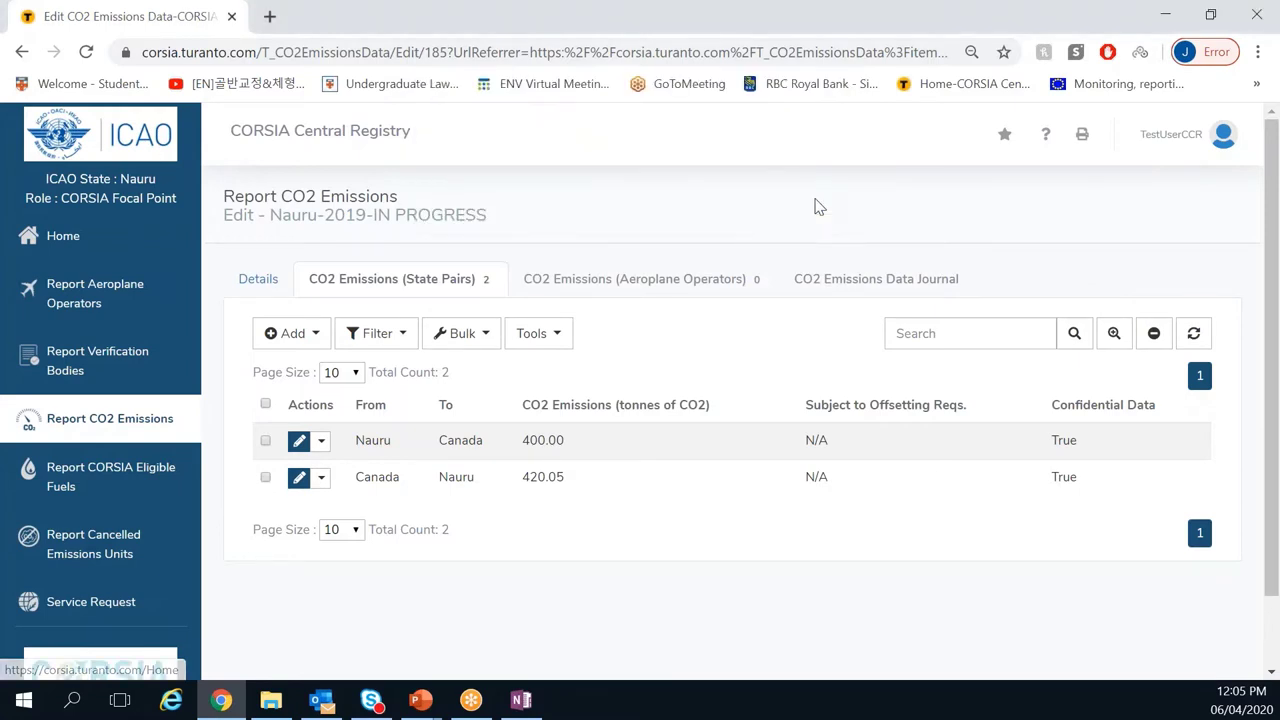
left_click(123, 131)
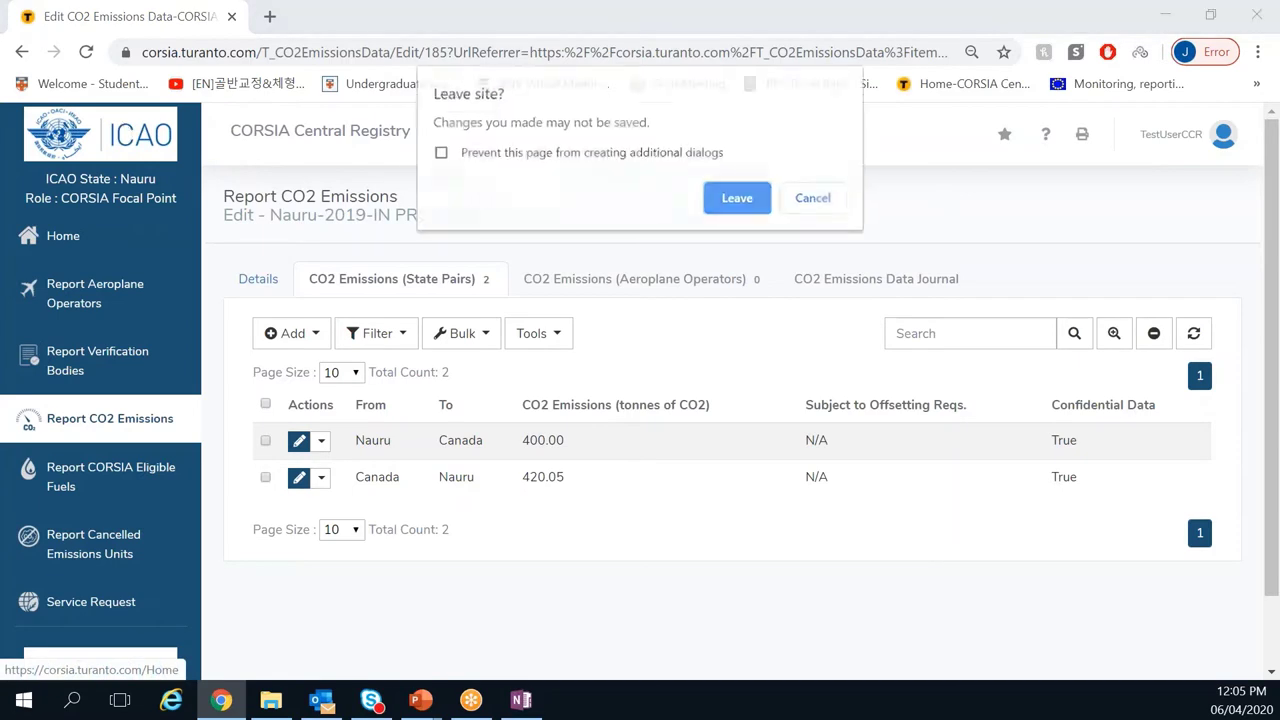
left_click(737, 198)
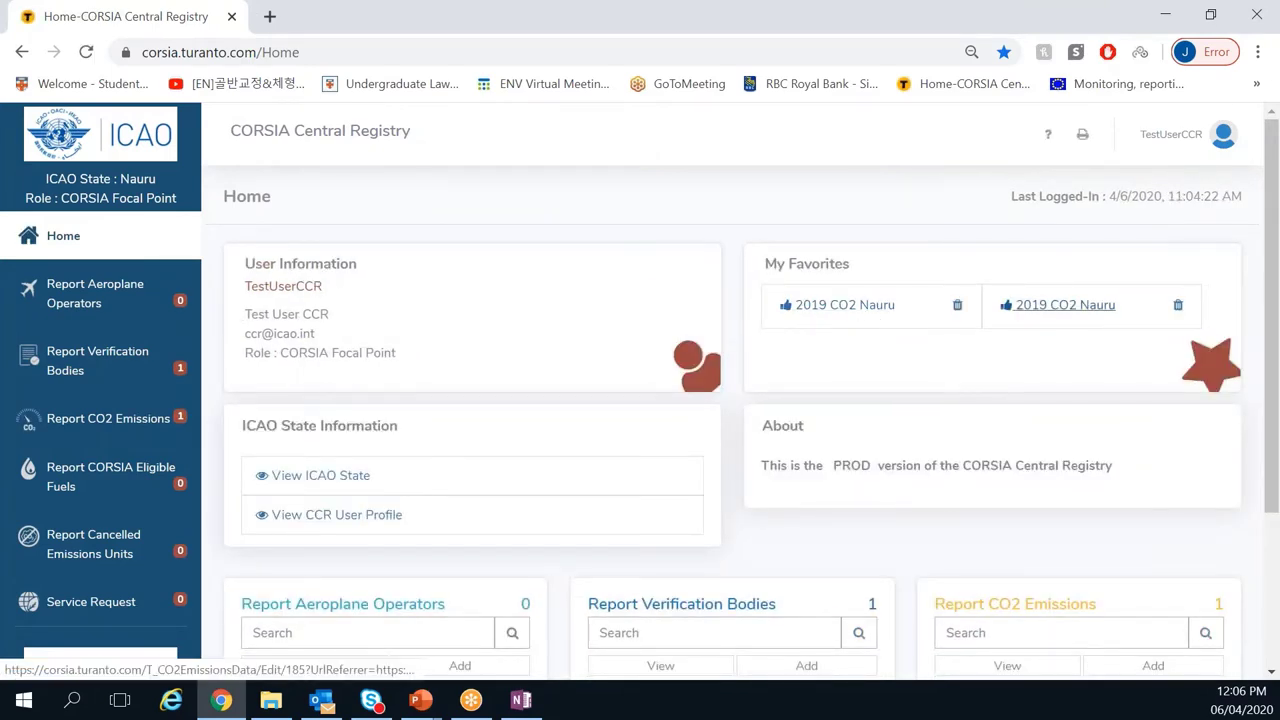
left_click(840, 315)
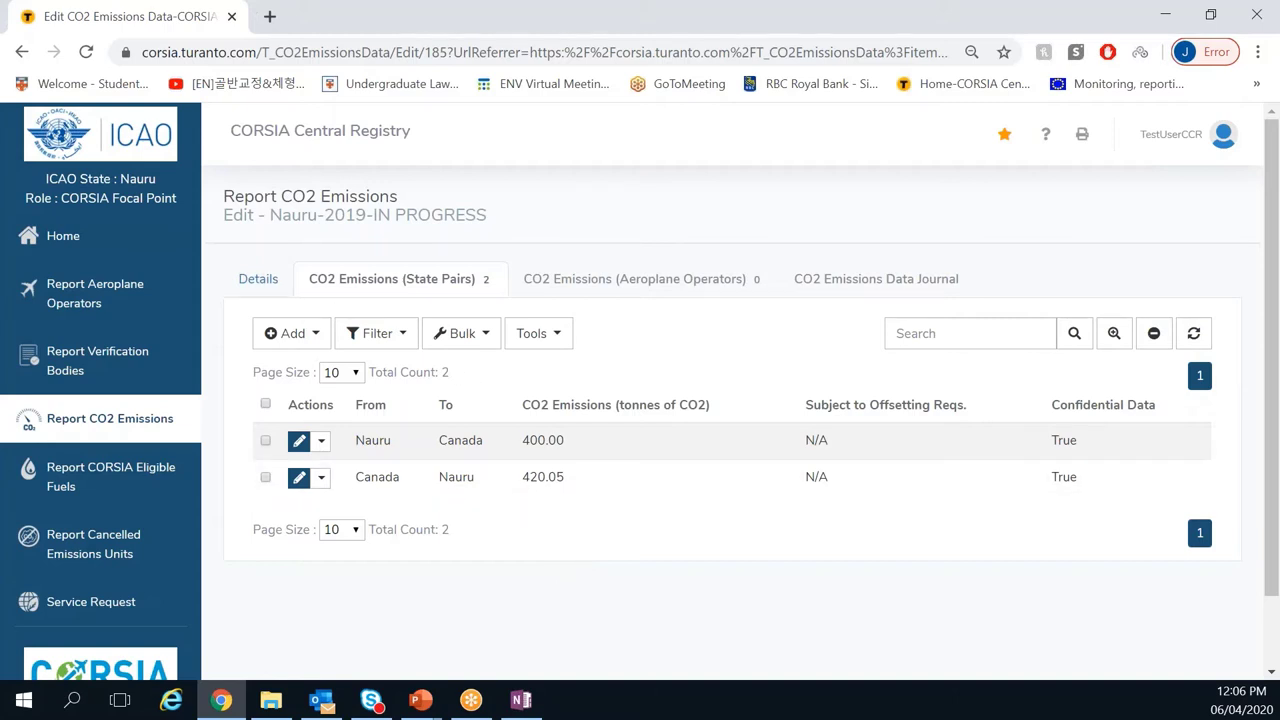
Step: Check the report's details for its total CO2 emissions and go back to the State Pairs emissions
left_click(258, 285)
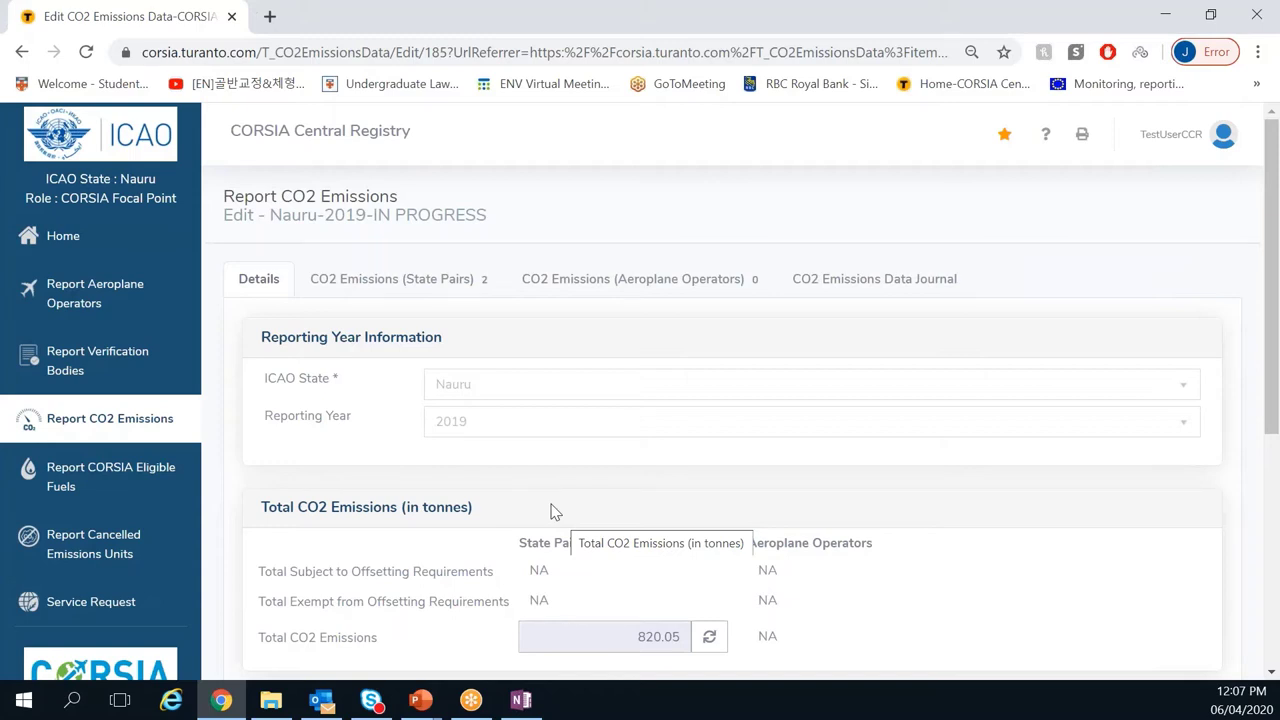
left_click(431, 289)
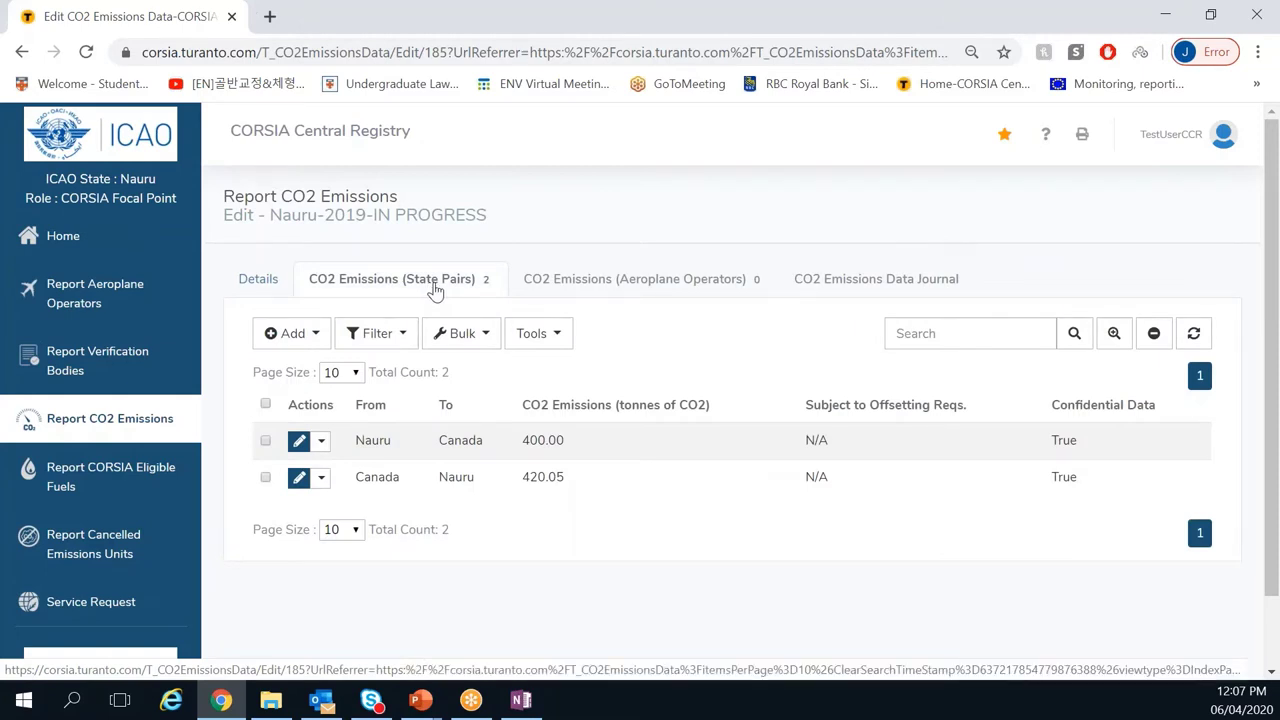
left_click(420, 700)
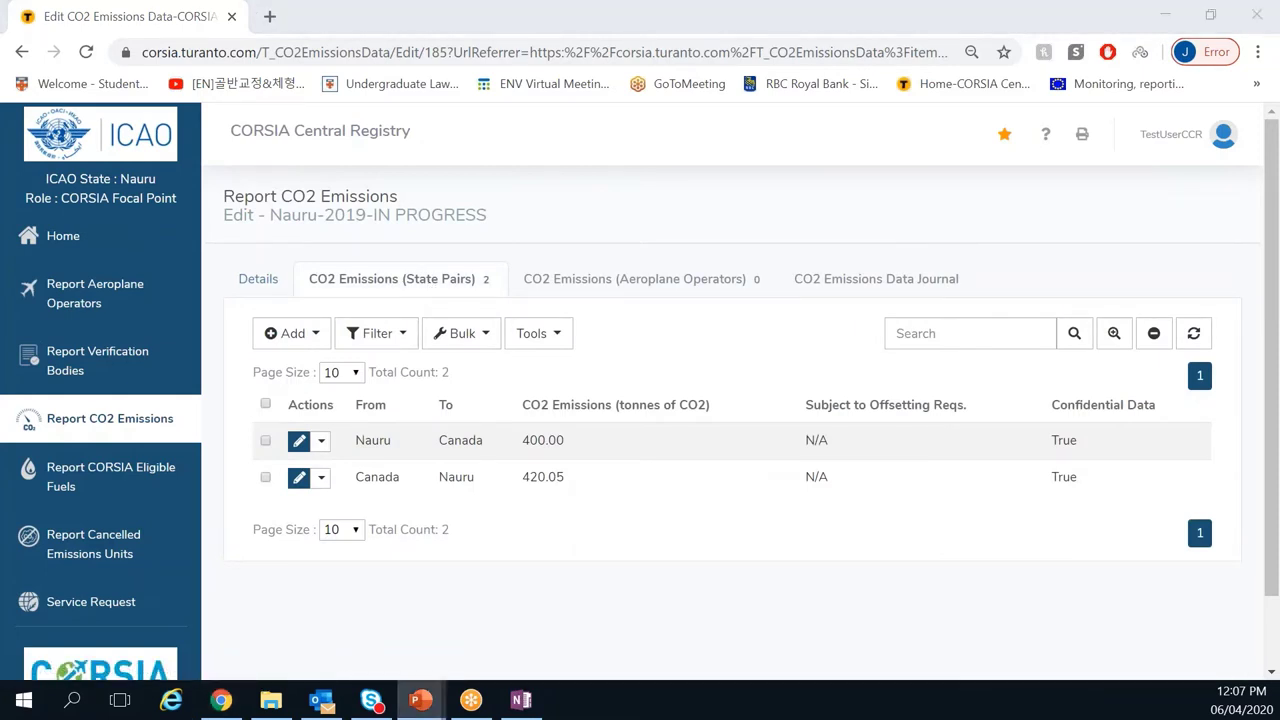
left_click(960, 545)
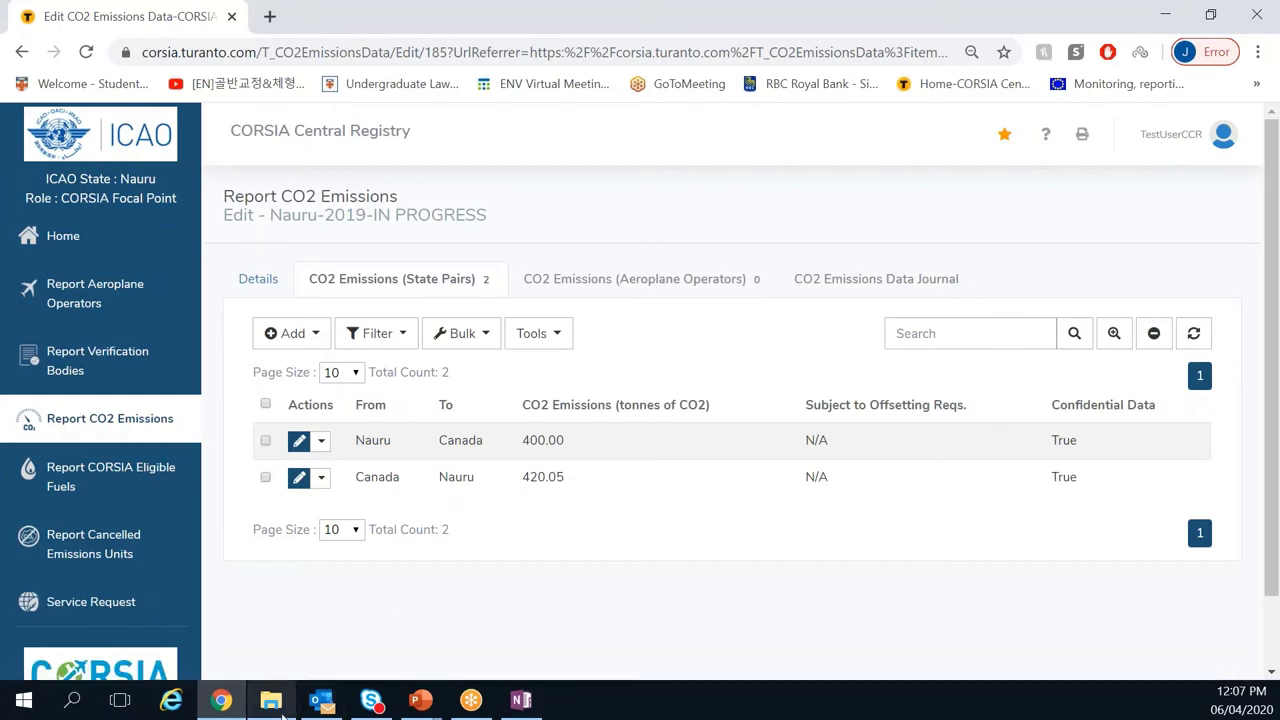
Step: Open the CSV file import page for the report's State Pairs emissions
left_click(536, 333)
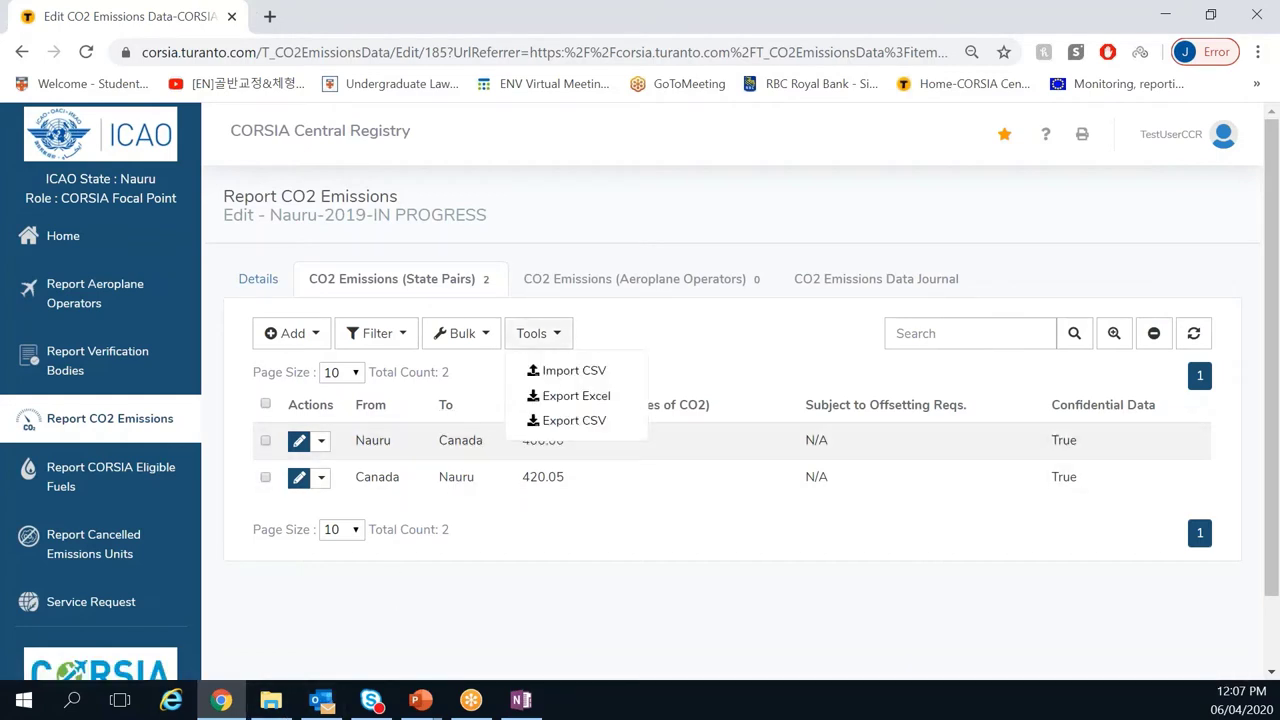
left_click(578, 373)
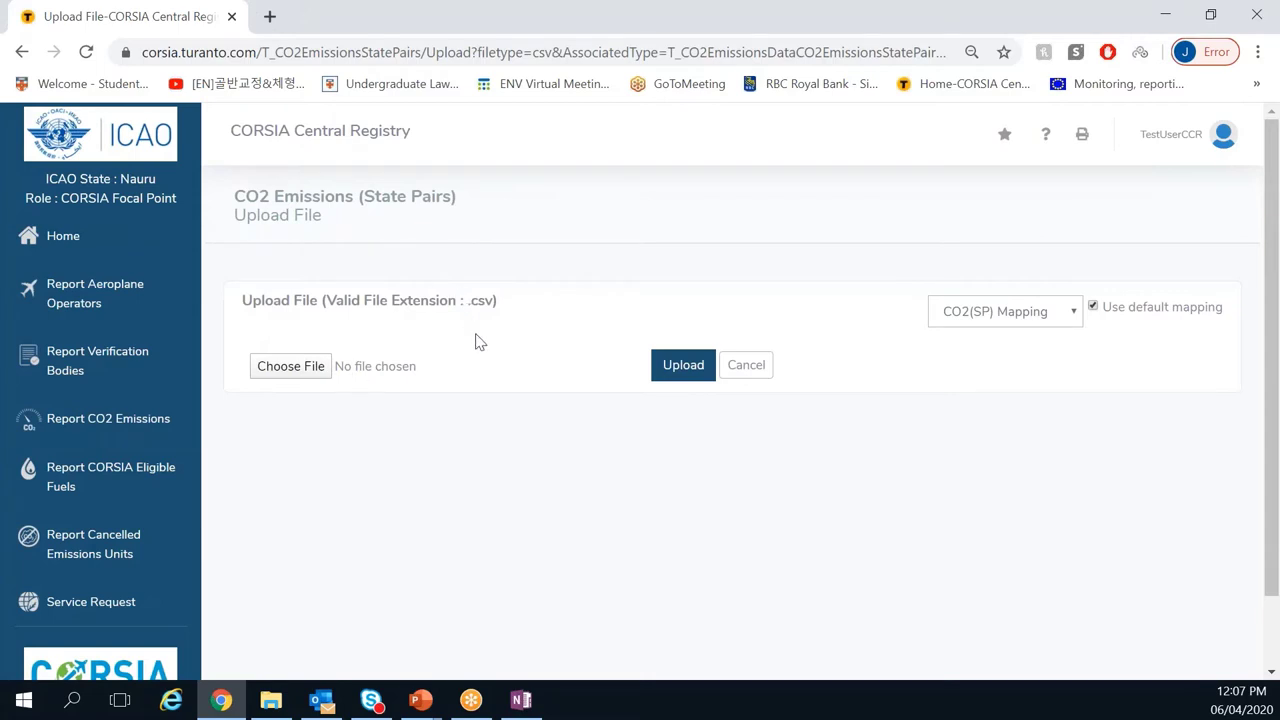
Step: Open 4_1_Demo_corr.csv in Excel at full window size, dismiss the data loss notice and widen columns A to E
left_click(272, 703)
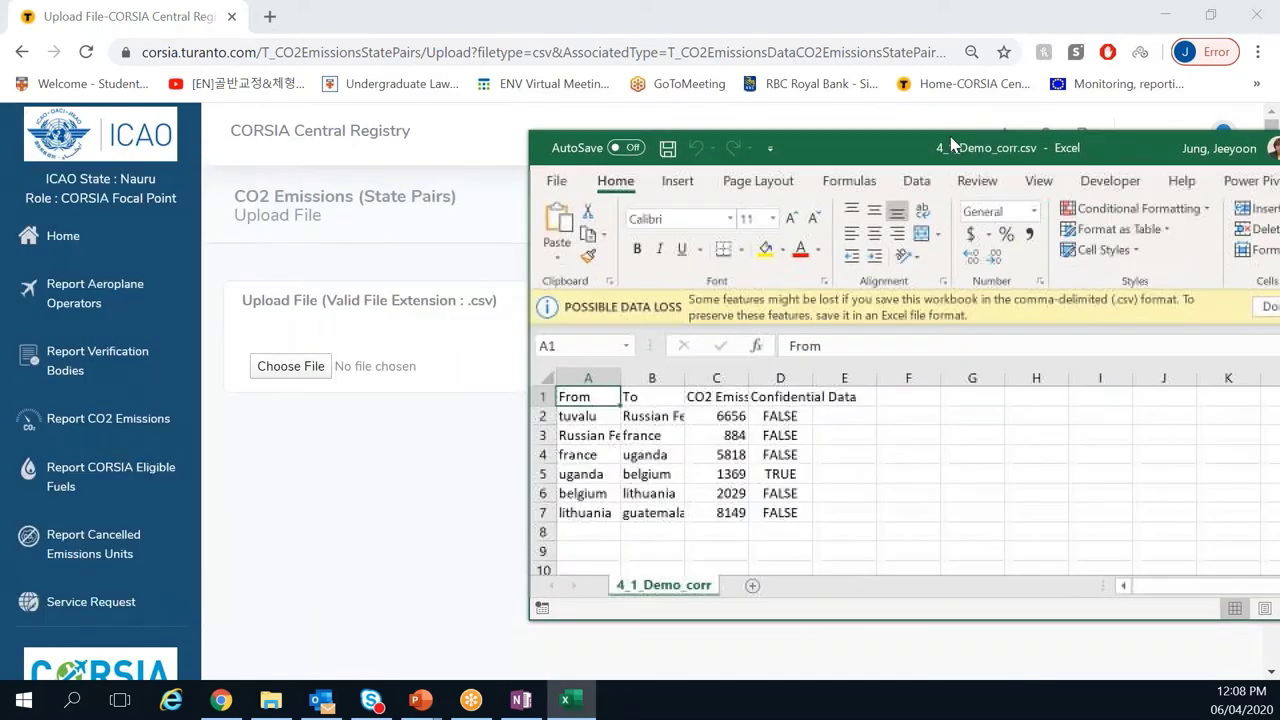
left_click_drag(1001, 149, 548, 113)
double_click(548, 110)
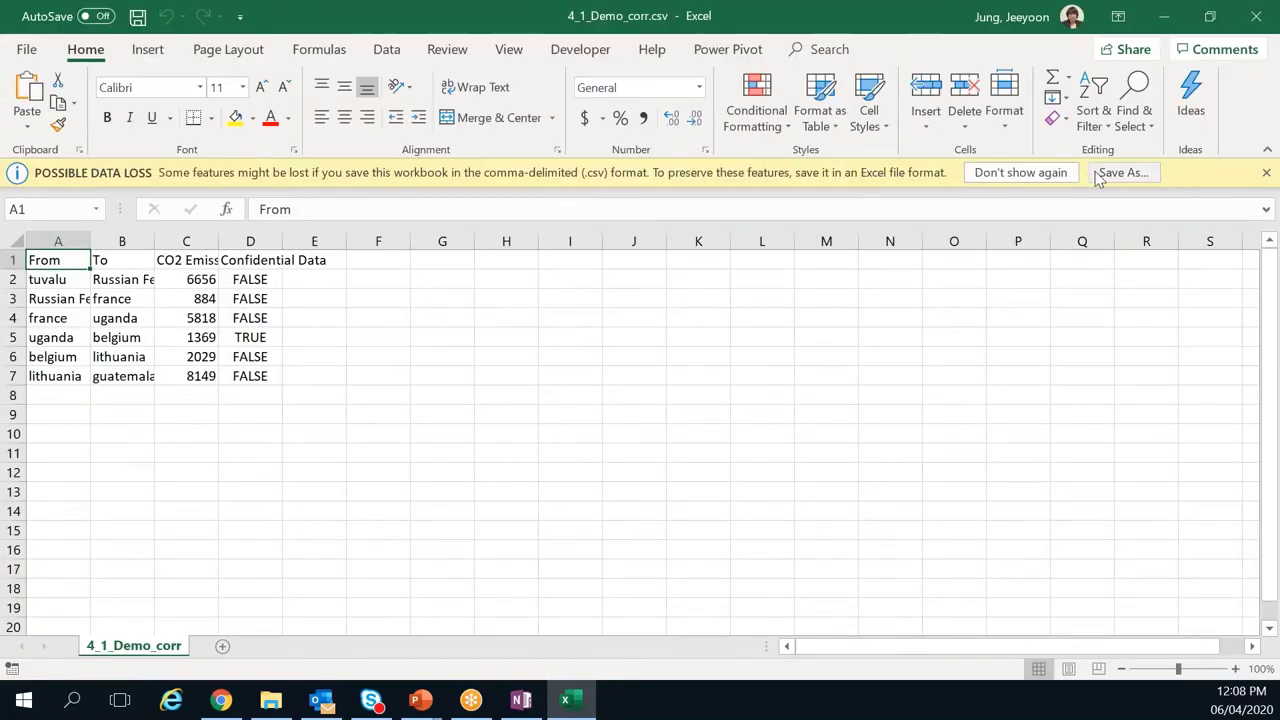
left_click(1020, 173)
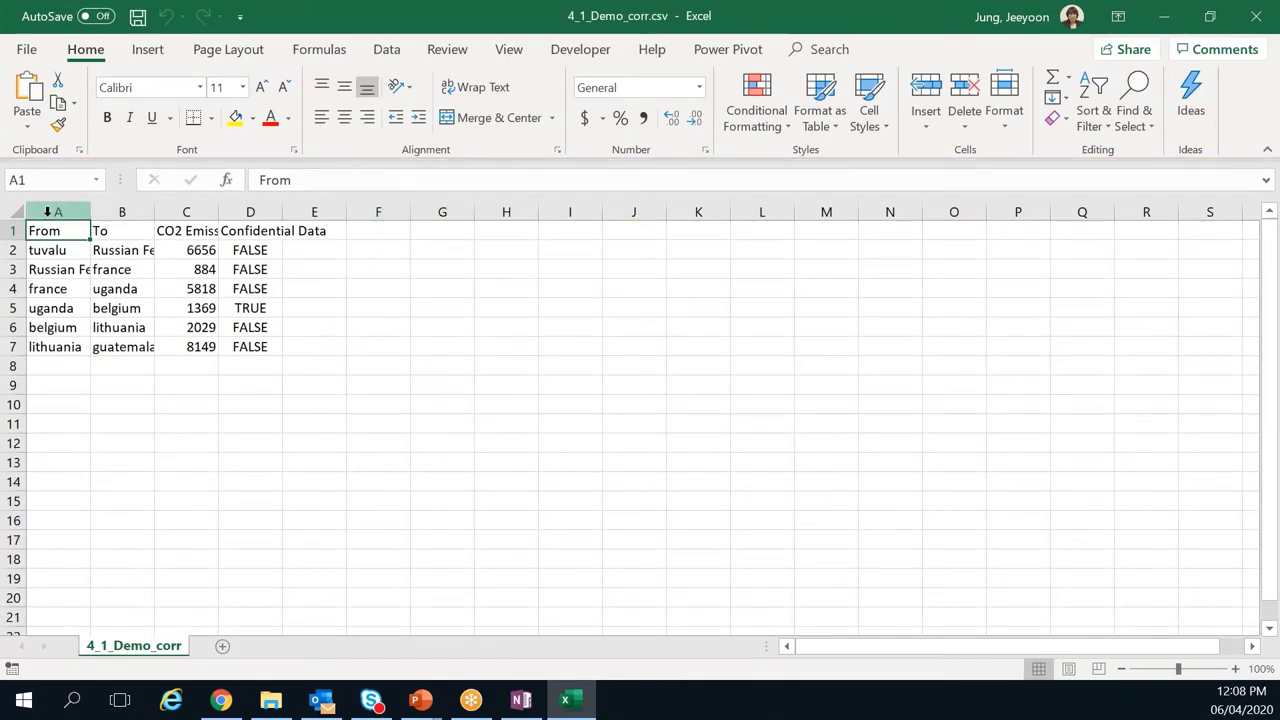
left_click_drag(55, 212, 362, 210)
left_click(314, 364)
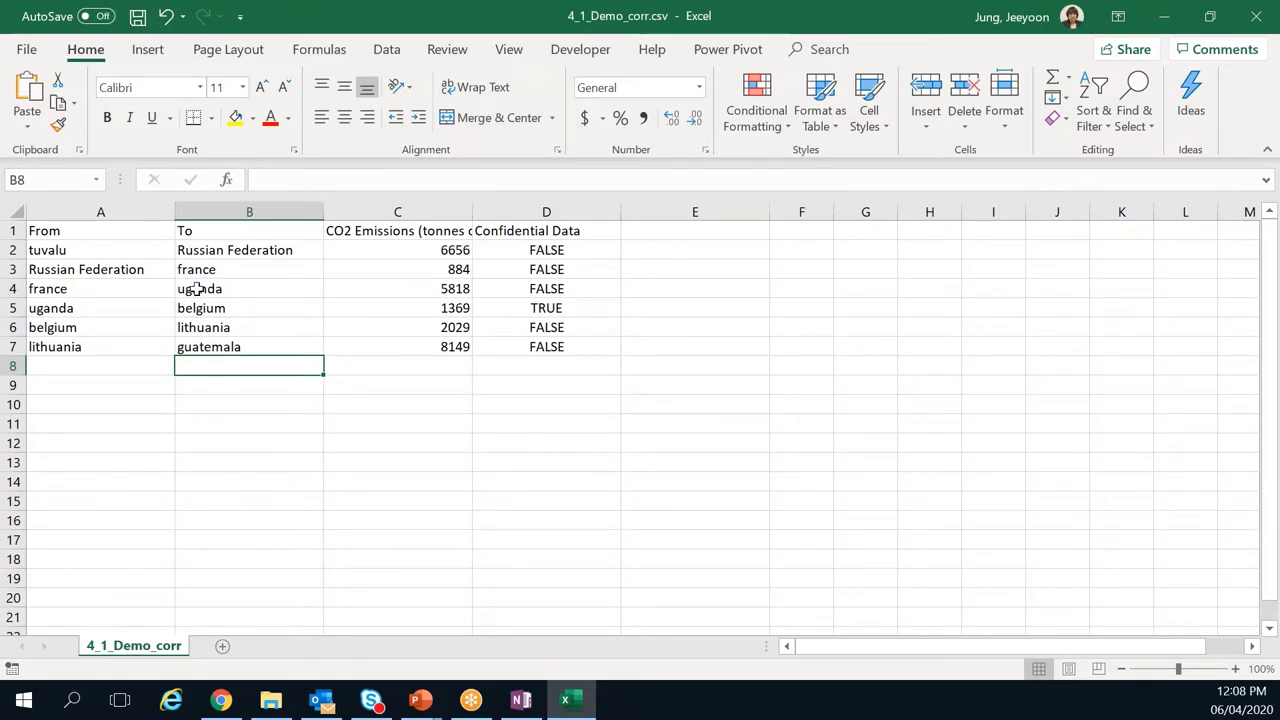
Step: Examine the From, To, CO2 Emissions and Confidential Data columns of the CSV file, with its window reduced over the import page
left_click(109, 228)
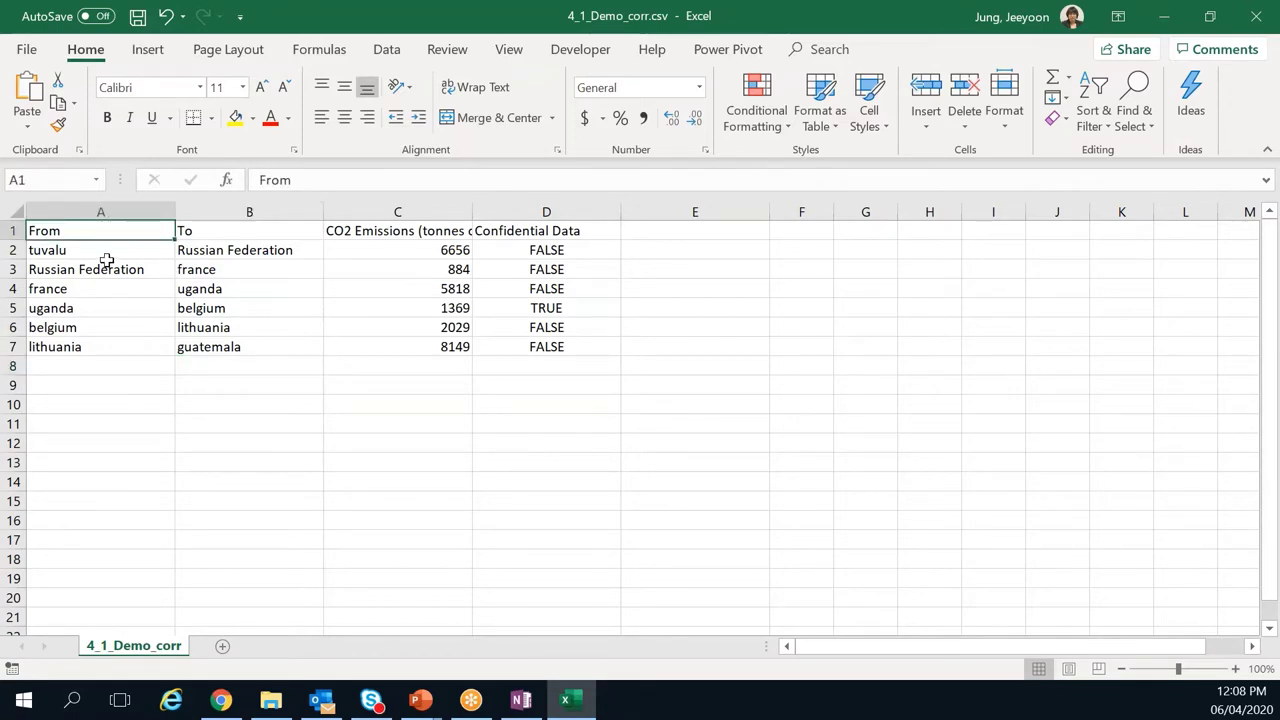
left_click(105, 264)
left_click(246, 232)
left_click(246, 249)
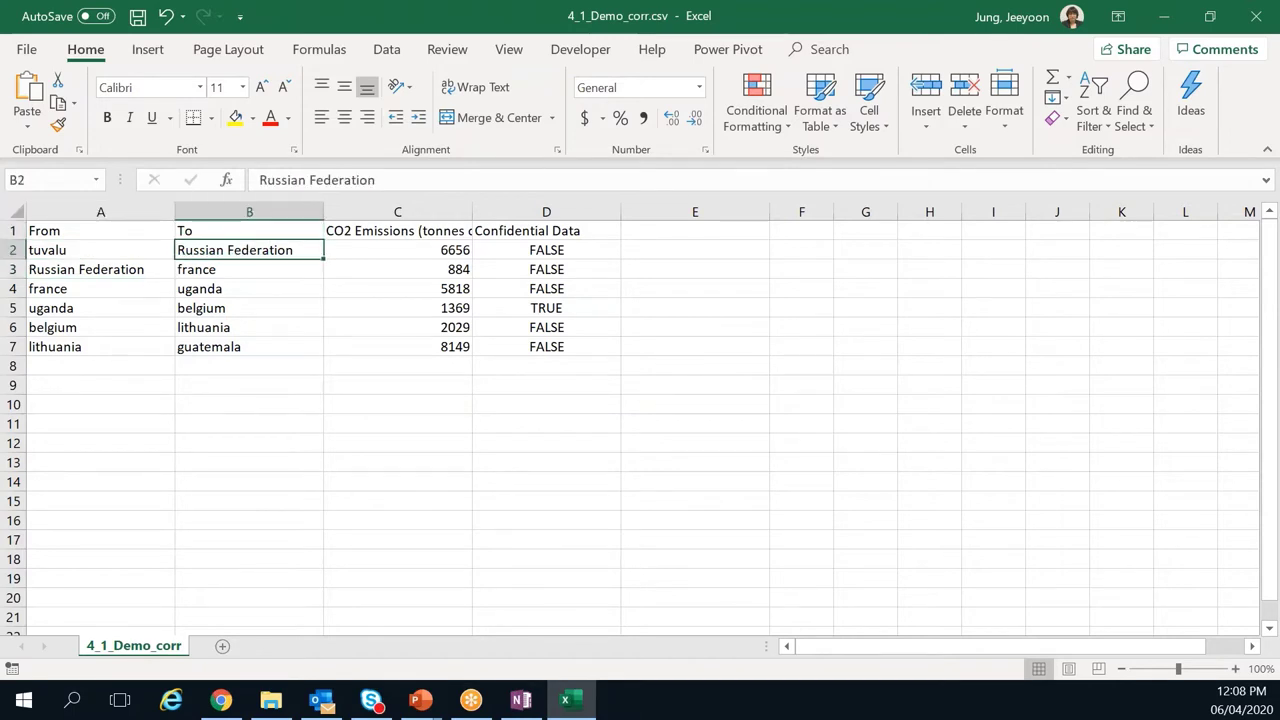
left_click(372, 247)
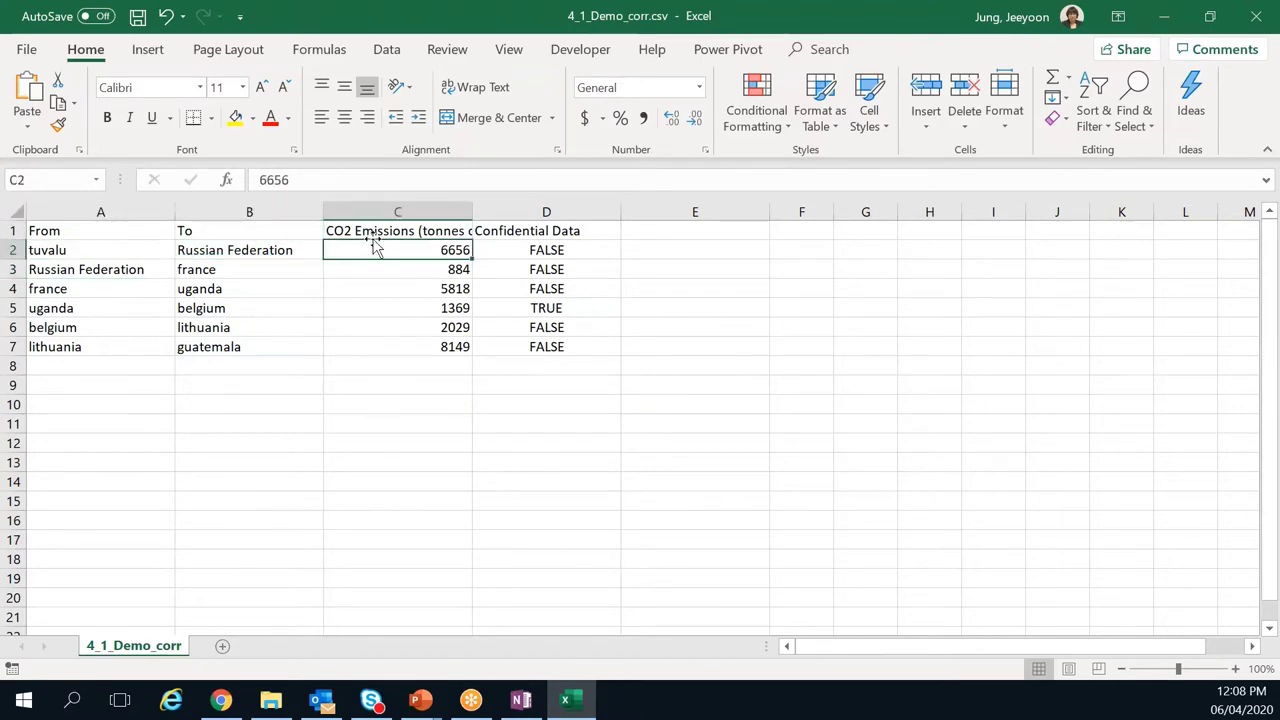
left_click(527, 248)
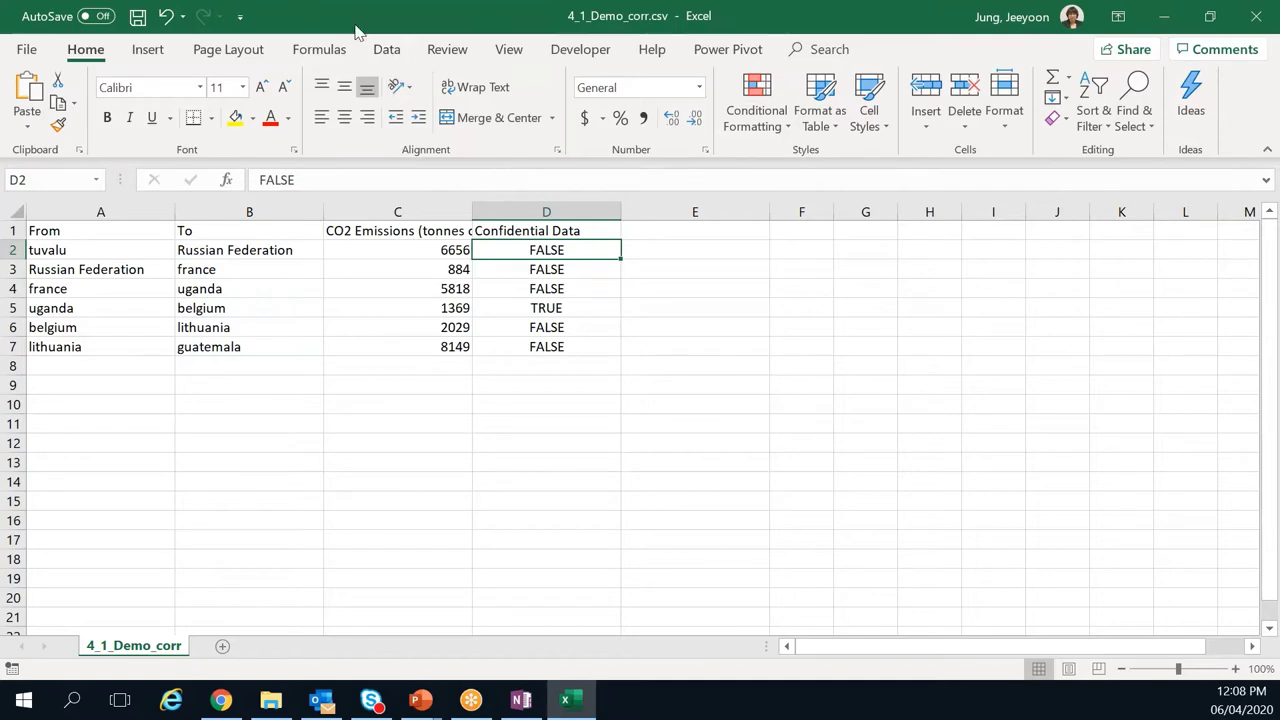
left_click_drag(330, 16, 635, 138)
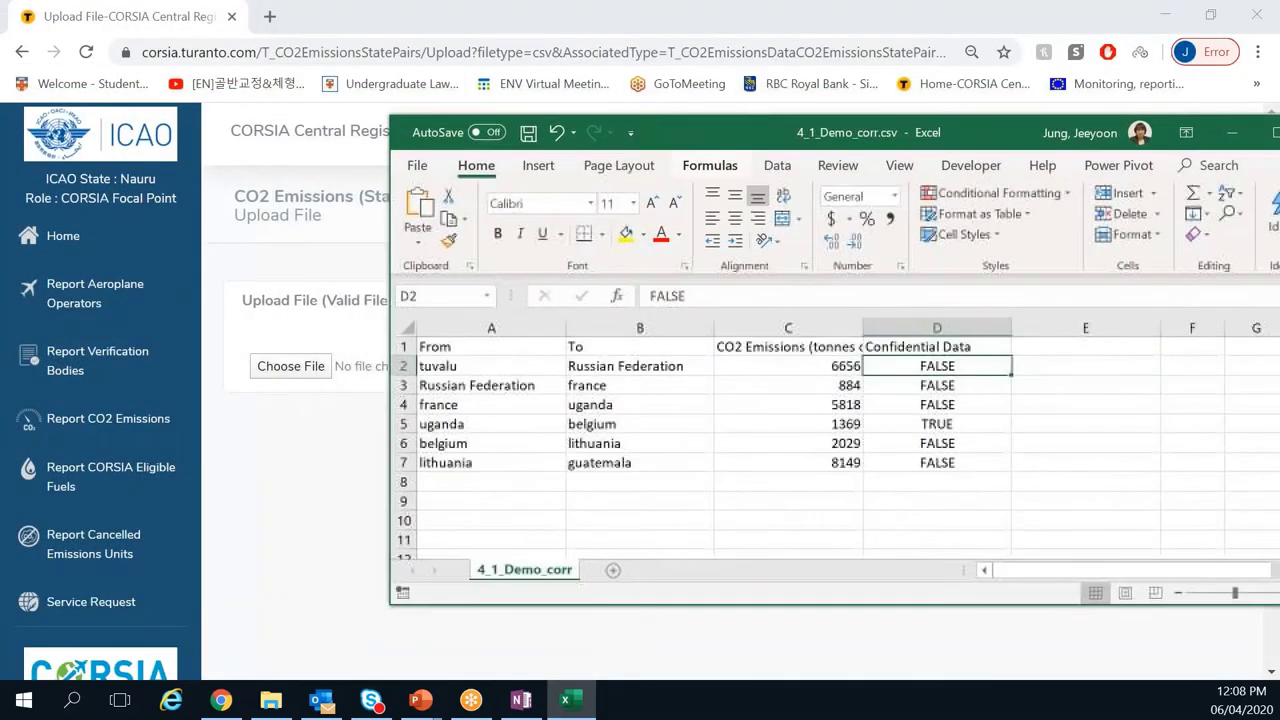
left_click(520, 378)
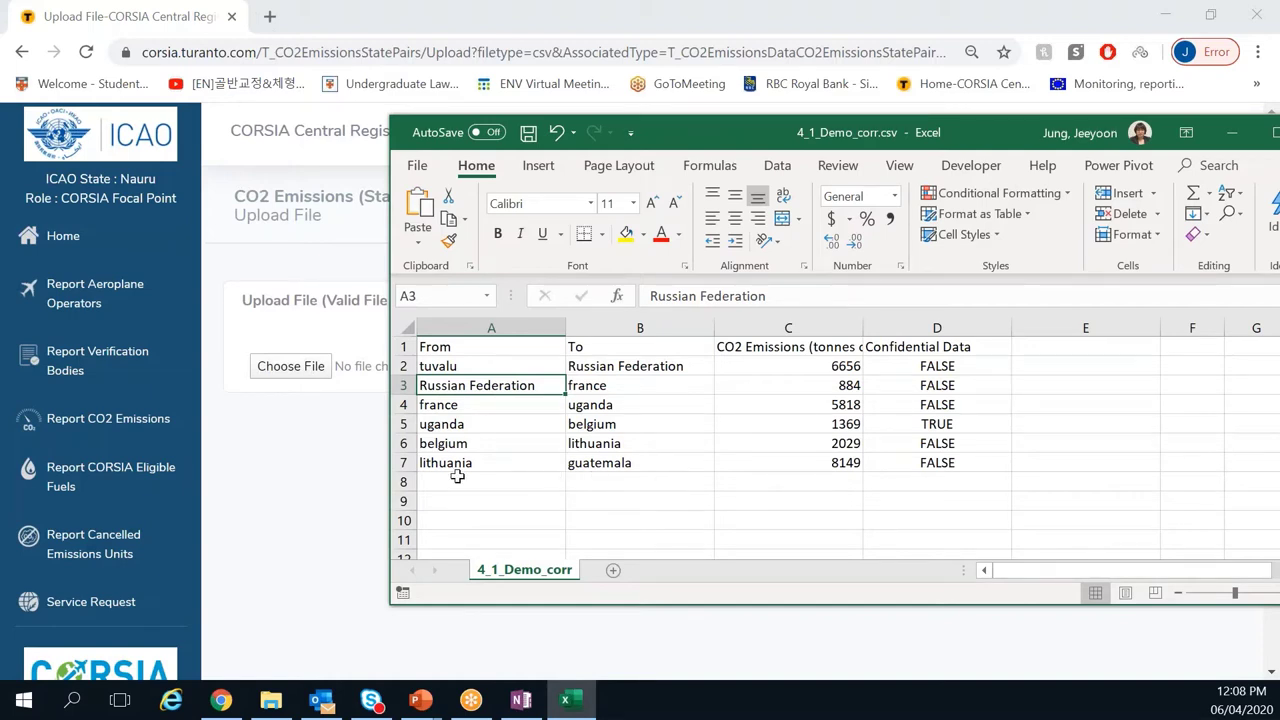
Step: Upload 5_2_1_Demo_corr.csv on the State Pairs import page, using the default CO2(SP) mapping
left_click(322, 451)
left_click(296, 368)
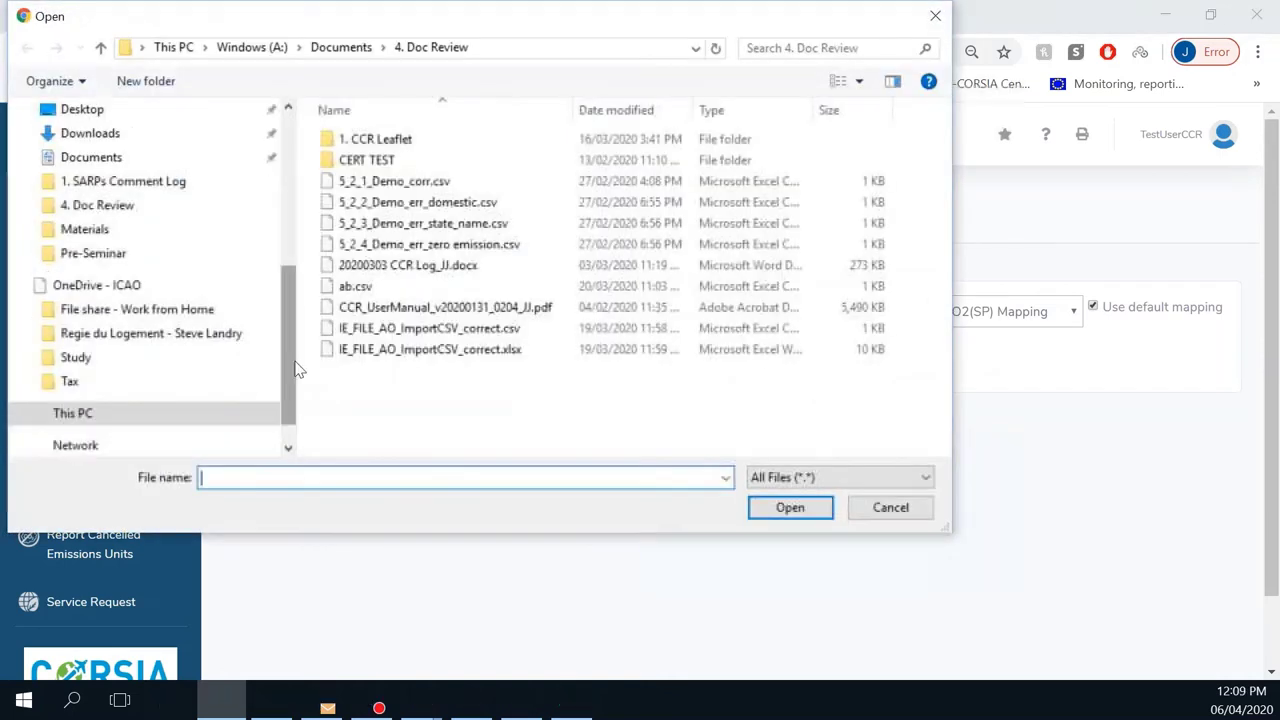
double_click(448, 186)
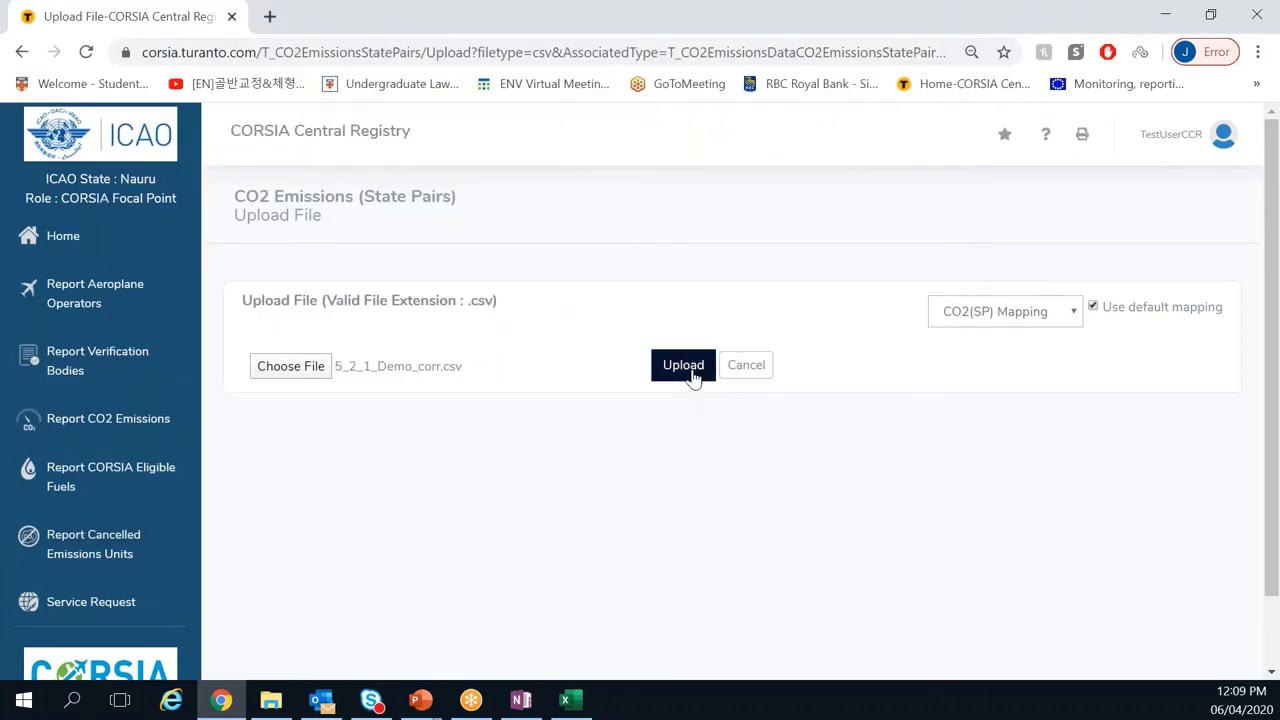
left_click(688, 368)
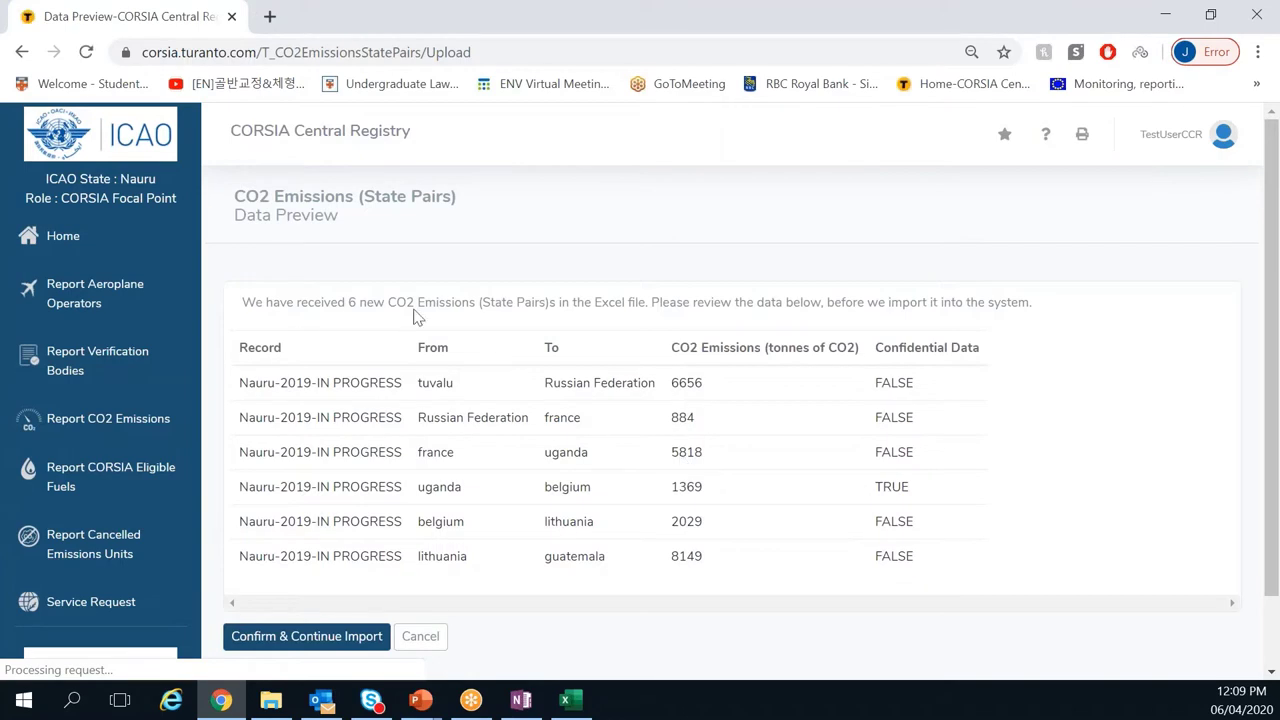
Step: Compare the previewed state pairs, emissions and confidentiality values with the rows of 4_1_Demo_corr.csv in Excel
scroll(600, 380, "down", 2)
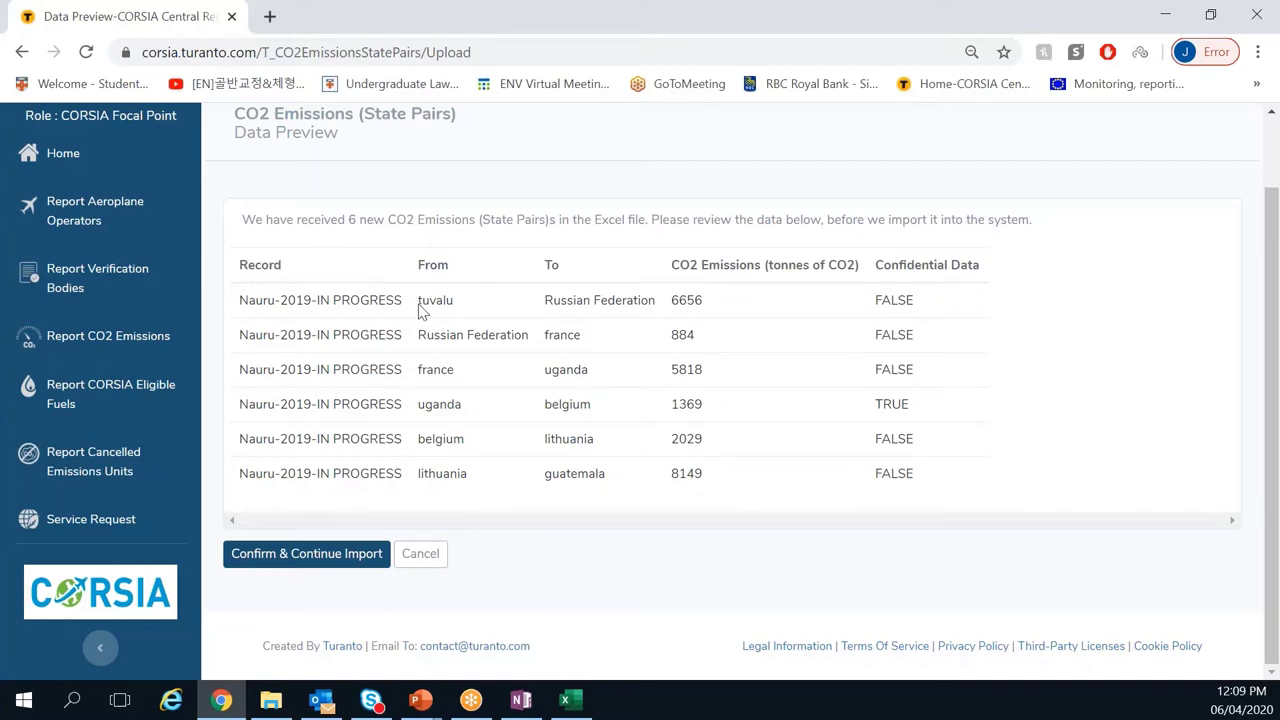
left_click(567, 700)
left_click_drag(680, 137, 964, 140)
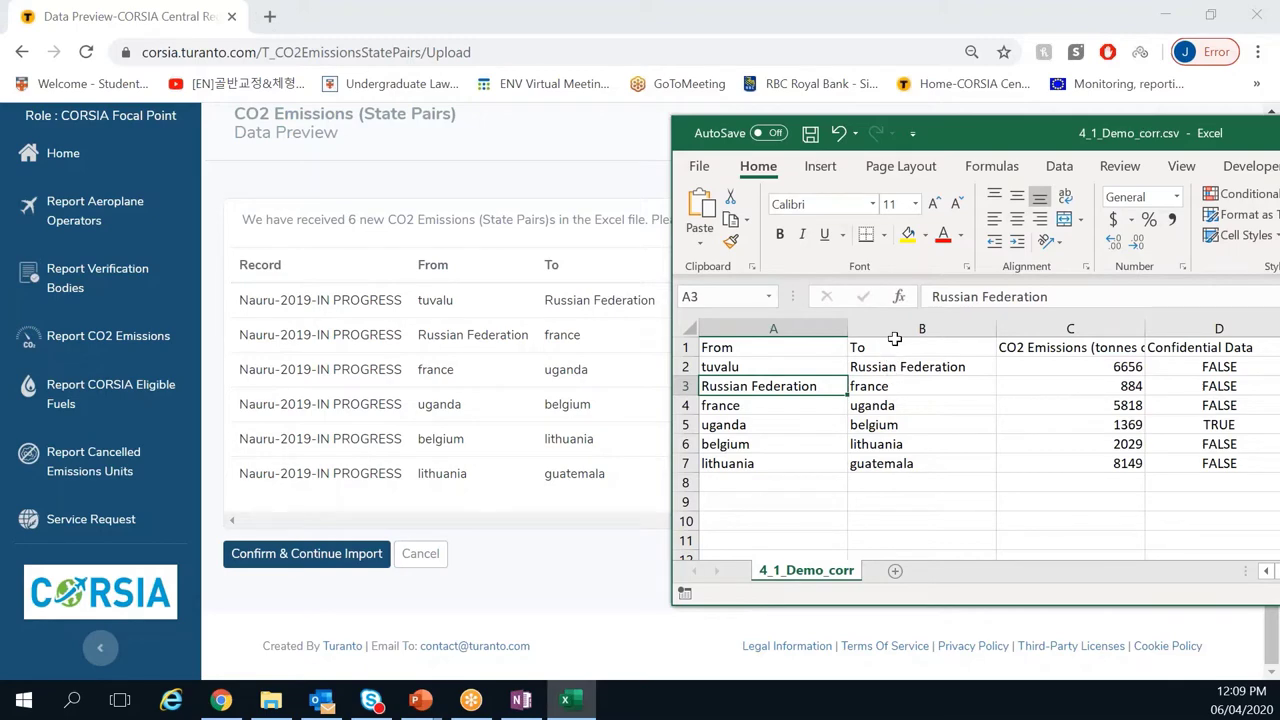
left_click_drag(985, 147, 84, 77)
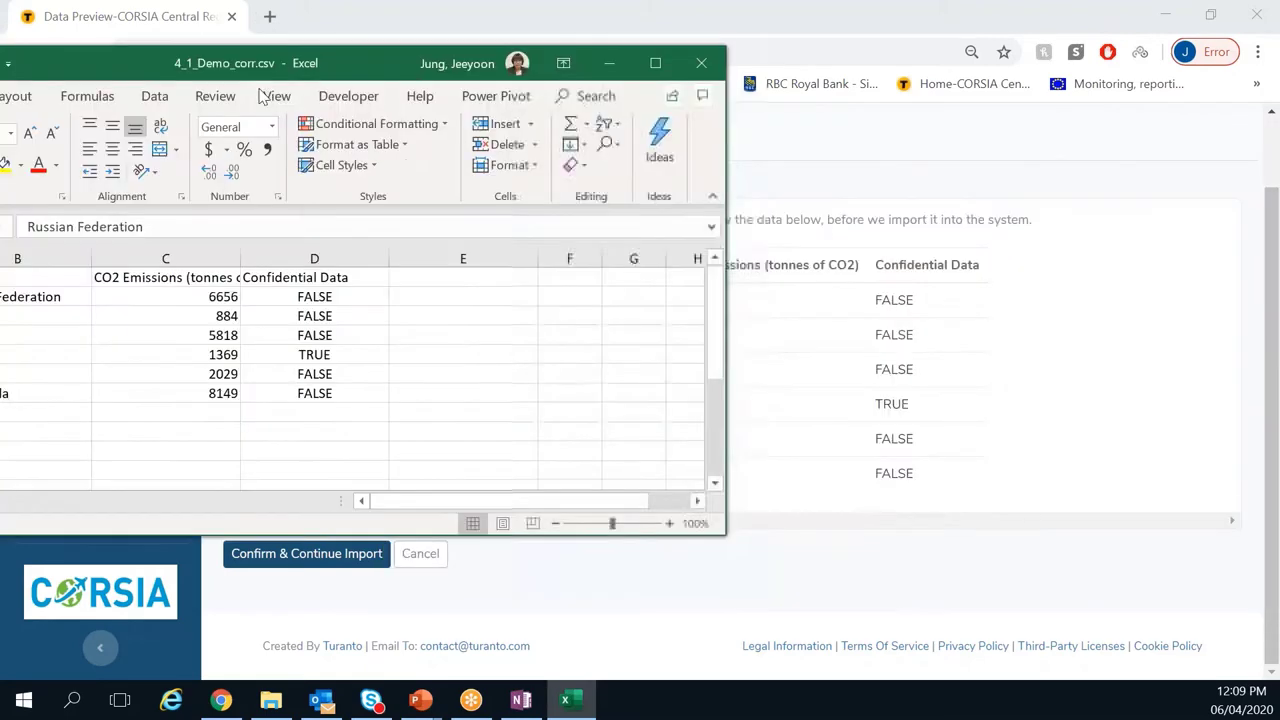
left_click_drag(367, 62, 273, 82)
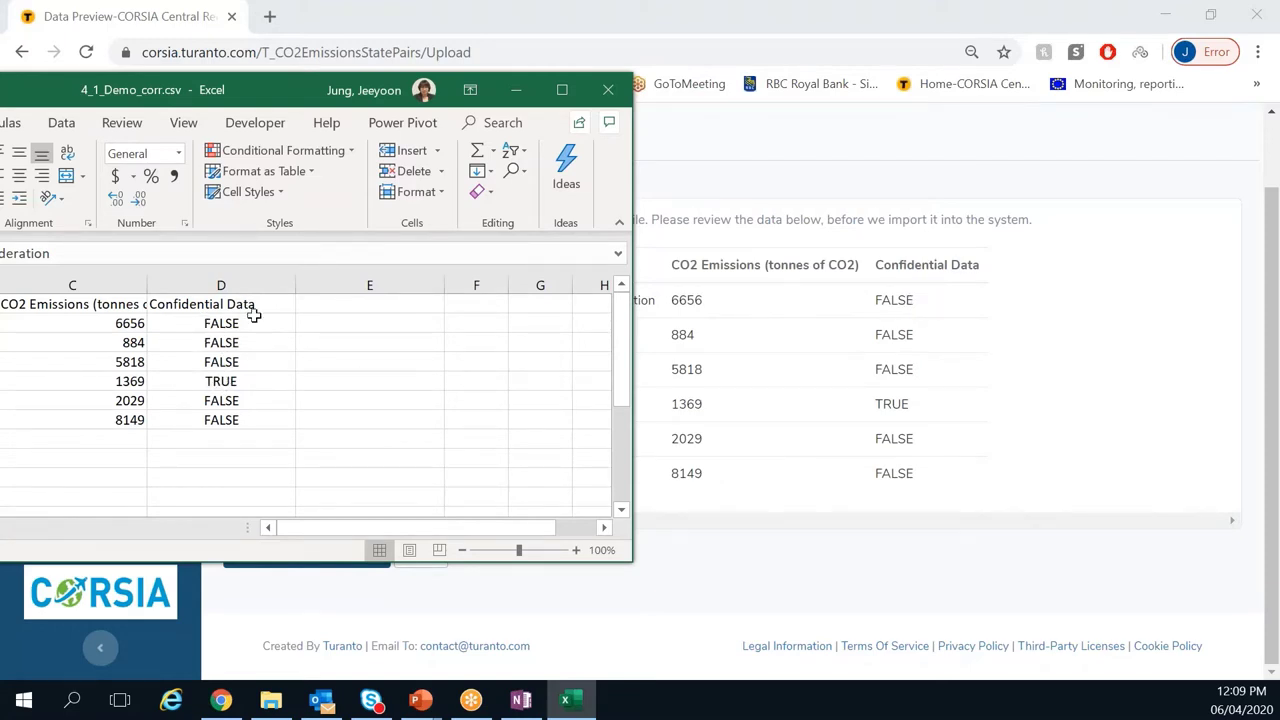
left_click(1066, 366)
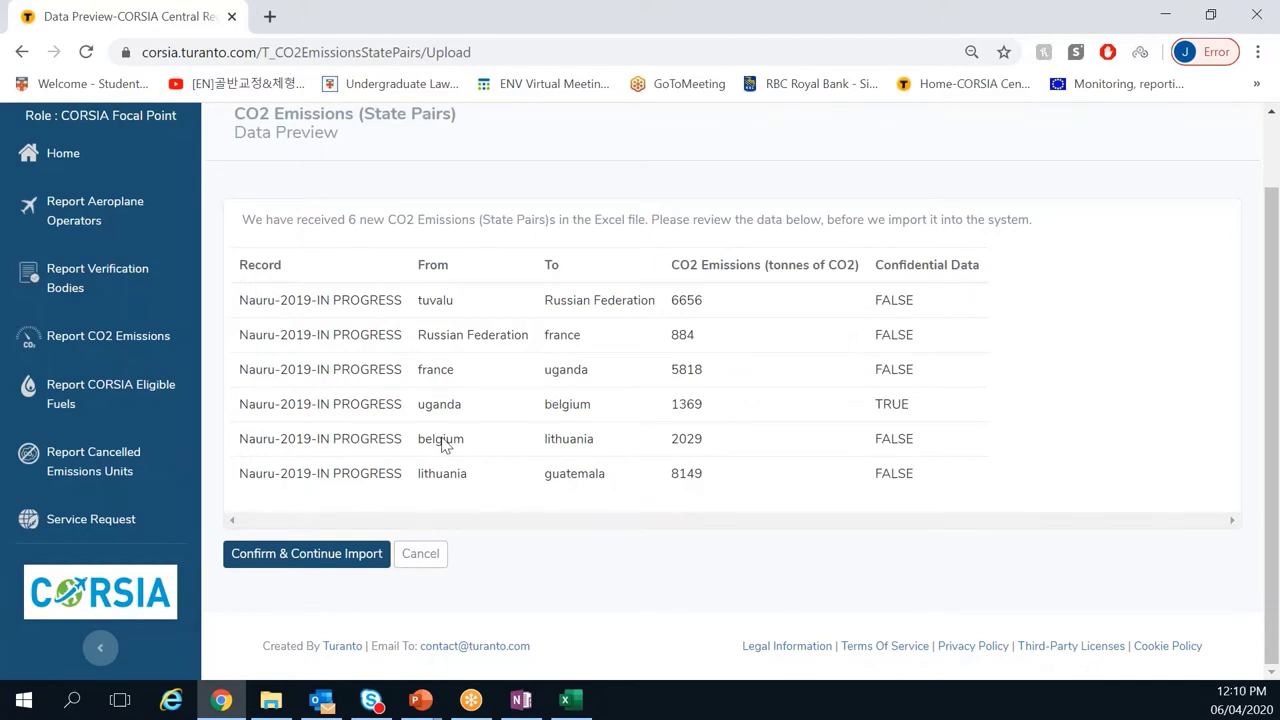
Step: Confirm the import of the previewed state pairs and return to the CO2 emissions report
left_click(316, 570)
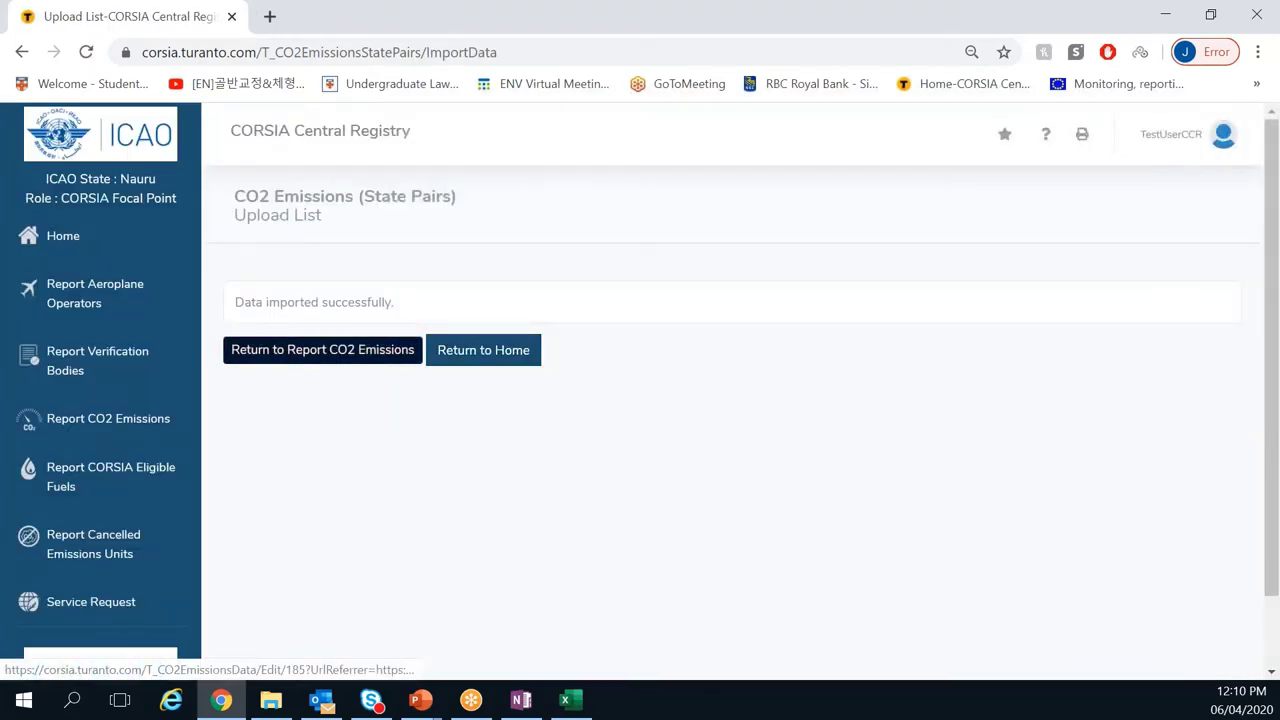
left_click(361, 359)
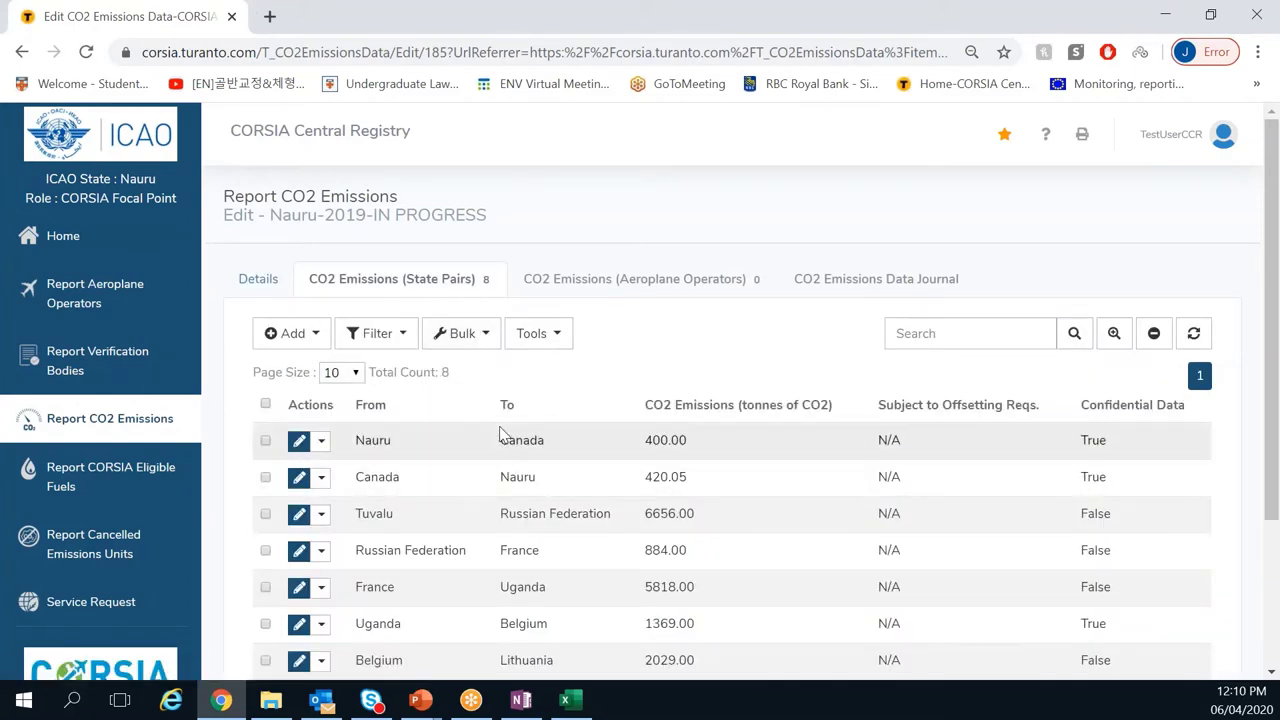
Step: Review the imported state pairs and the total CO2 emissions in the report's details, ending back on the State Pairs emissions
scroll(500, 432, "down", 1)
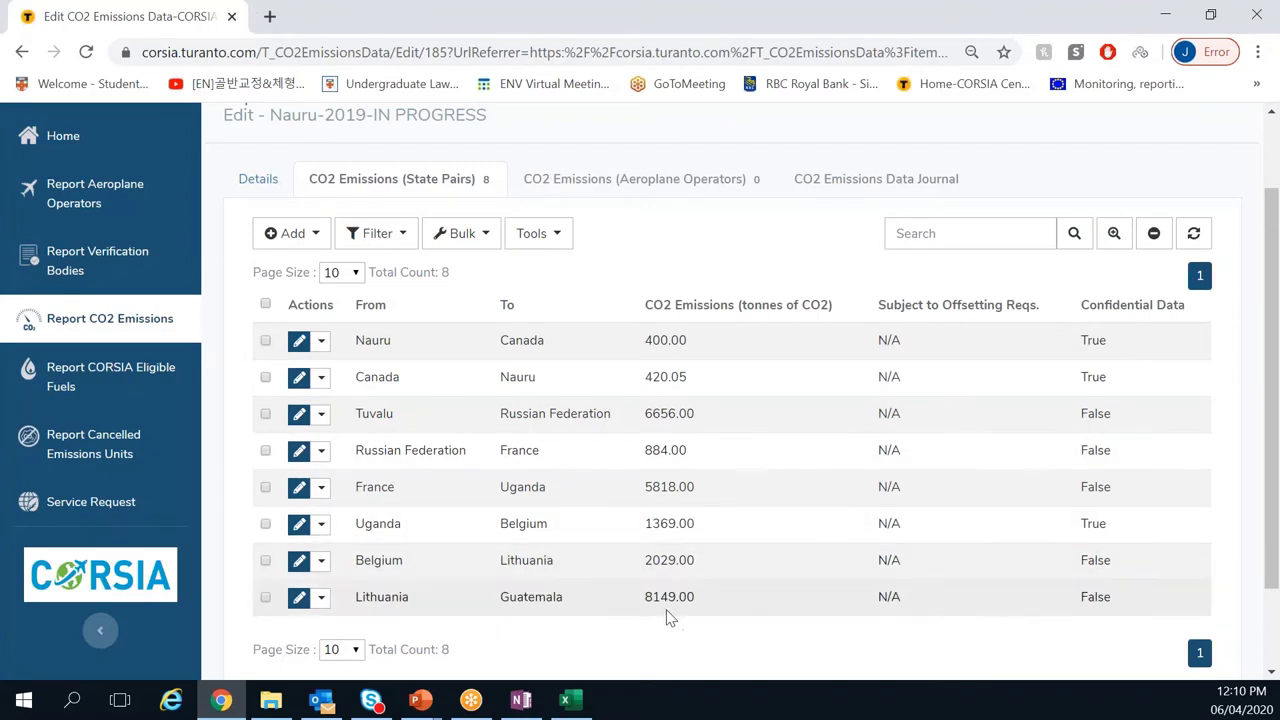
left_click(268, 186)
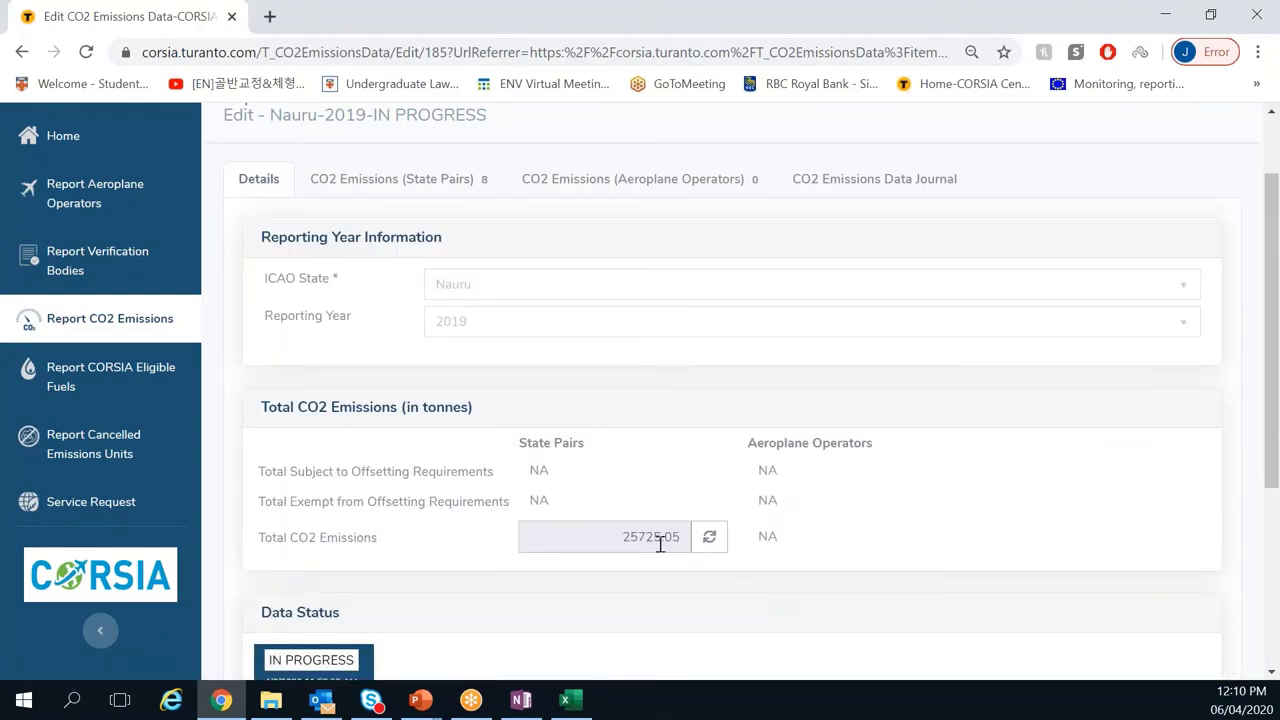
left_click(437, 191)
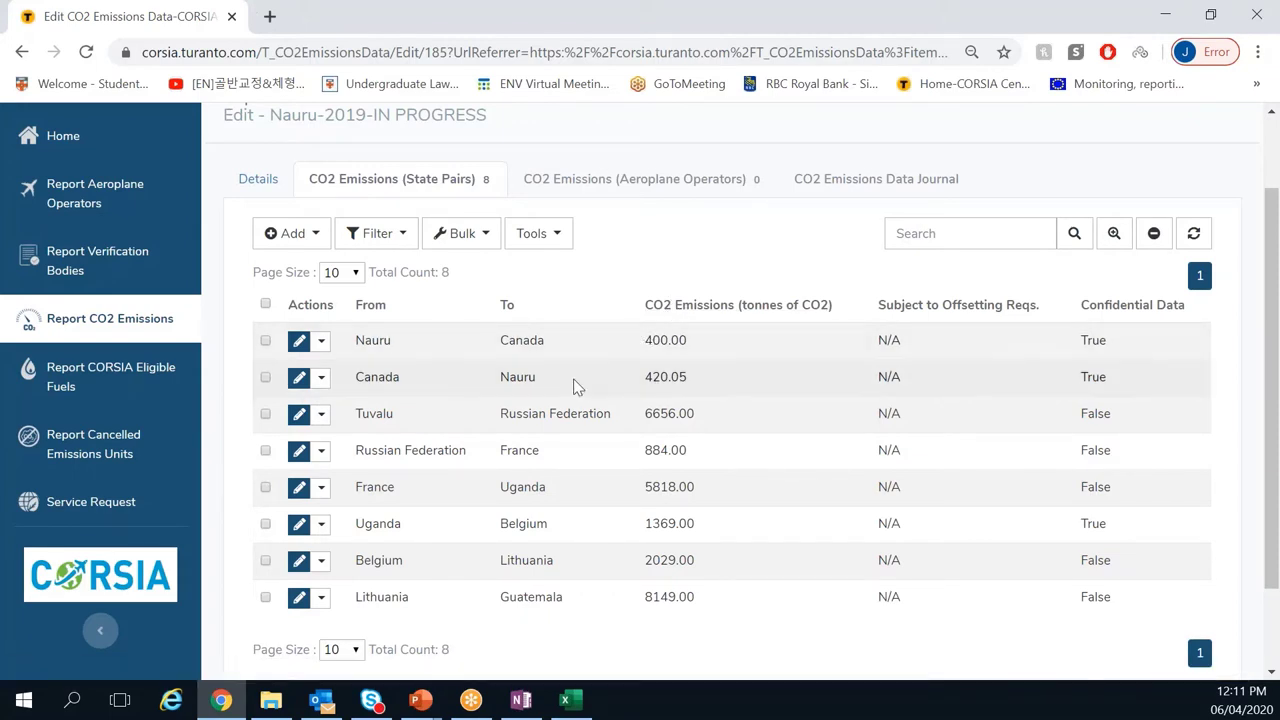
Step: Start another CSV import for the State Pairs emissions and upload 5_2_3_Demo_err_state_name.csv
left_click(289, 236)
left_click(546, 240)
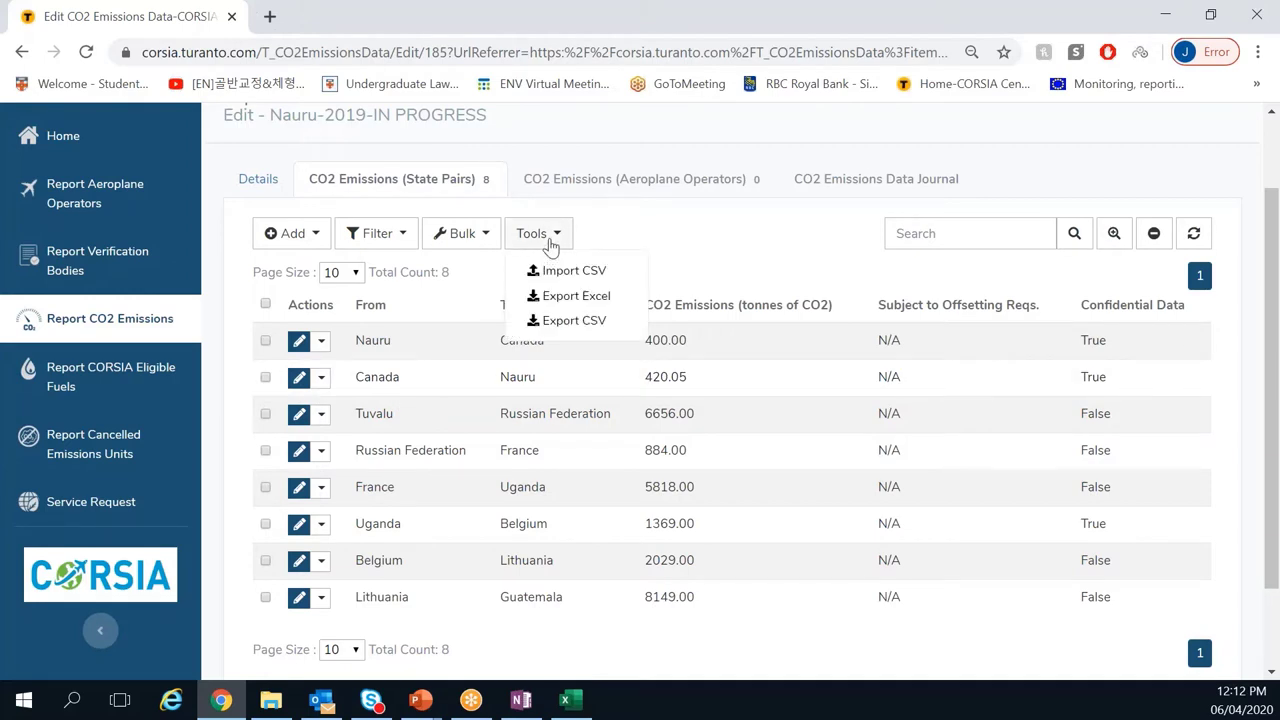
left_click(558, 278)
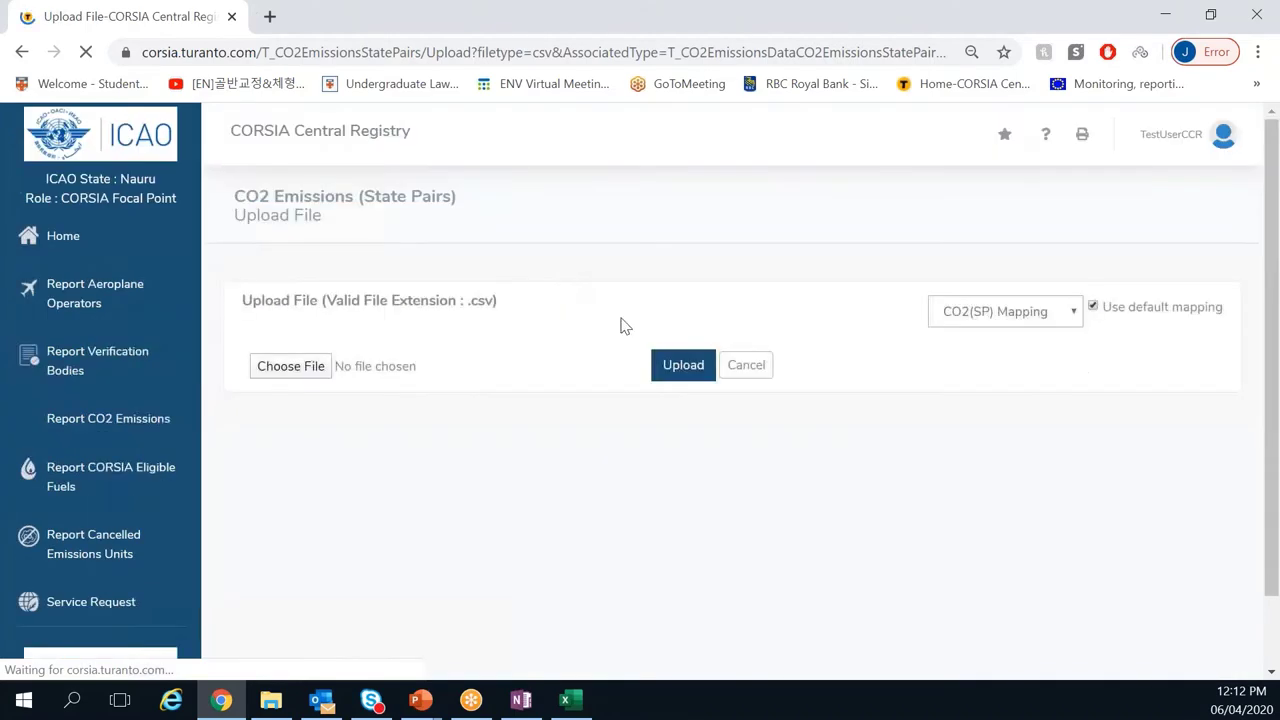
left_click(291, 366)
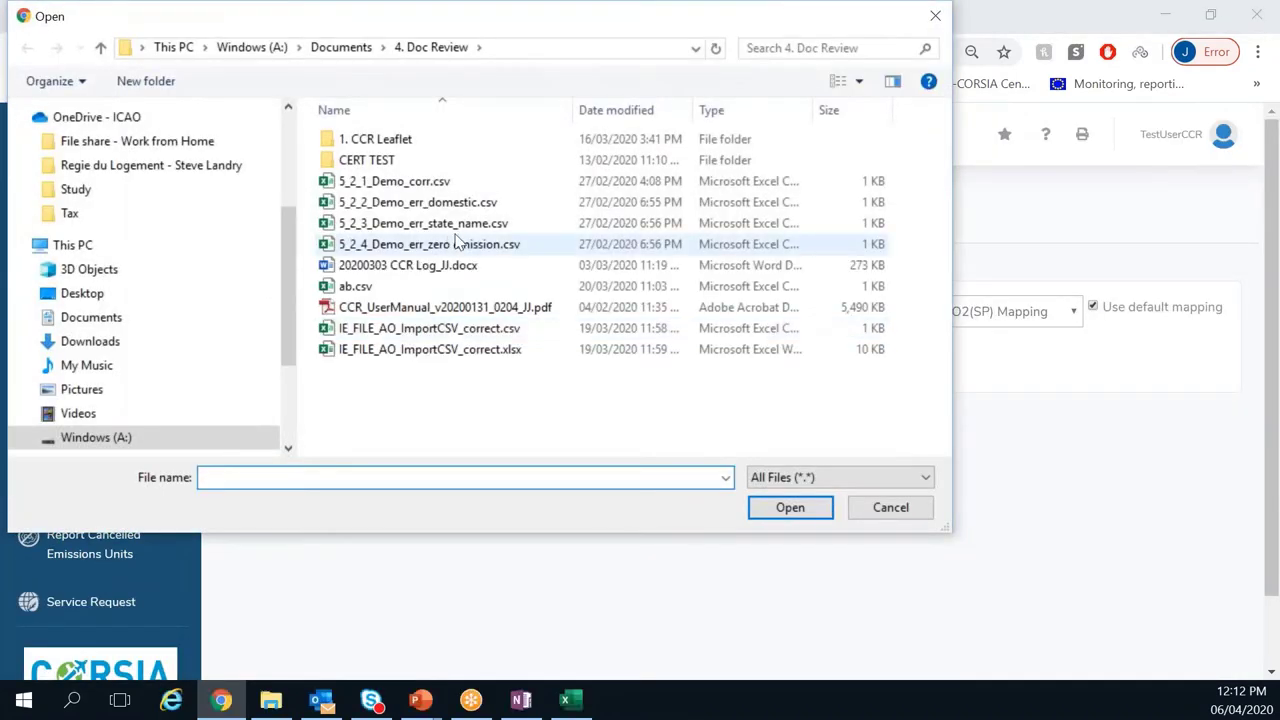
double_click(452, 228)
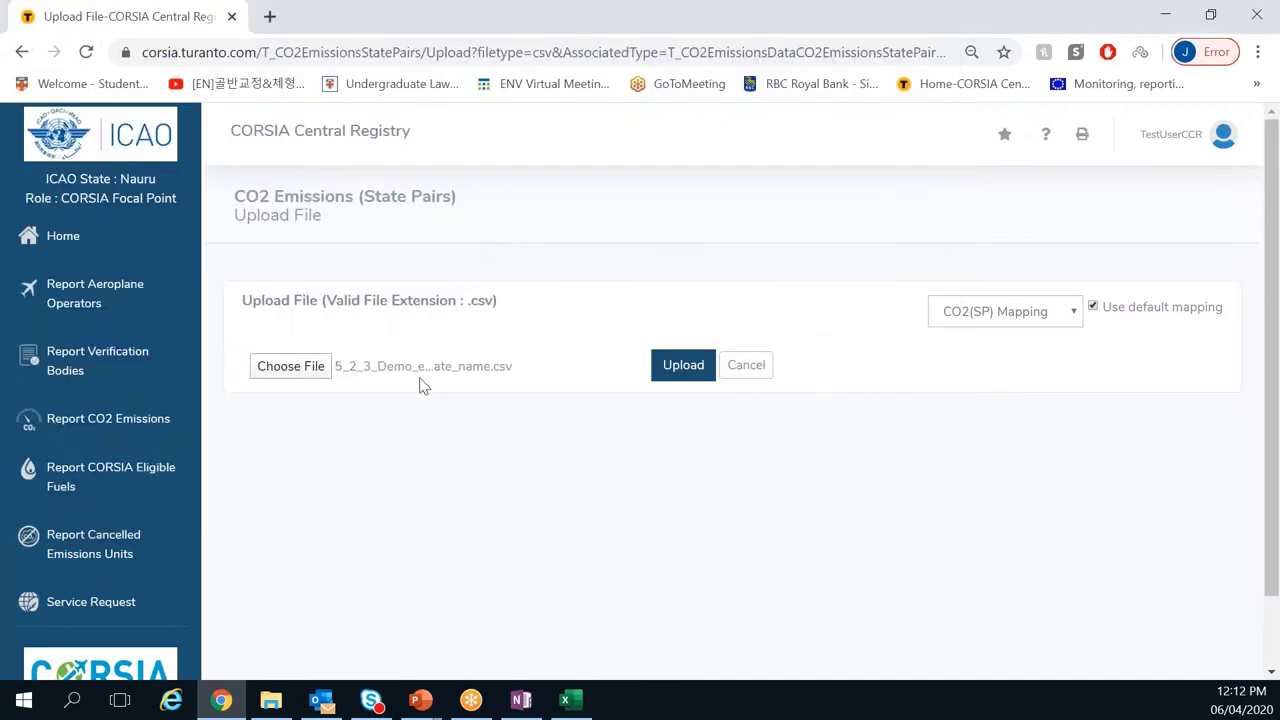
left_click(674, 370)
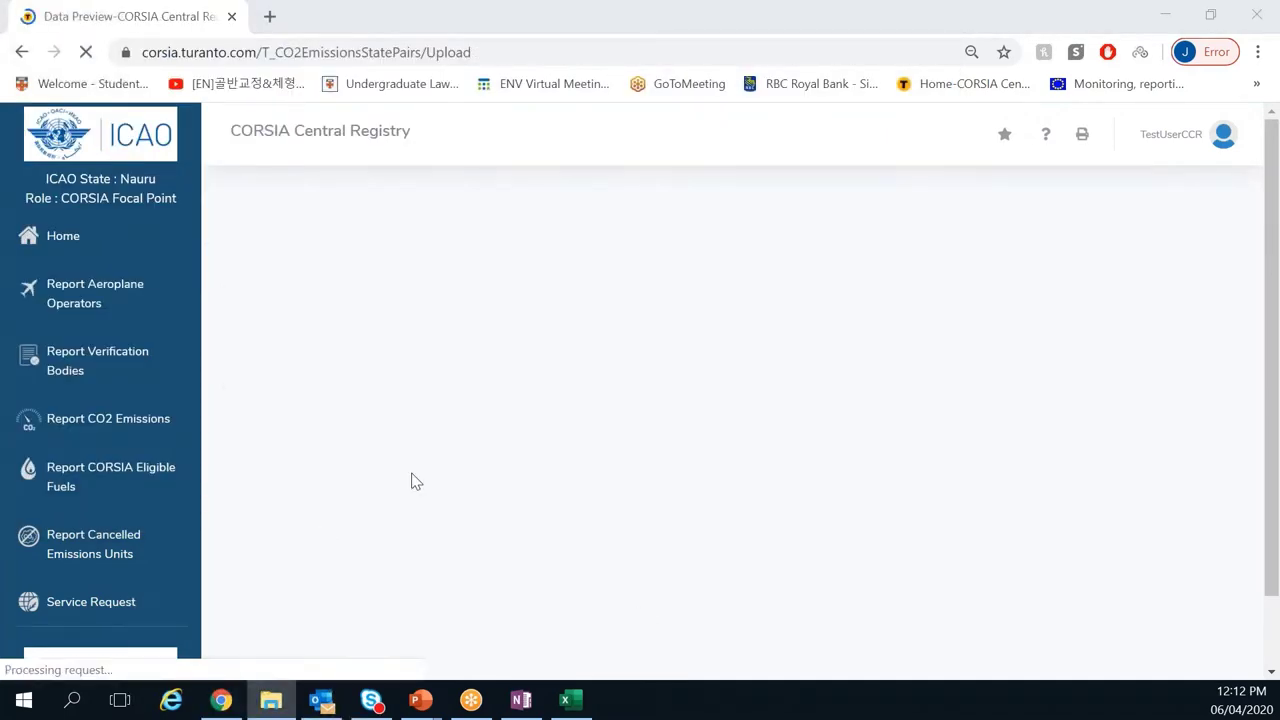
Step: Close 4_1_Demo_corr.csv in Excel without saving its changes
left_click(221, 700)
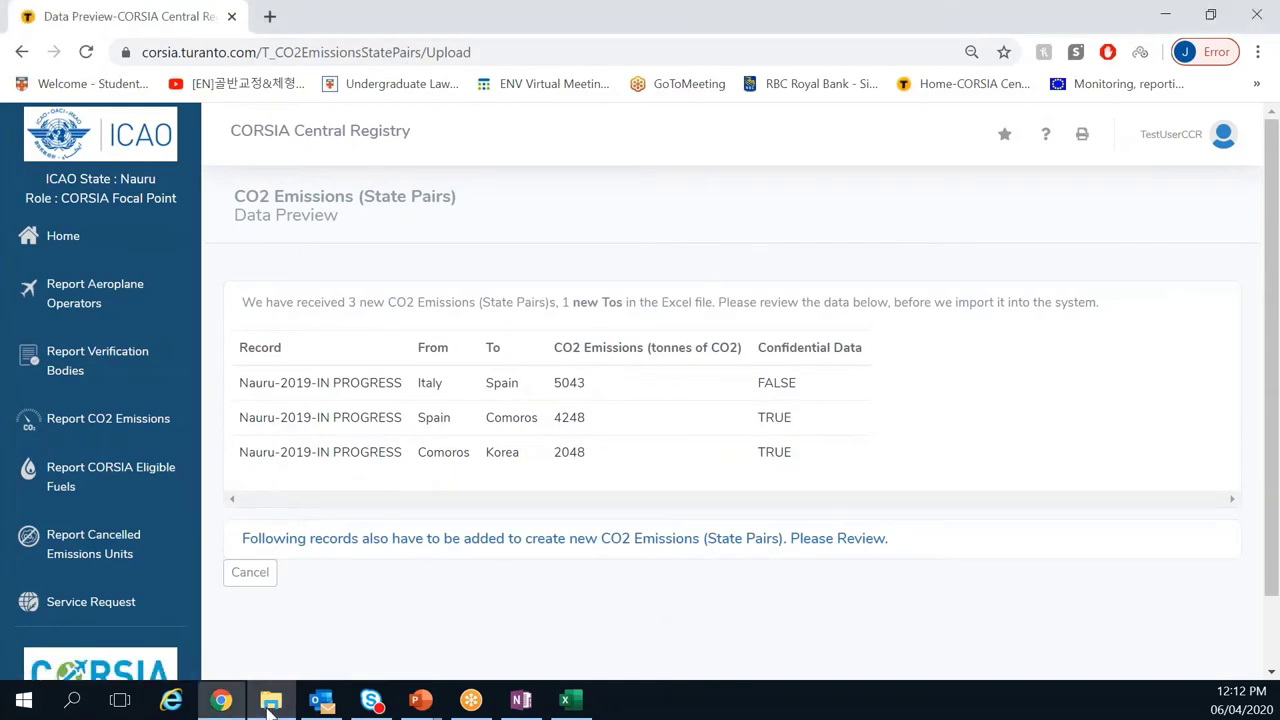
left_click(270, 702)
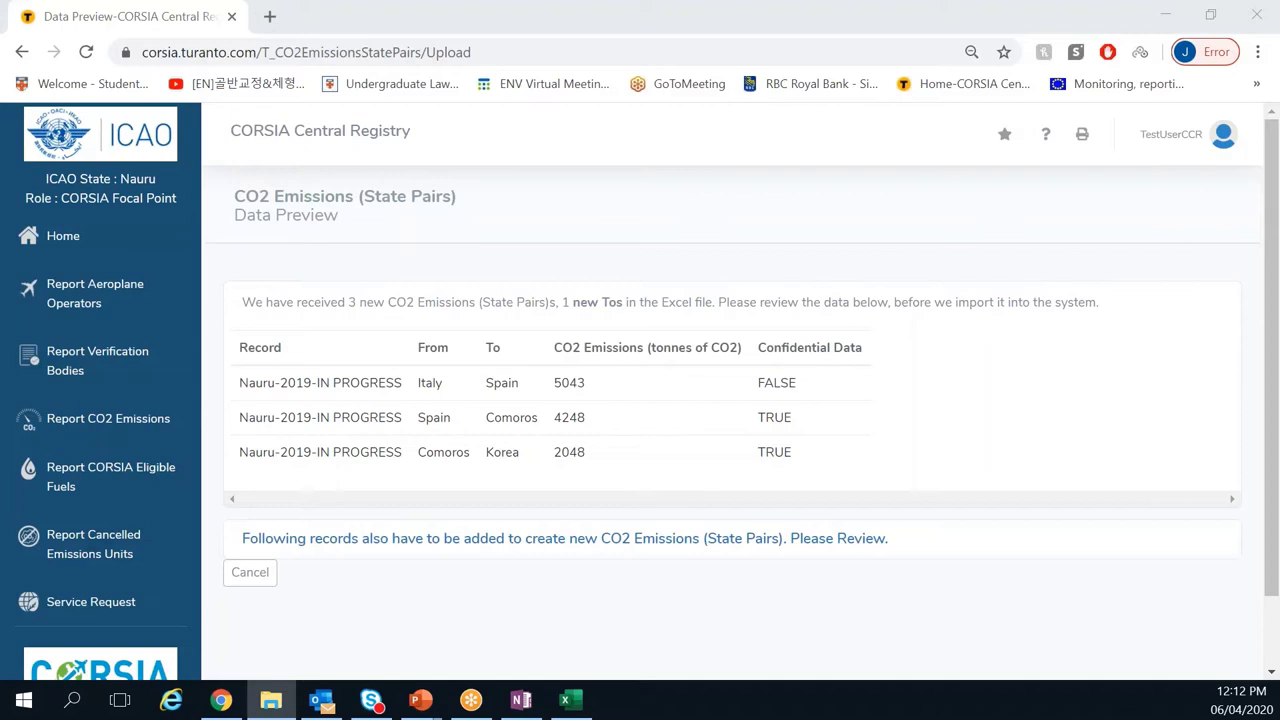
left_click(570, 700)
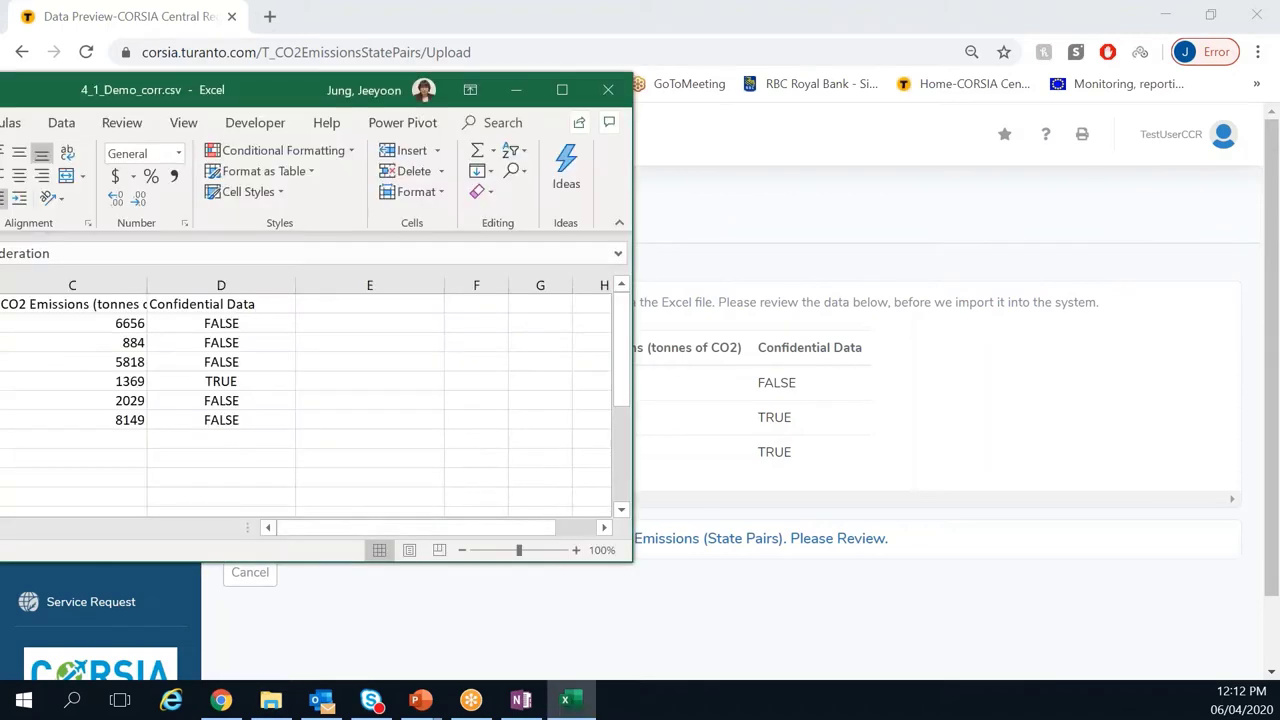
left_click(607, 90)
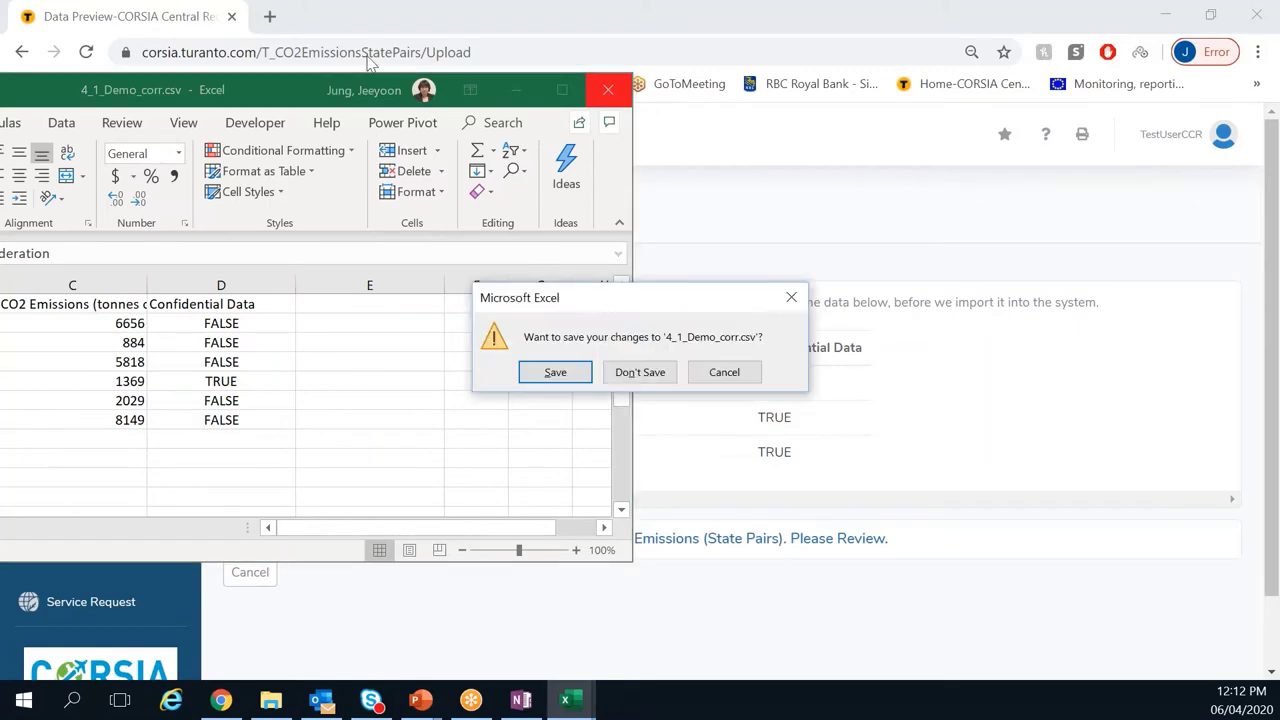
left_click(658, 372)
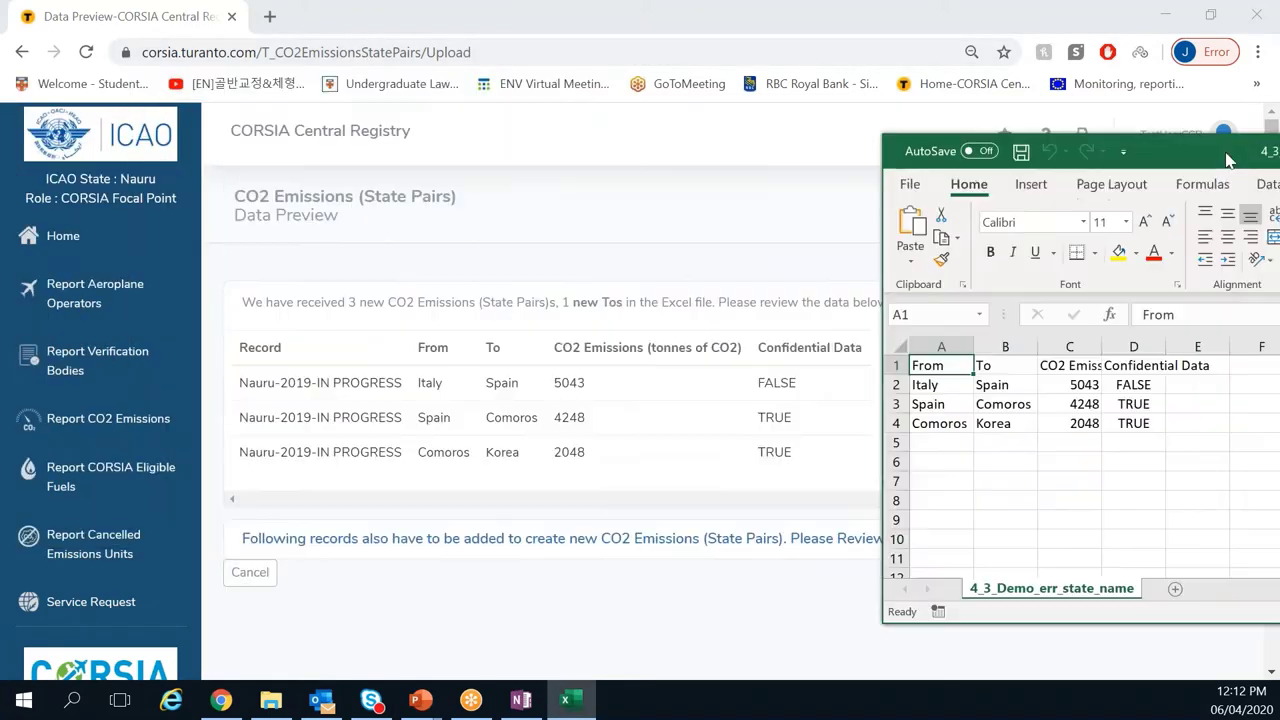
Step: Move the 4_3_Demo_err_state_name.csv window beside the previewed records and widen its From and To columns
left_click_drag(1170, 140, 803, 111)
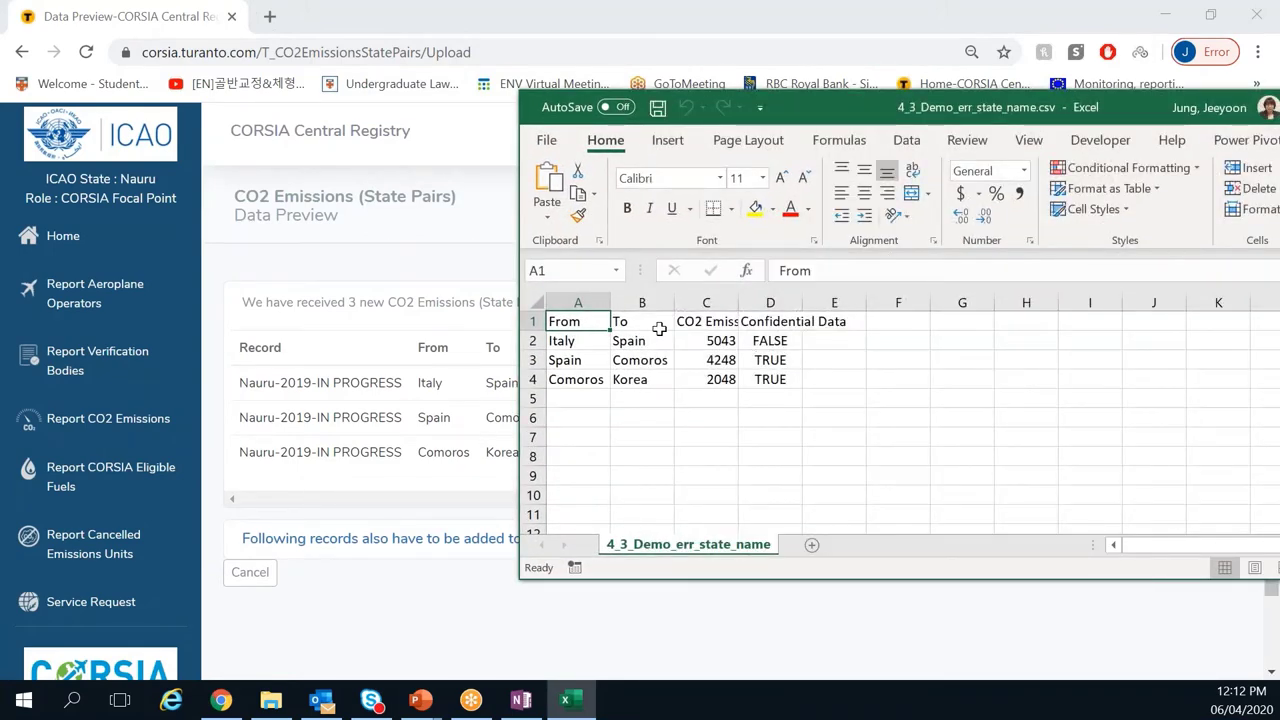
left_click_drag(606, 302, 742, 302)
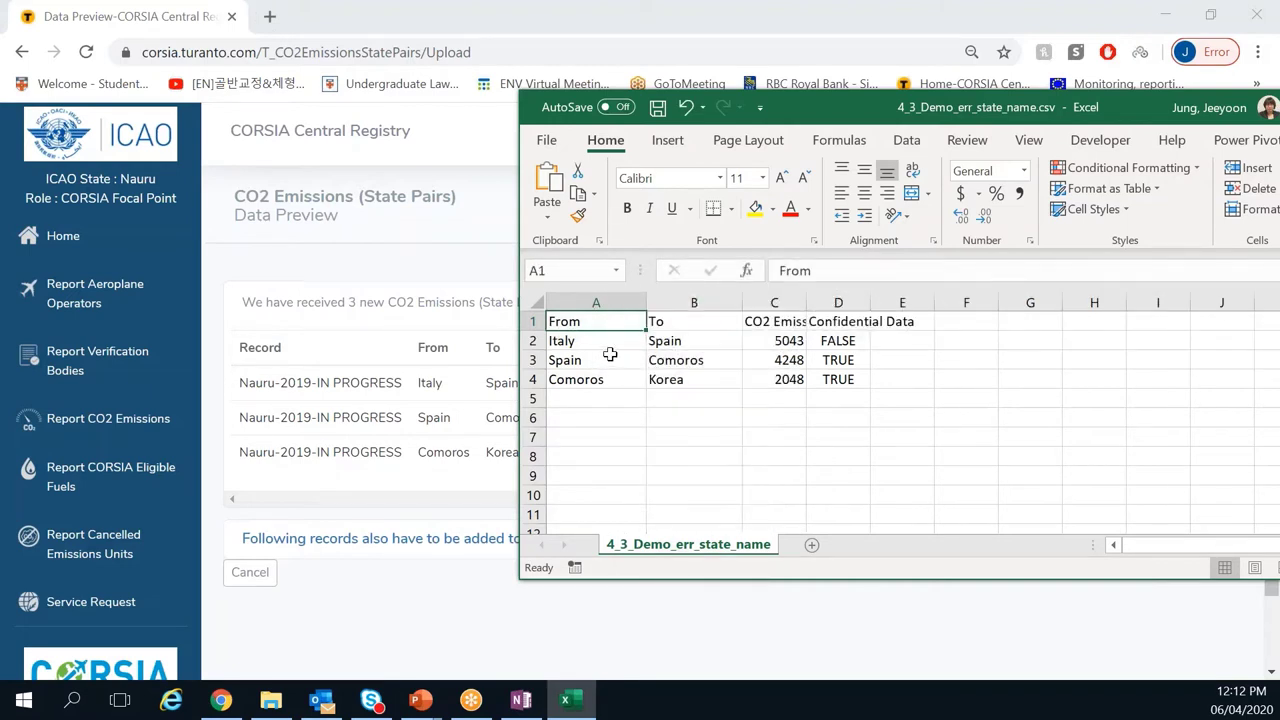
Step: Inspect the To state in the last row of 4_3_Demo_err_state_name.csv and switch back to the import's data preview
left_click(693, 378)
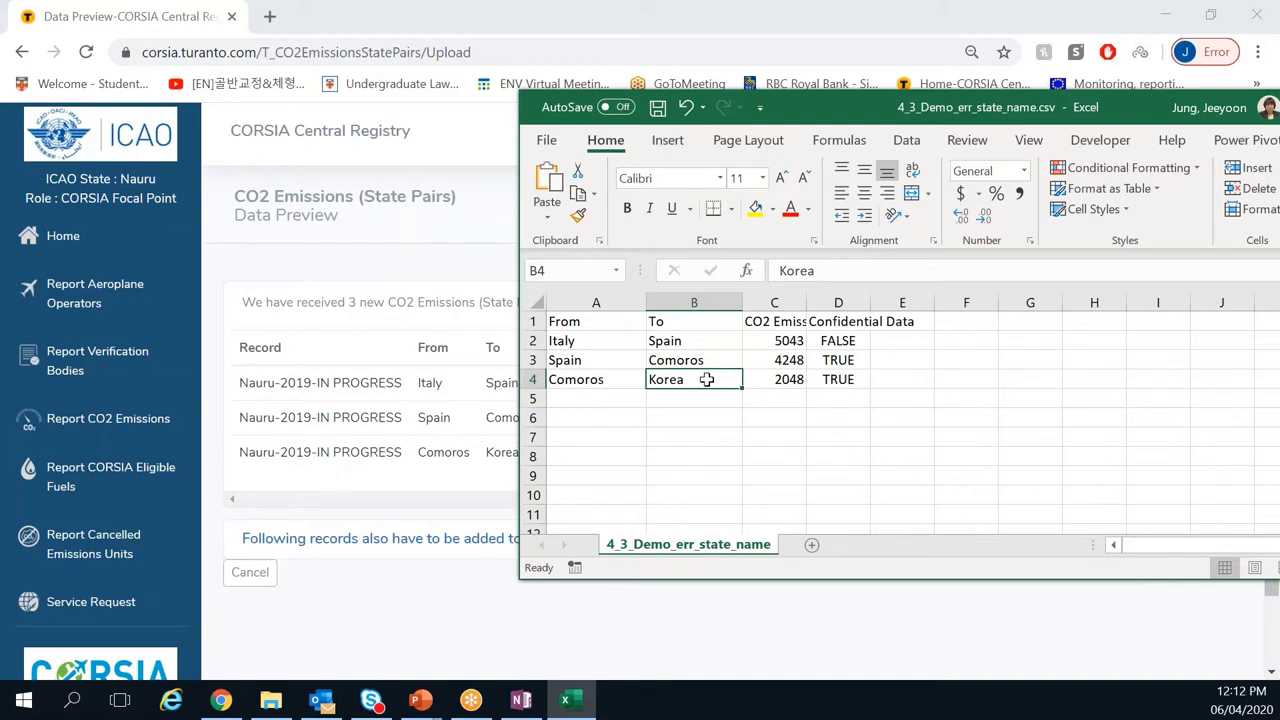
left_click(724, 418)
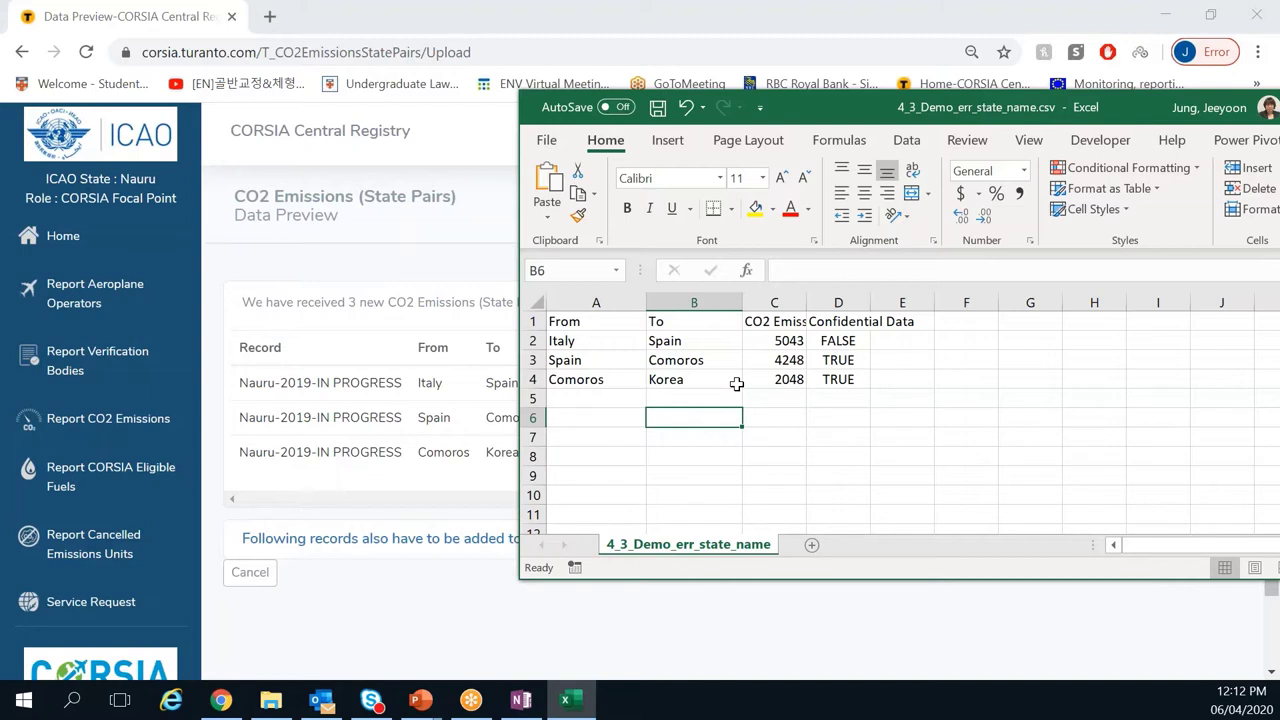
left_click(438, 483)
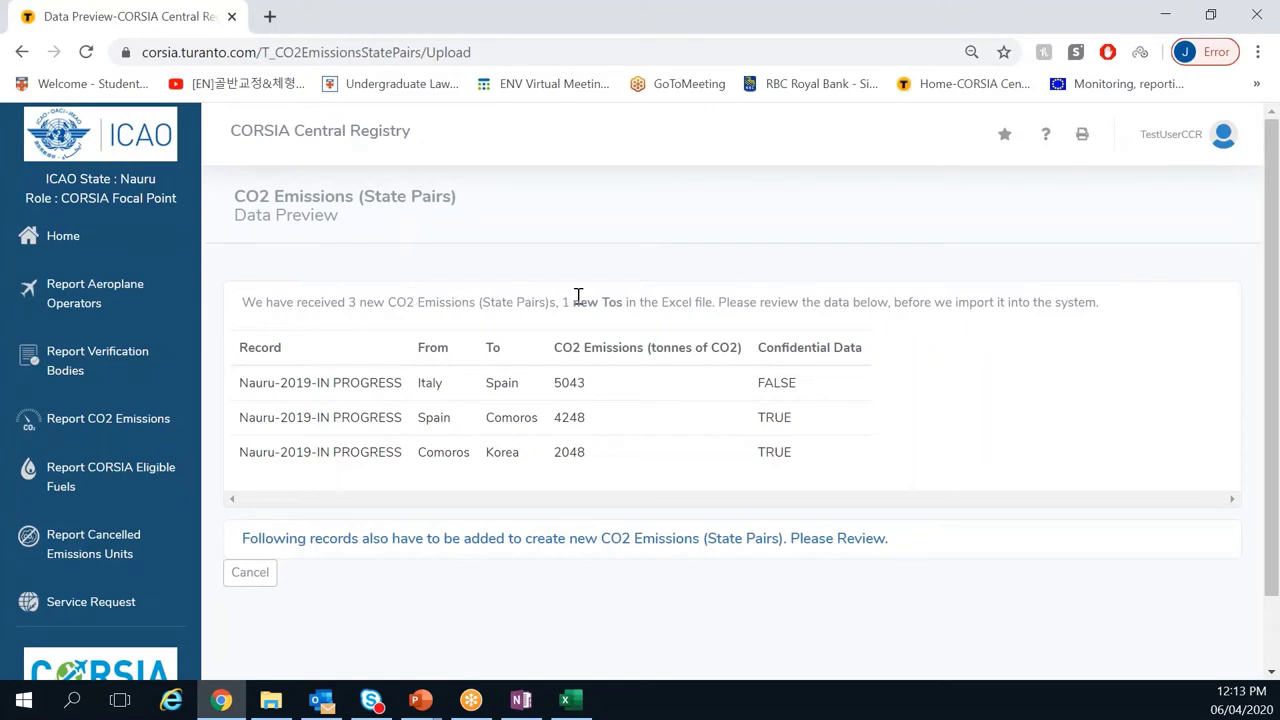
Step: Examine the new Tos notice and the To column in the data preview, and expand the records that also have to be added
left_click_drag(562, 302, 620, 302)
left_click(621, 302)
left_click_drag(489, 351, 529, 451)
left_click(578, 384)
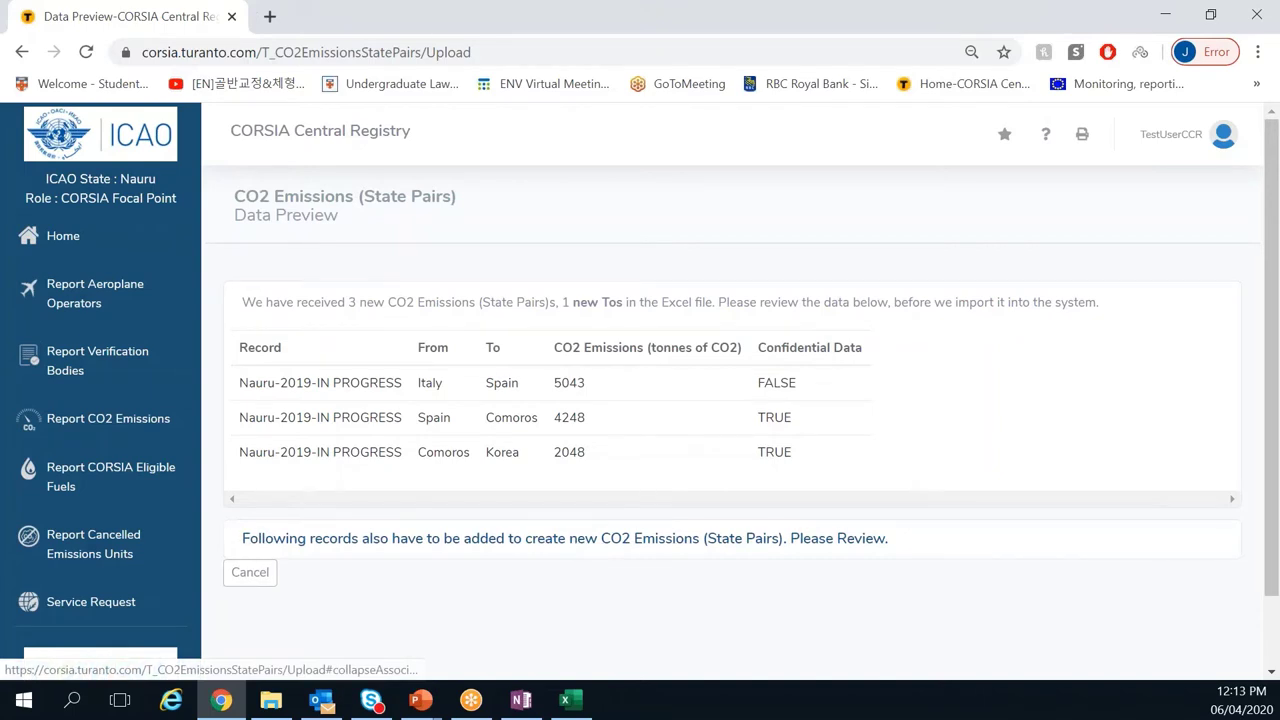
left_click(390, 538)
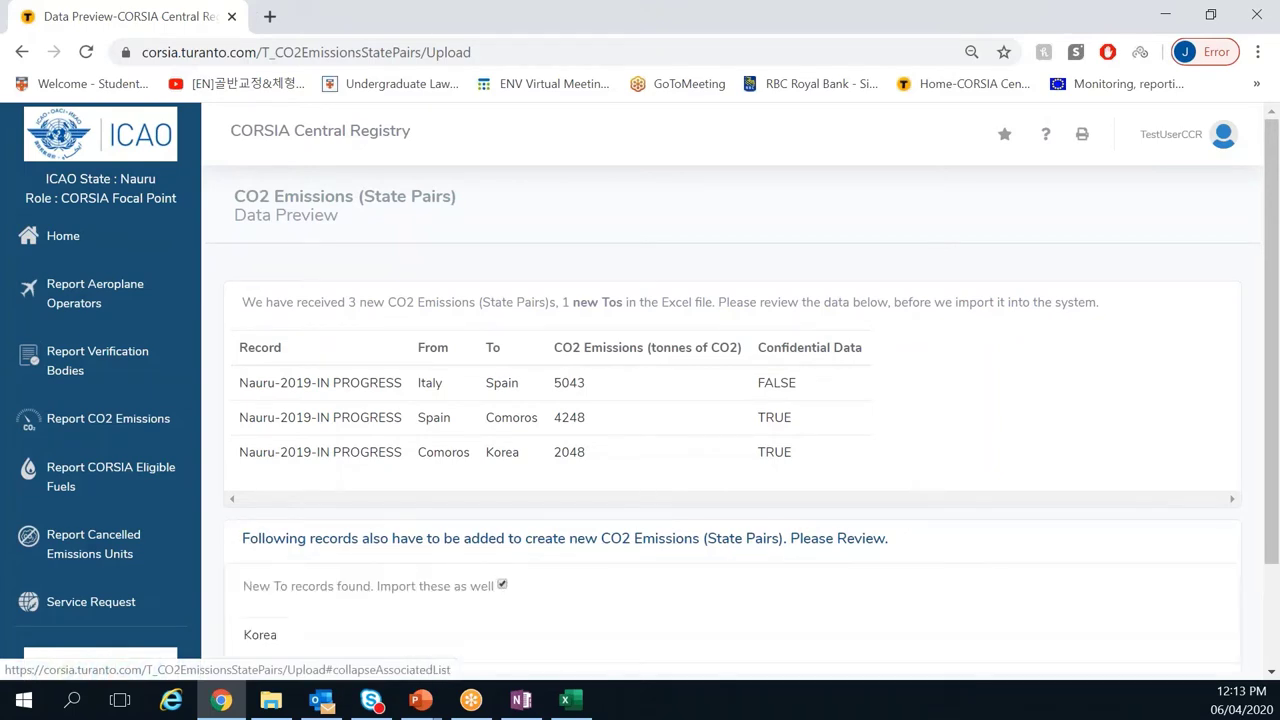
scroll(390, 535, "down", 1)
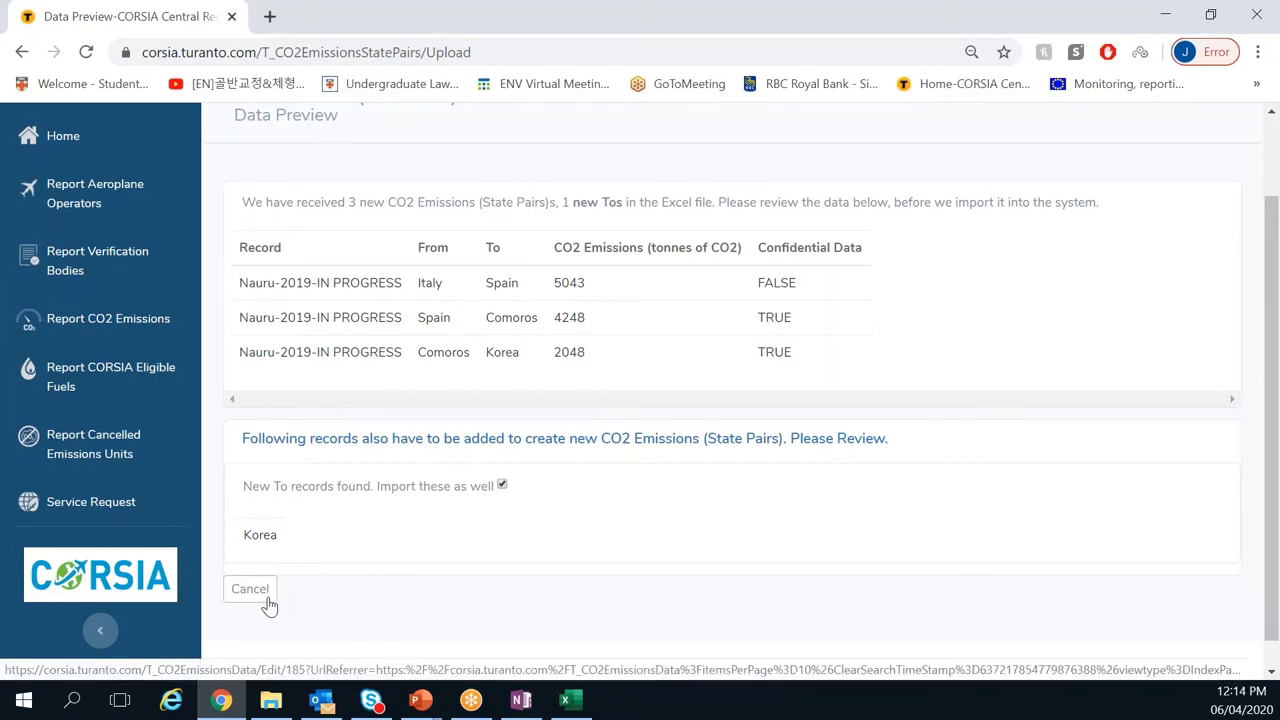
Step: Change the To state in cell B4 of 4_3_Demo_err_state_name.csv to "Republic of Korea" and save the file
left_click(565, 700)
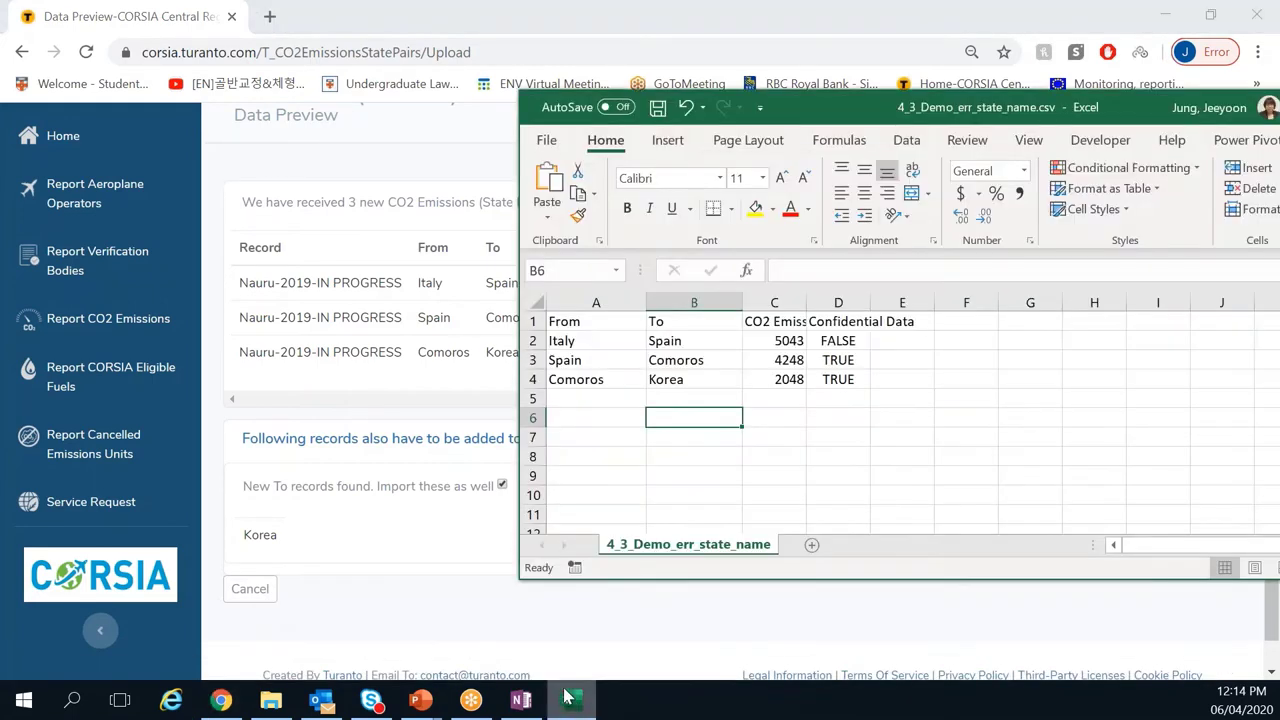
left_click(680, 382)
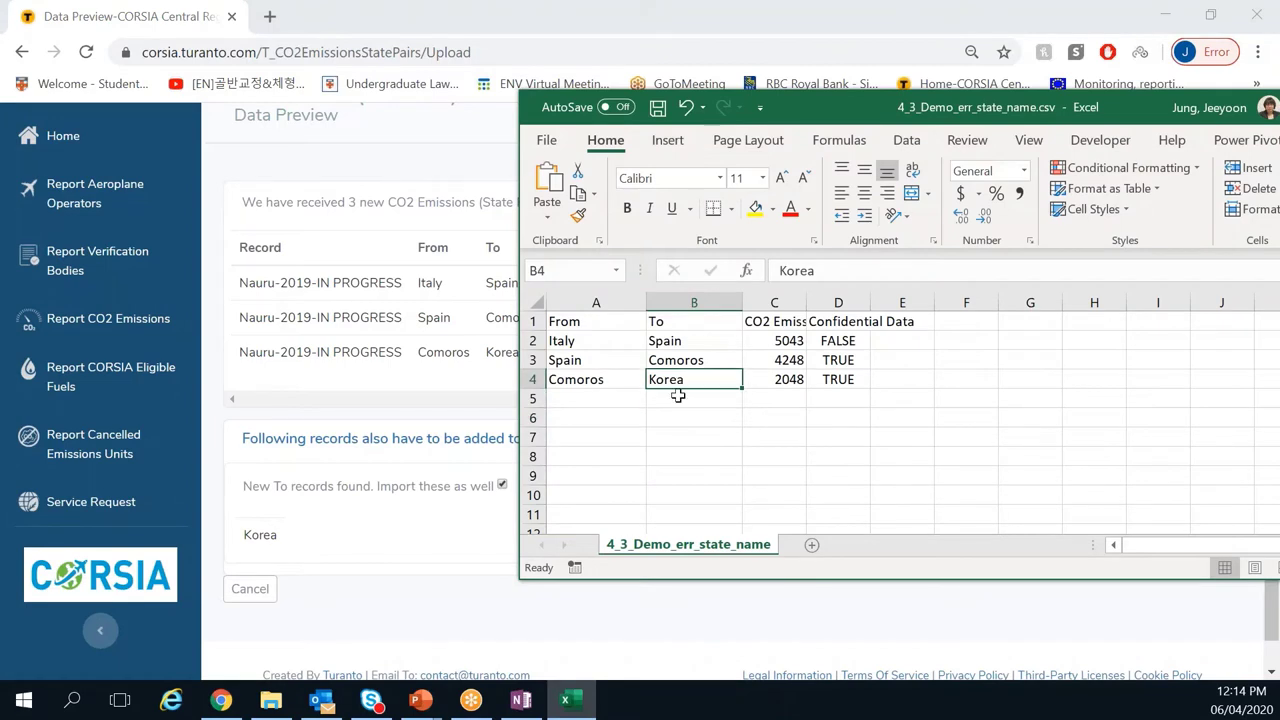
type("Republic of")
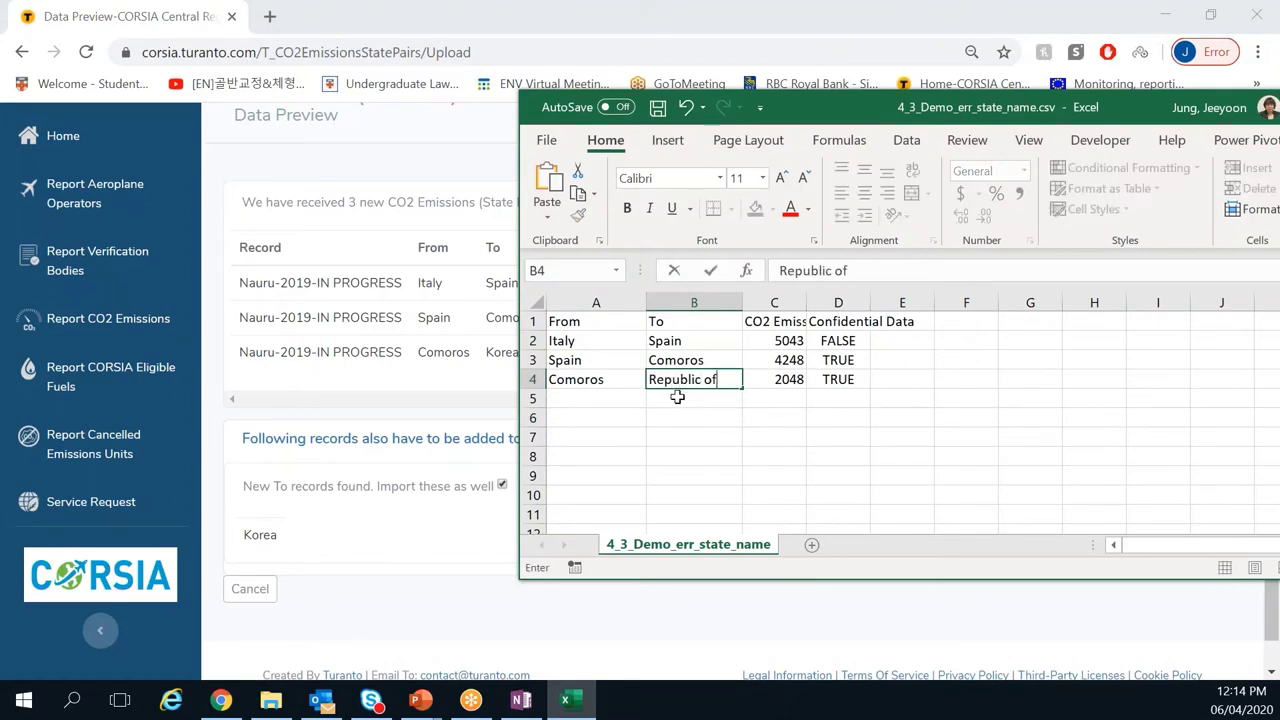
type(" Korea")
key("ctrl+s")
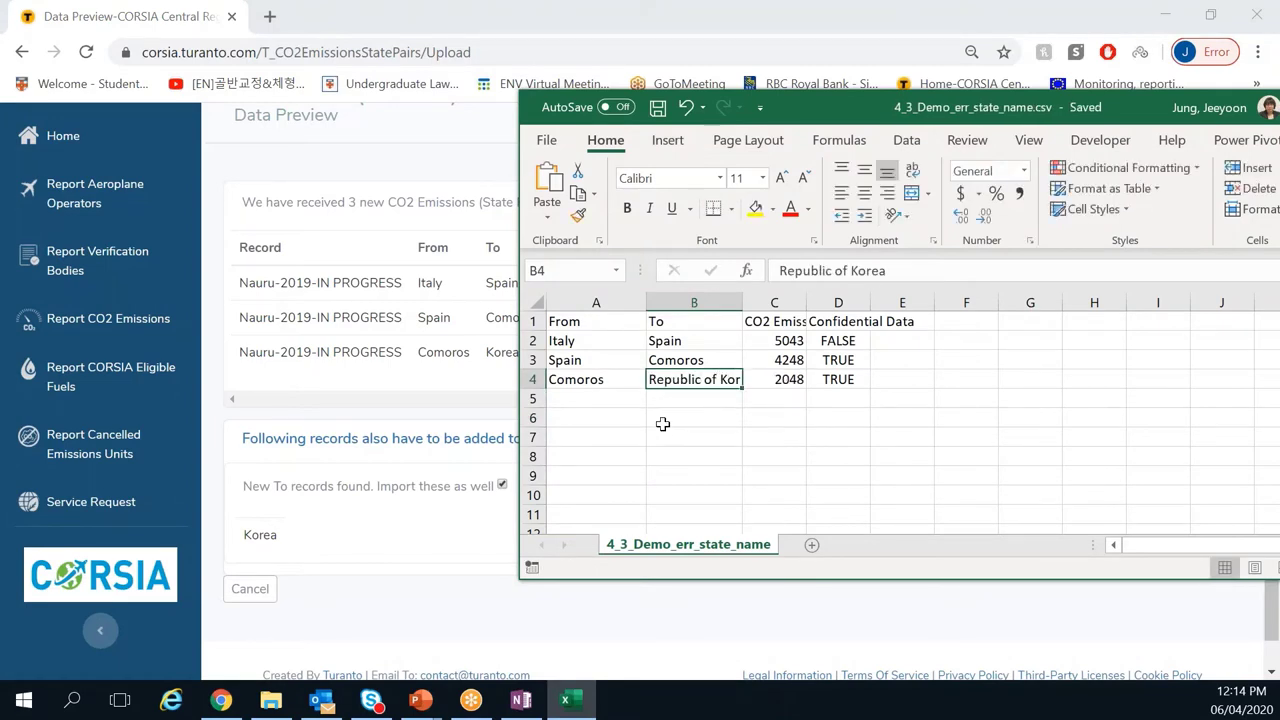
Step: Cancel the previewed import in the registry and start a new CSV import for the State Pairs emissions
left_click(256, 580)
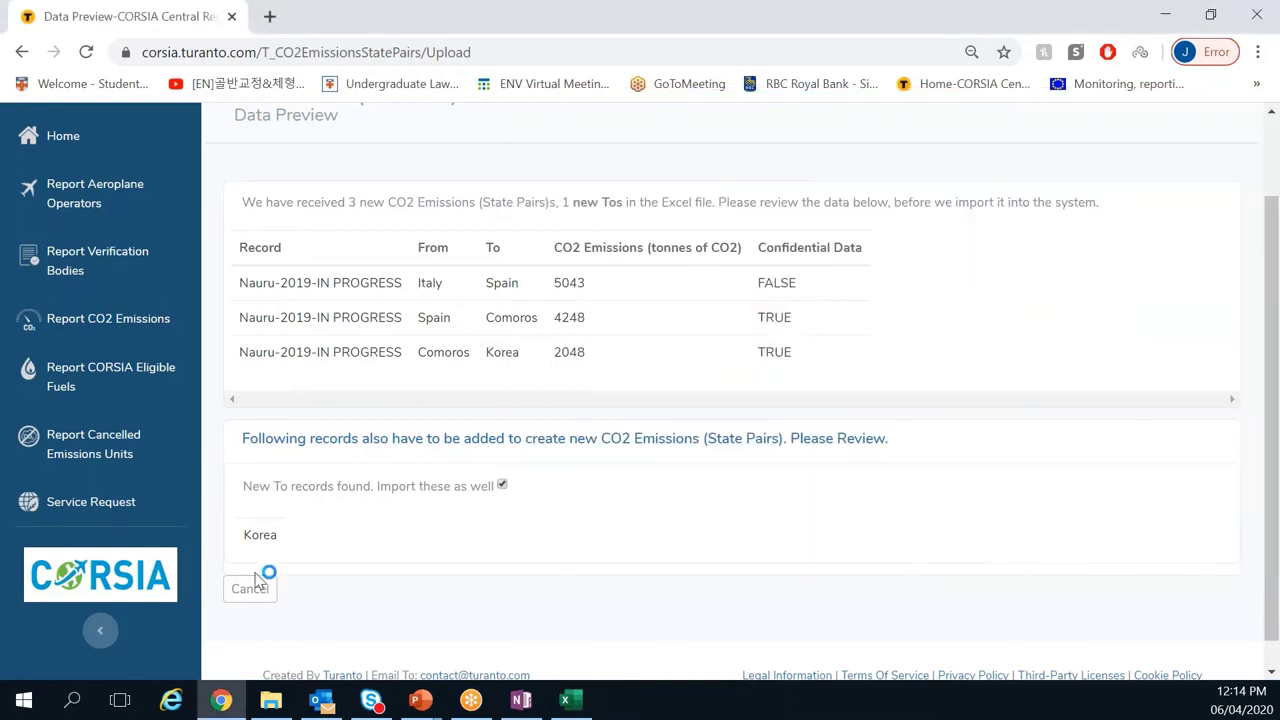
left_click(252, 587)
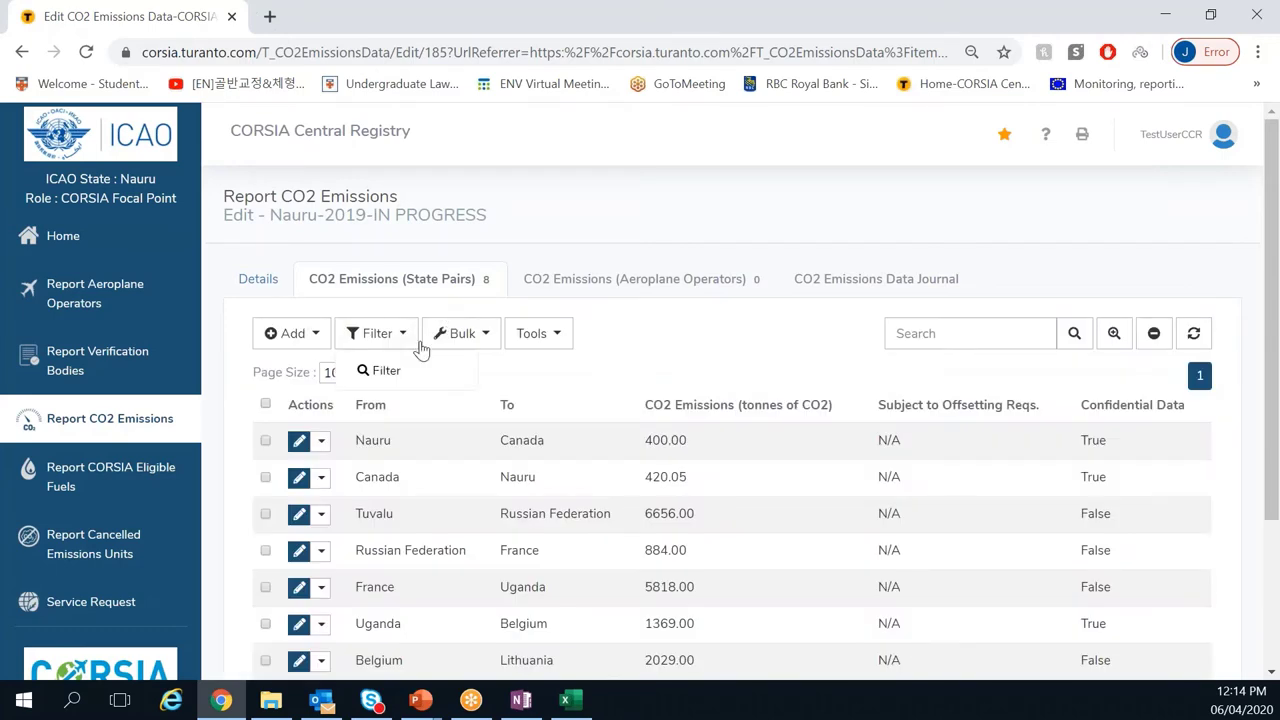
left_click(552, 371)
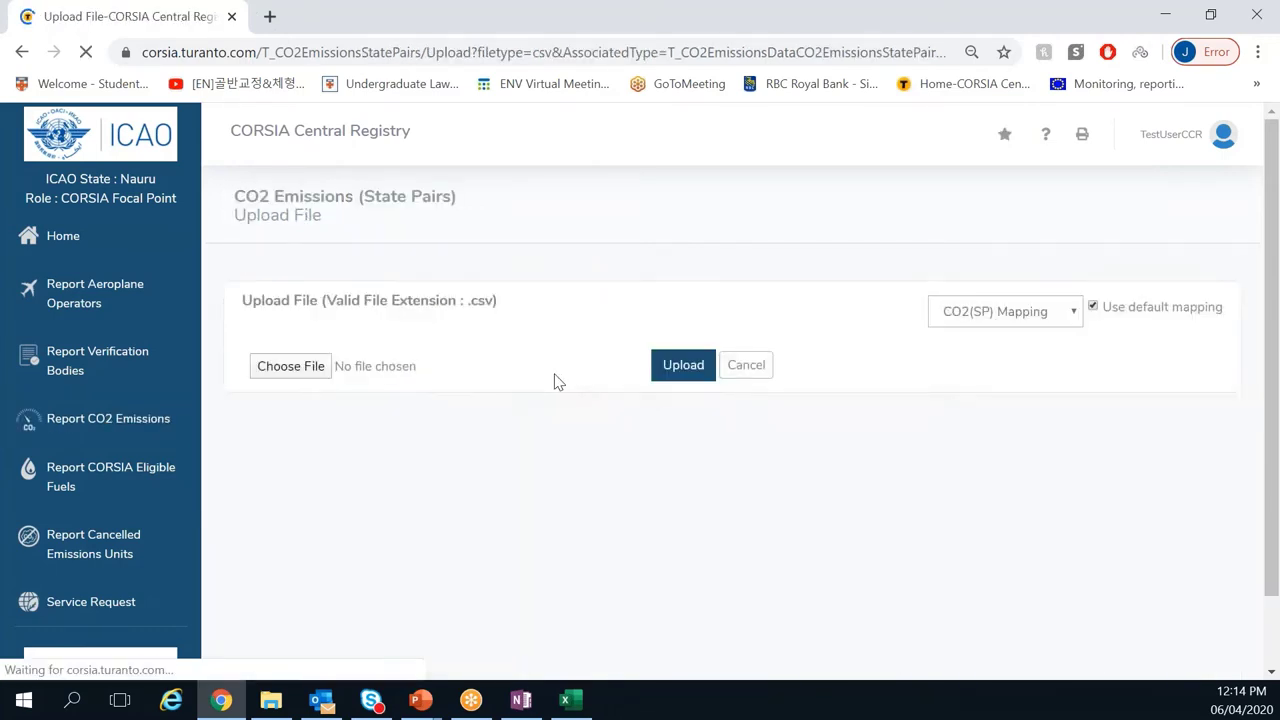
Step: Upload the corrected 4_3_Demo_err_state_name.csv from the Pre-Seminar folder on the Desktop
left_click(310, 372)
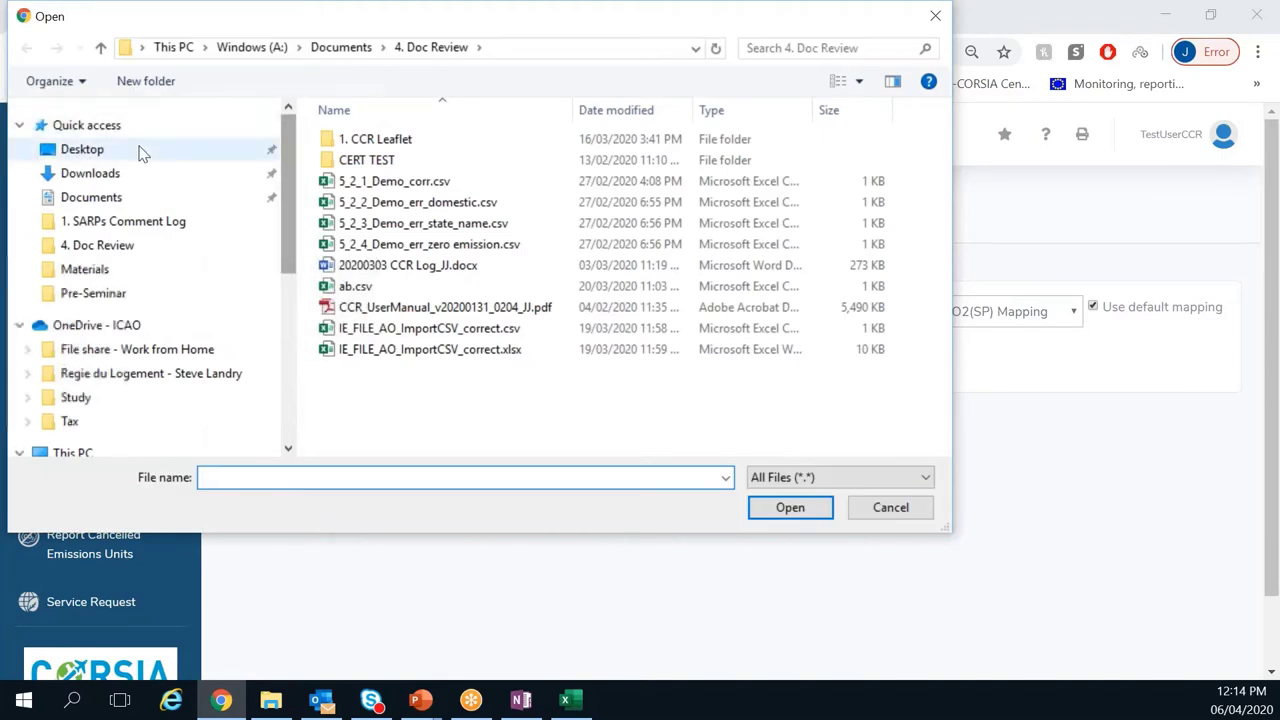
left_click(82, 149)
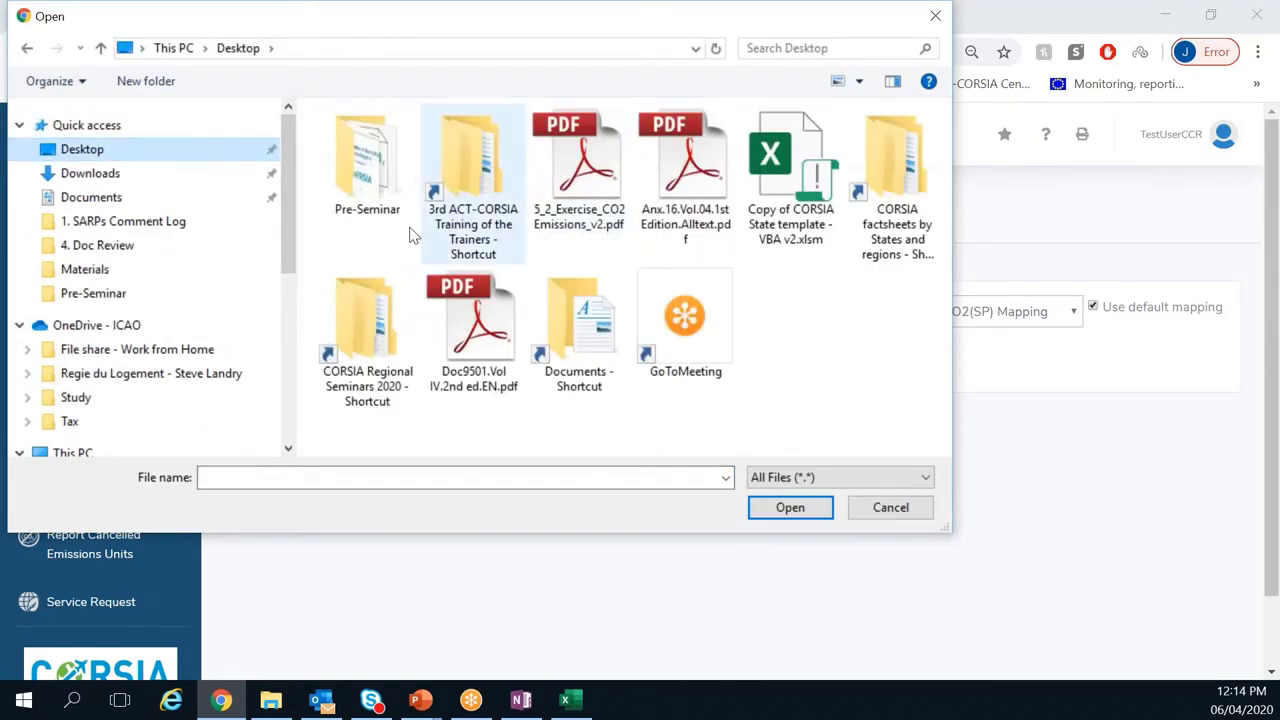
double_click(360, 185)
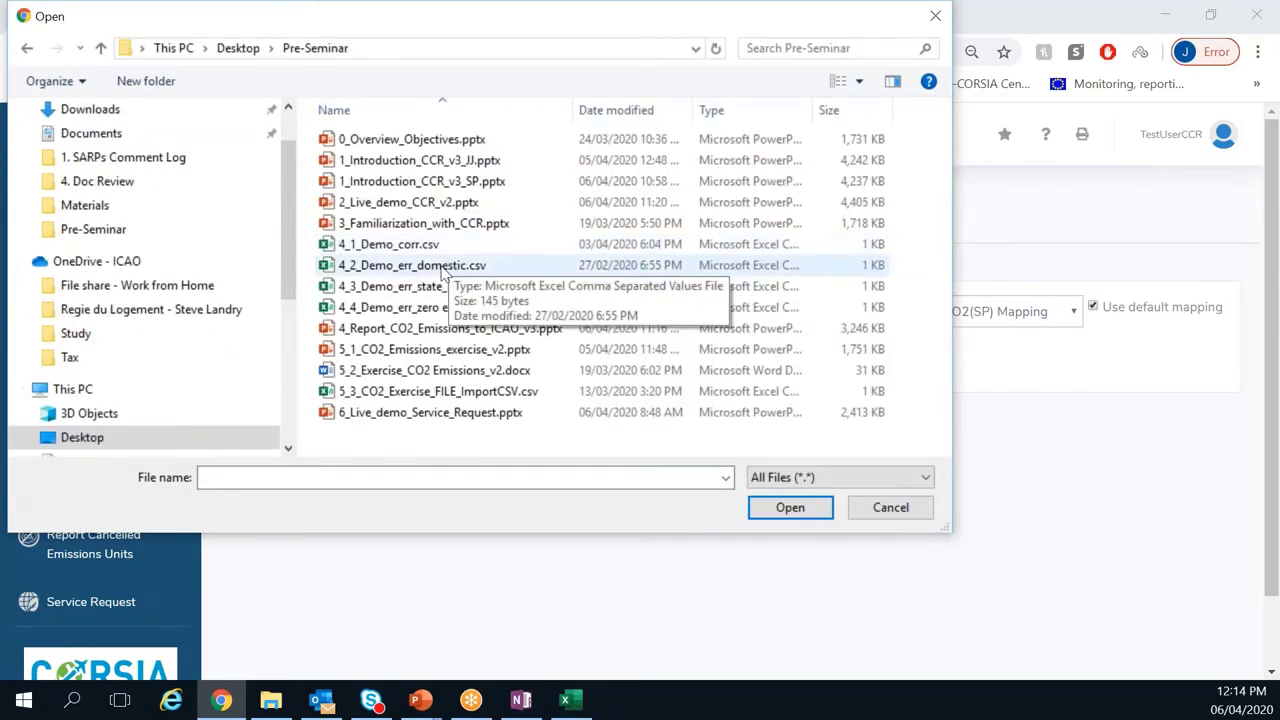
double_click(436, 286)
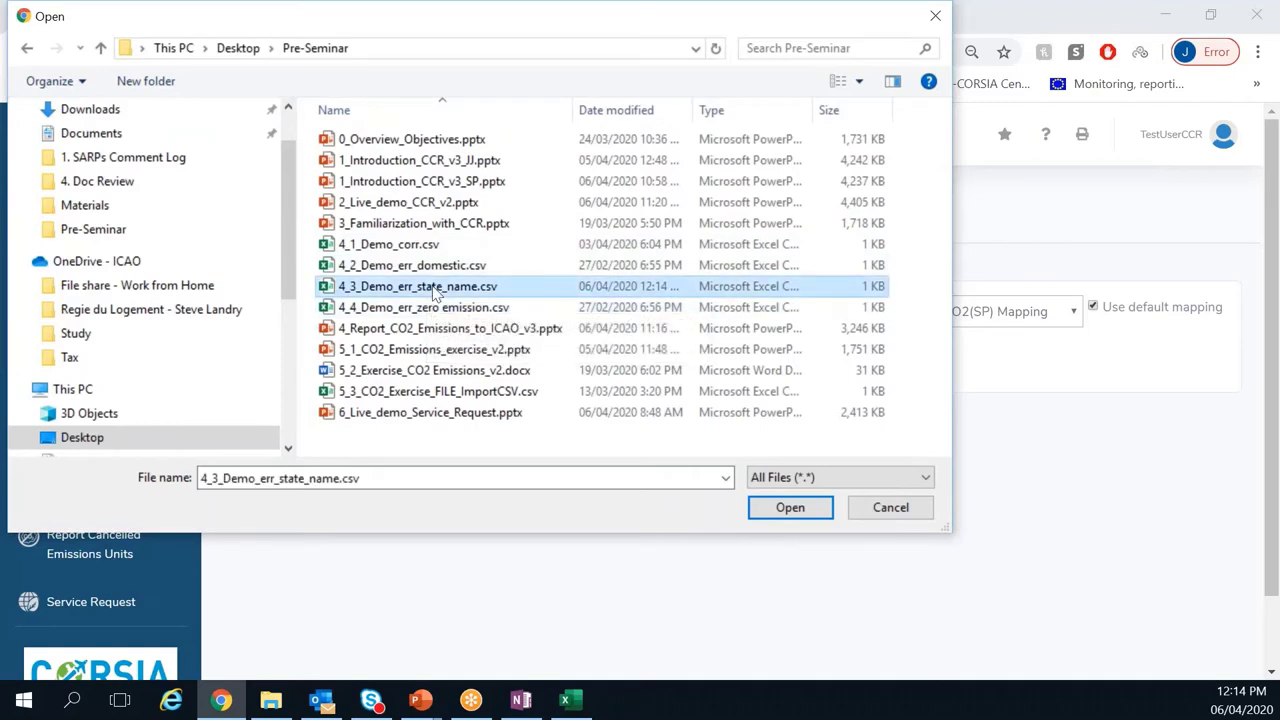
left_click(680, 370)
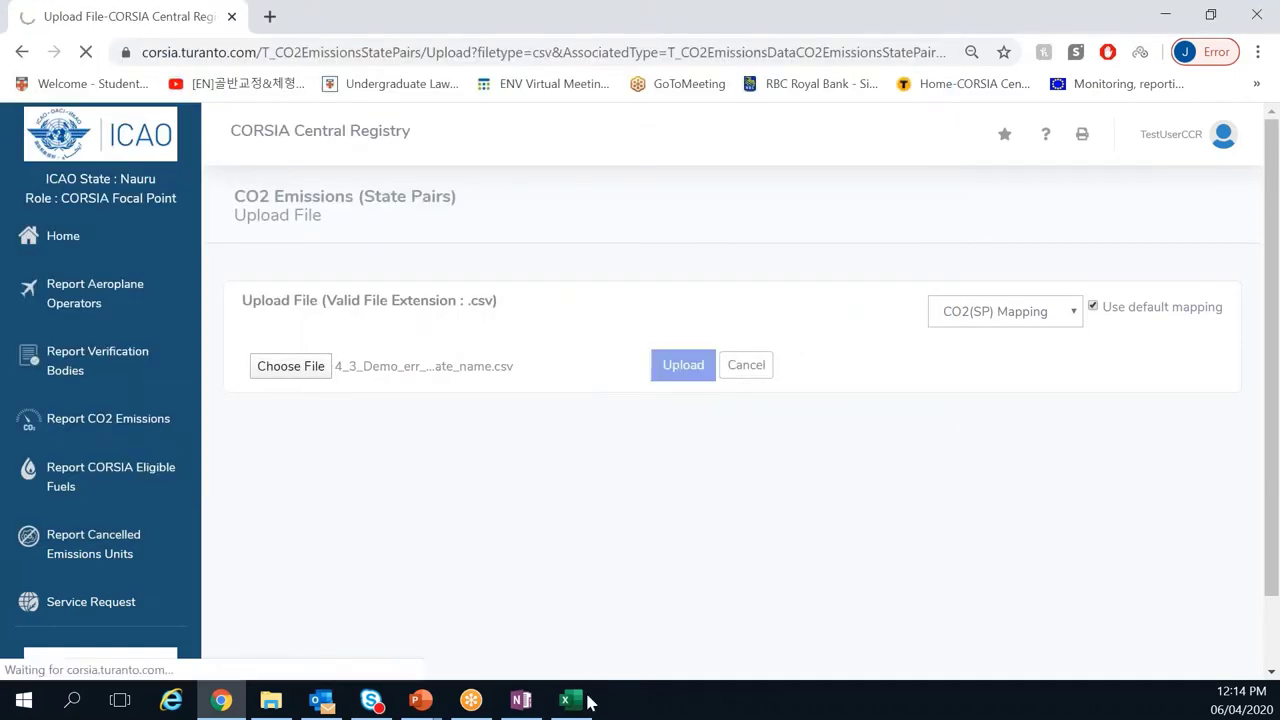
Step: Close 4_3_Demo_err_state_name.csv in Excel
mouse_move(585, 705)
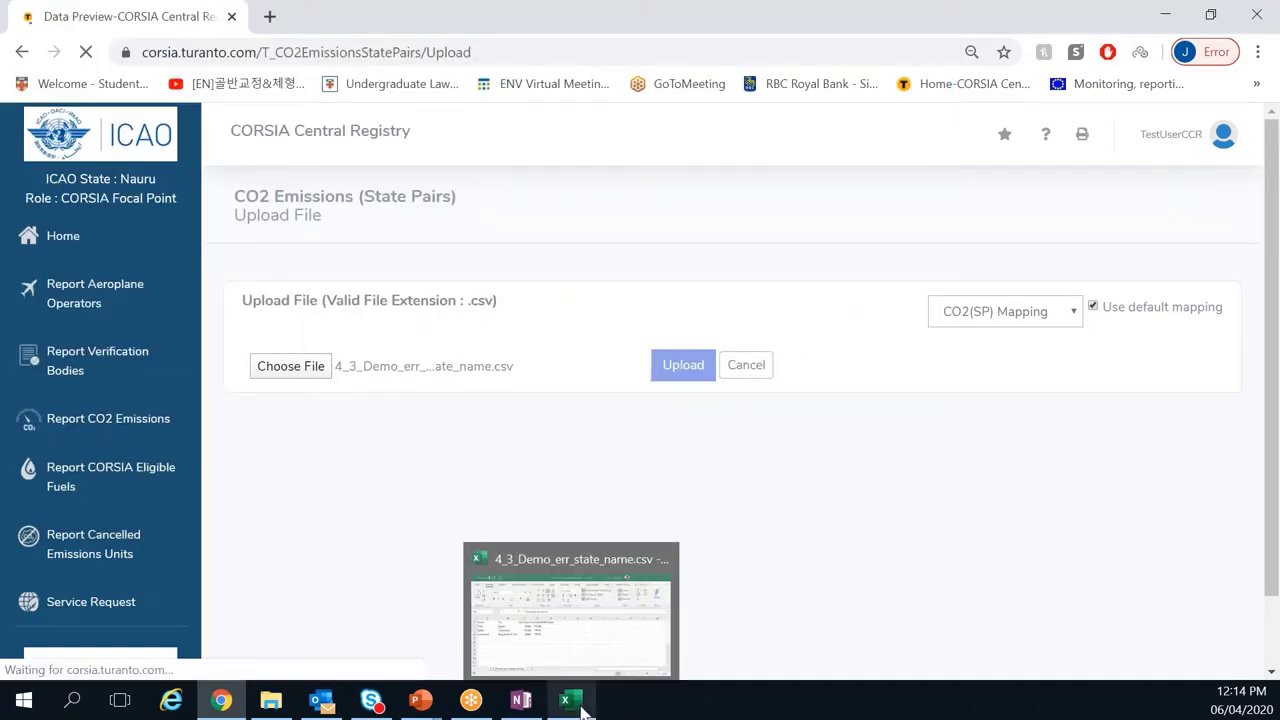
left_click(664, 556)
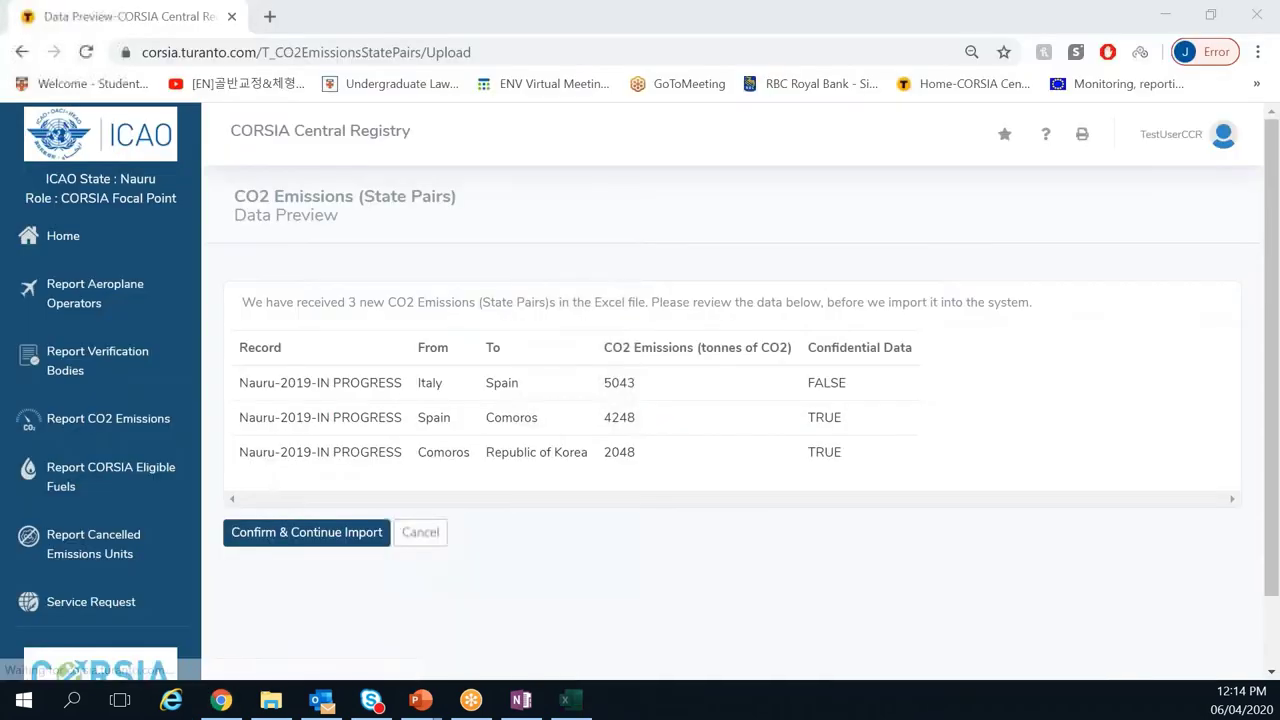
Step: Confirm the import of the previewed records, including the Republic of Korea entry, and return to the CO2 emissions report
left_click_drag(486, 454, 580, 452)
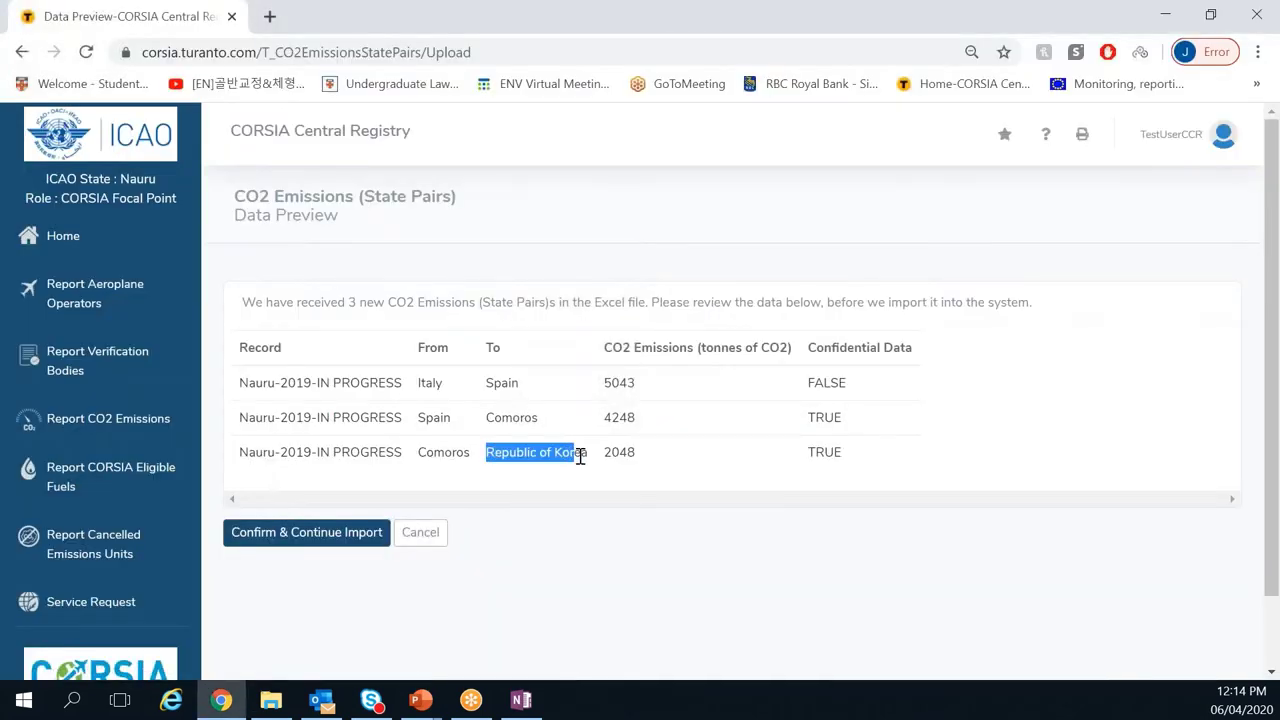
left_click(580, 452)
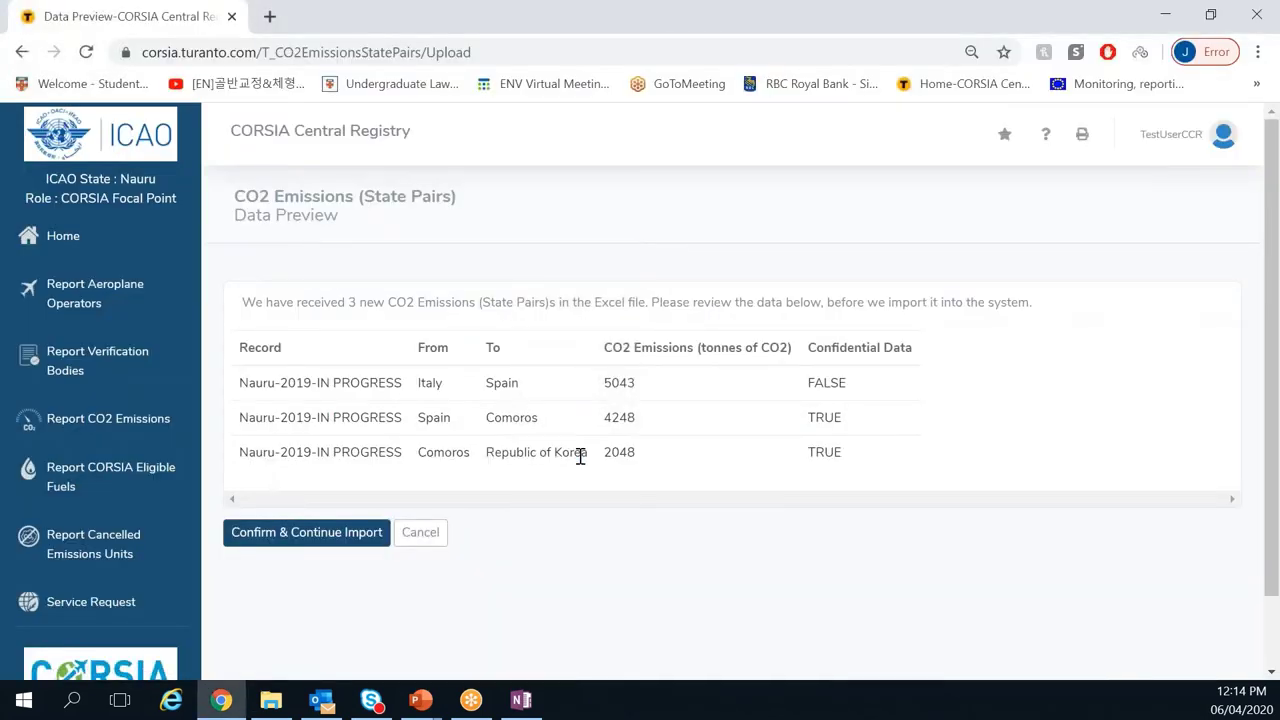
left_click(288, 540)
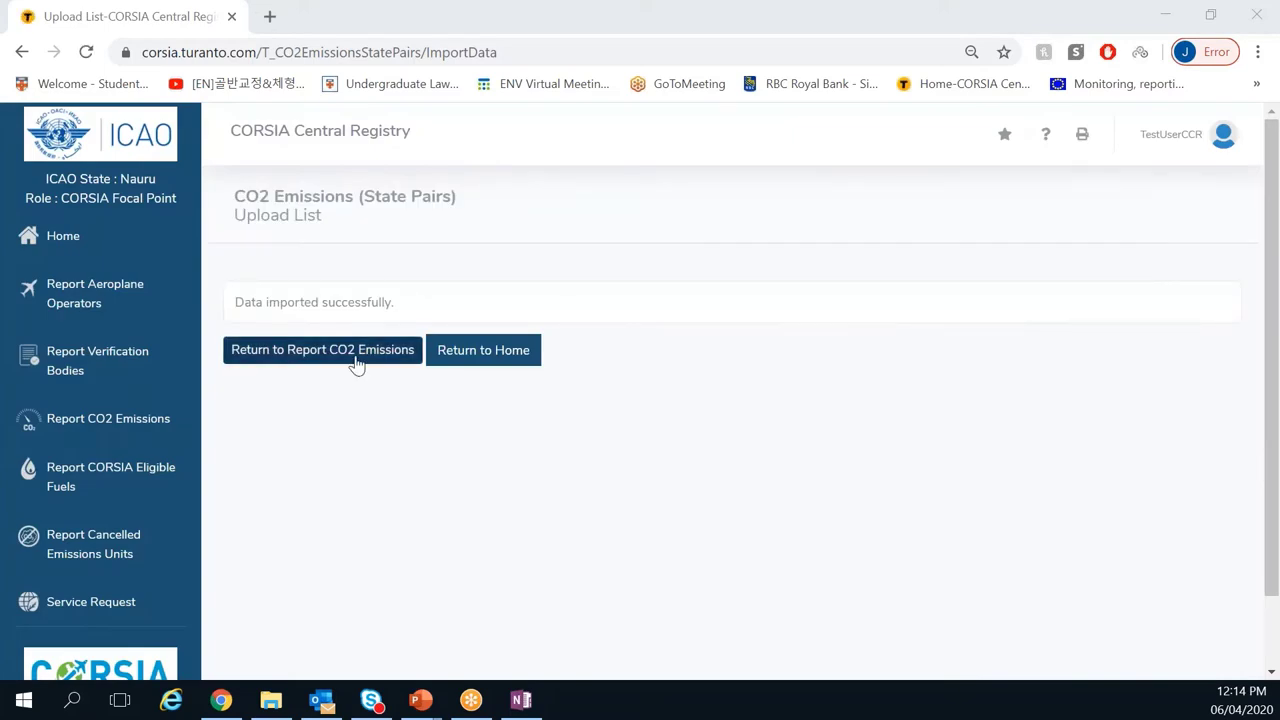
left_click(355, 363)
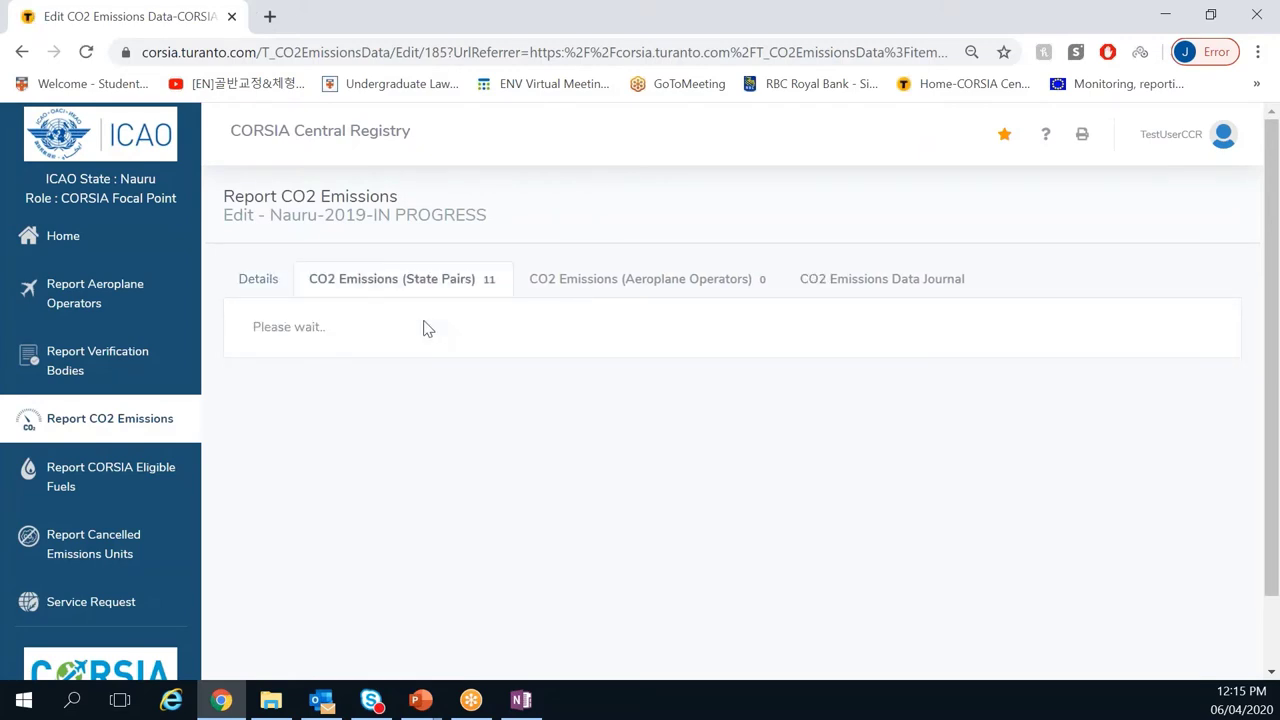
Step: Set the State Pairs list to 50 records per page and review the imported pairs
scroll(430, 400, "down", 3)
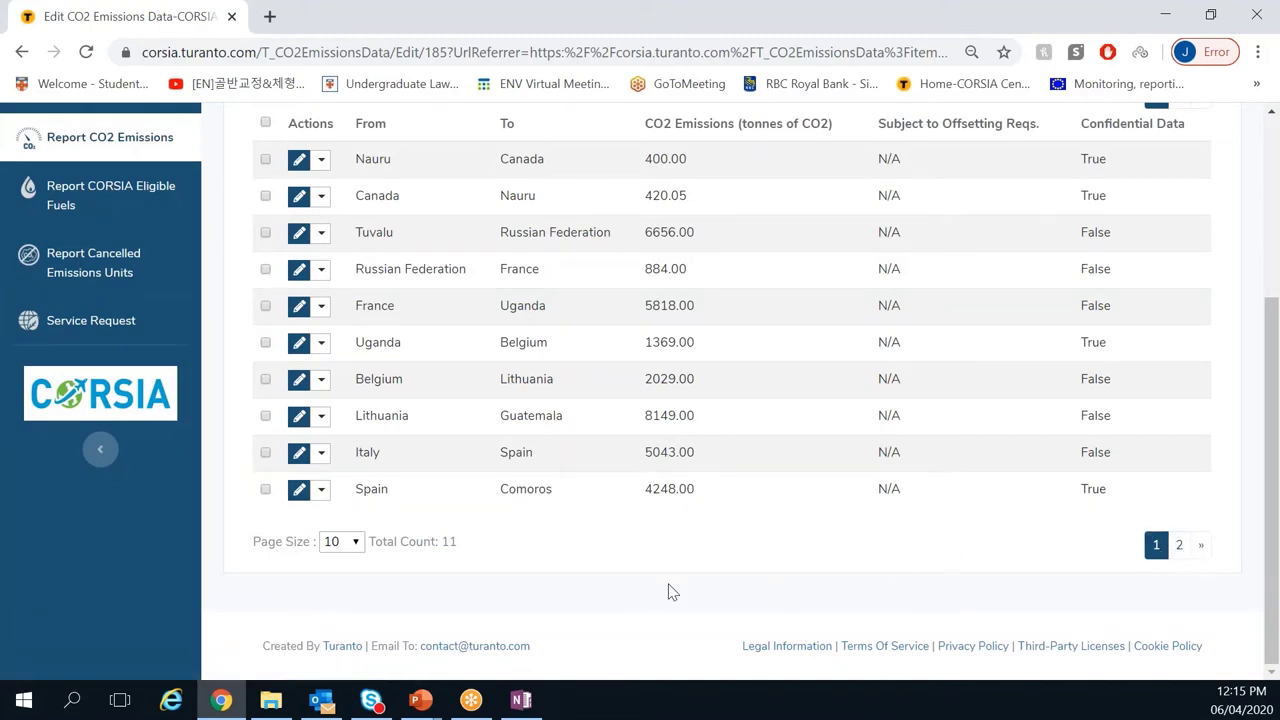
left_click(343, 553)
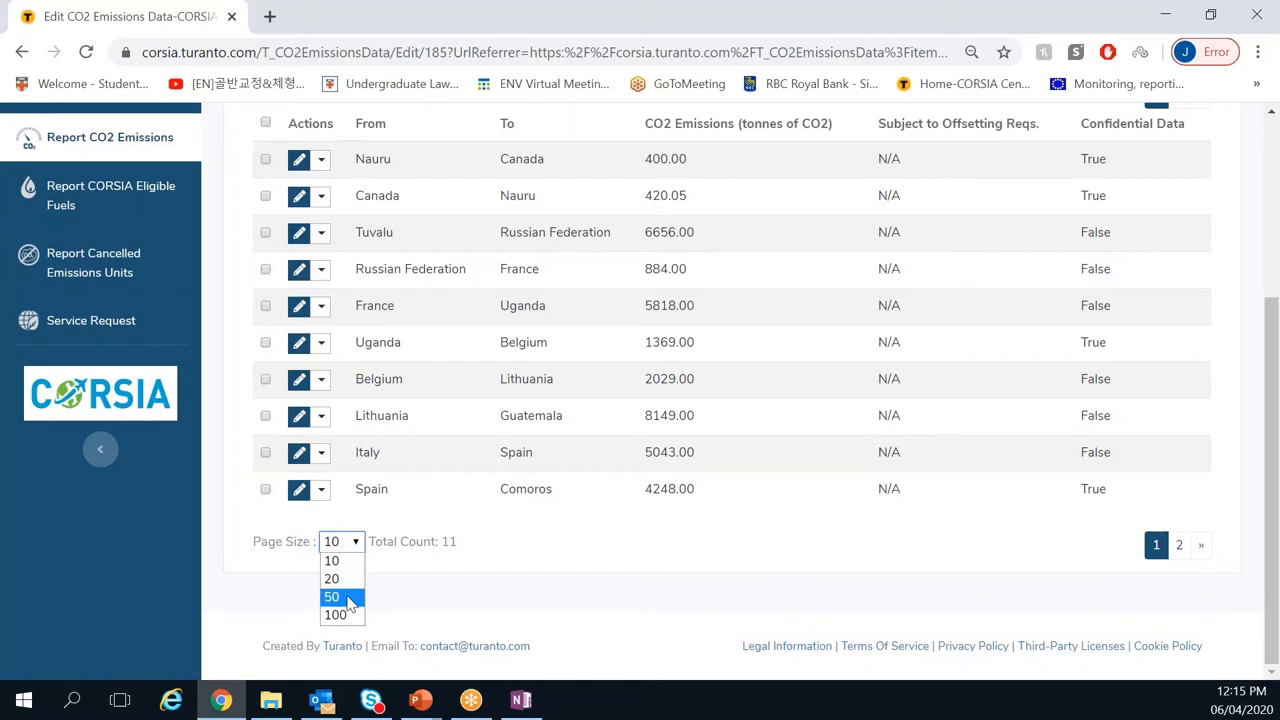
left_click(345, 594)
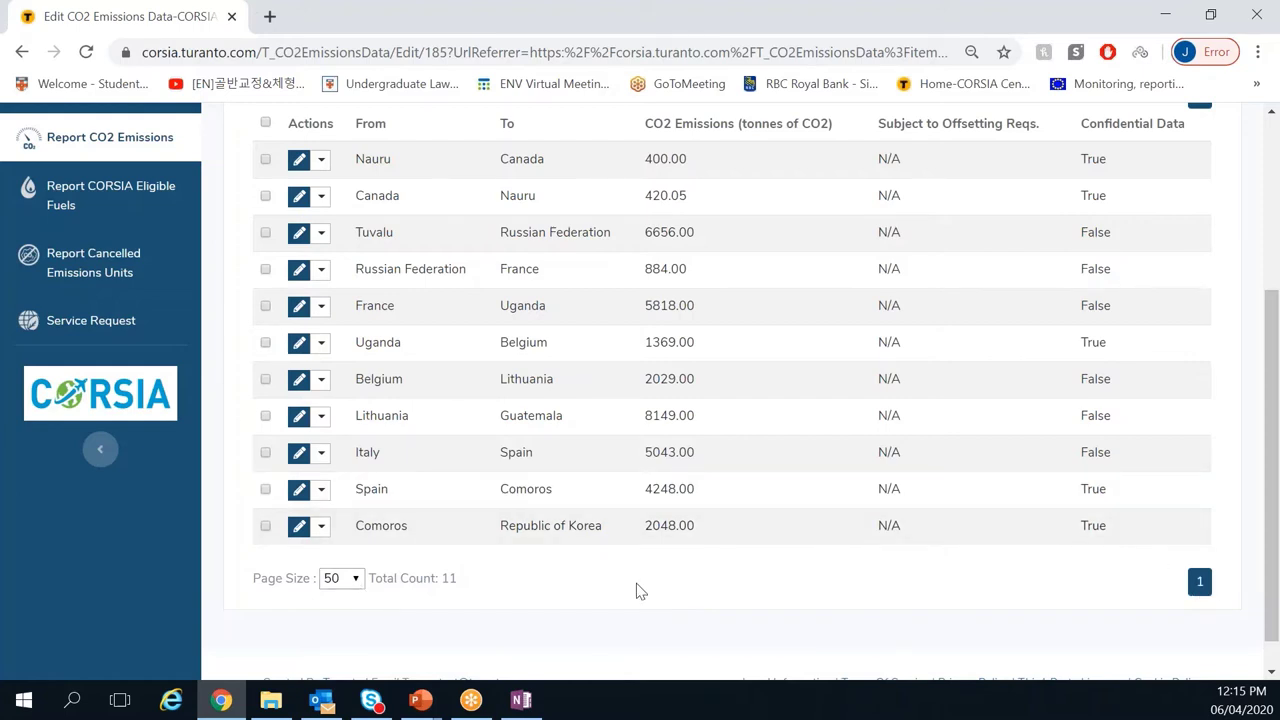
scroll(636, 590, "up", 1)
scroll(636, 590, "down", 1)
scroll(449, 374, "up", 1)
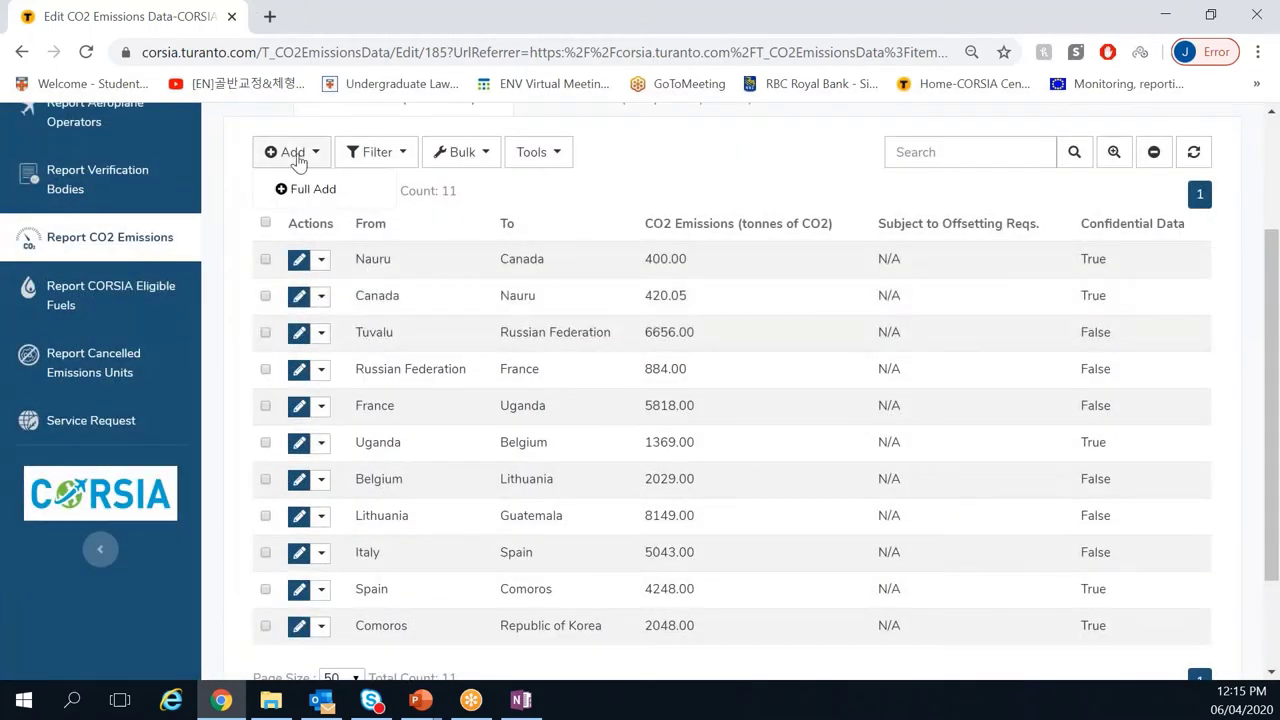
Step: Check the total CO2 emissions for State Pairs in the report's details and go back to the State Pairs emissions
scroll(290, 168, "up", 1)
left_click(252, 214)
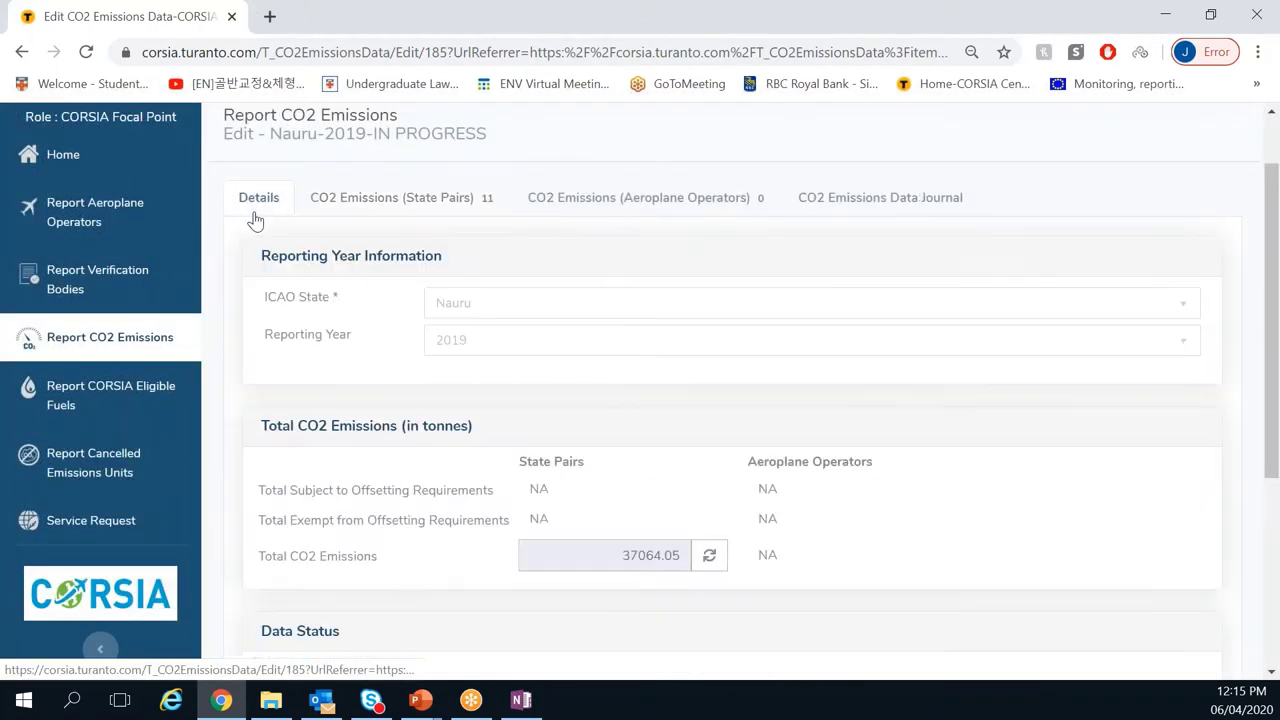
scroll(393, 281, "down", 1)
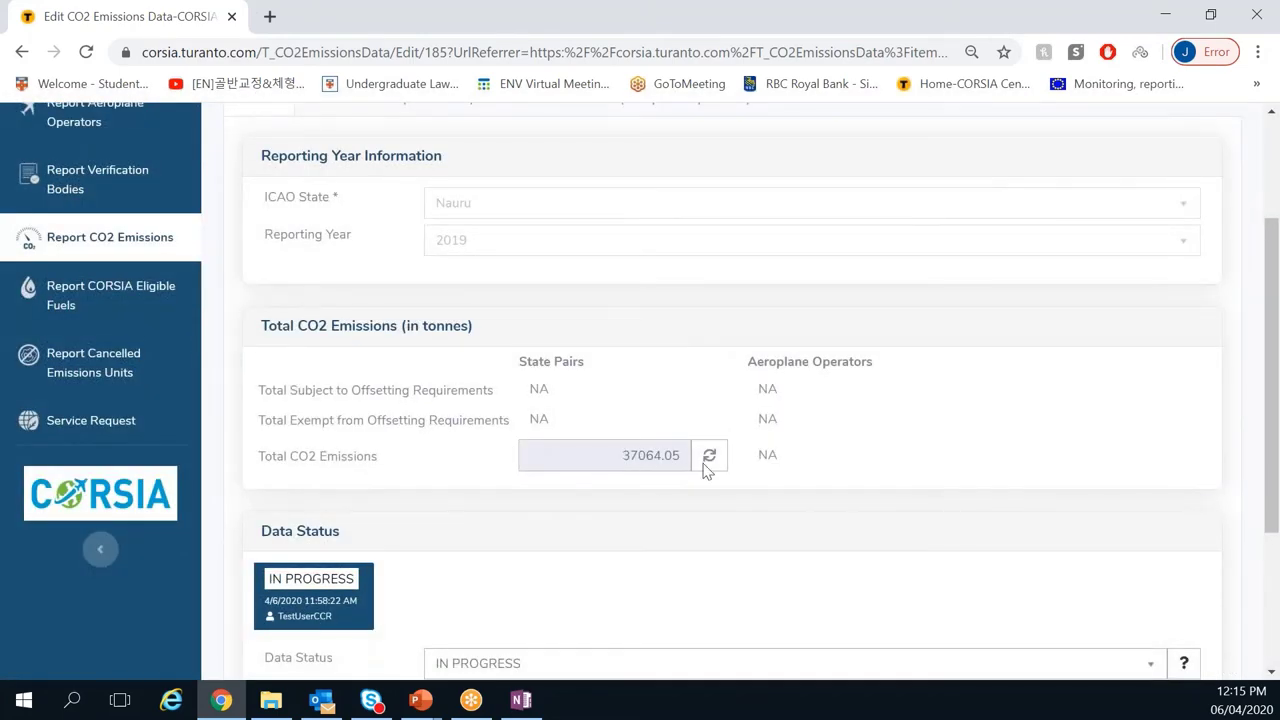
scroll(440, 340, "up", 1)
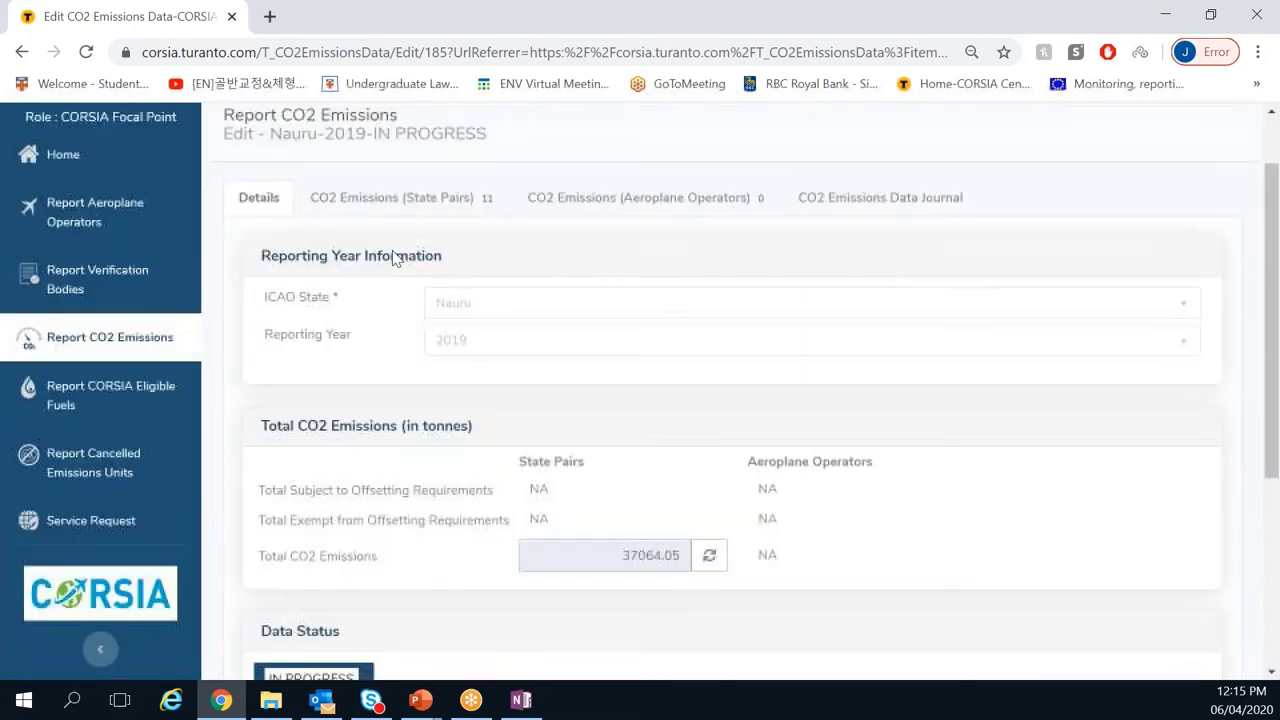
left_click(386, 200)
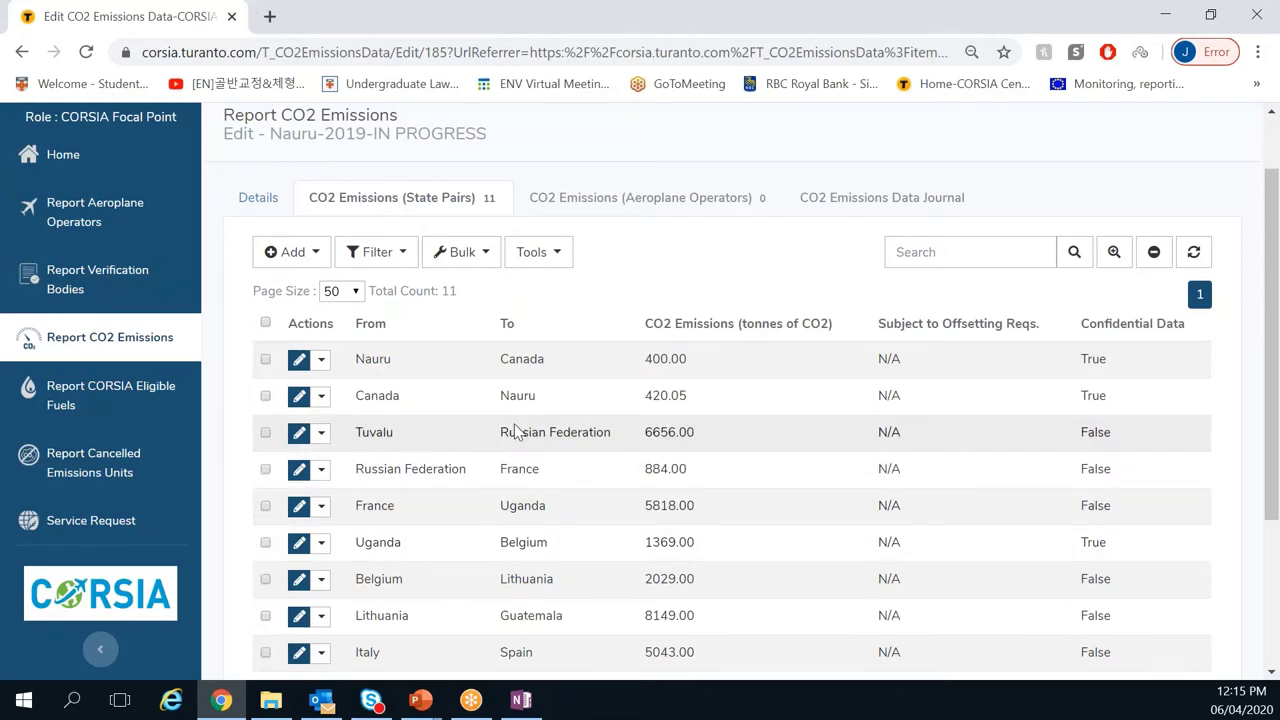
Step: Open 4_2_Demo_err_domestic.csv in Excel and widen its From, To and CO2 Emissions columns
scroll(514, 430, "down", 1)
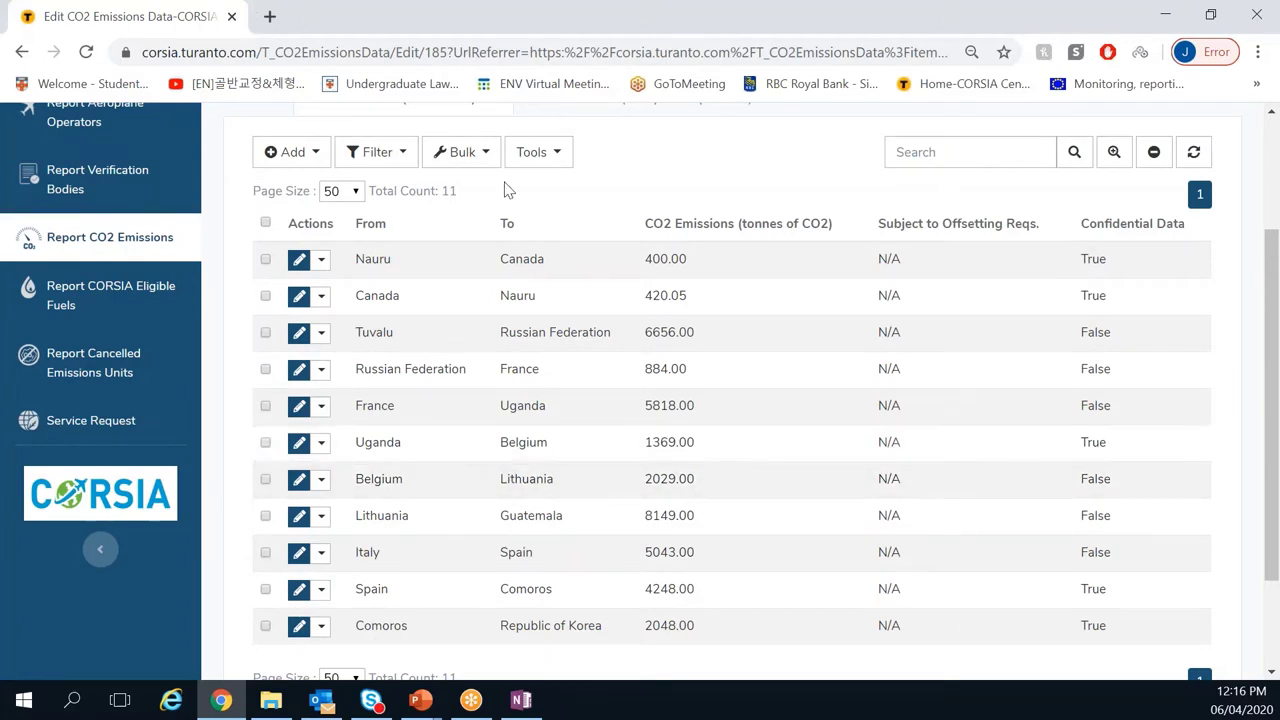
left_click(537, 151)
left_click(540, 152)
left_click(271, 700)
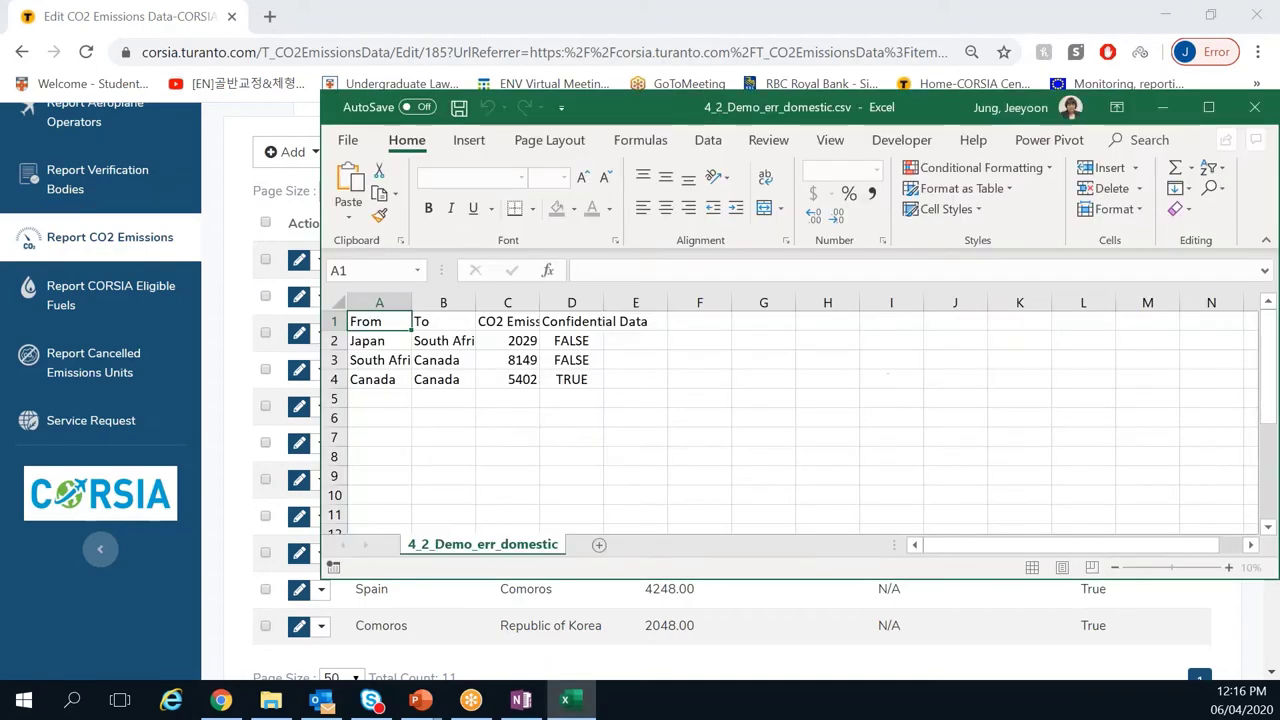
double_click(412, 303)
left_click_drag(503, 303, 704, 295)
left_click(571, 420)
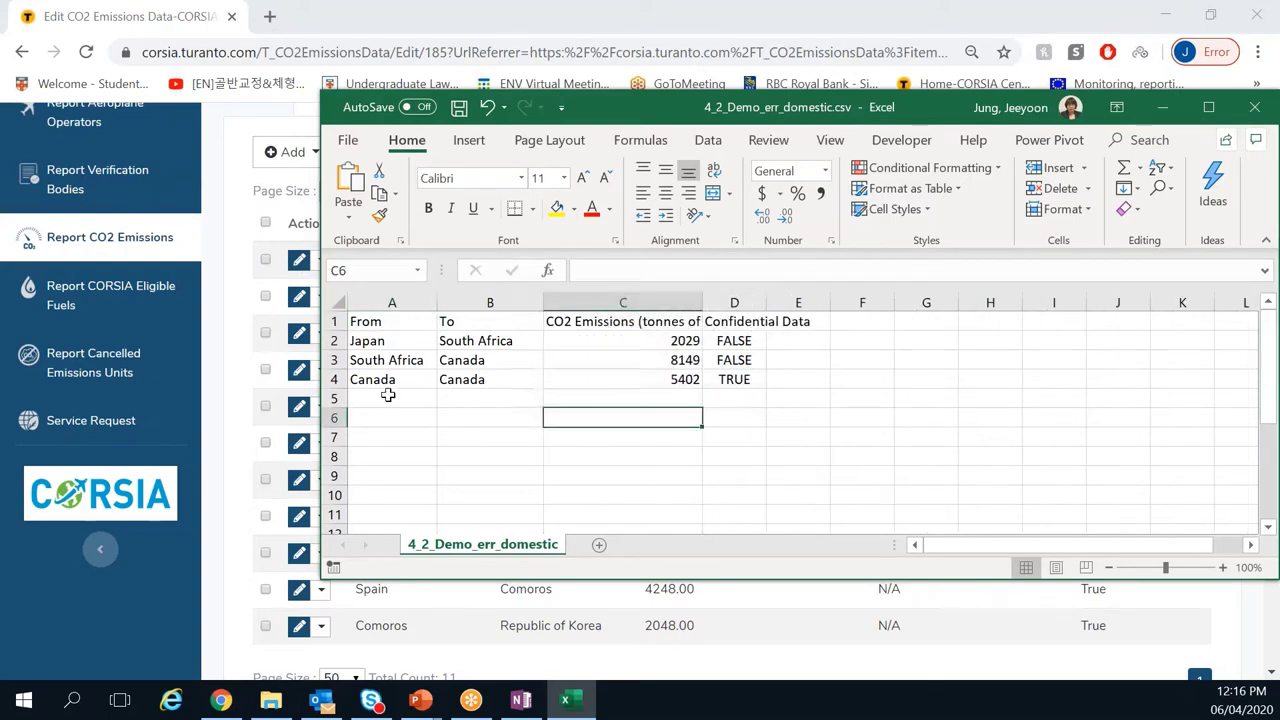
Step: Examine the Canada to Canada domestic entry and the other State pairs in 4_2_Demo_err_domestic.csv
left_click(386, 396)
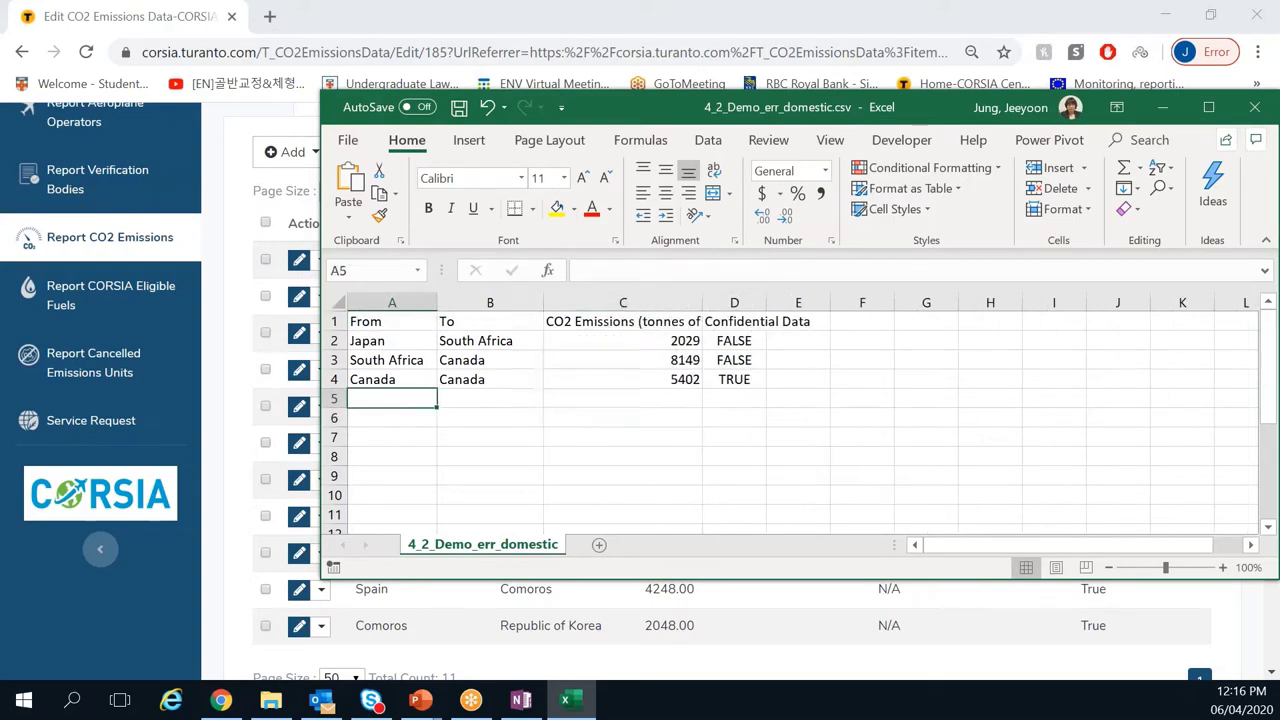
left_click(334, 379)
left_click(391, 394)
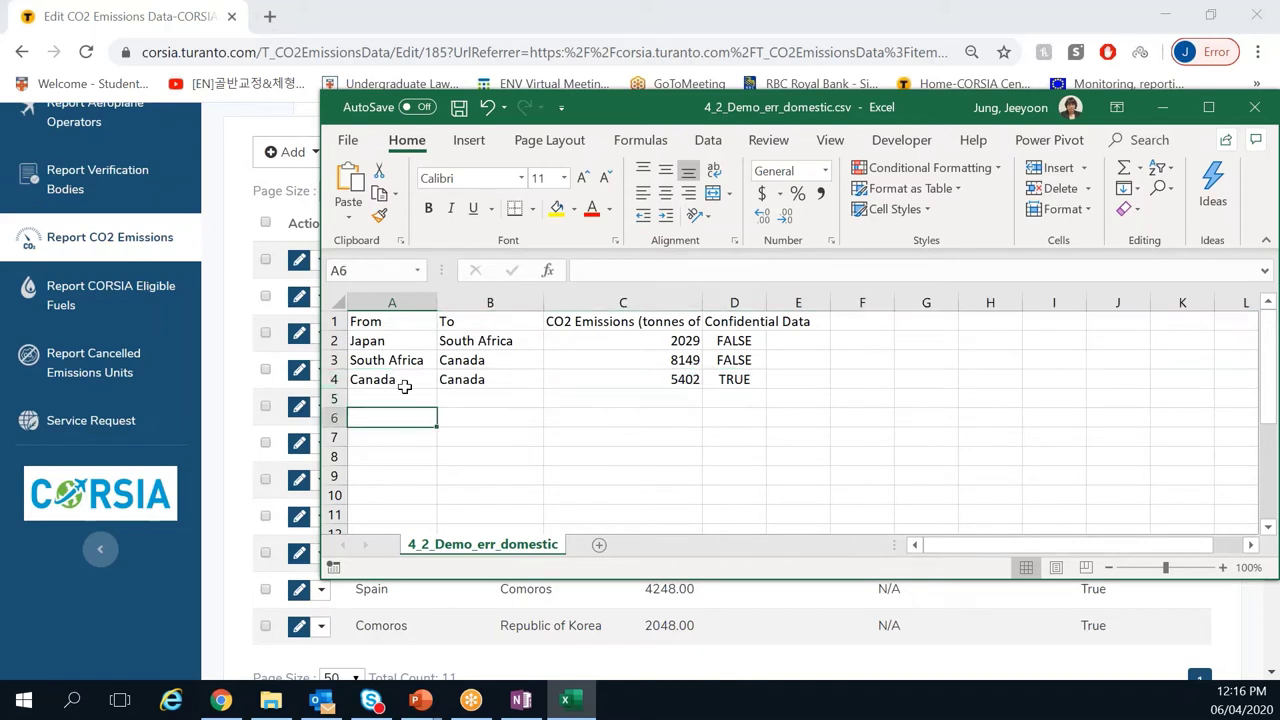
left_click(503, 388)
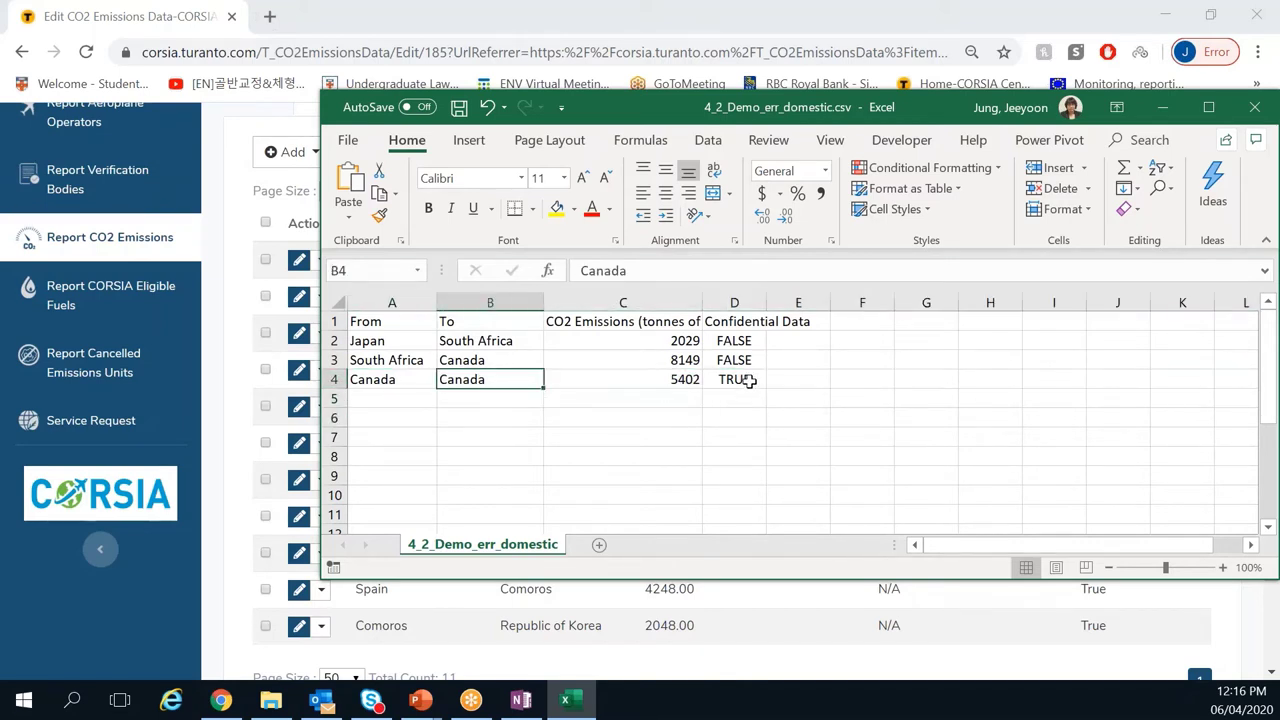
left_click_drag(749, 380, 357, 376)
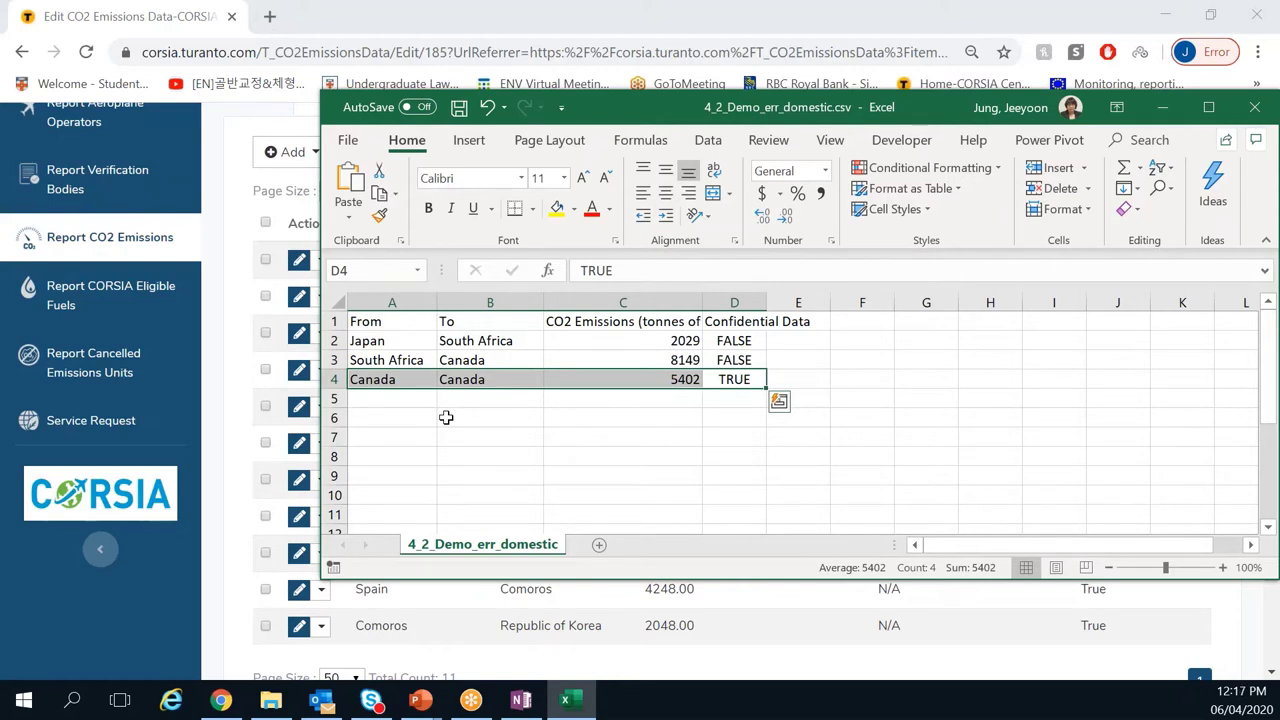
left_click(440, 419)
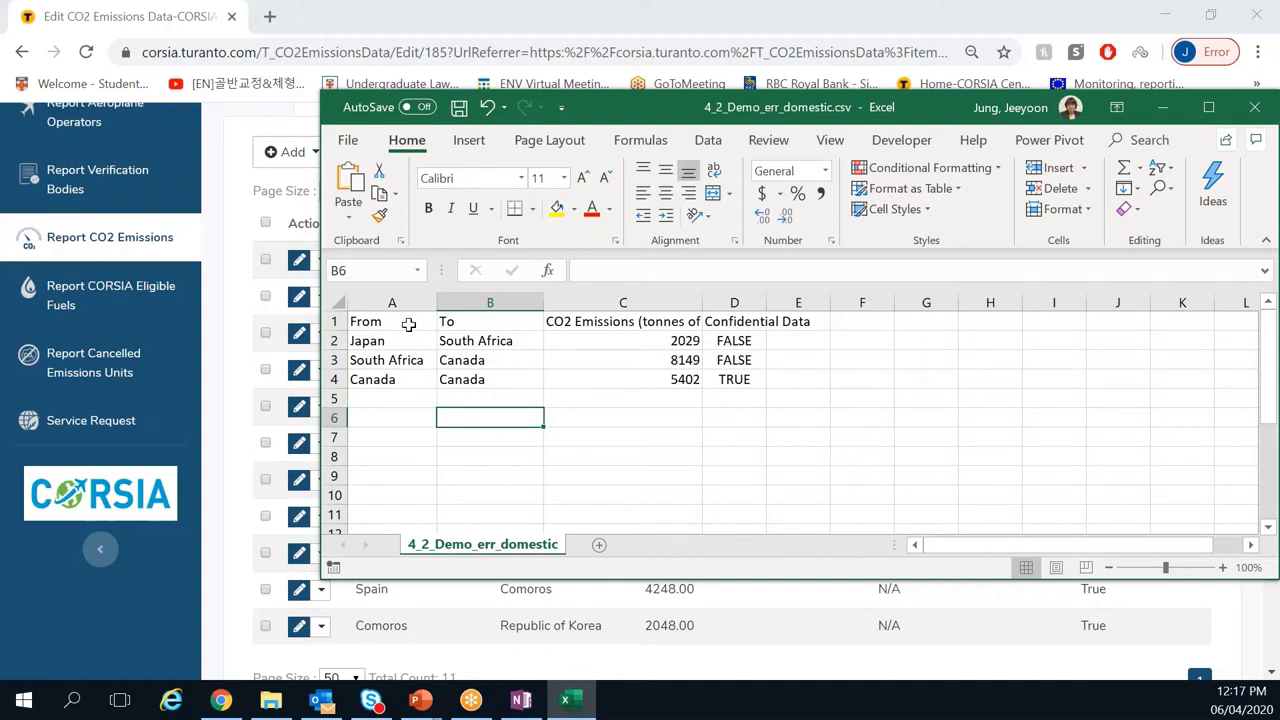
left_click_drag(411, 343, 500, 366)
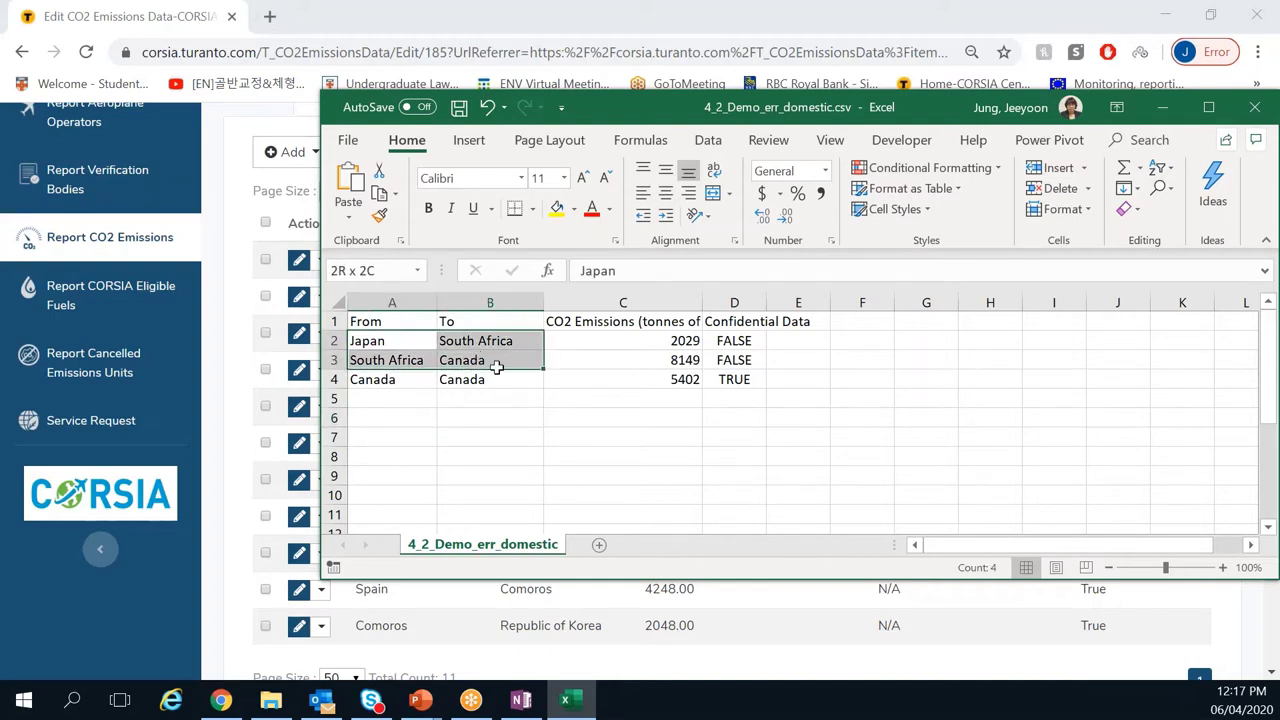
left_click(392, 341)
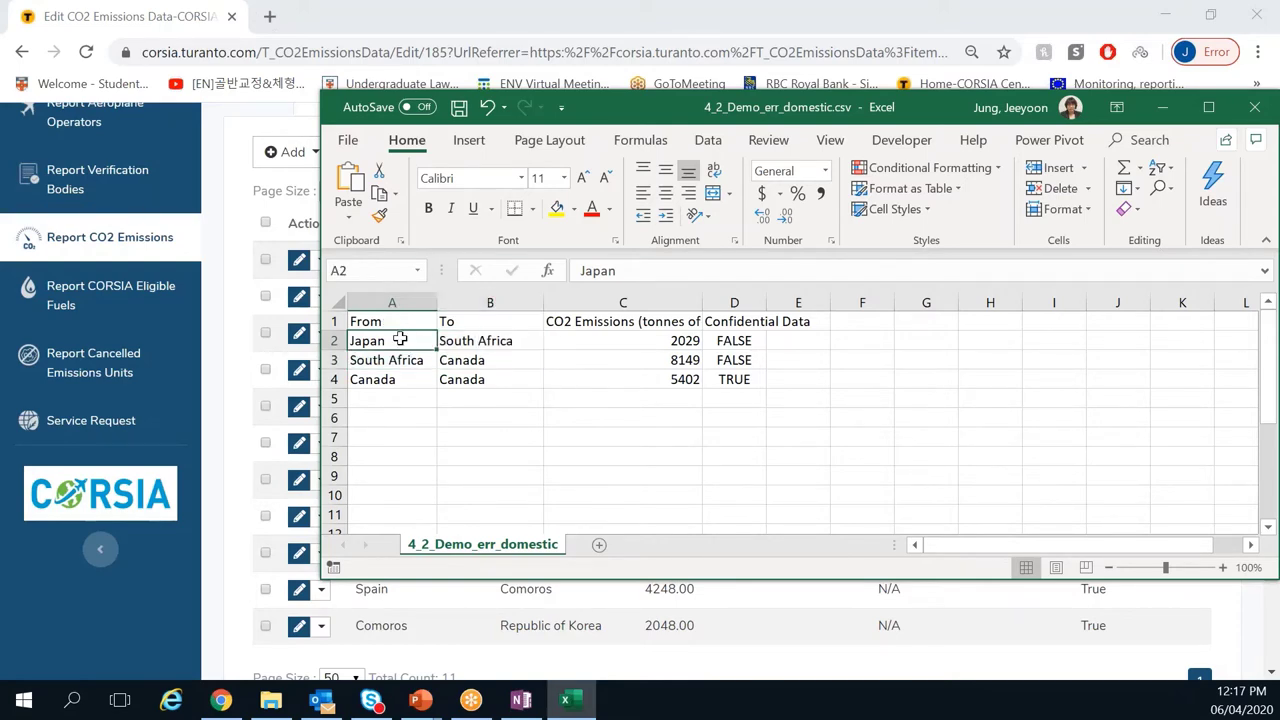
Step: Switch to the CORSIA Central Registry, import 4_2_Demo_err_domestic.csv into the State Pairs emissions and return to the CO2 emissions report
left_click(234, 360)
left_click(537, 153)
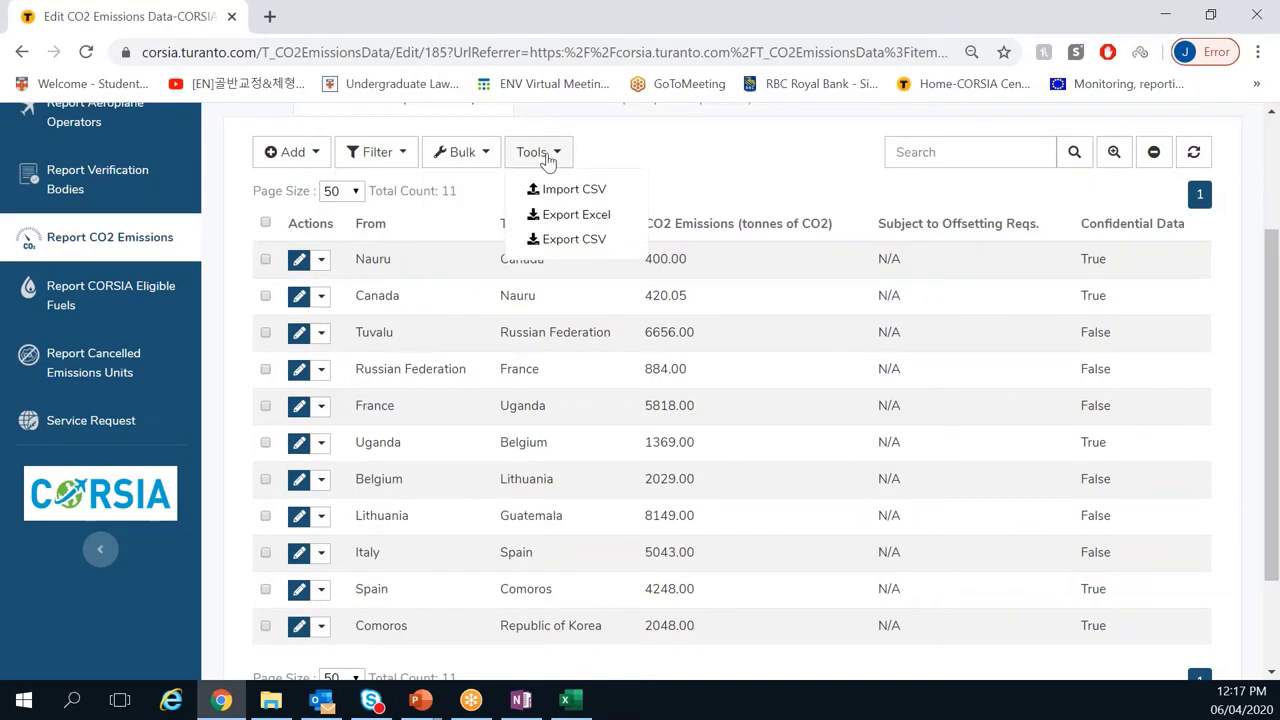
left_click(540, 189)
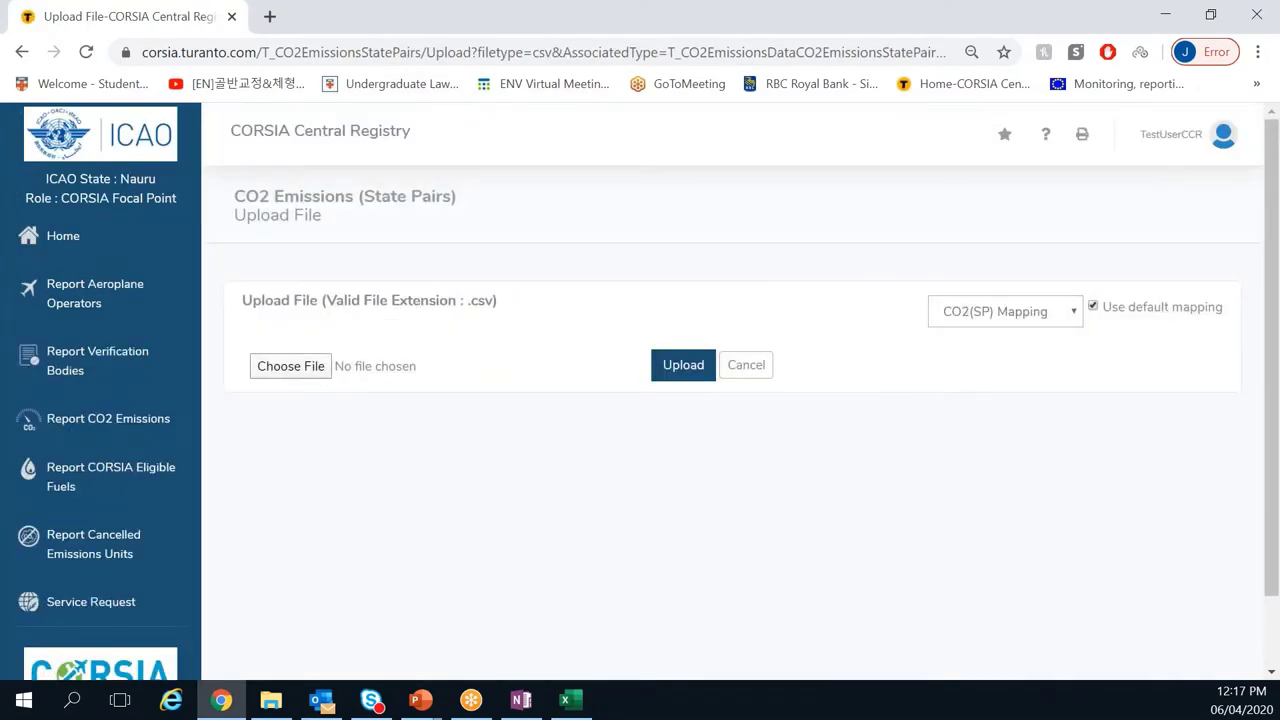
left_click(327, 367)
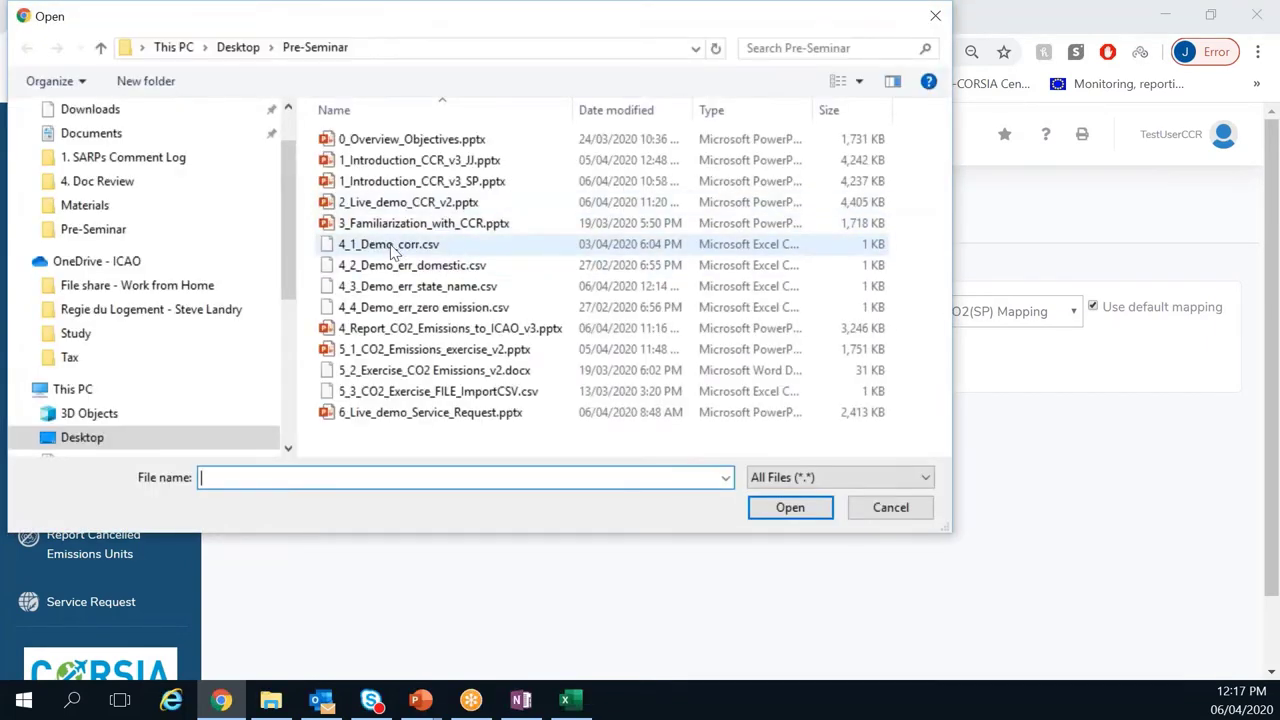
double_click(397, 266)
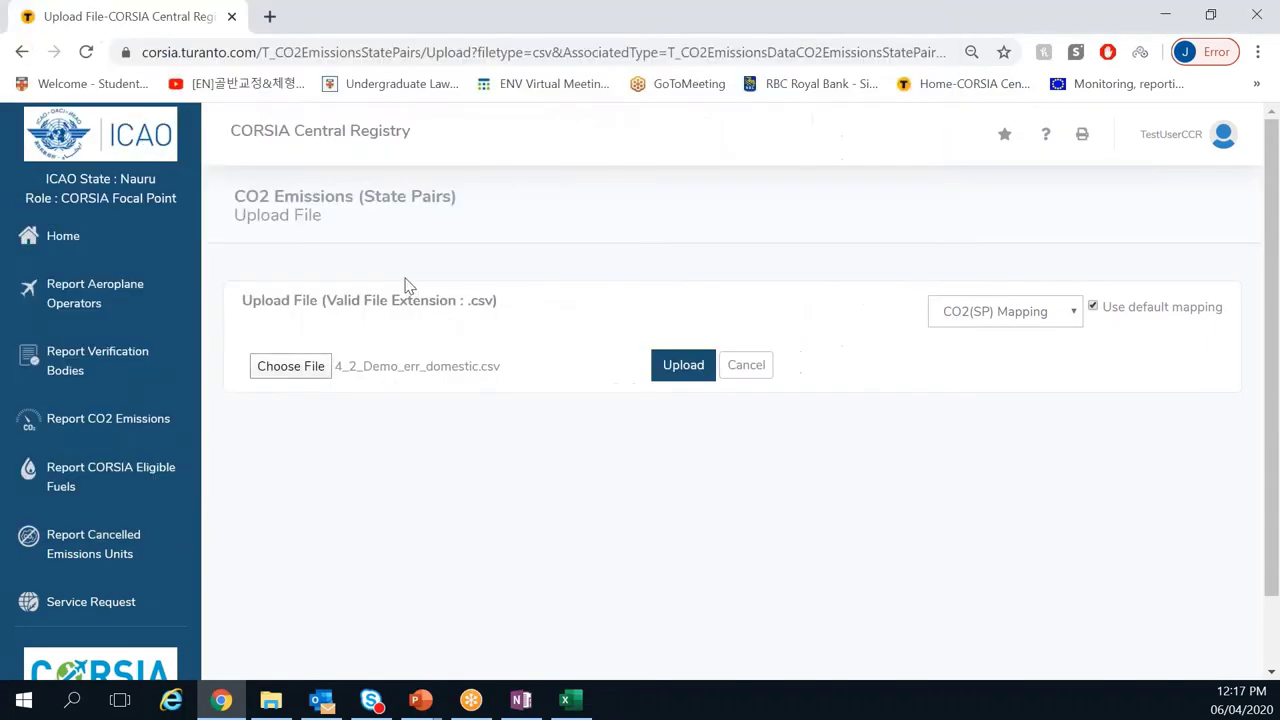
left_click(684, 364)
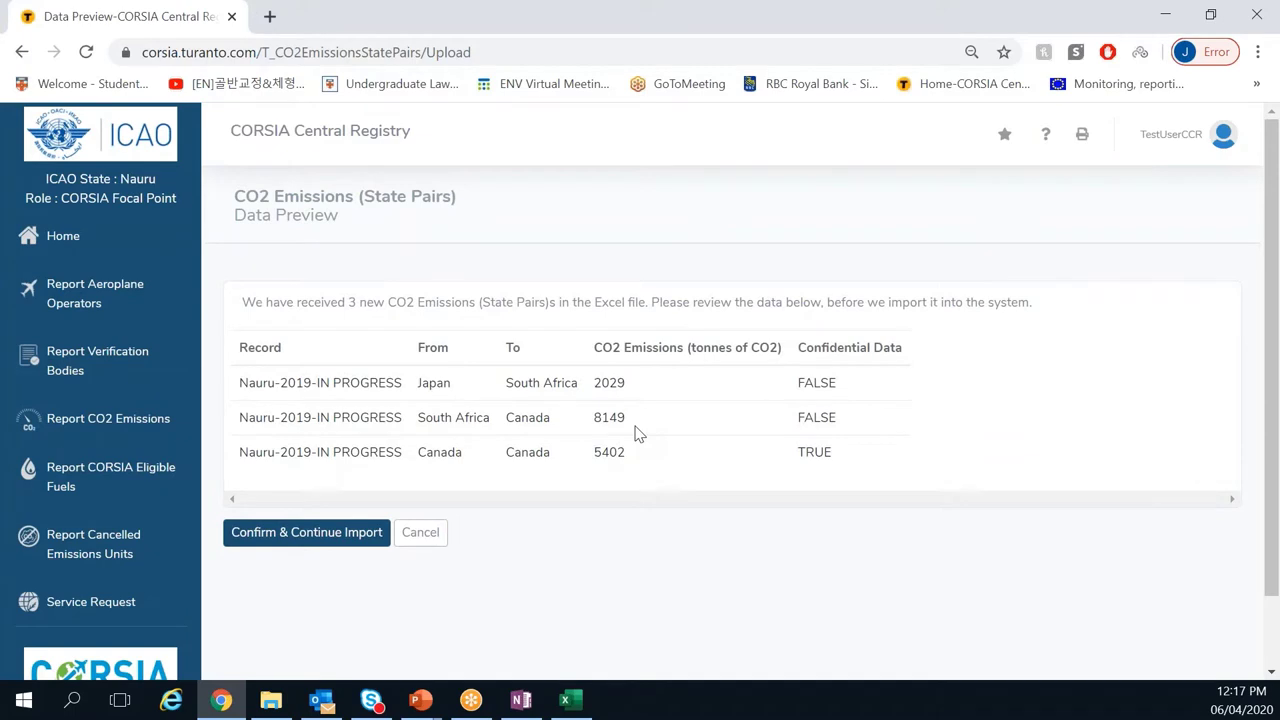
left_click(329, 536)
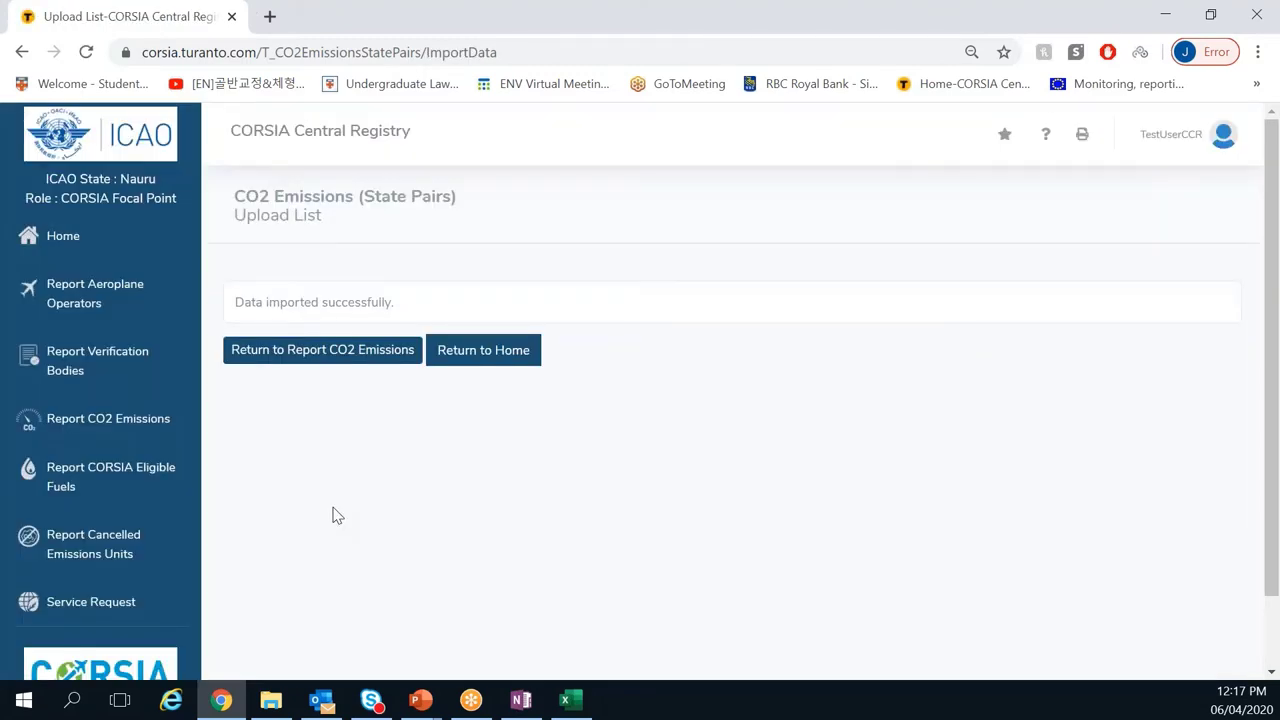
left_click(376, 367)
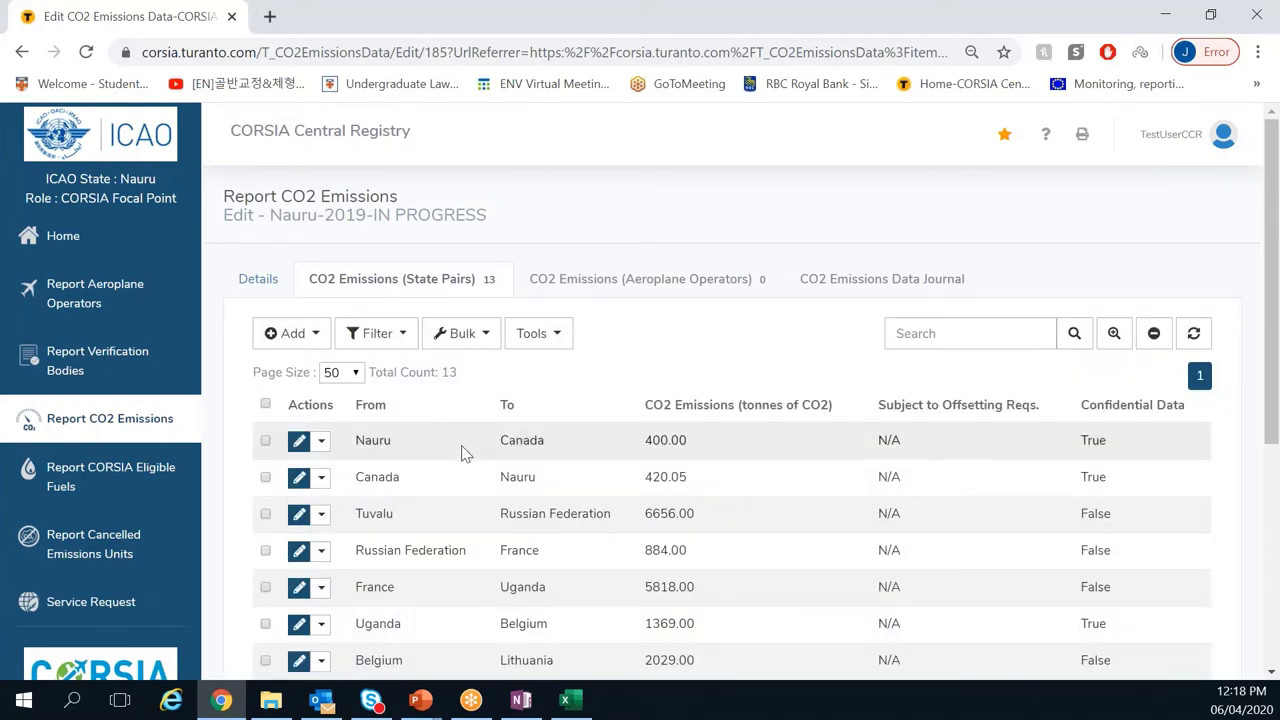
Step: Review the State Pairs list for the imported pairs and look over the available add, filter and bulk options
scroll(465, 452, "down", 2)
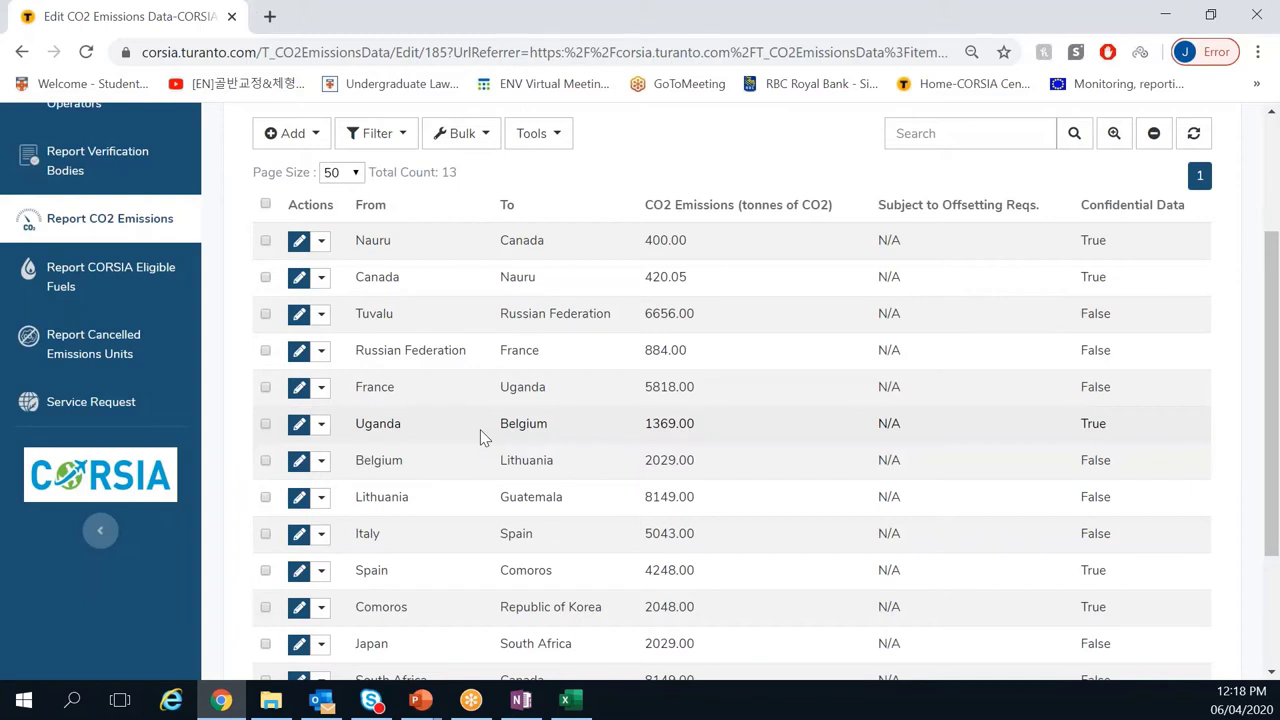
scroll(480, 457, "down", 2)
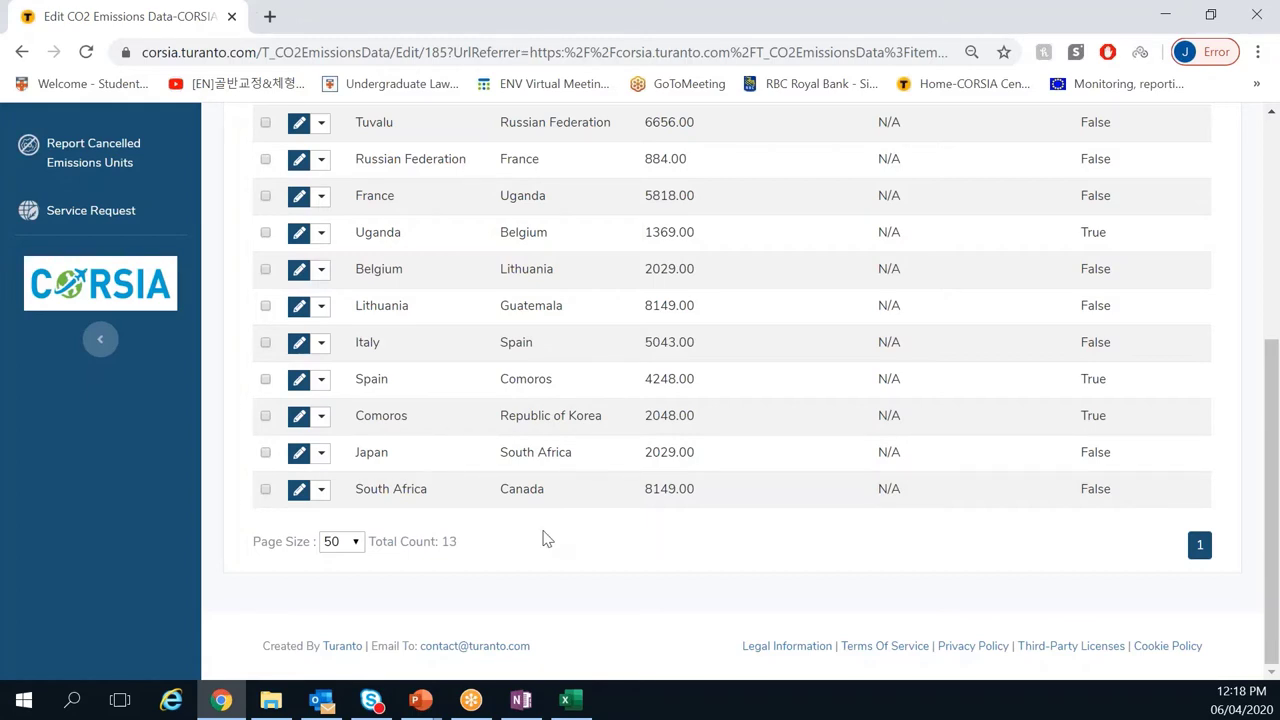
scroll(540, 535, "up", 1)
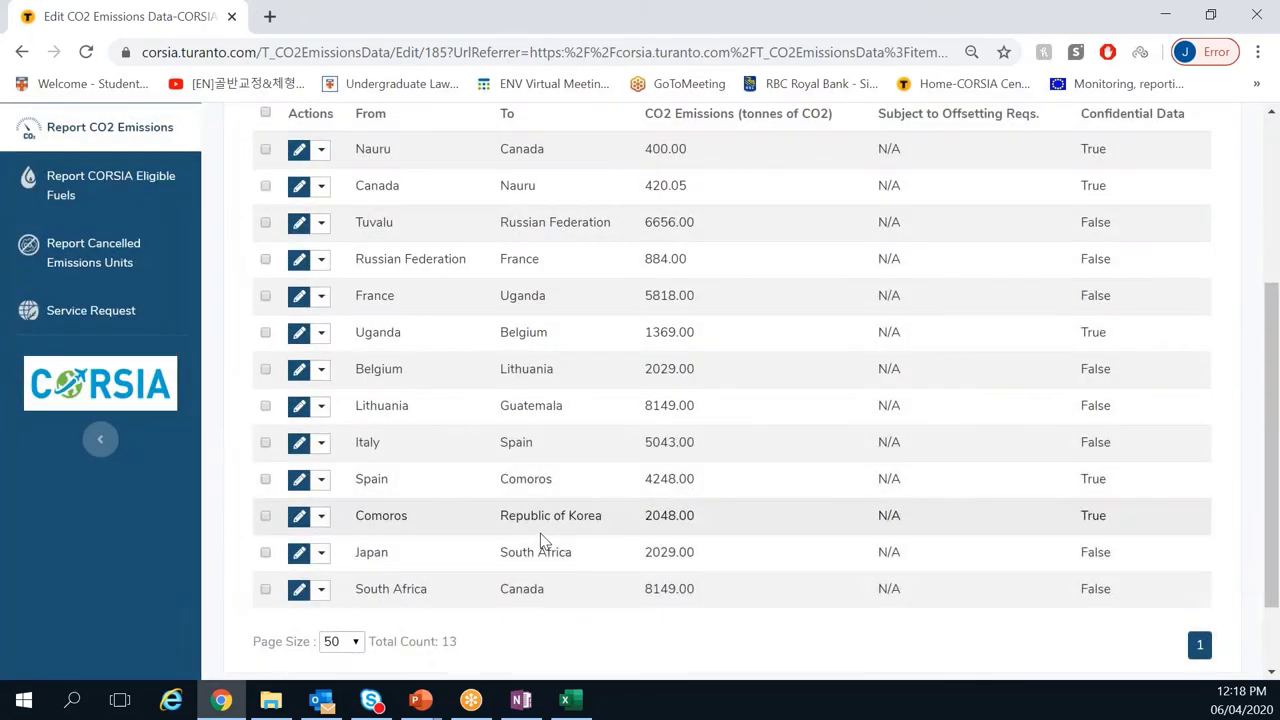
scroll(537, 545, "up", 1)
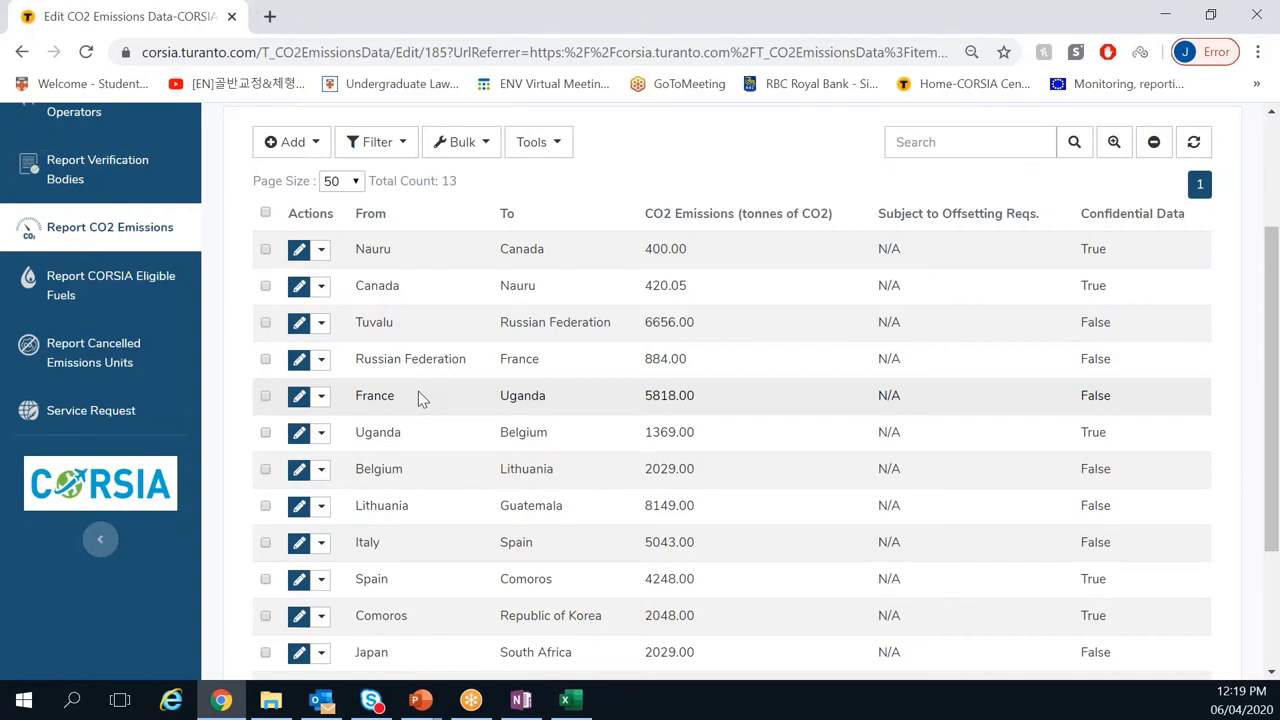
scroll(418, 395, "up", 1)
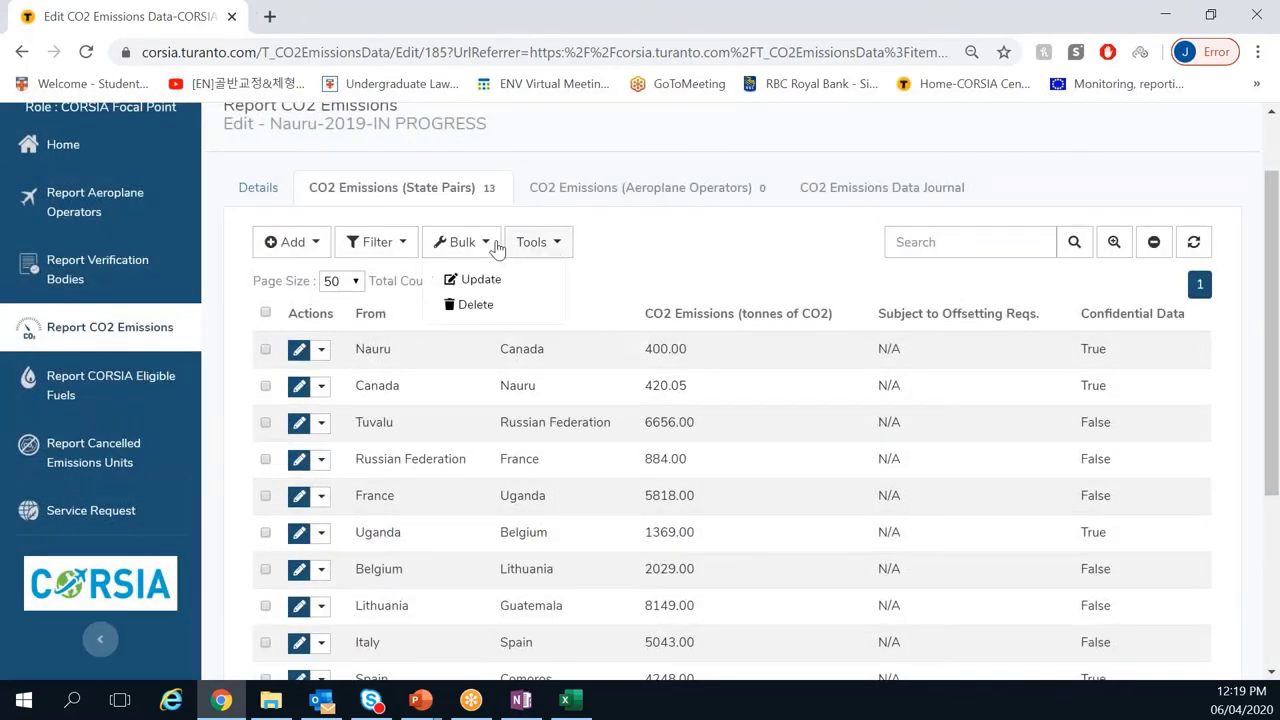
mouse_move(390, 245)
mouse_move(290, 247)
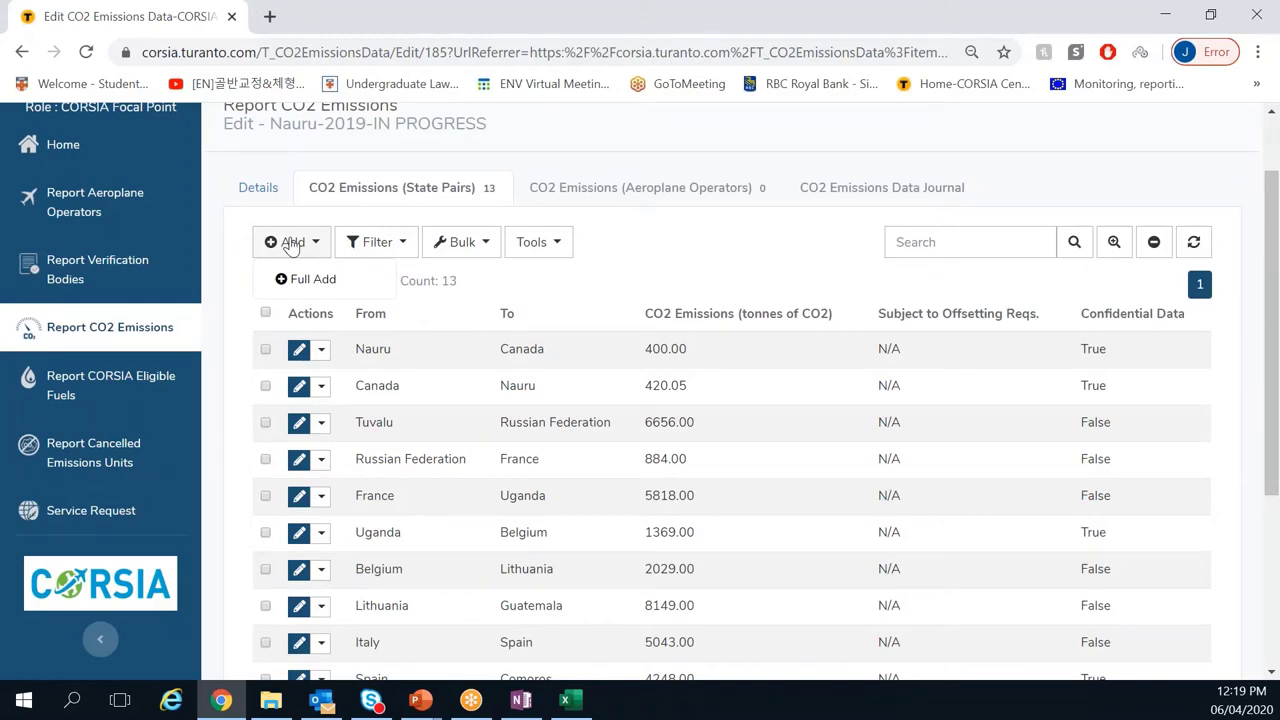
scroll(900, 230, "up", 1)
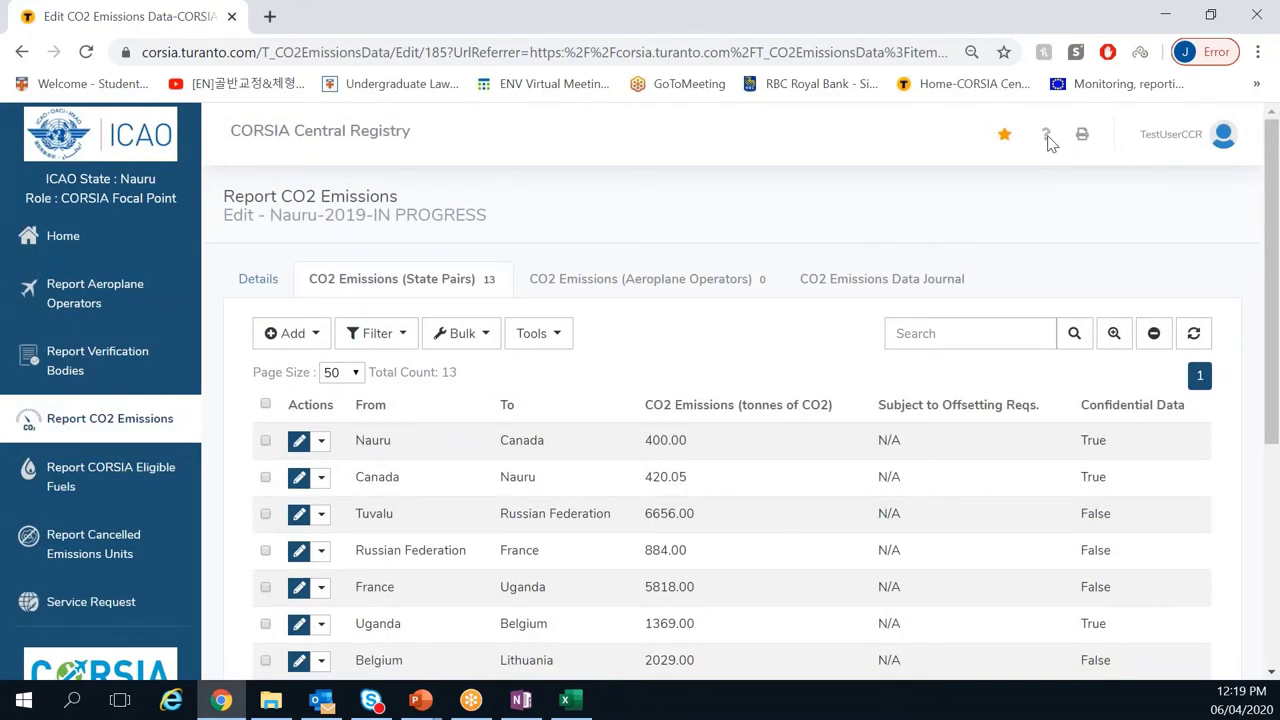
Step: Consult the Report CO2 Emissions help, viewing its summary and properties, and close it
left_click(1046, 136)
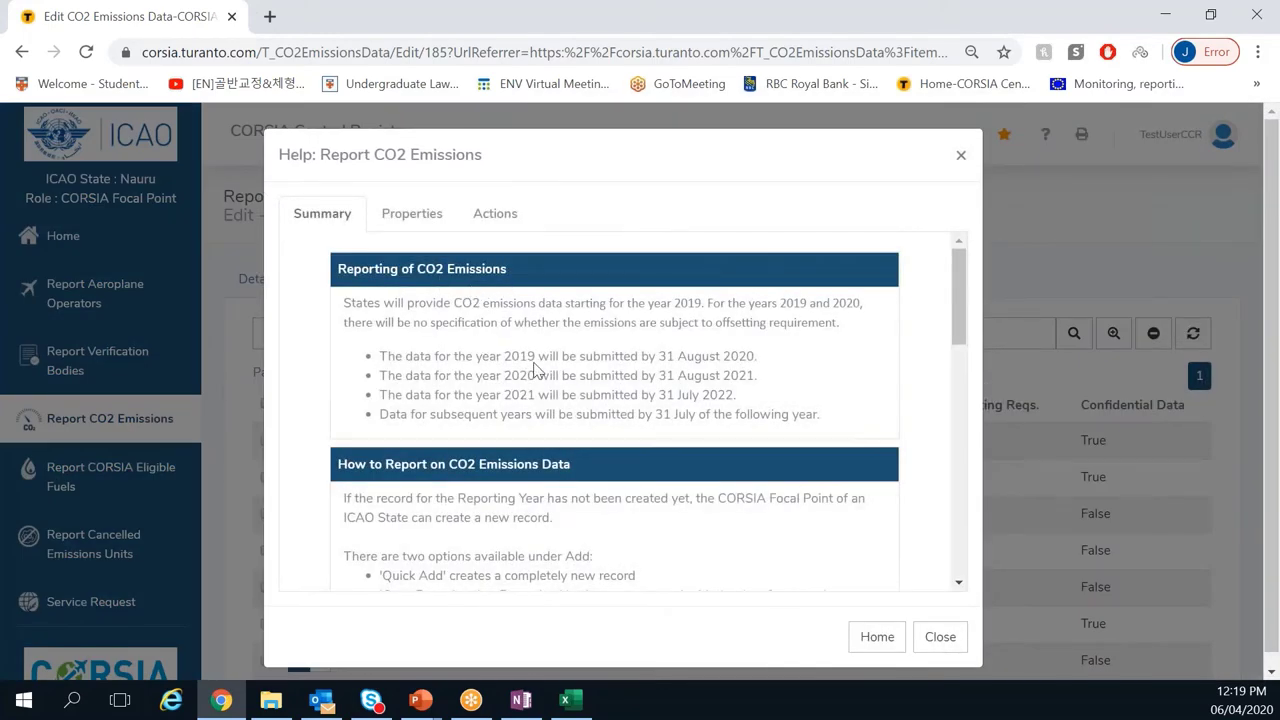
scroll(540, 368, "down", 2)
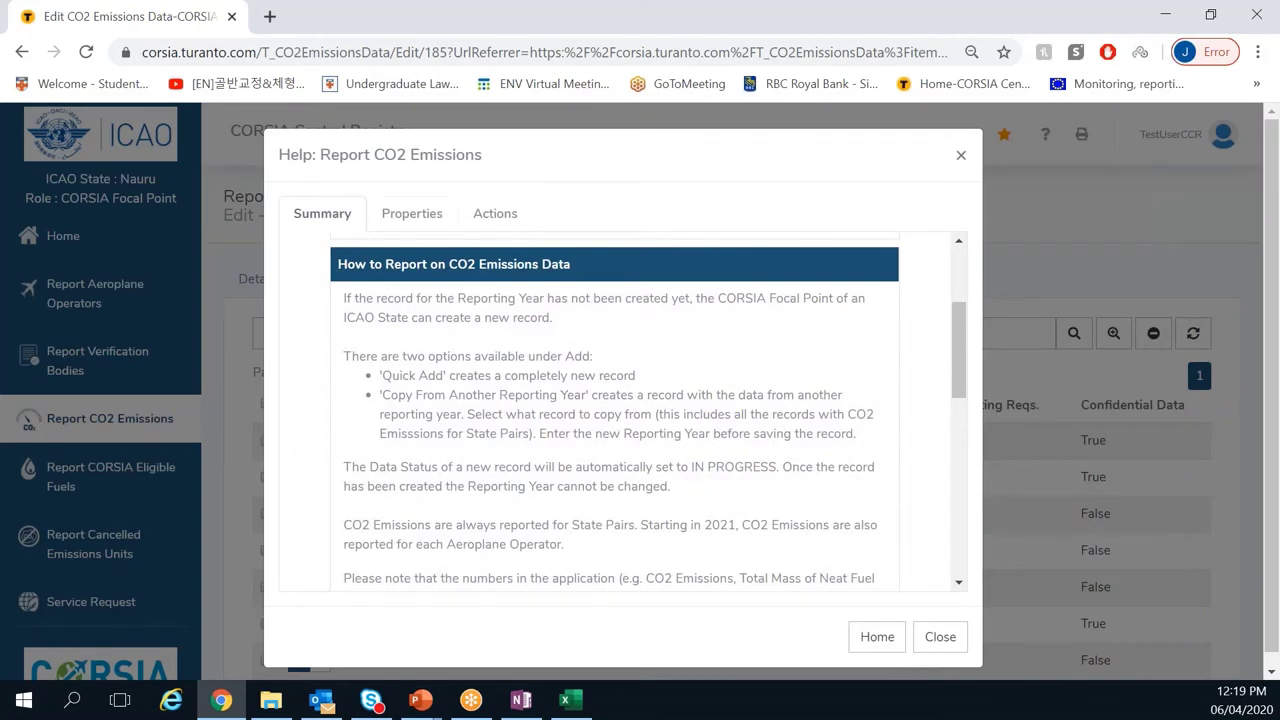
left_click(418, 222)
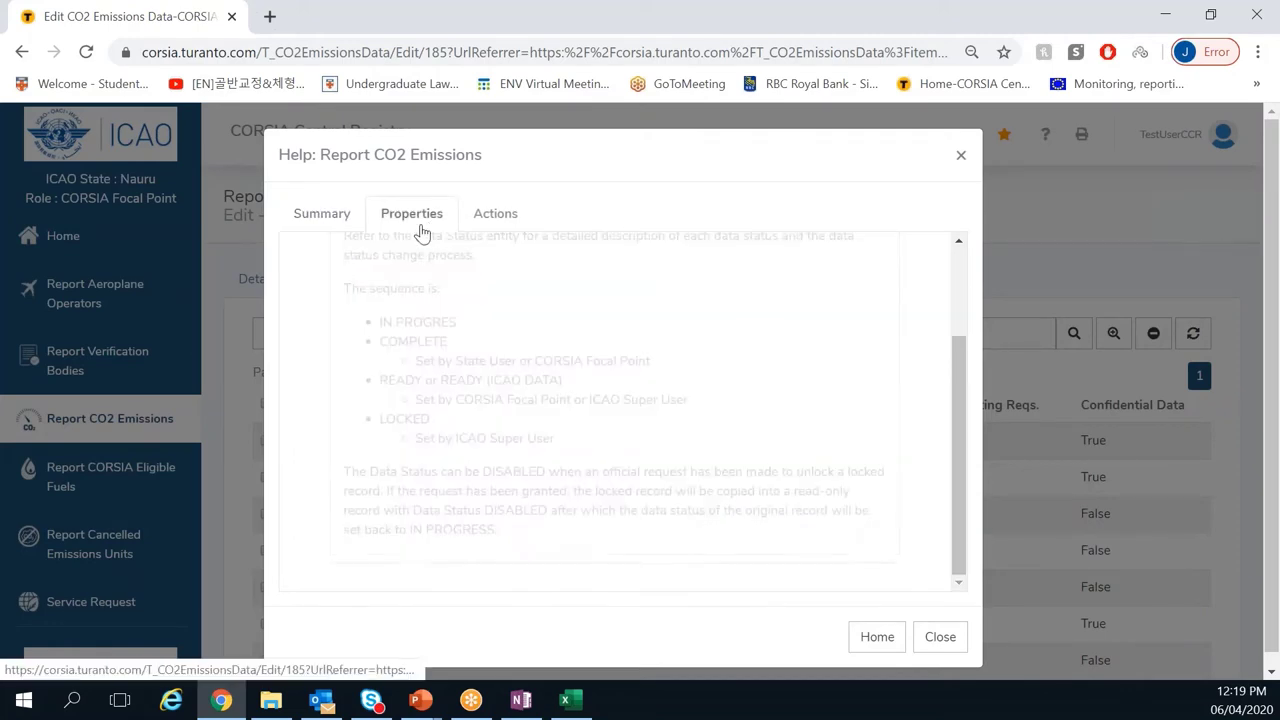
left_click(333, 215)
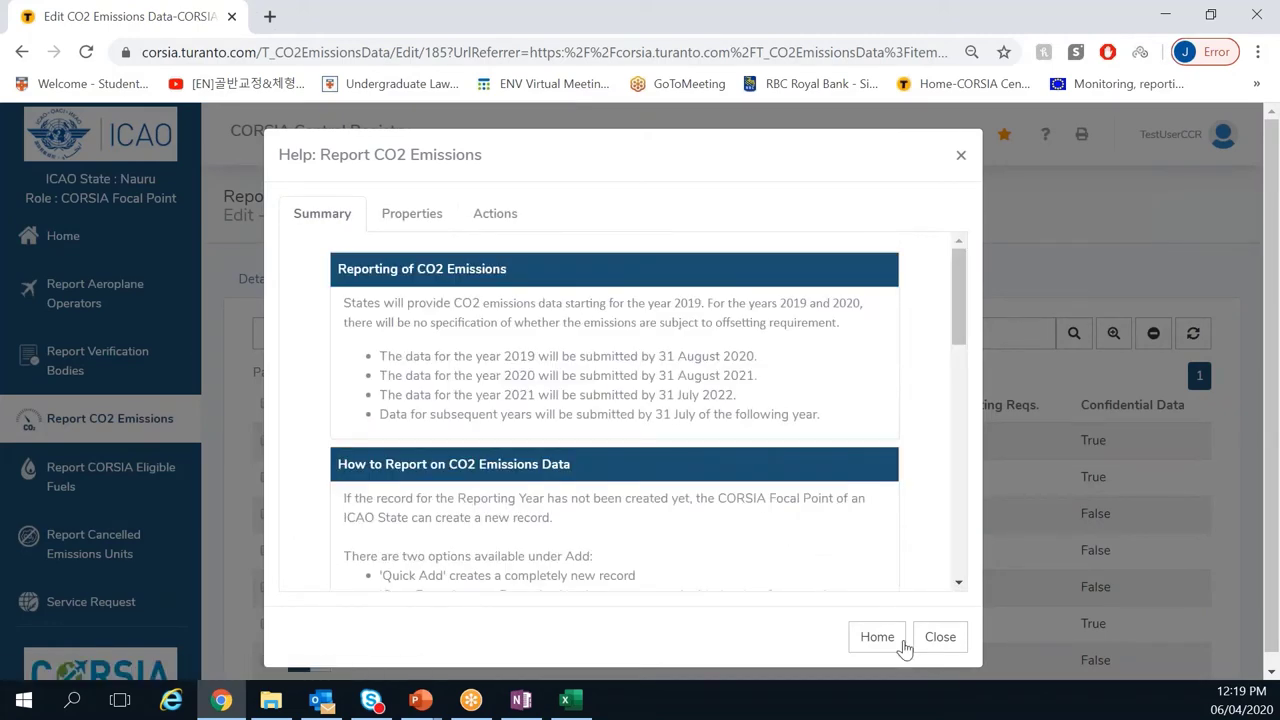
left_click(945, 650)
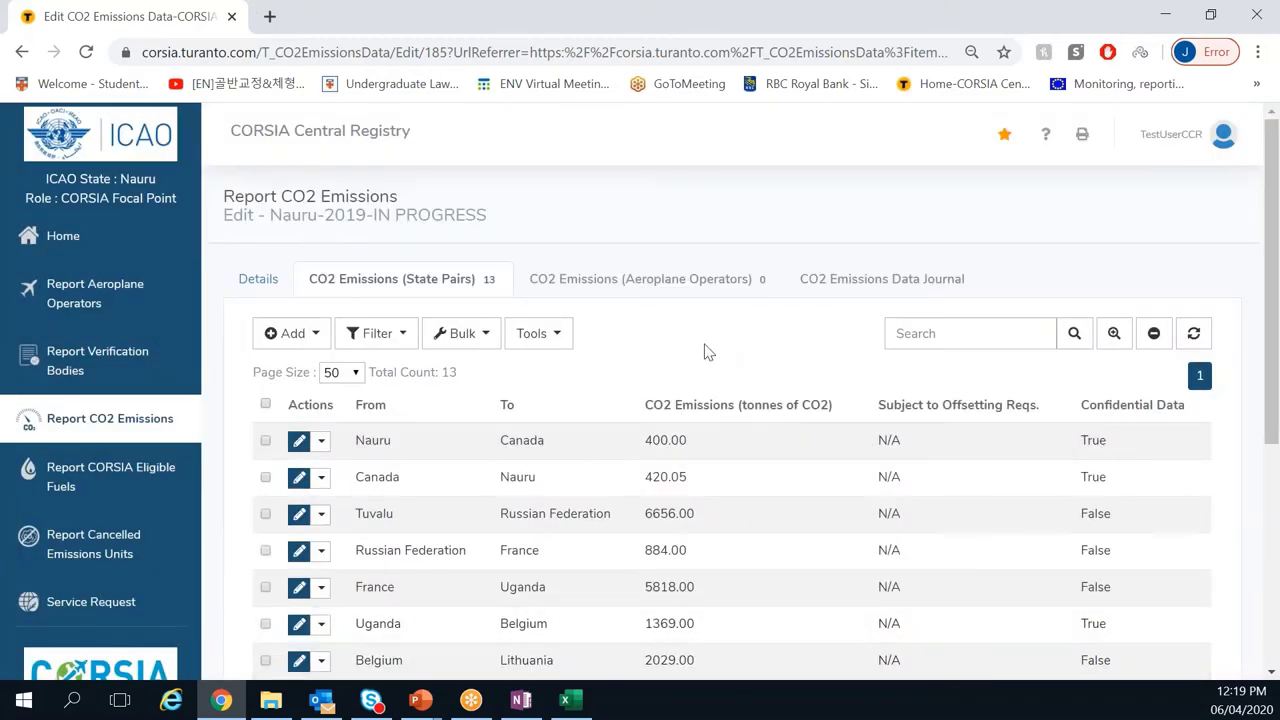
Step: Close 4_2_Demo_err_domestic.csv in Excel without saving and open 4_4_Demo_err_zero emission.csv
scroll(703, 350, "down", 1)
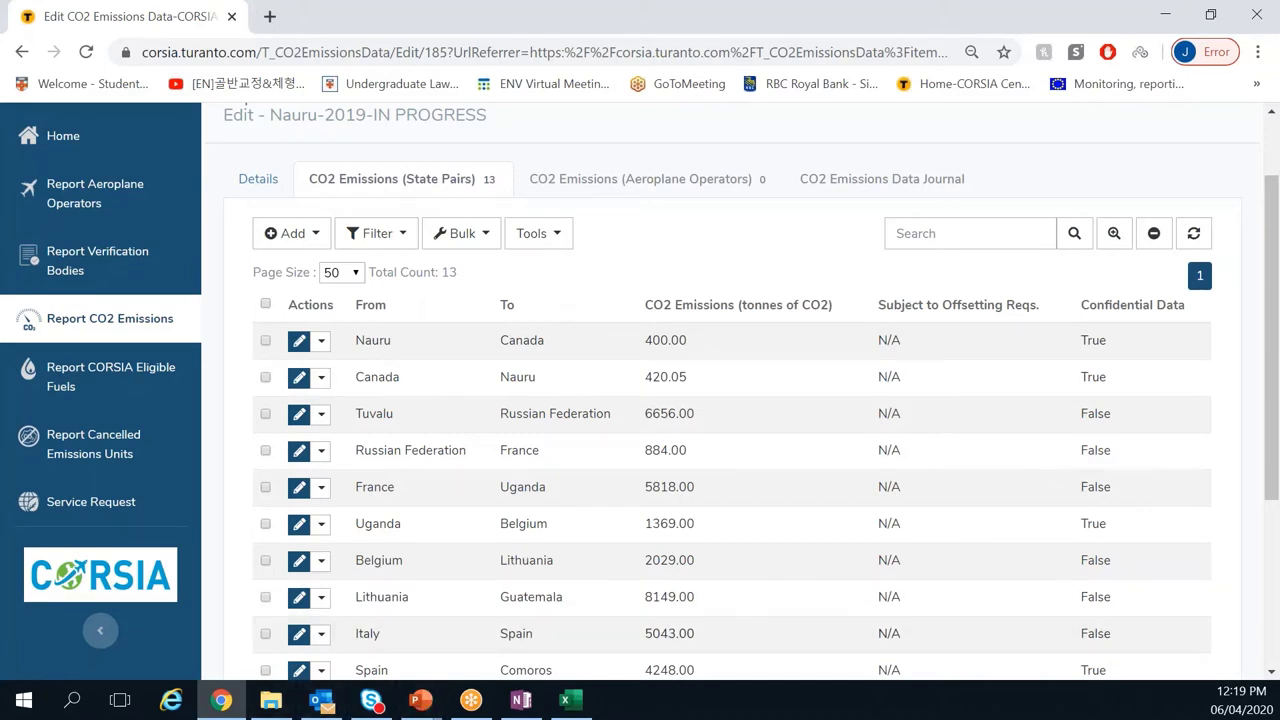
left_click(271, 700)
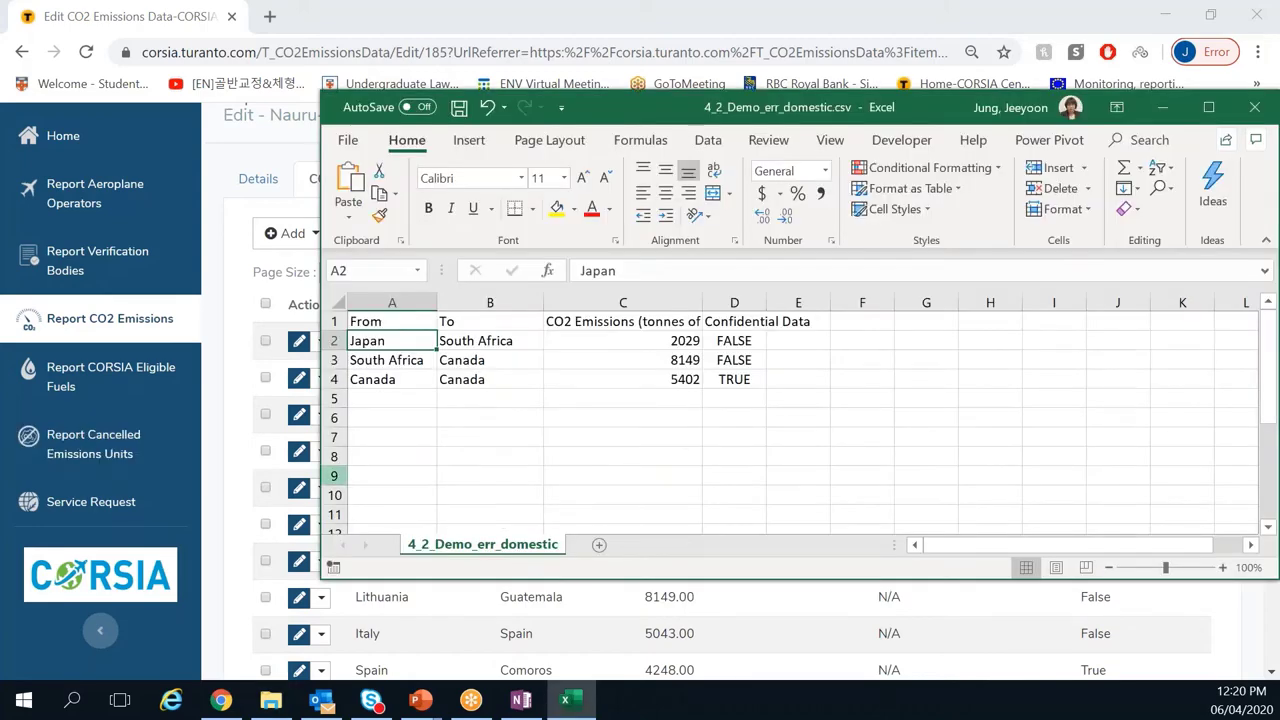
left_click(1255, 106)
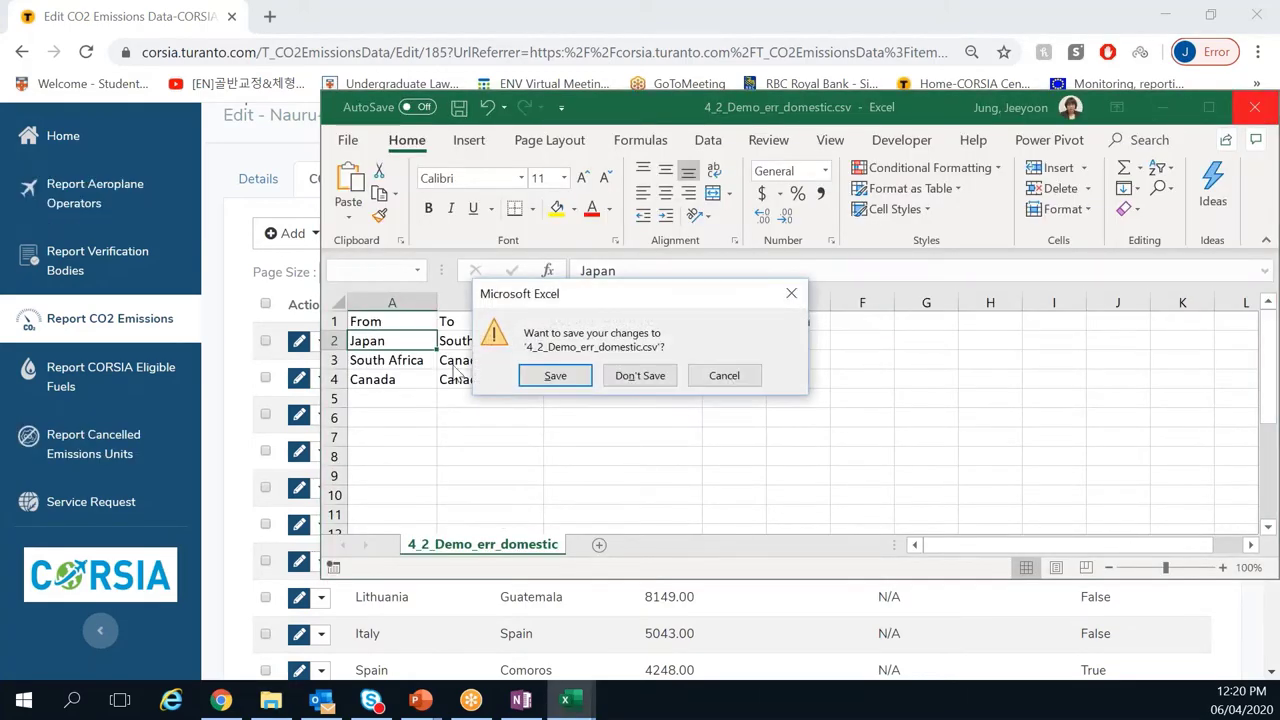
left_click(663, 379)
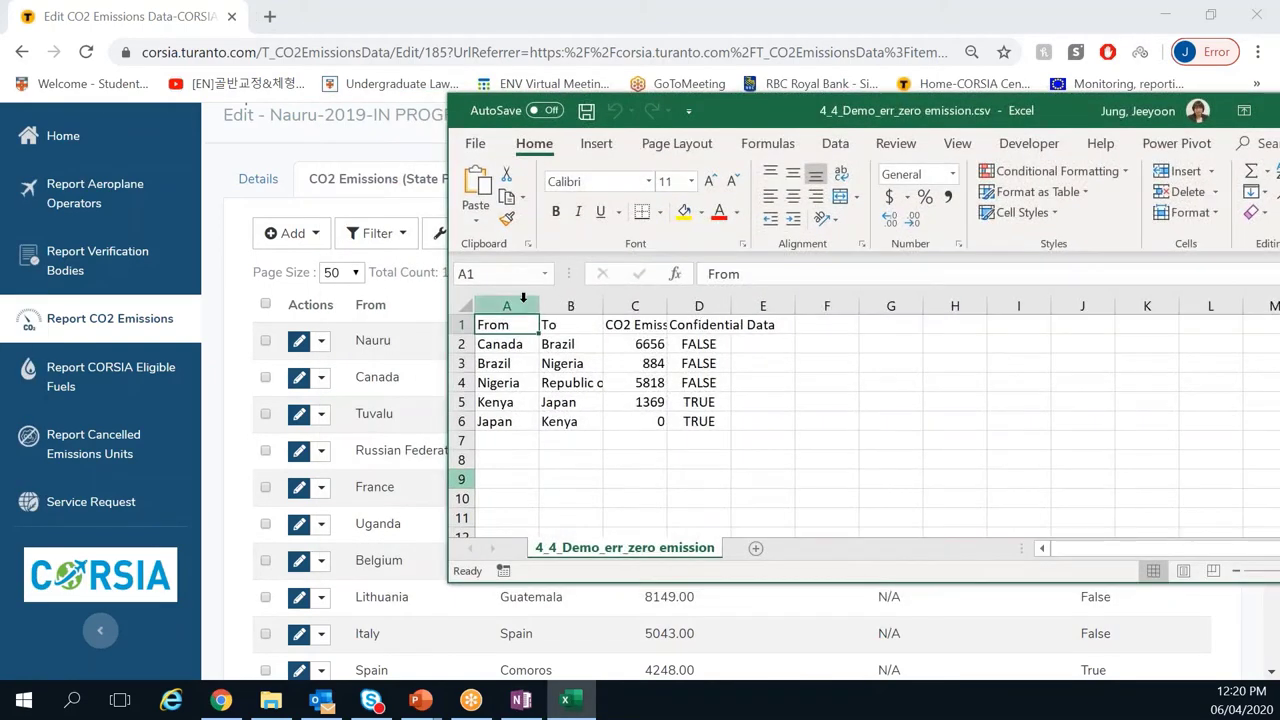
Step: Widen the CO2 Emissions column and examine the Japan to Kenya emissions value
left_click_drag(667, 306, 705, 307)
left_click(645, 421)
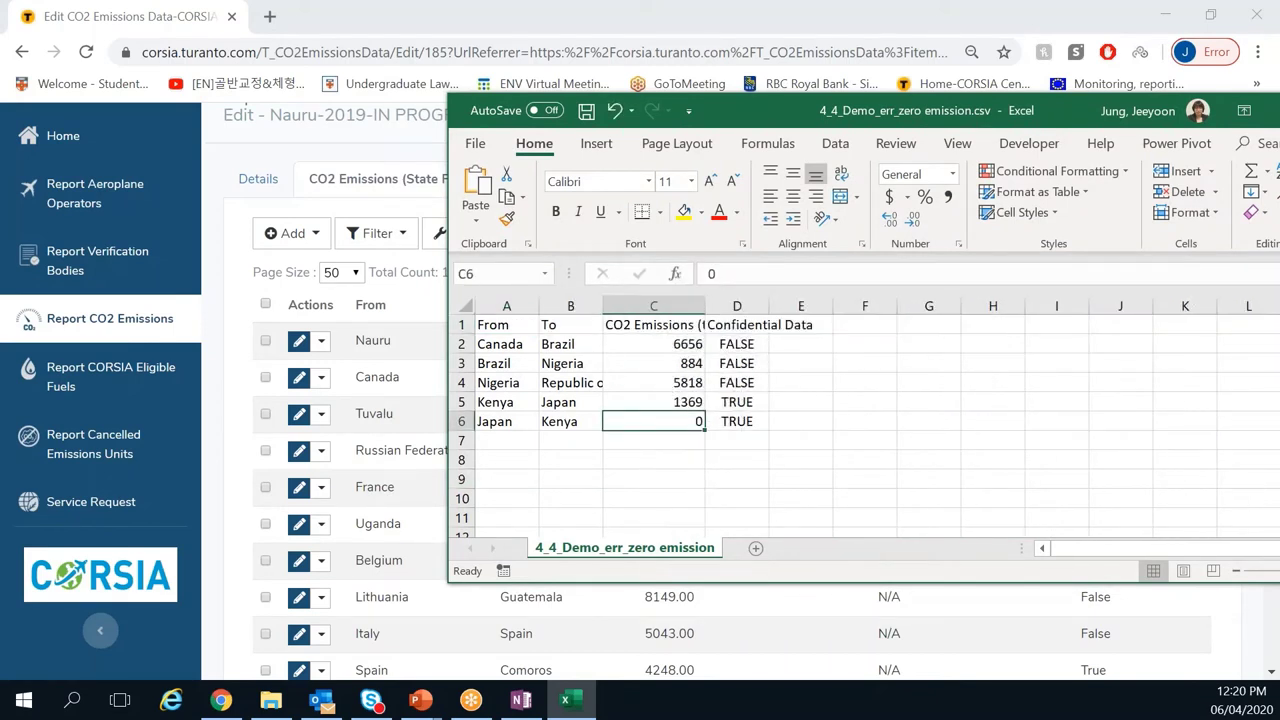
left_click(653, 438)
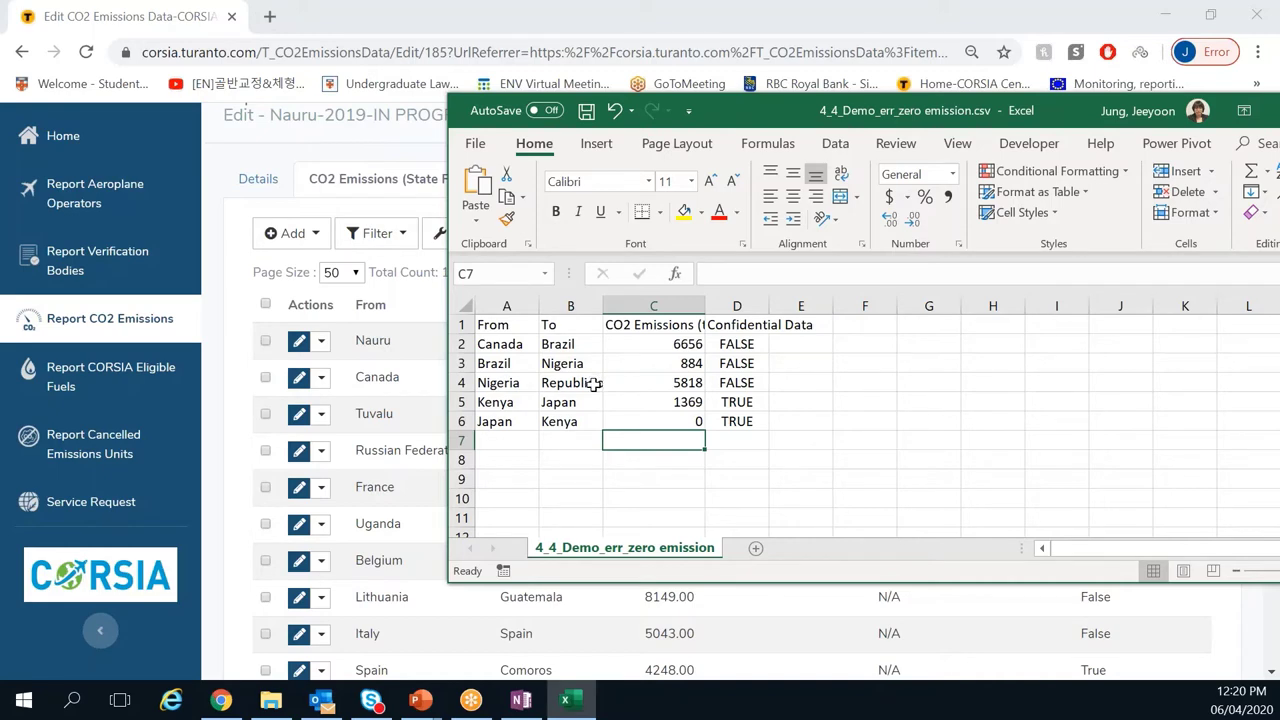
Step: Import 4_4_Demo_err_zero emission.csv into Nauru's 2019 State Pairs with the default mapping and confirm the previewed data
left_click(237, 394)
left_click(552, 237)
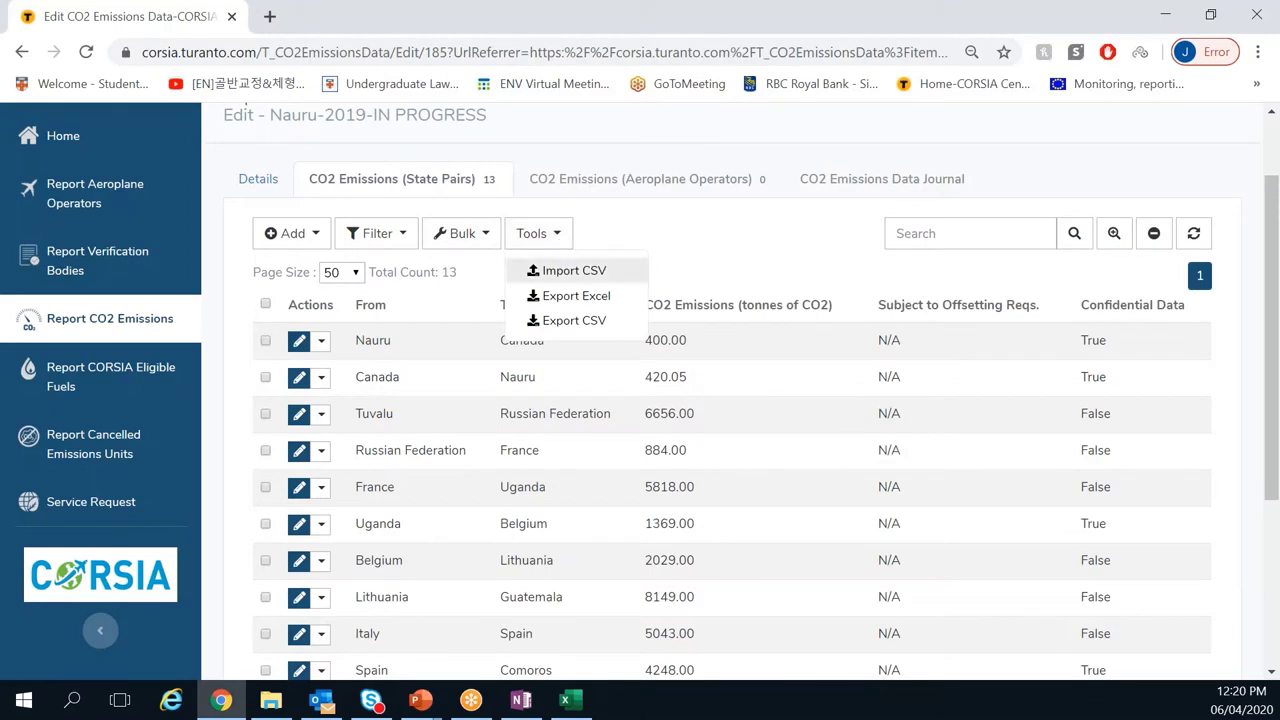
left_click(566, 270)
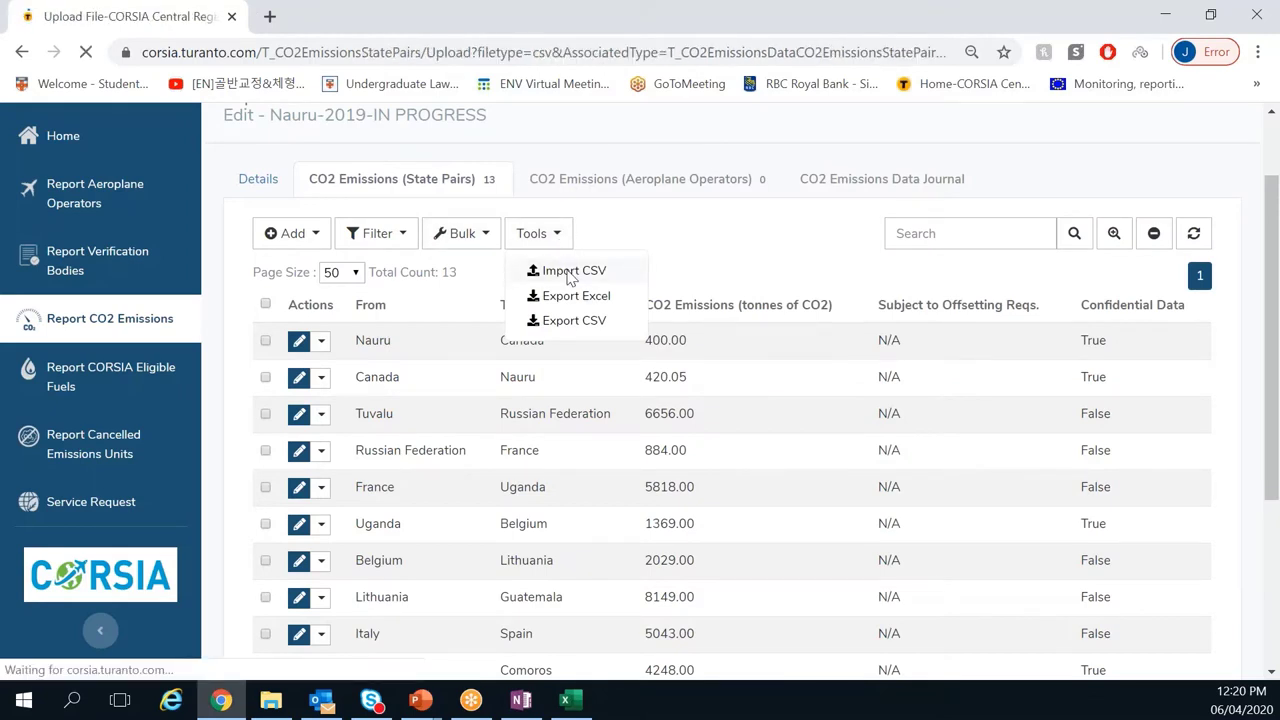
left_click(320, 370)
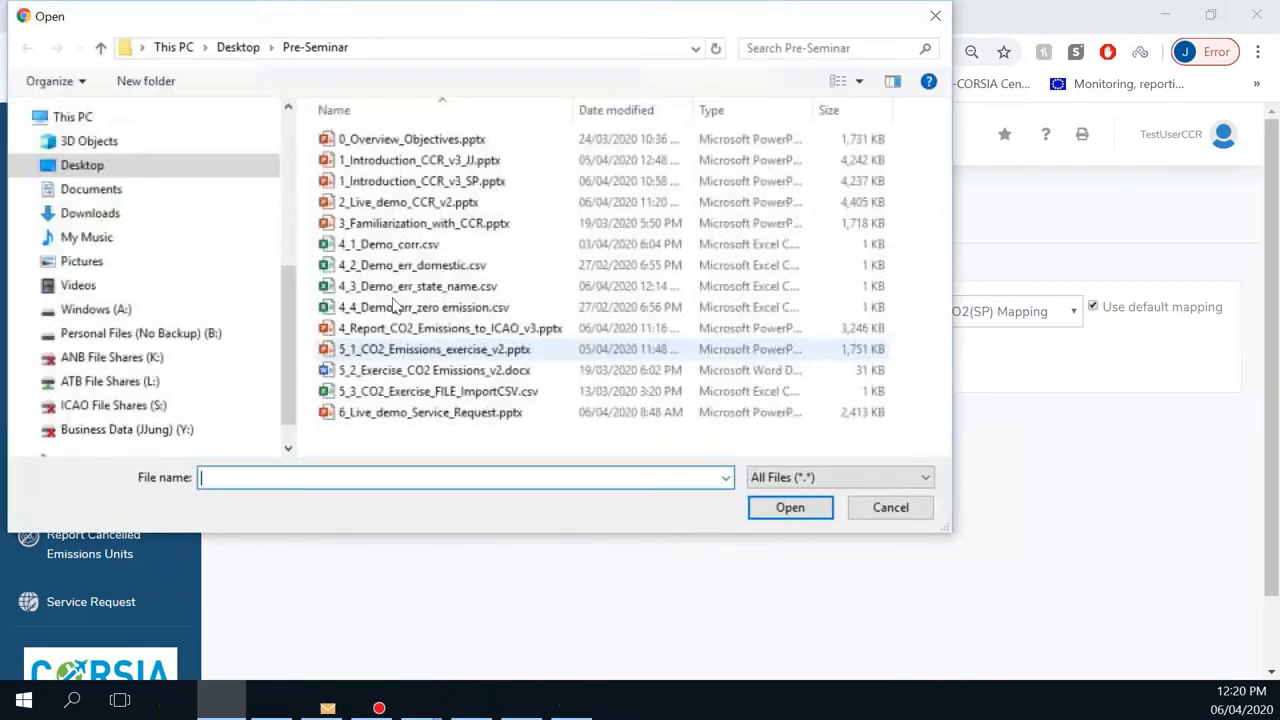
double_click(395, 307)
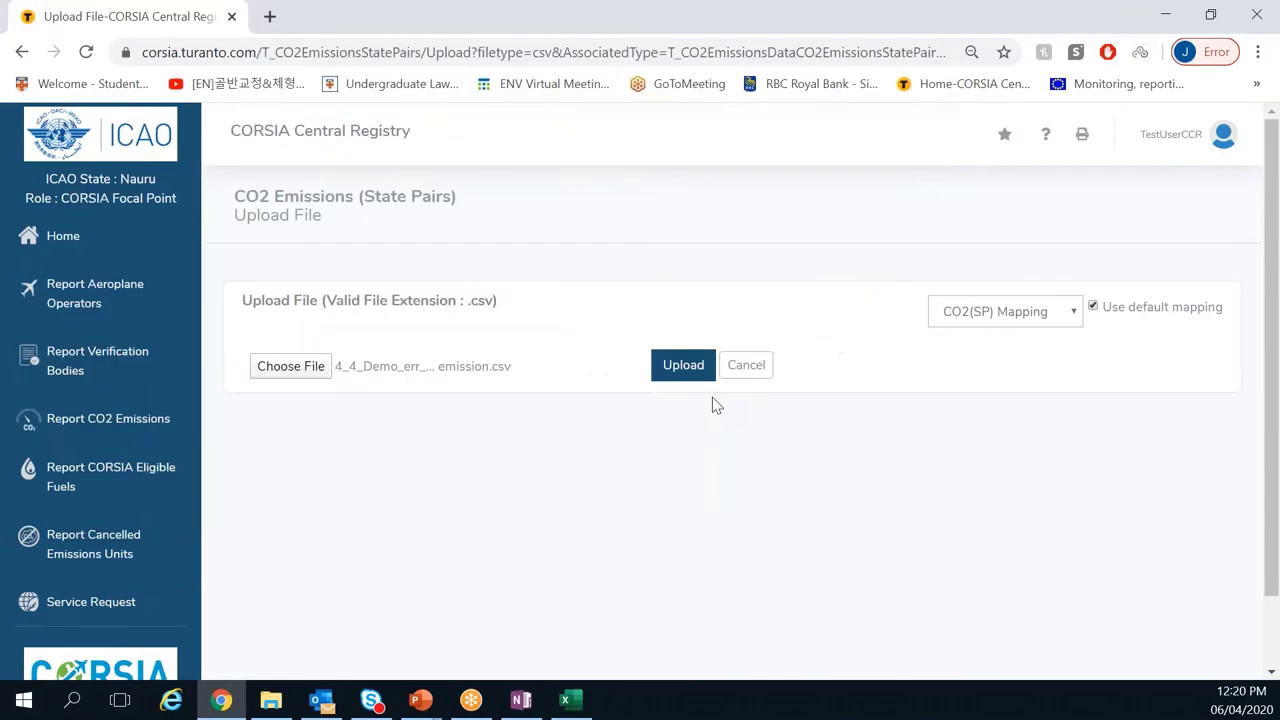
left_click(686, 371)
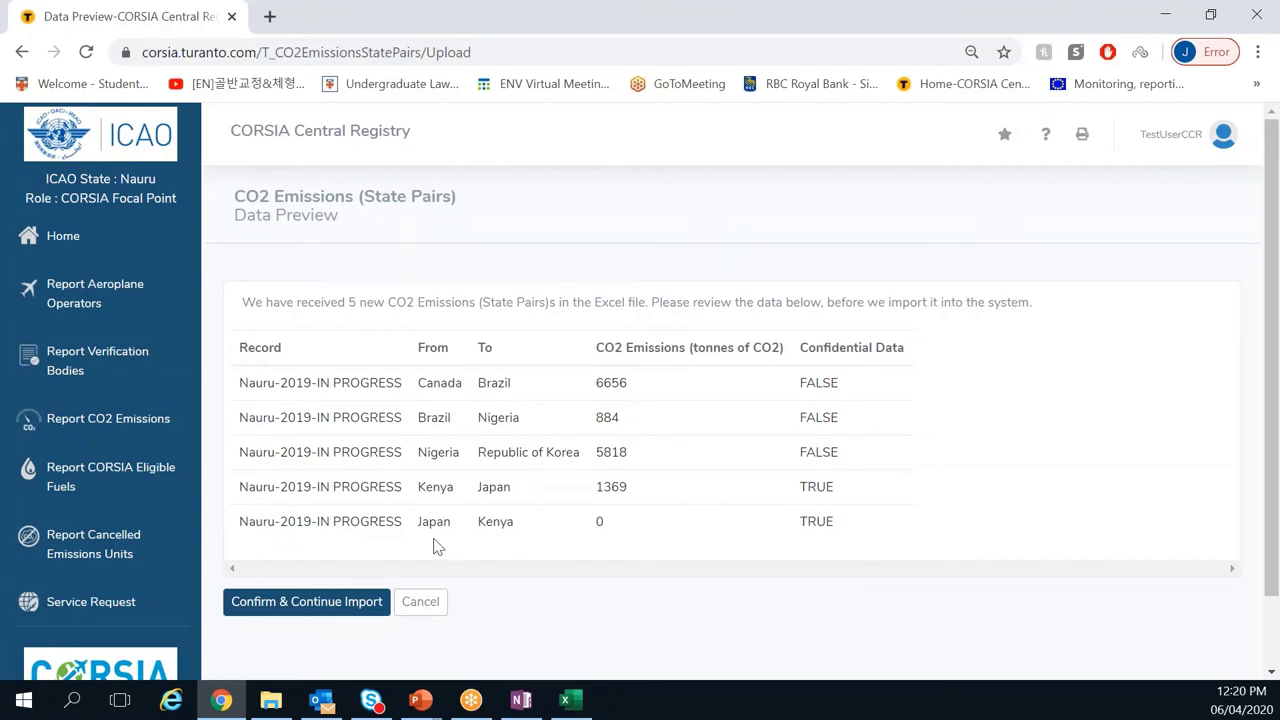
left_click(277, 614)
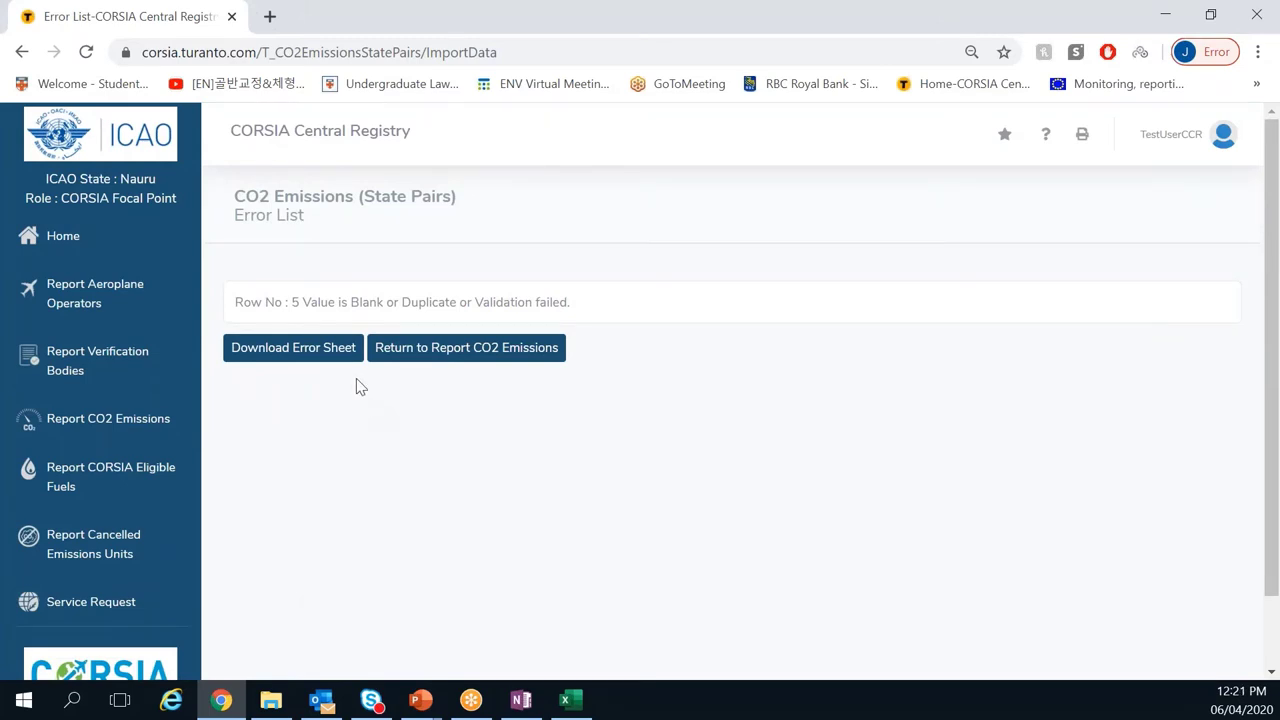
Step: Read the import error list, checking the row number and the reason given for it
left_click_drag(238, 304, 437, 300)
left_click(437, 300)
left_click_drag(300, 304, 563, 300)
left_click(565, 300)
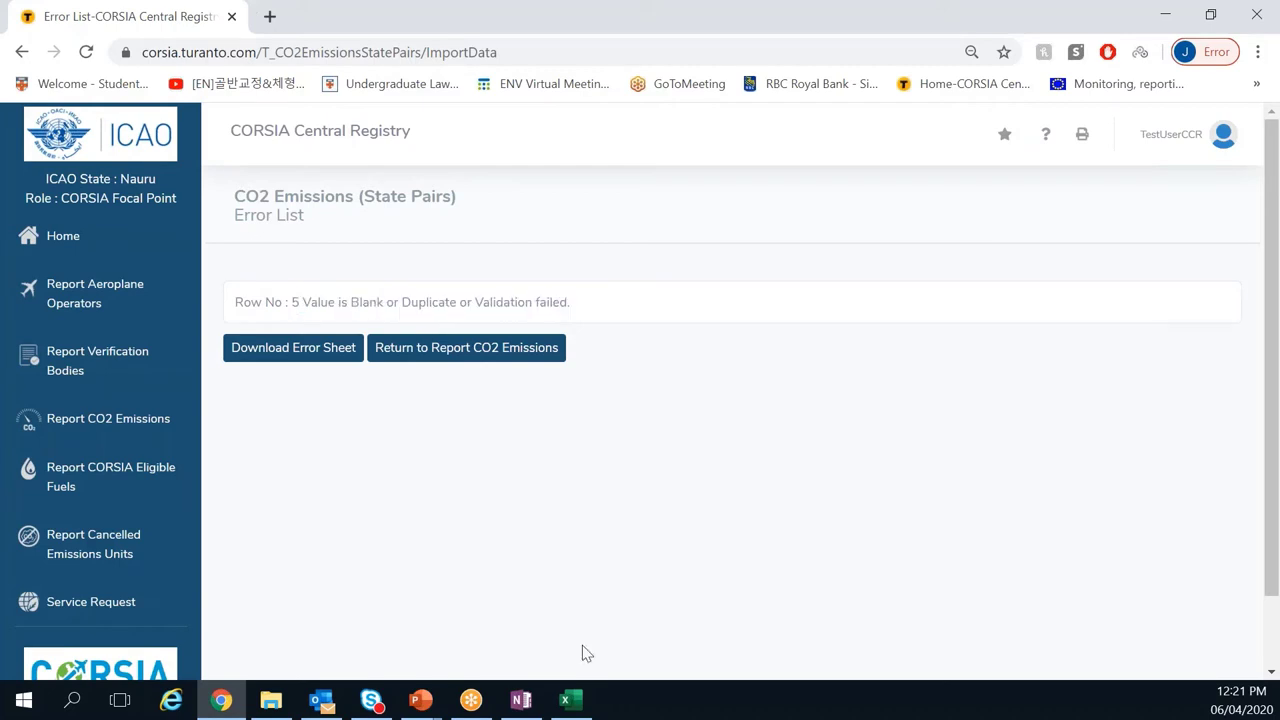
Step: Switch to the zero-emission CSV in Excel and examine the Japan to Kenya row's states, CO2 emissions and confidentiality values
left_click(568, 700)
left_click(653, 421)
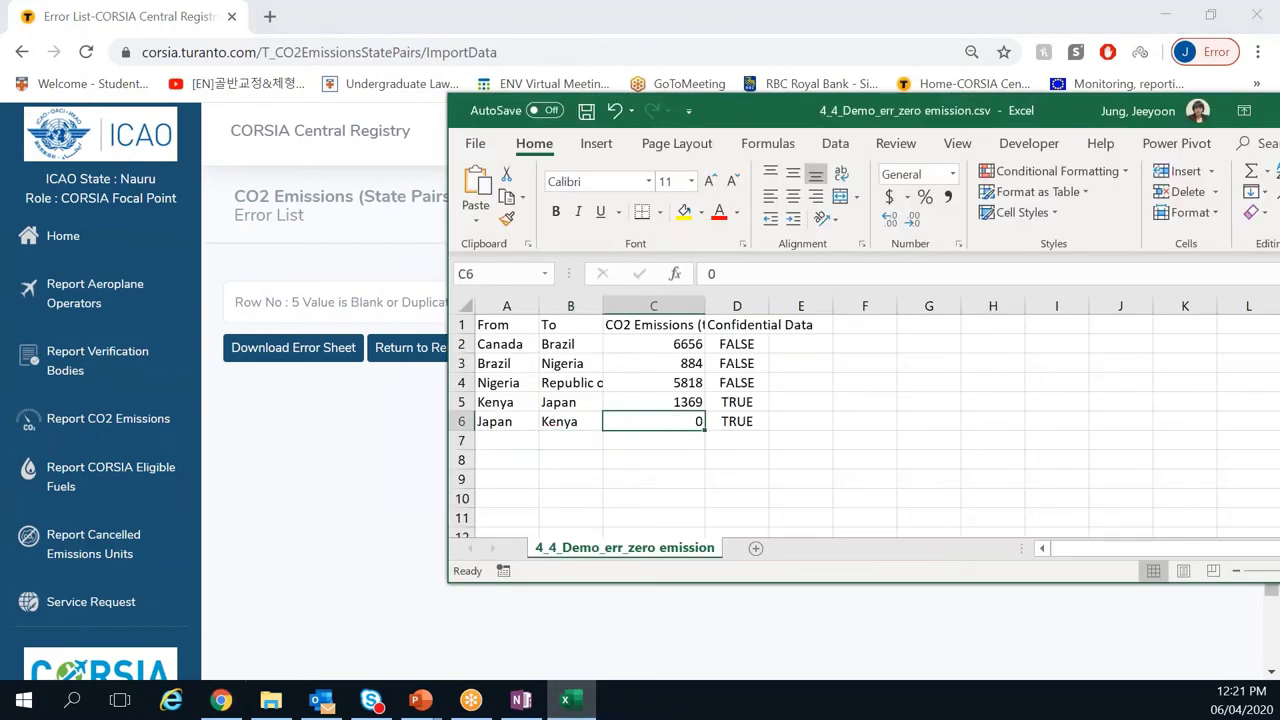
left_click_drag(508, 343, 505, 415)
left_click(505, 418)
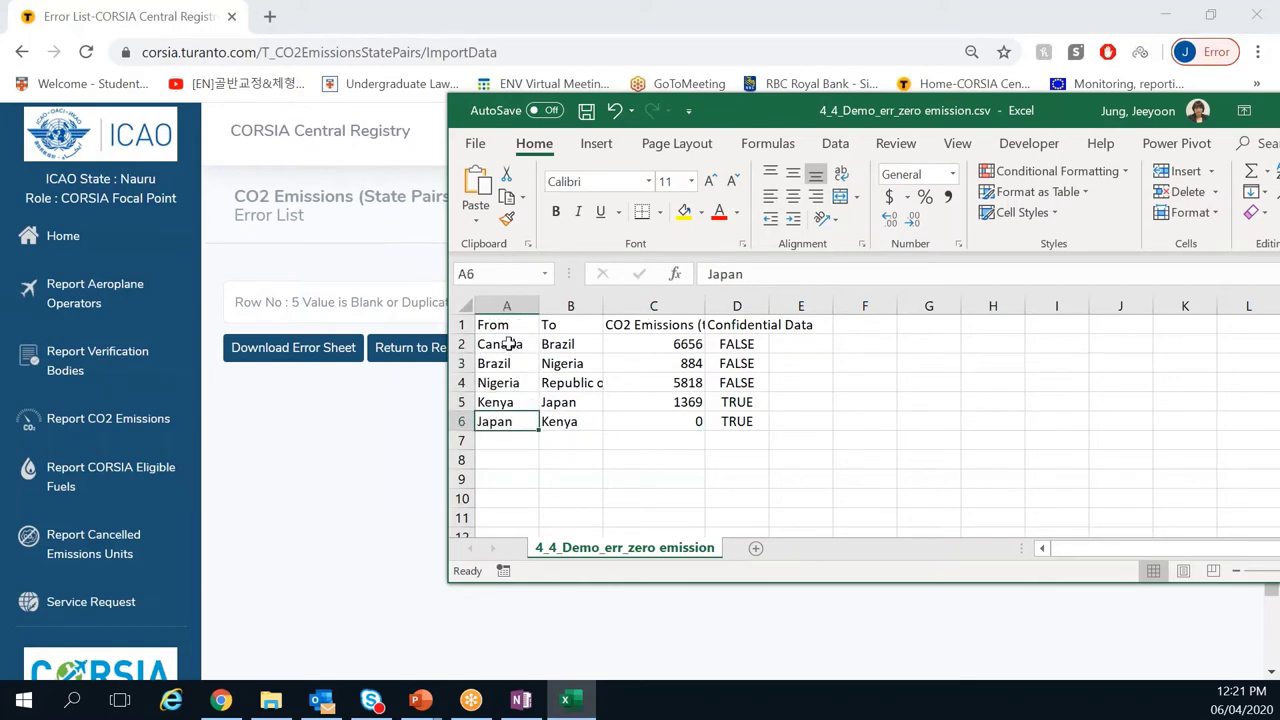
left_click(664, 440)
left_click(674, 423)
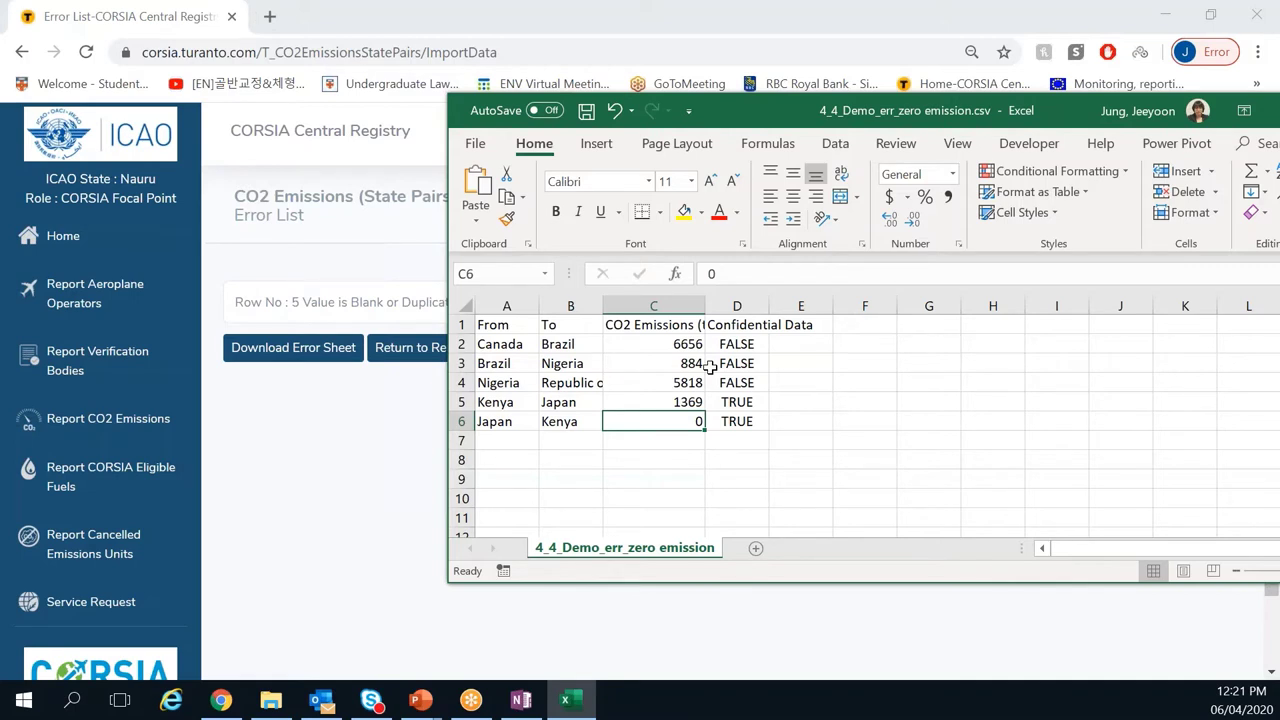
left_click(735, 421)
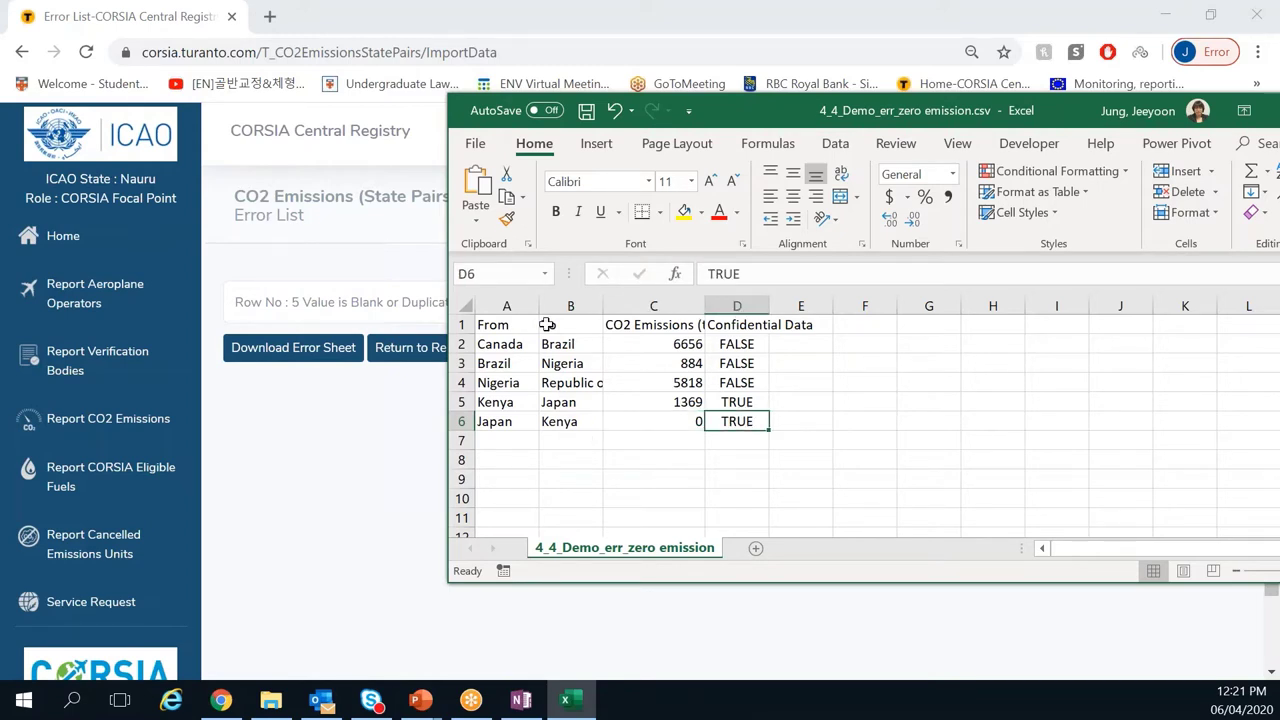
Step: Return to the CO2 emissions report, and in the zero-emission CSV compare the Japan to Kenya row with the four data rows above it
left_click(371, 463)
left_click(466, 347)
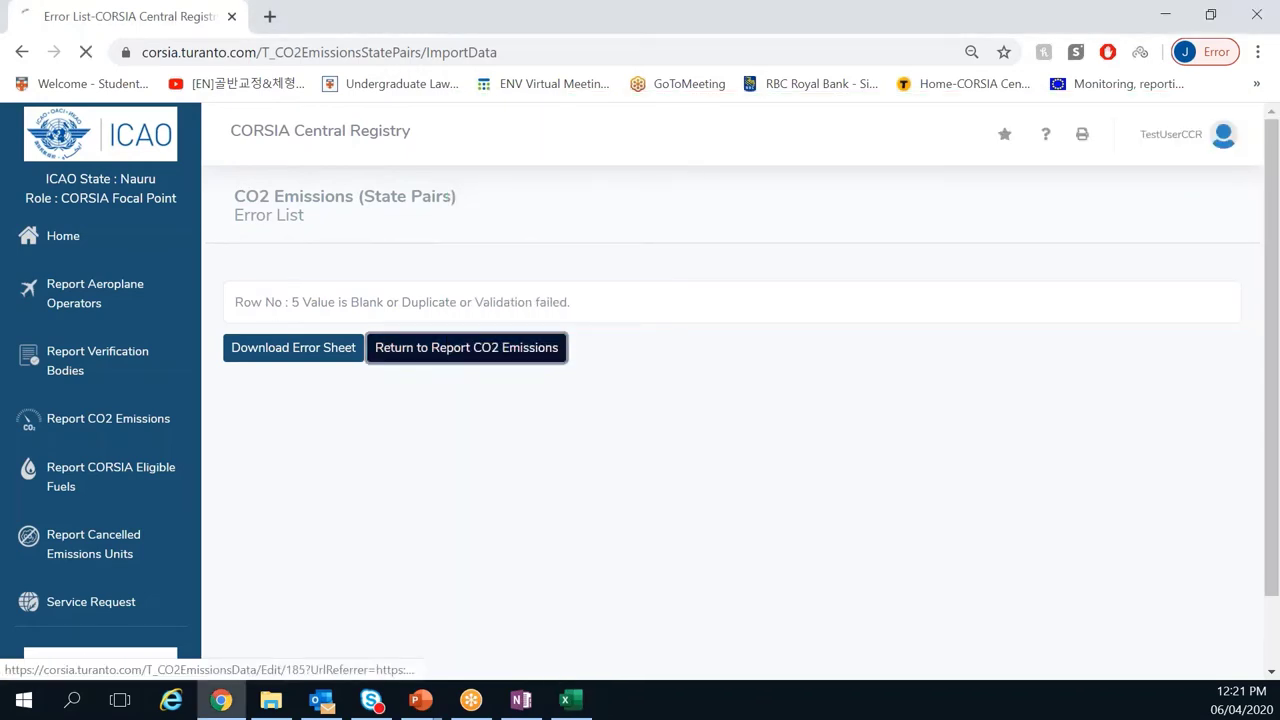
left_click(567, 700)
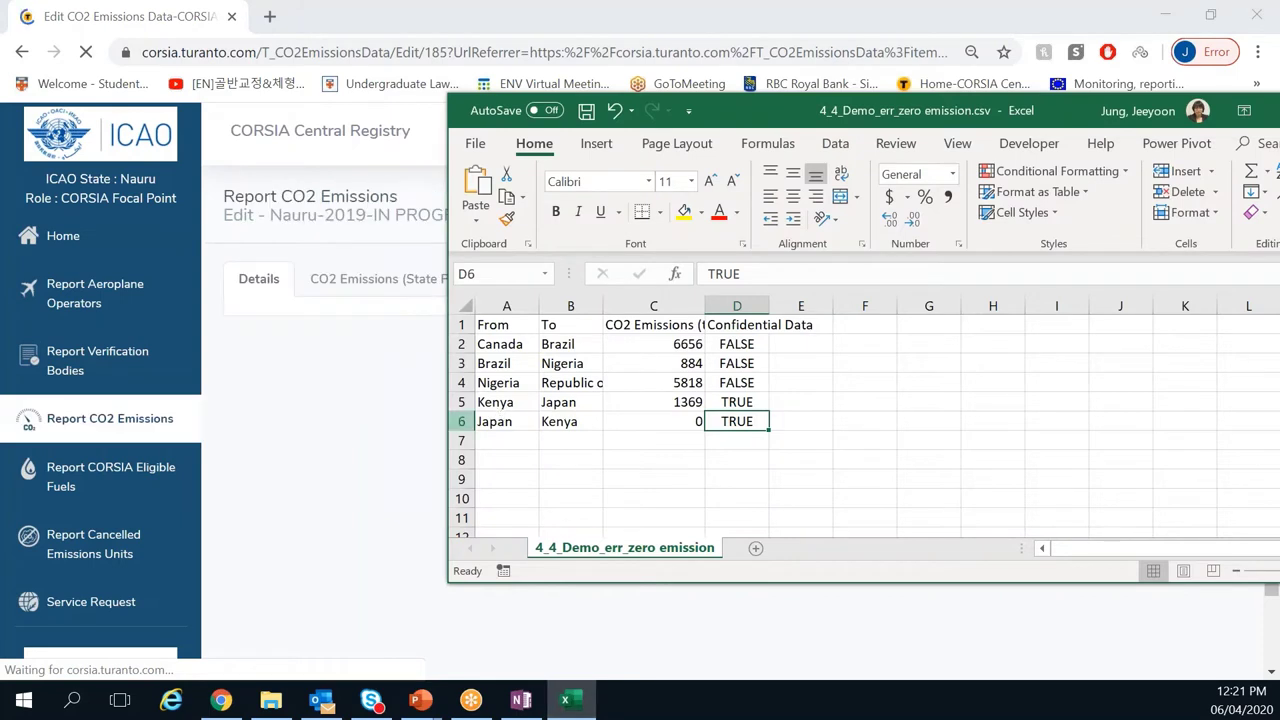
left_click(461, 421)
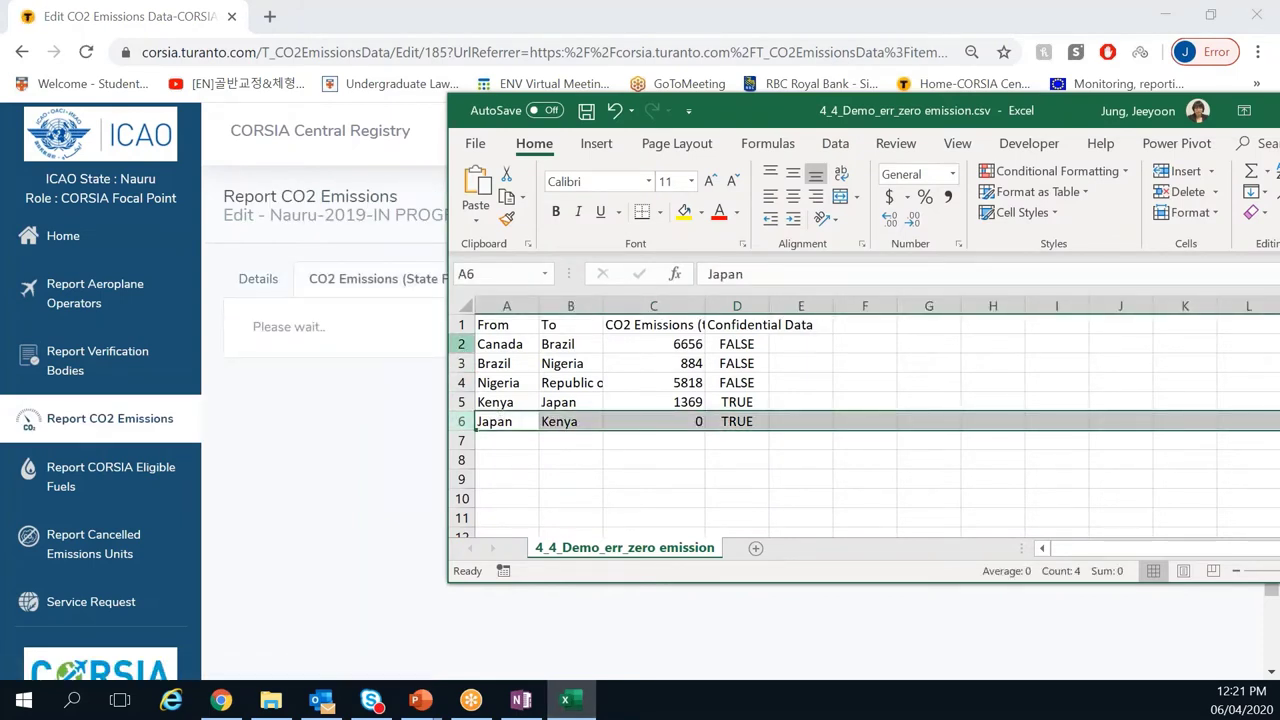
left_click_drag(461, 344, 461, 402)
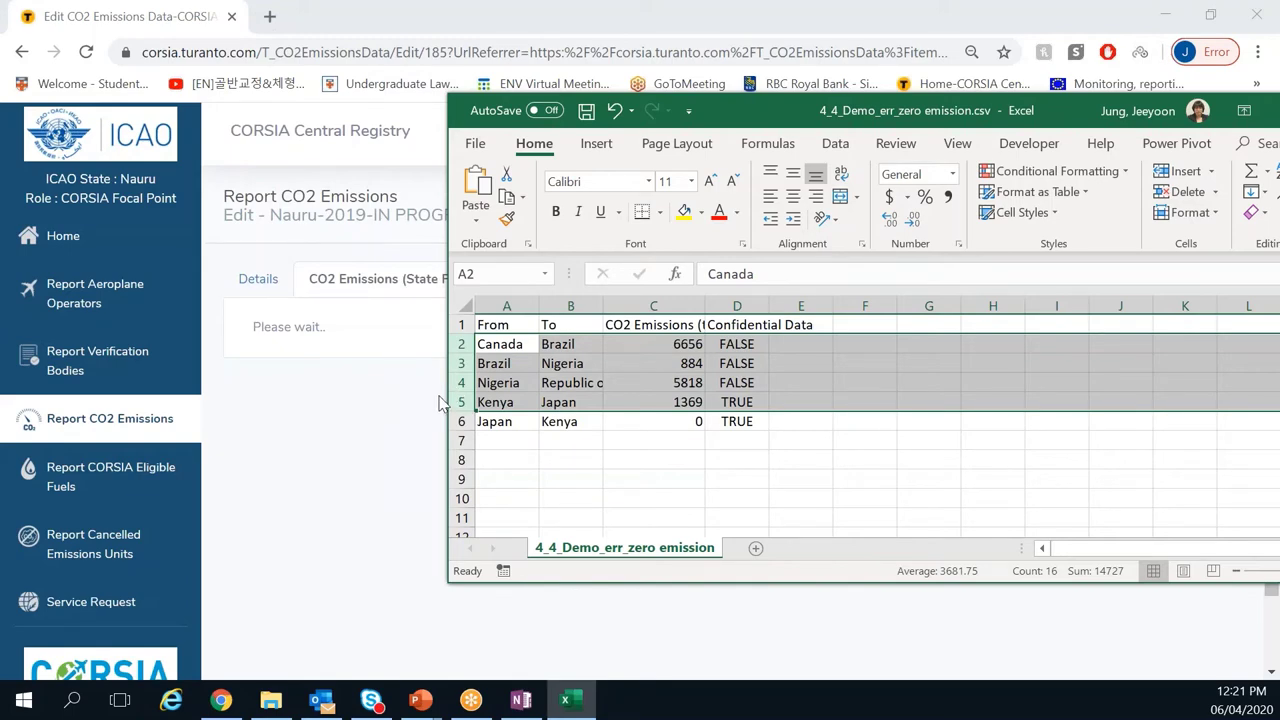
Step: Check the State Pairs list in the registry for the pairs from the zero-emission CSV
left_click(378, 262)
scroll(454, 429, "down", 2)
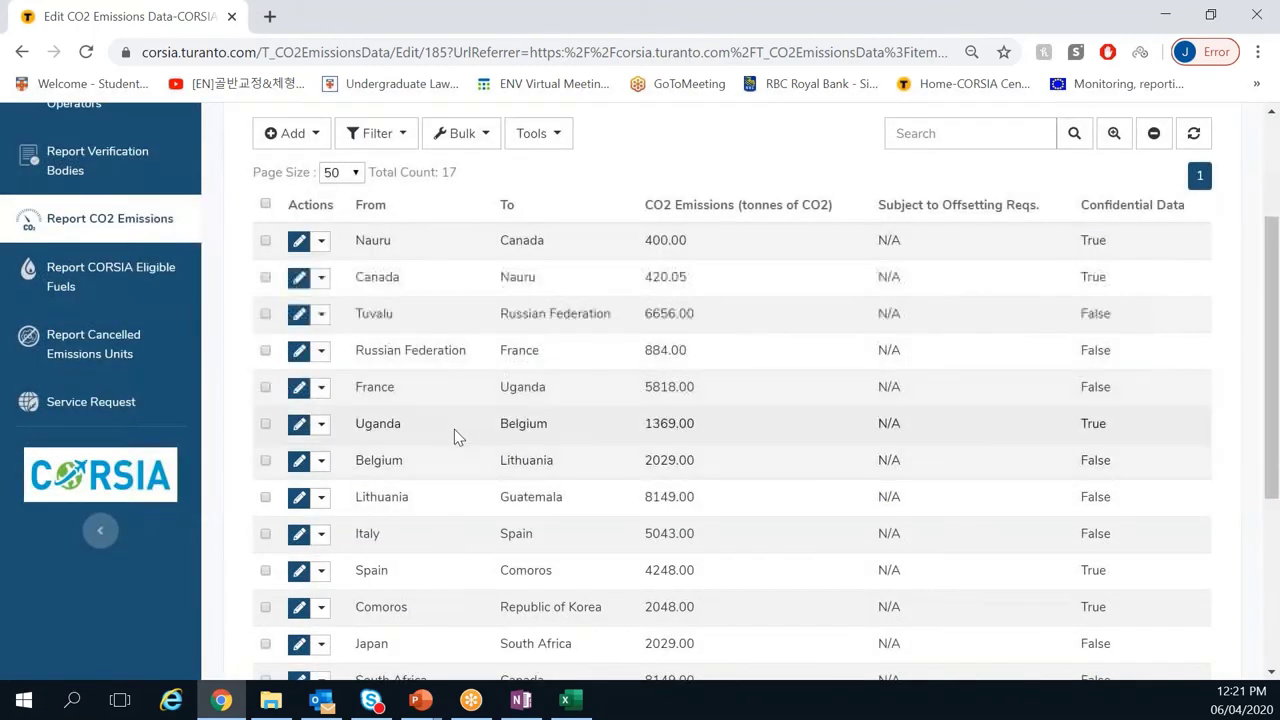
scroll(455, 400, "down", 2)
scroll(474, 429, "down", 1)
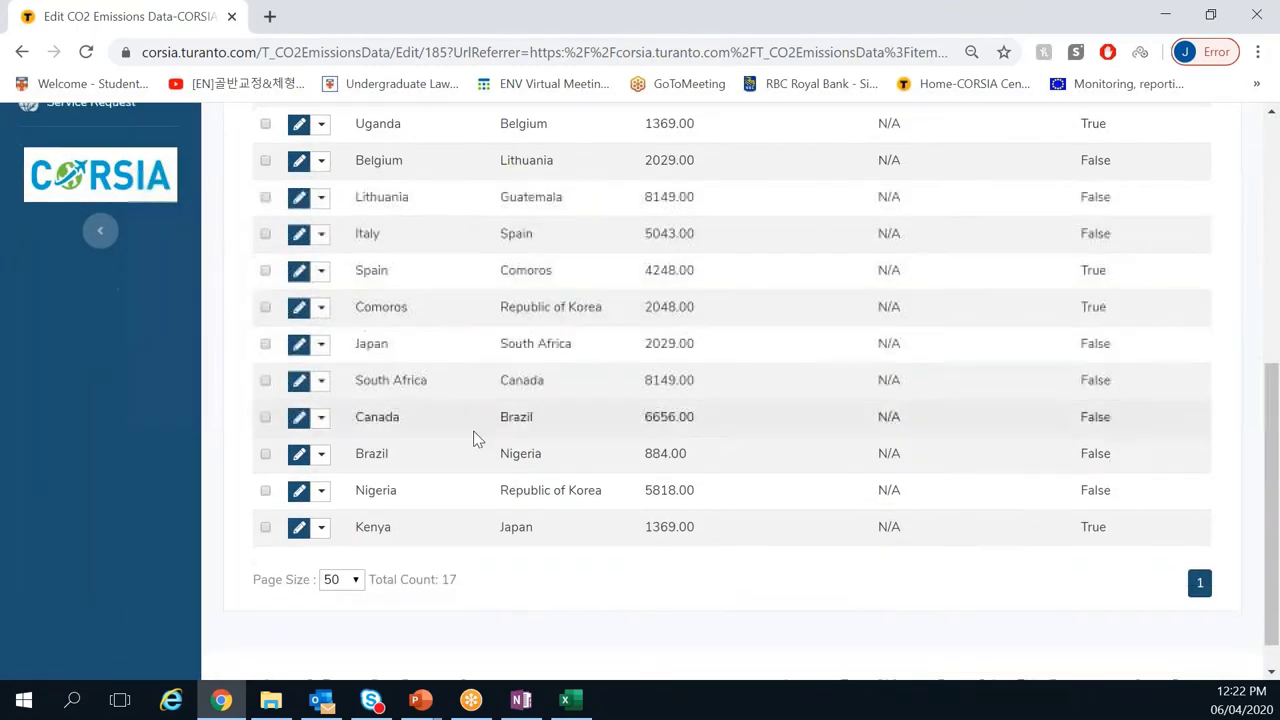
scroll(474, 438, "down", 1)
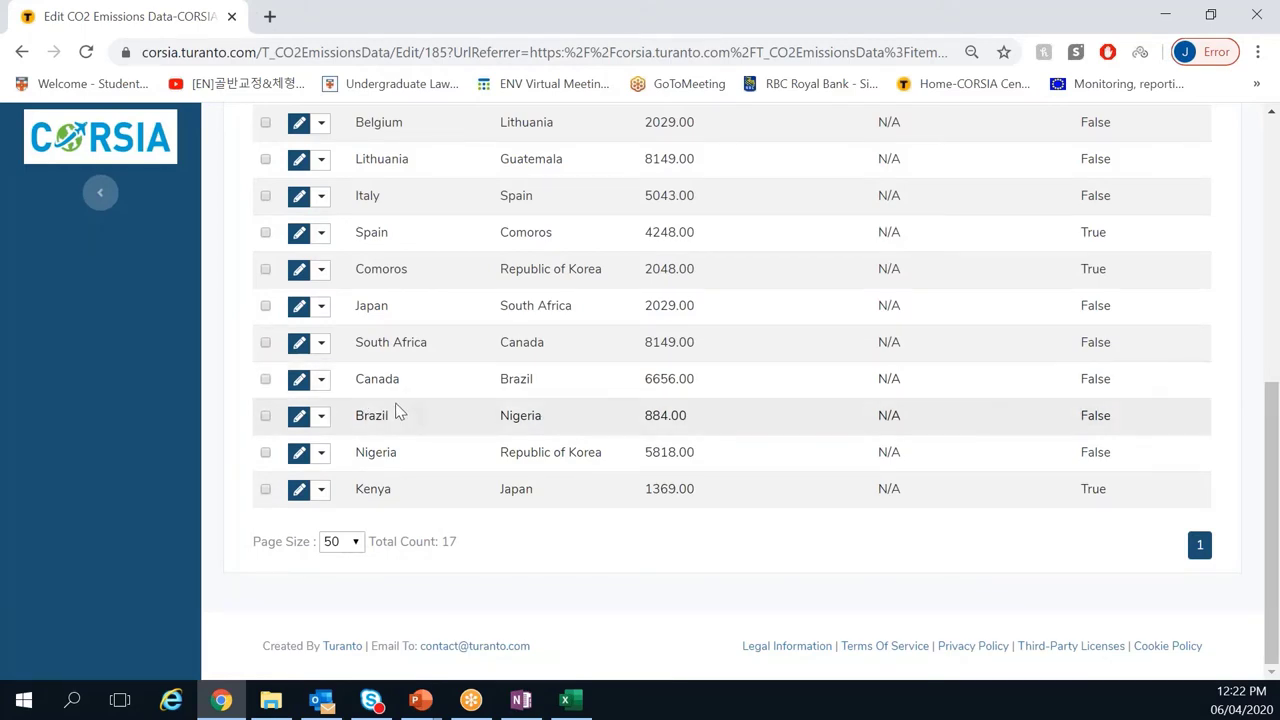
scroll(397, 411, "up", 1)
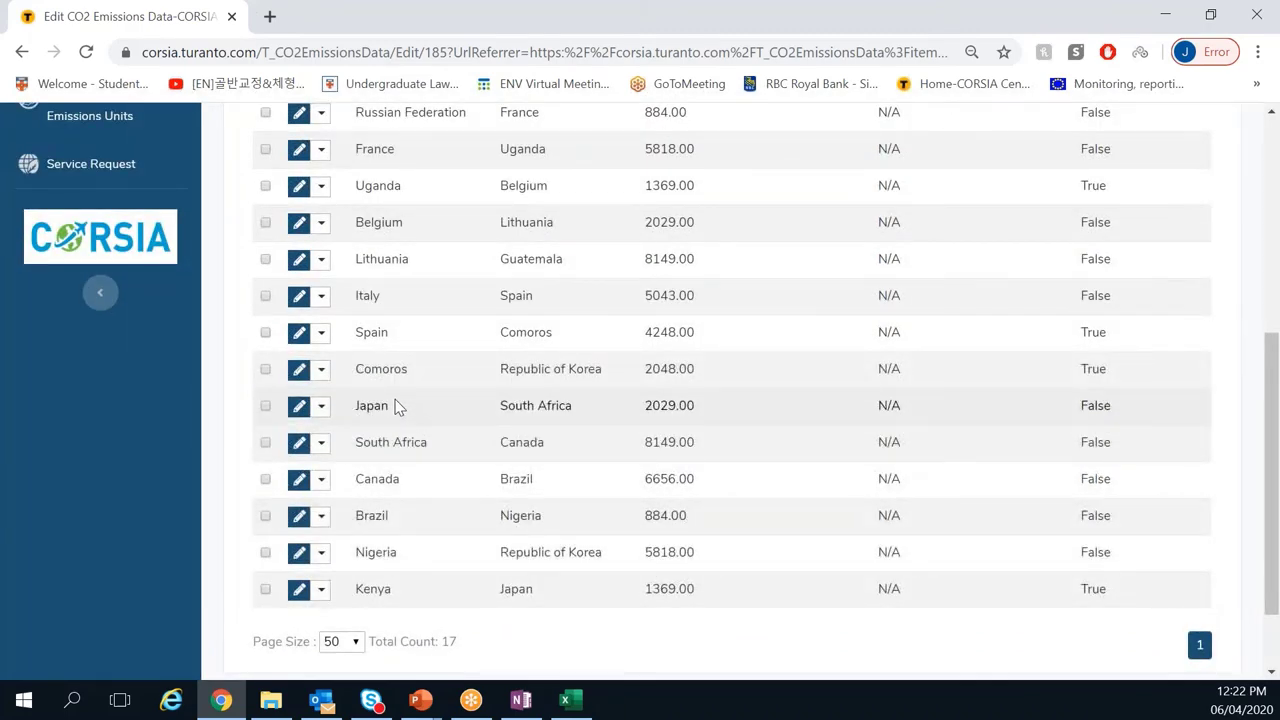
scroll(397, 411, "up", 1)
scroll(395, 405, "up", 1)
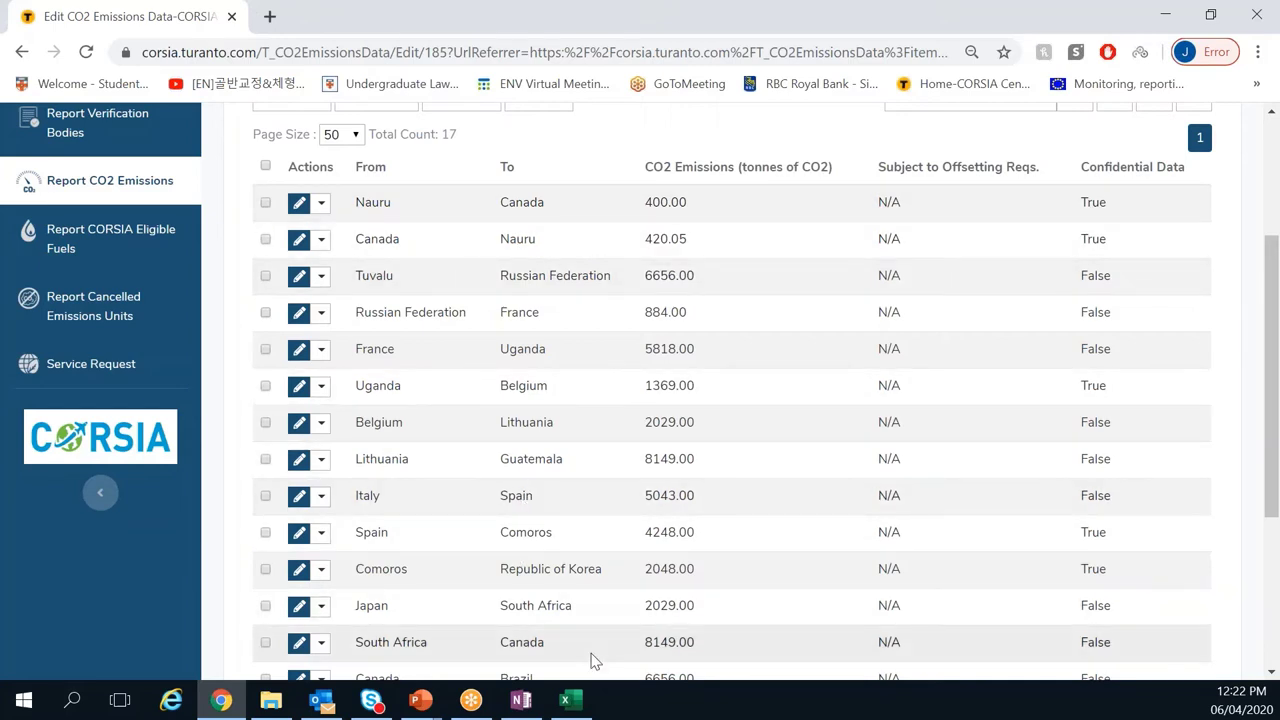
Step: Open 4_1_Demo_corr.csv in Excel and widen the From and To columns to show the full state names
left_click(274, 704)
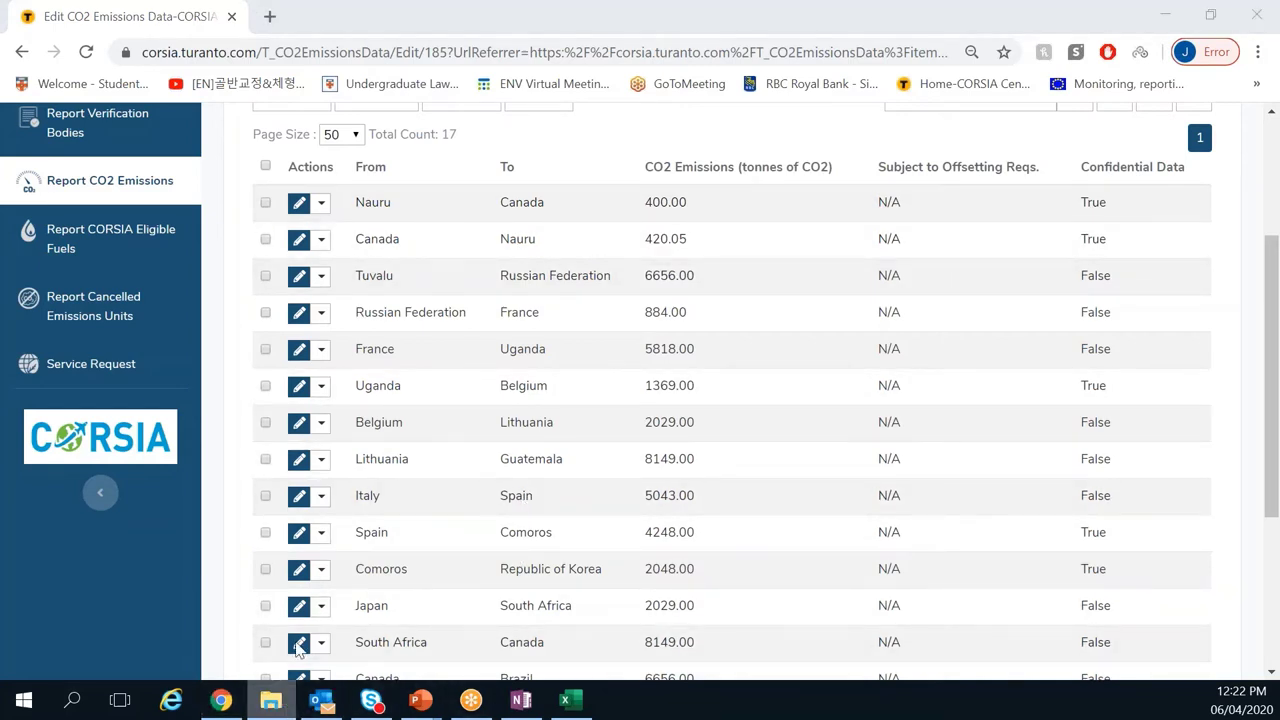
left_click(270, 704)
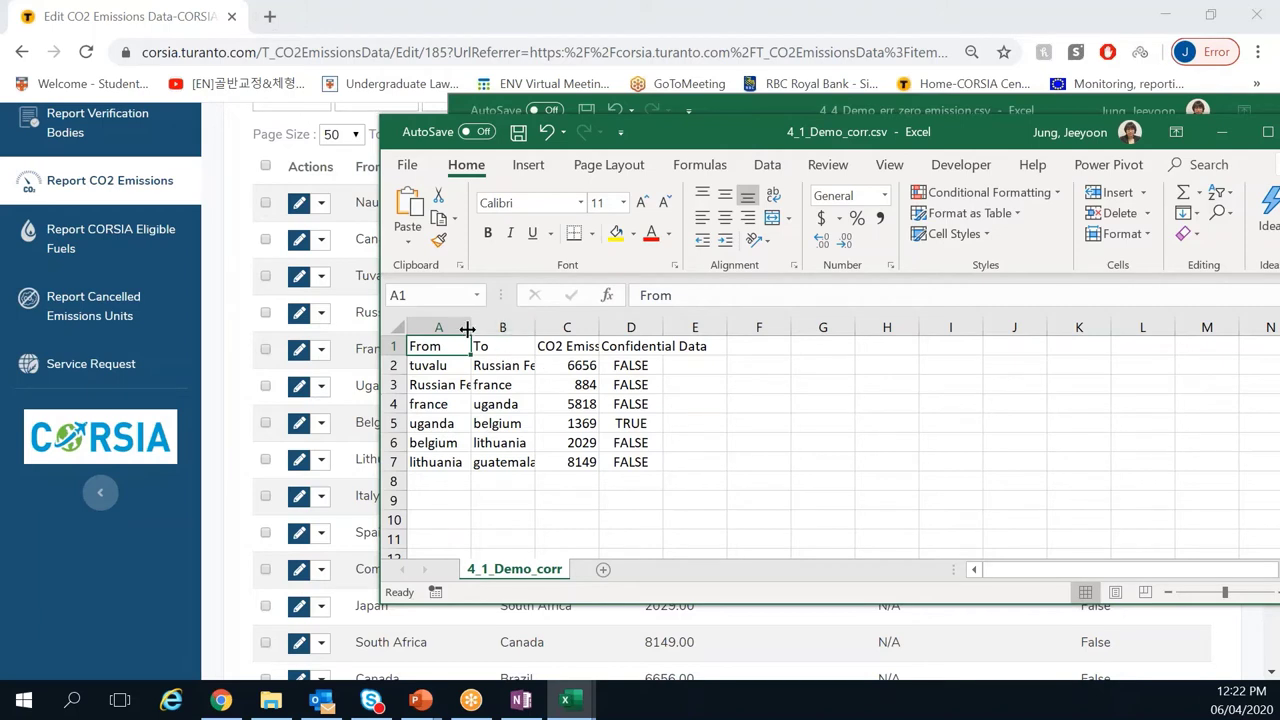
left_click_drag(455, 326, 535, 327)
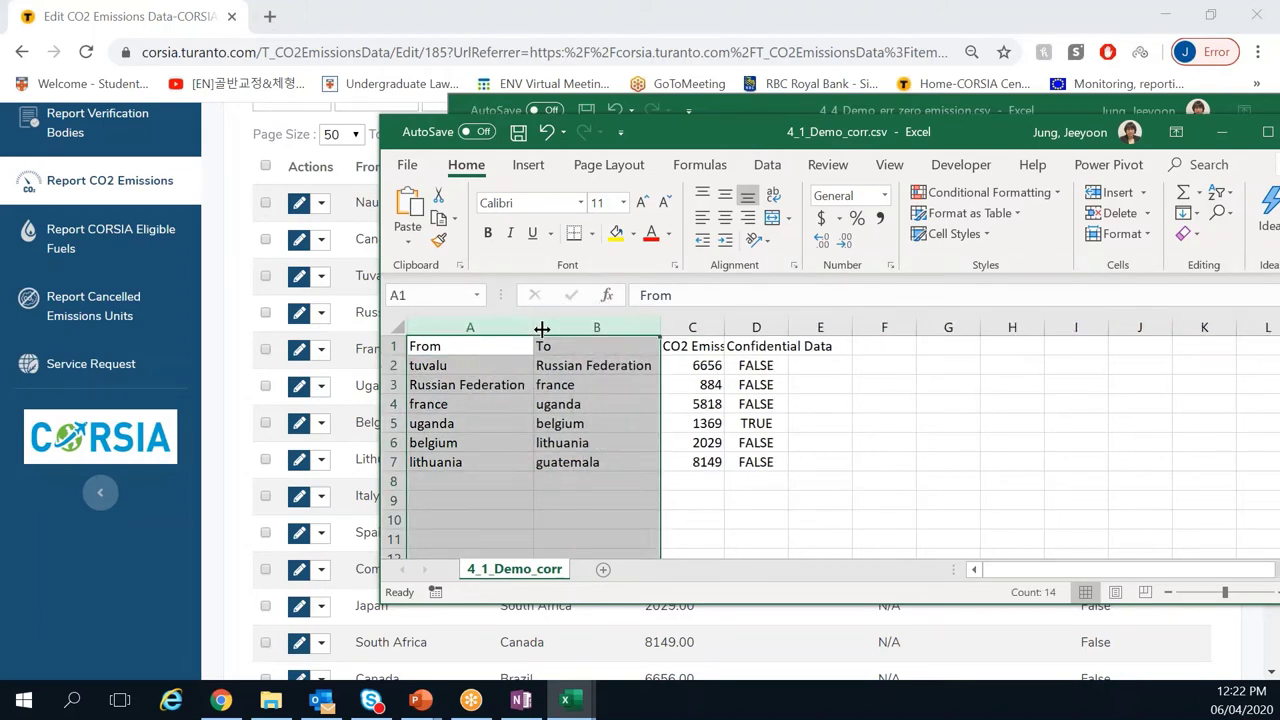
left_click(628, 421)
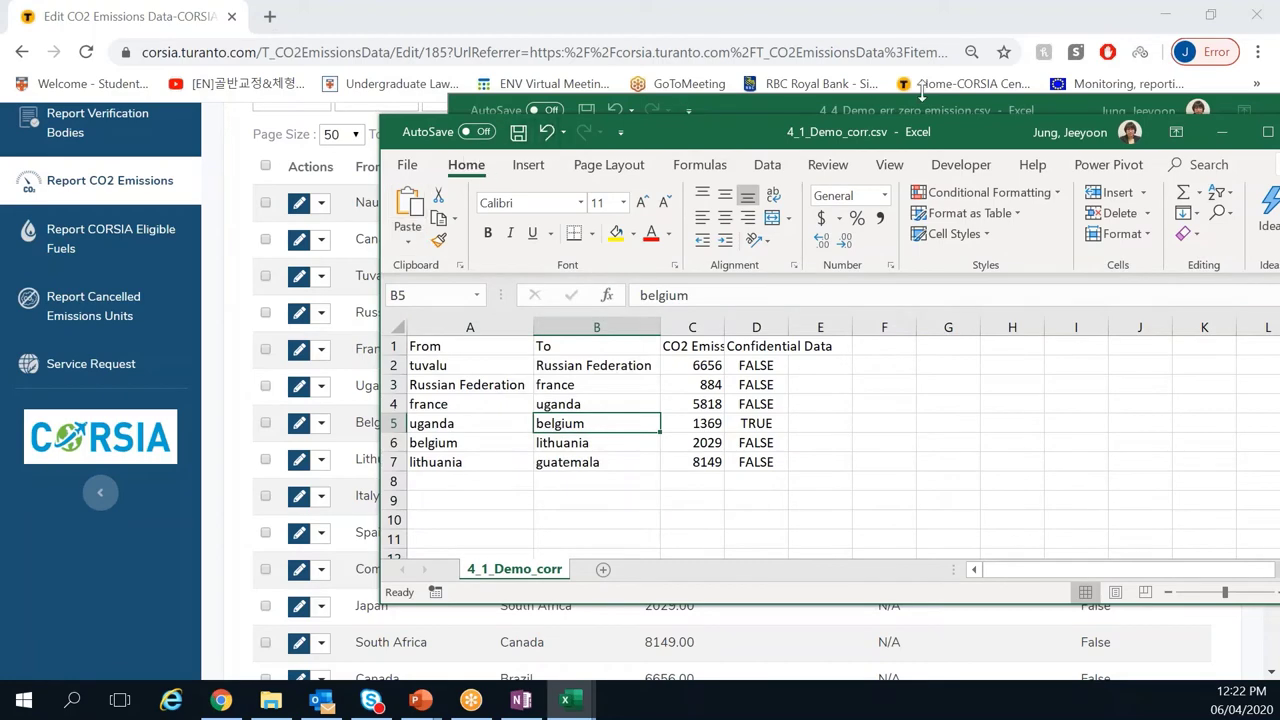
Step: Try to import 4_1_Demo_corr.csv again into Nauru's 2019 State Pairs with the default mapping, confirming the previewed data
left_click(226, 253)
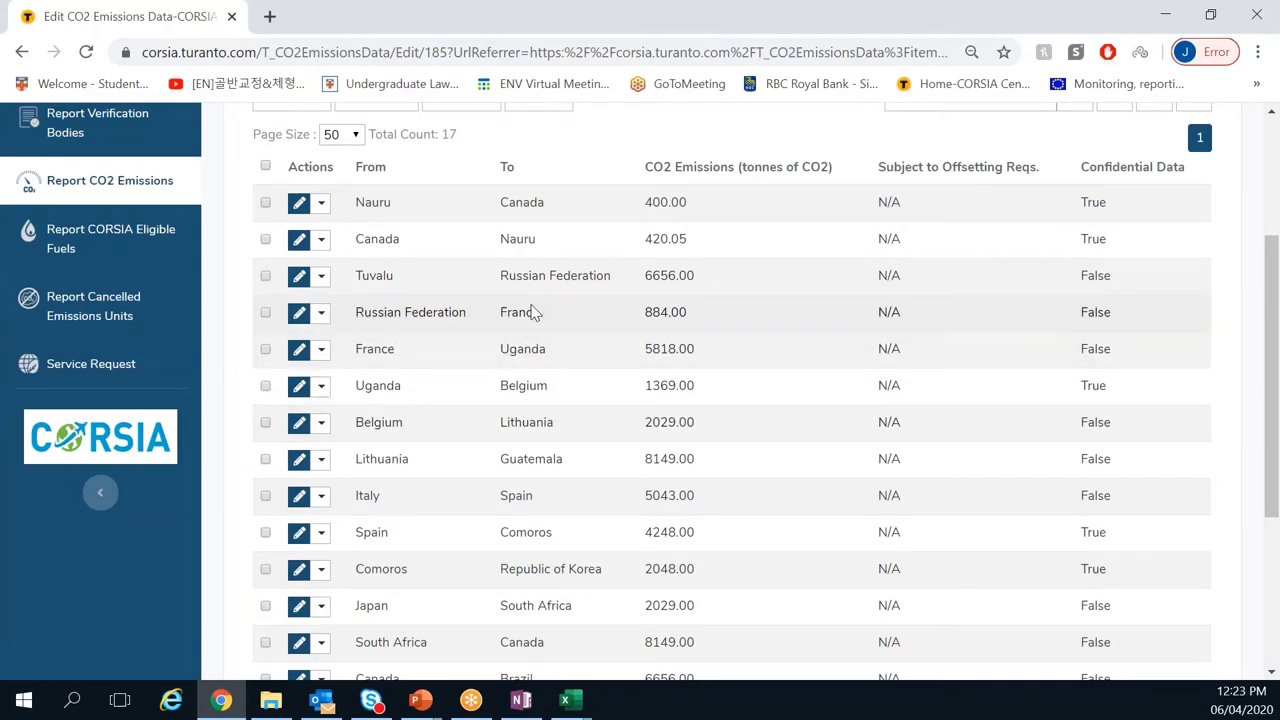
scroll(536, 340, "up", 1)
scroll(536, 358, "up", 1)
left_click(538, 195)
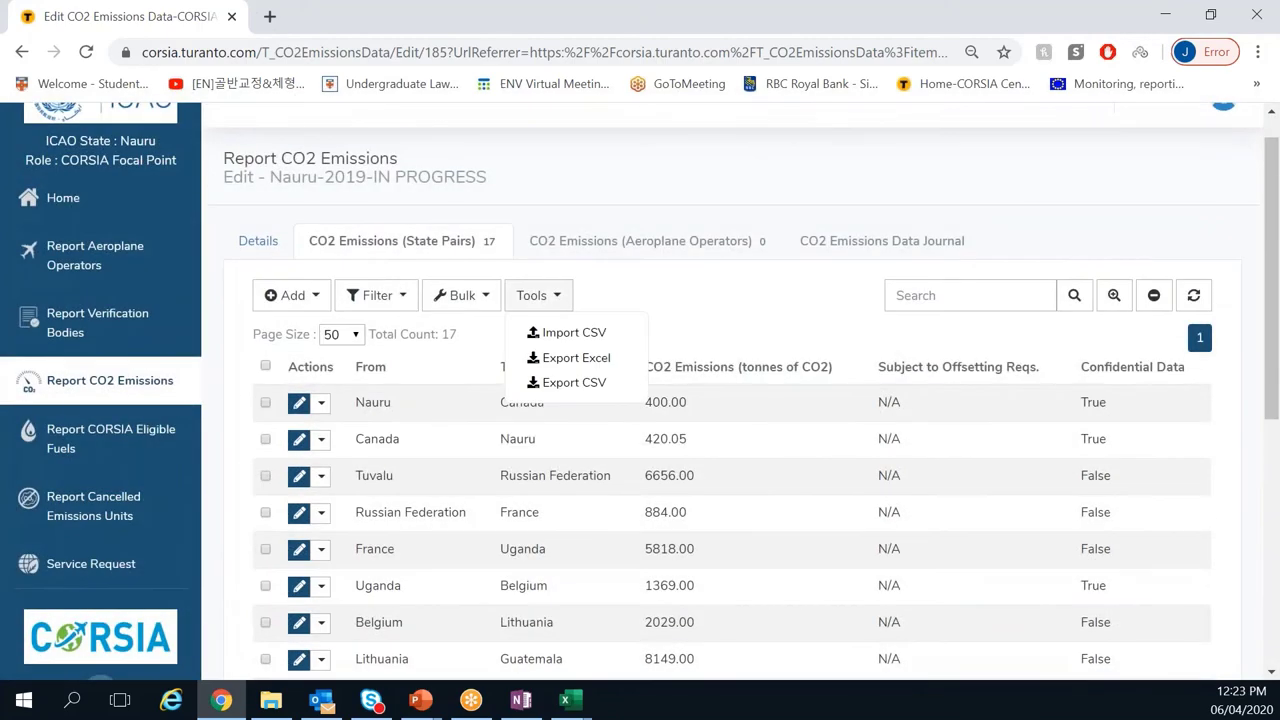
left_click(566, 334)
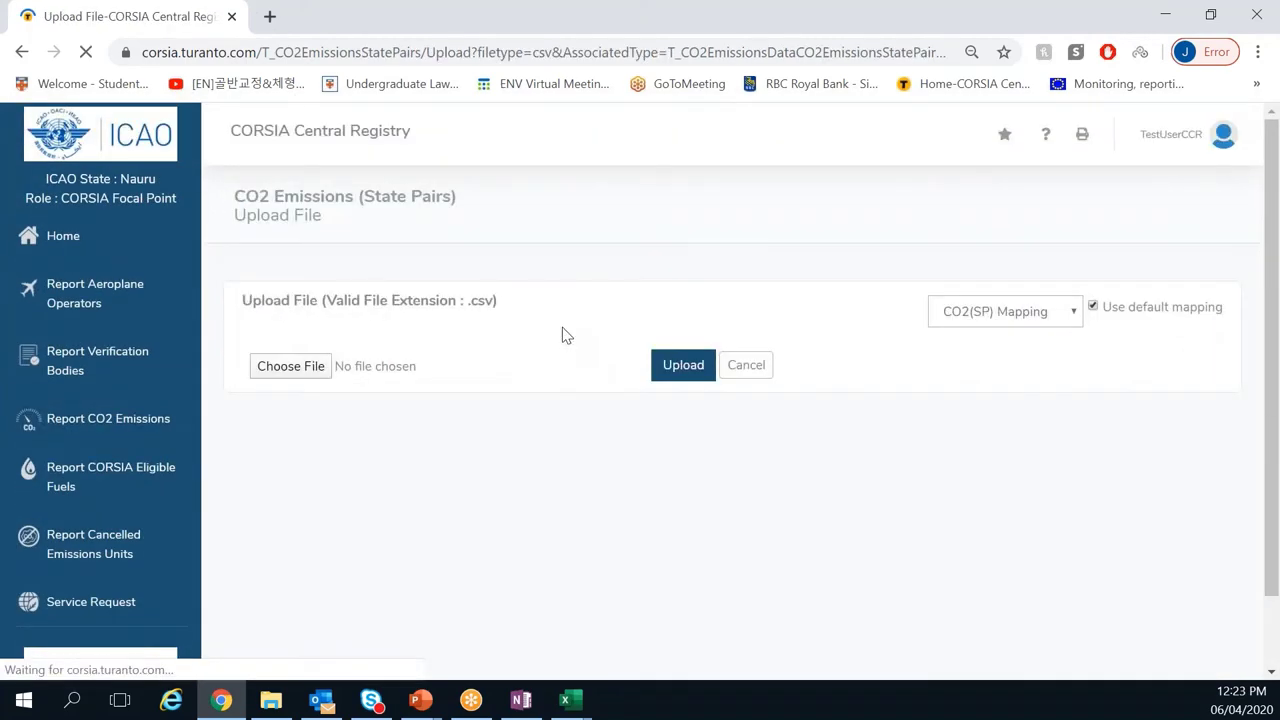
left_click(296, 372)
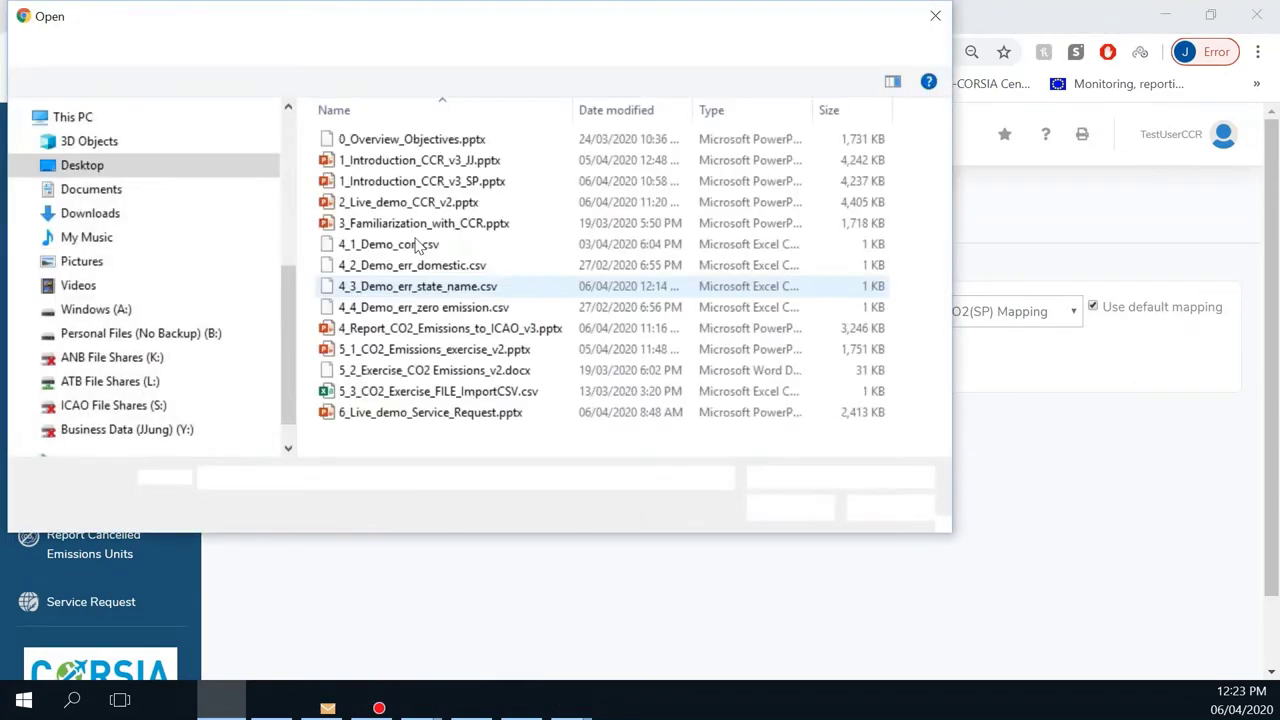
left_click(420, 252)
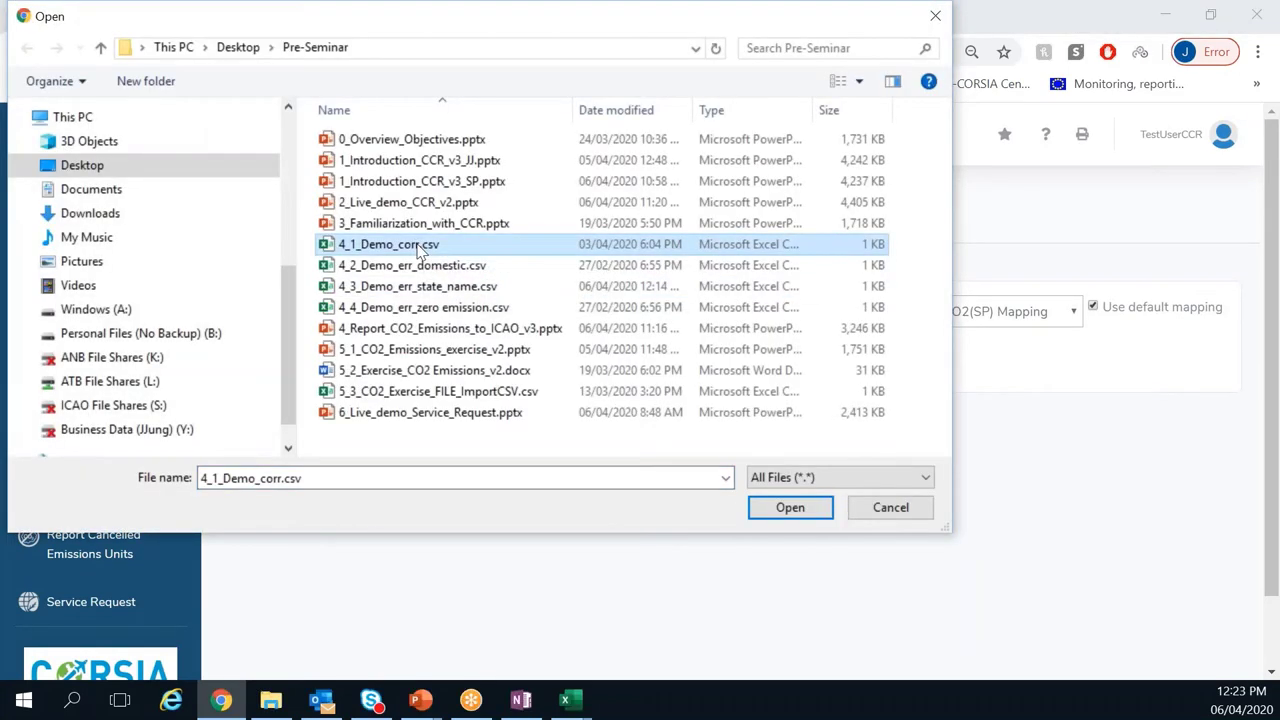
double_click(422, 247)
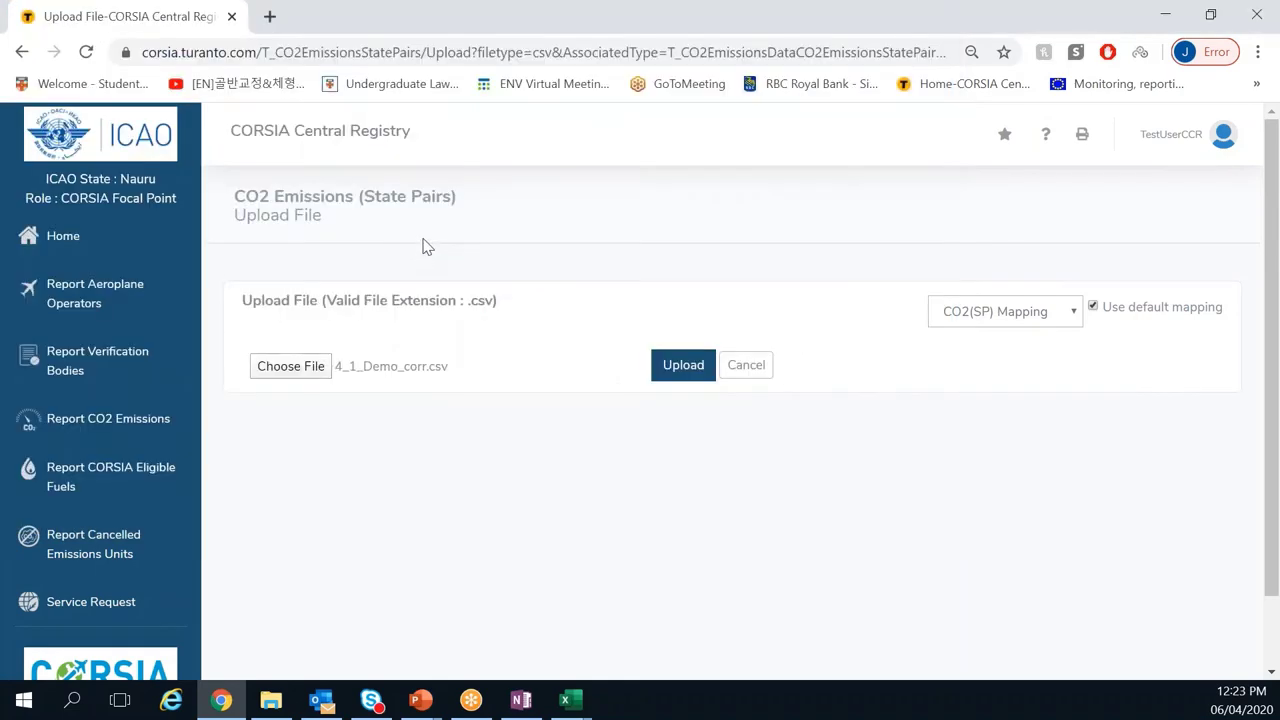
left_click(685, 367)
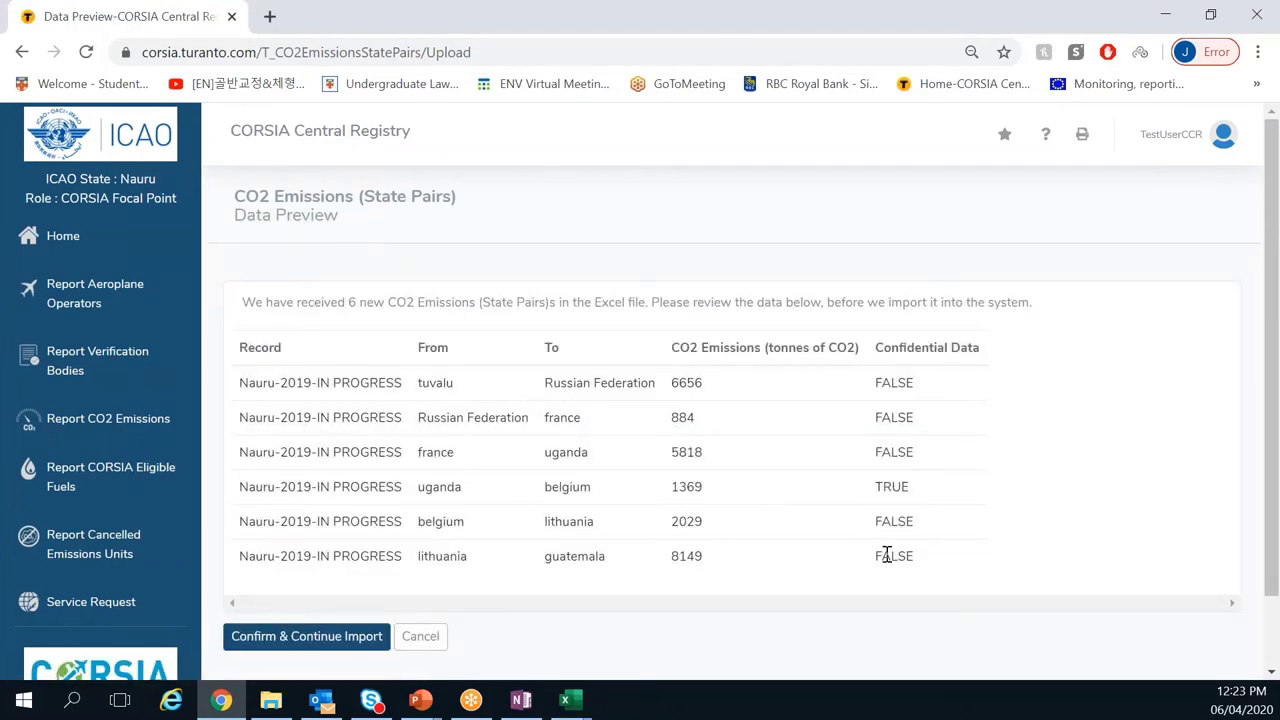
left_click(343, 642)
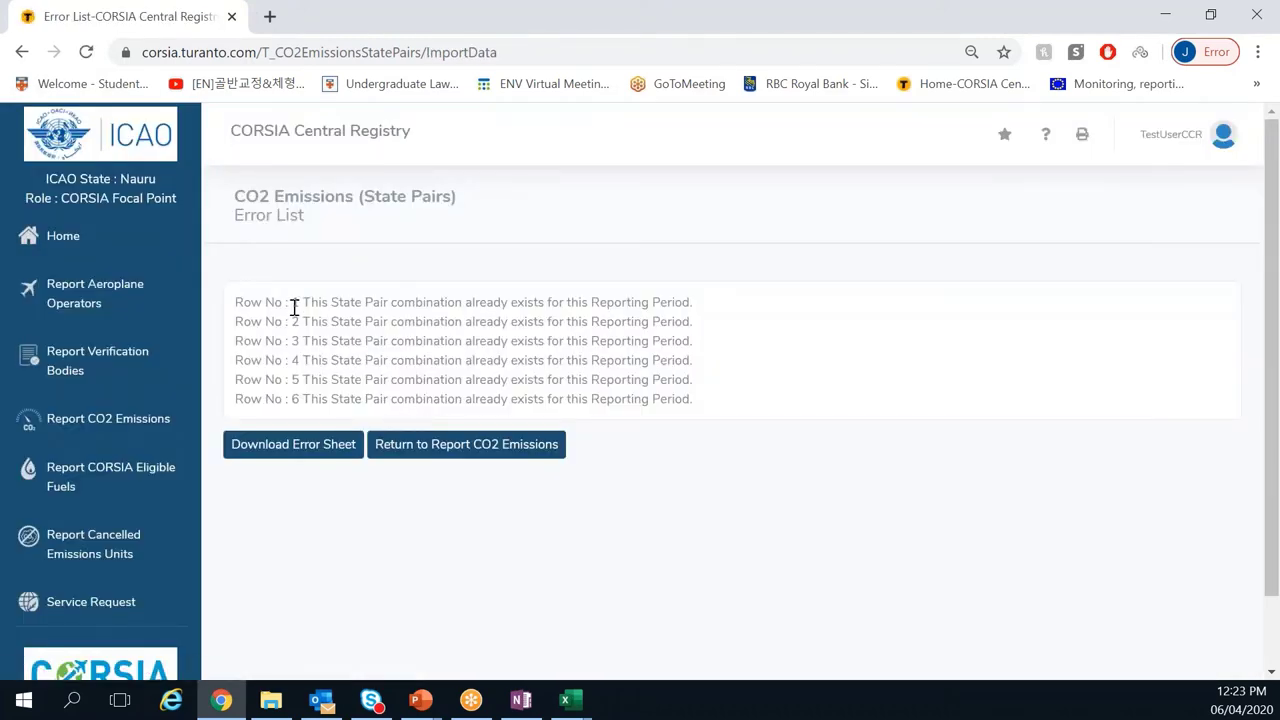
Step: Read the State Pair errors listed for the repeated import and return to the CO2 emissions report
left_click_drag(302, 302, 462, 302)
left_click(565, 304)
left_click_drag(692, 309, 592, 302)
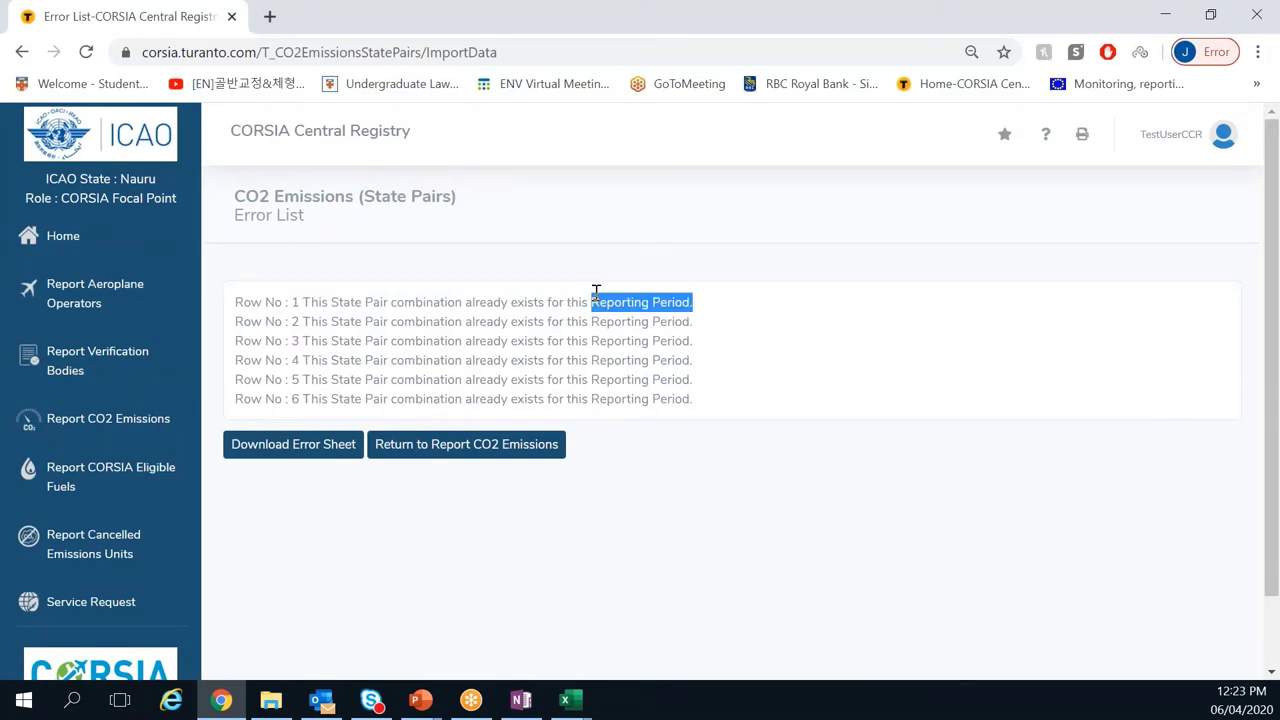
left_click(592, 302)
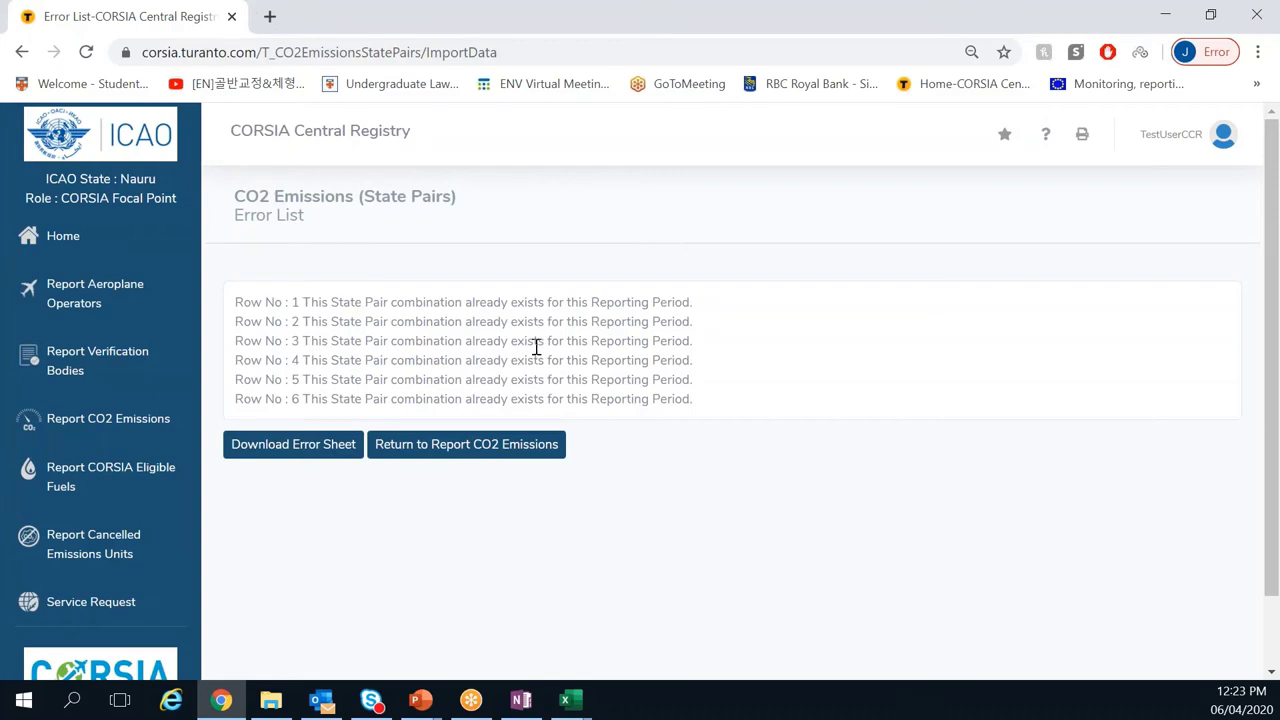
left_click(397, 457)
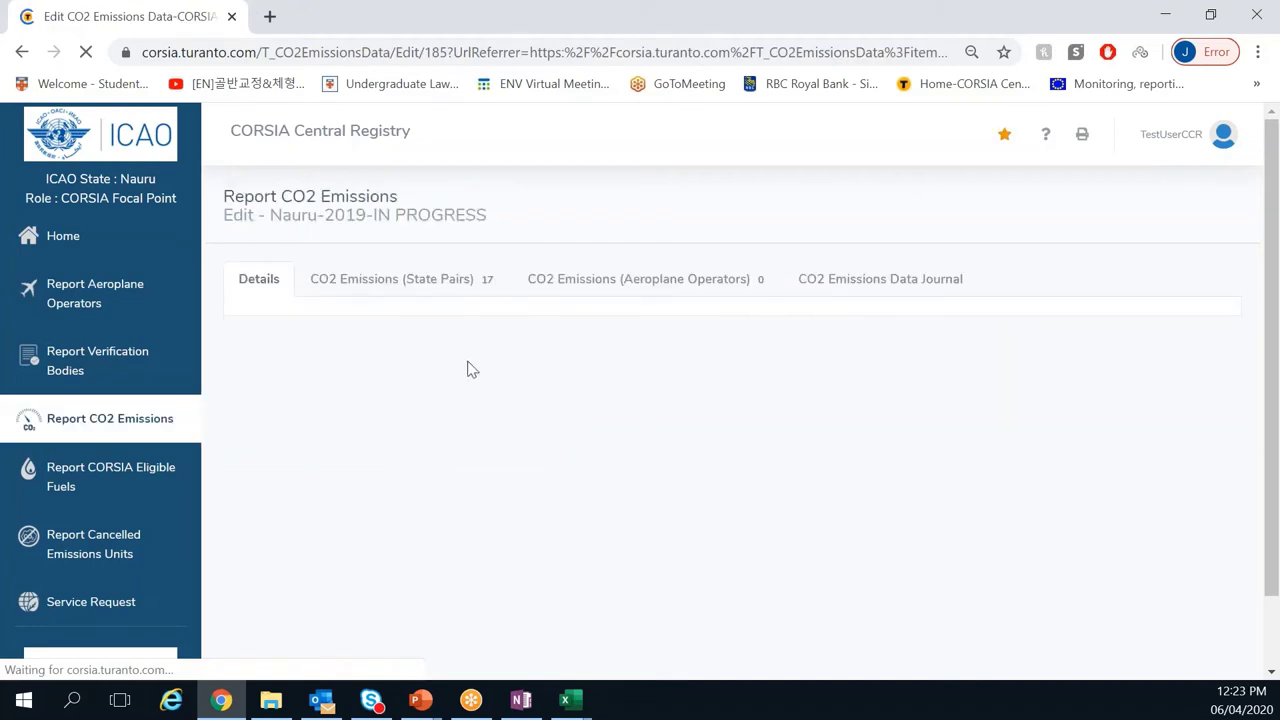
Step: Set the CO2 emissions of the Tuvalu–Russian Federation pair in Nauru's 2019 State Pairs to 12006.00 tonnes and save the record
left_click(419, 285)
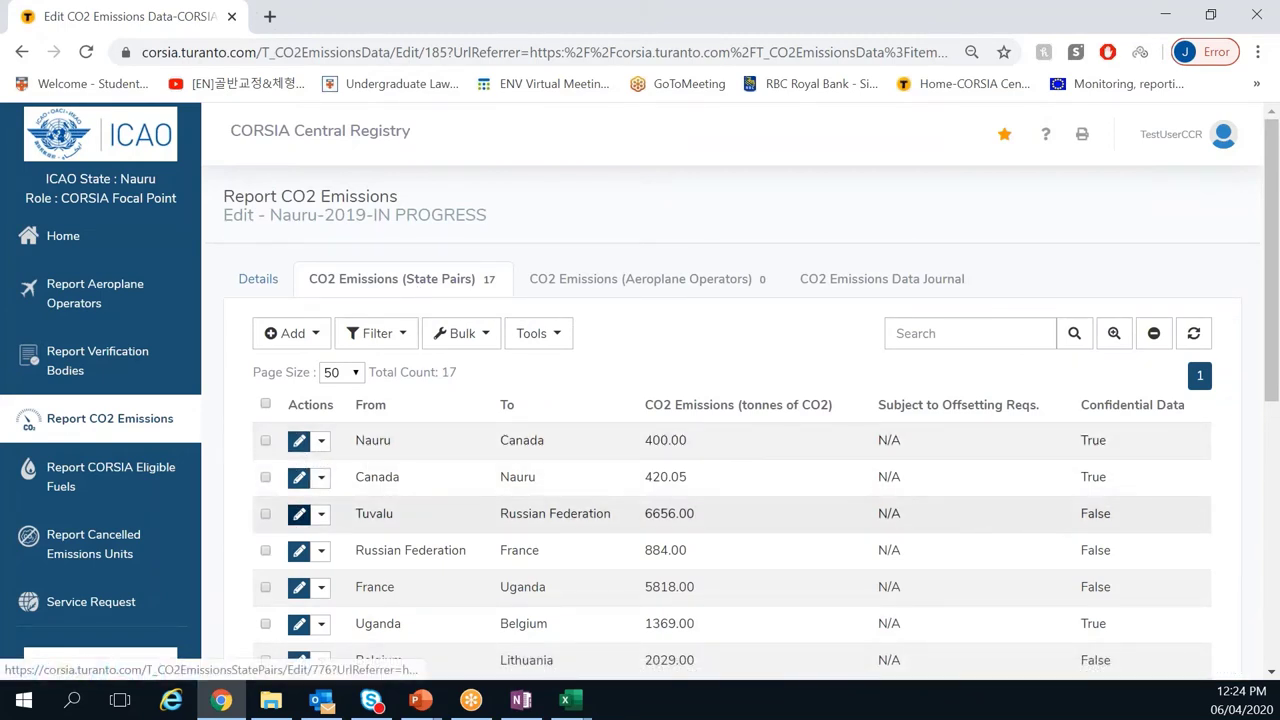
left_click(298, 520)
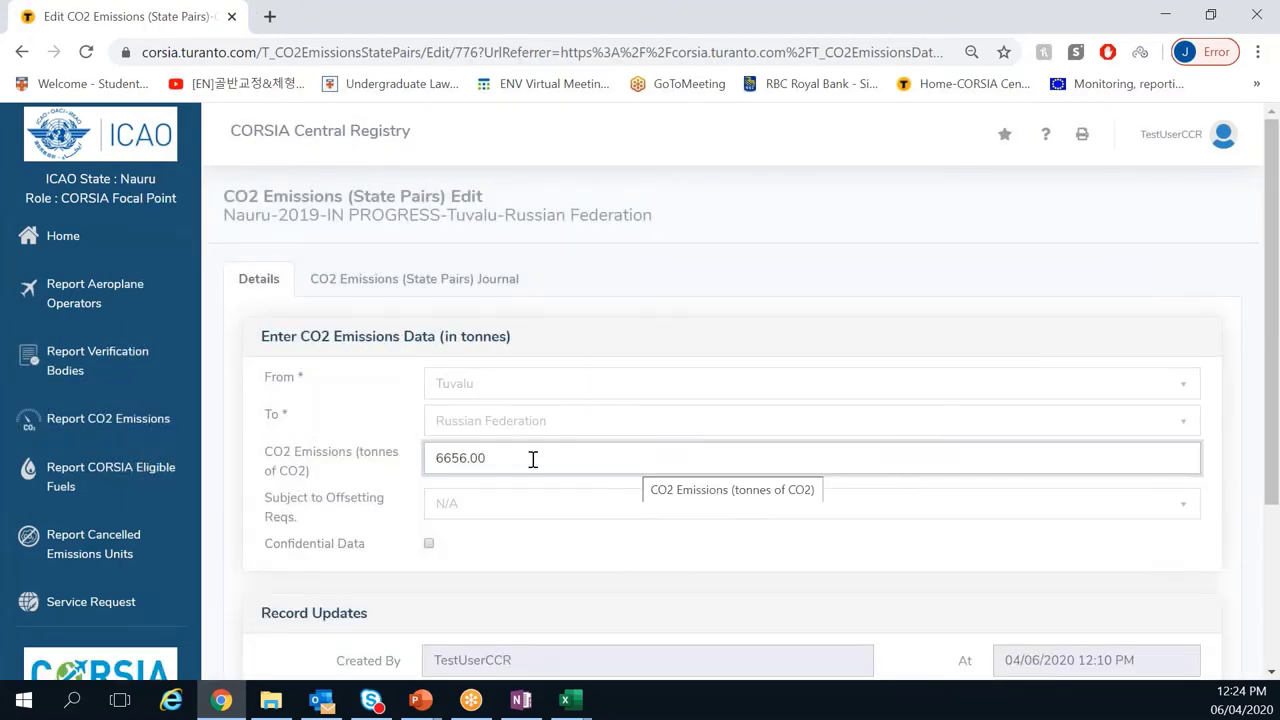
left_click_drag(457, 458, 383, 455)
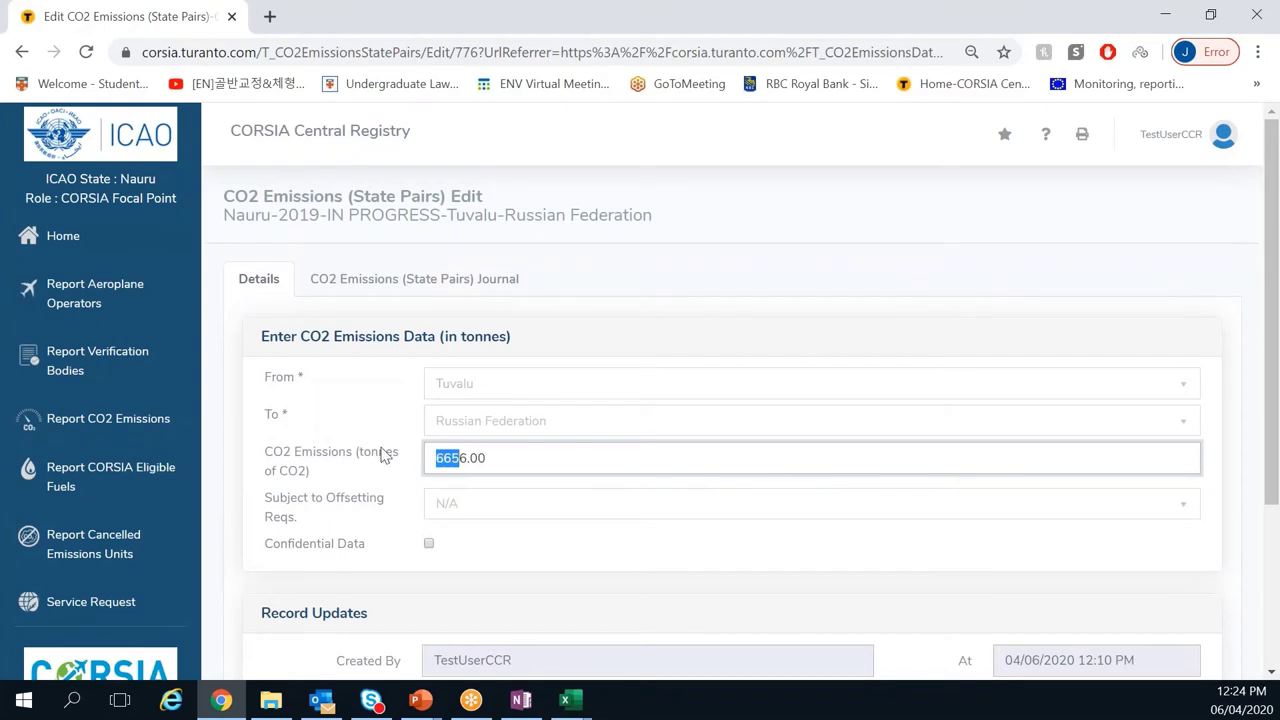
type("1200")
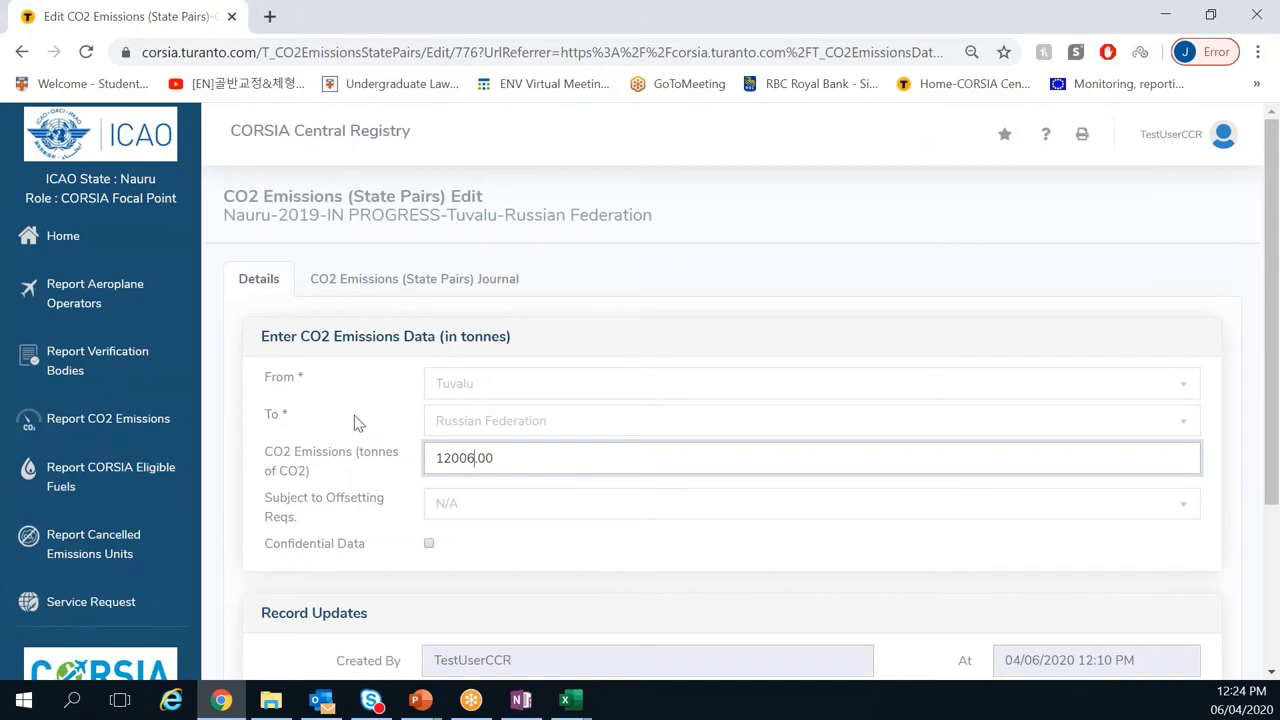
scroll(301, 395, "down", 1)
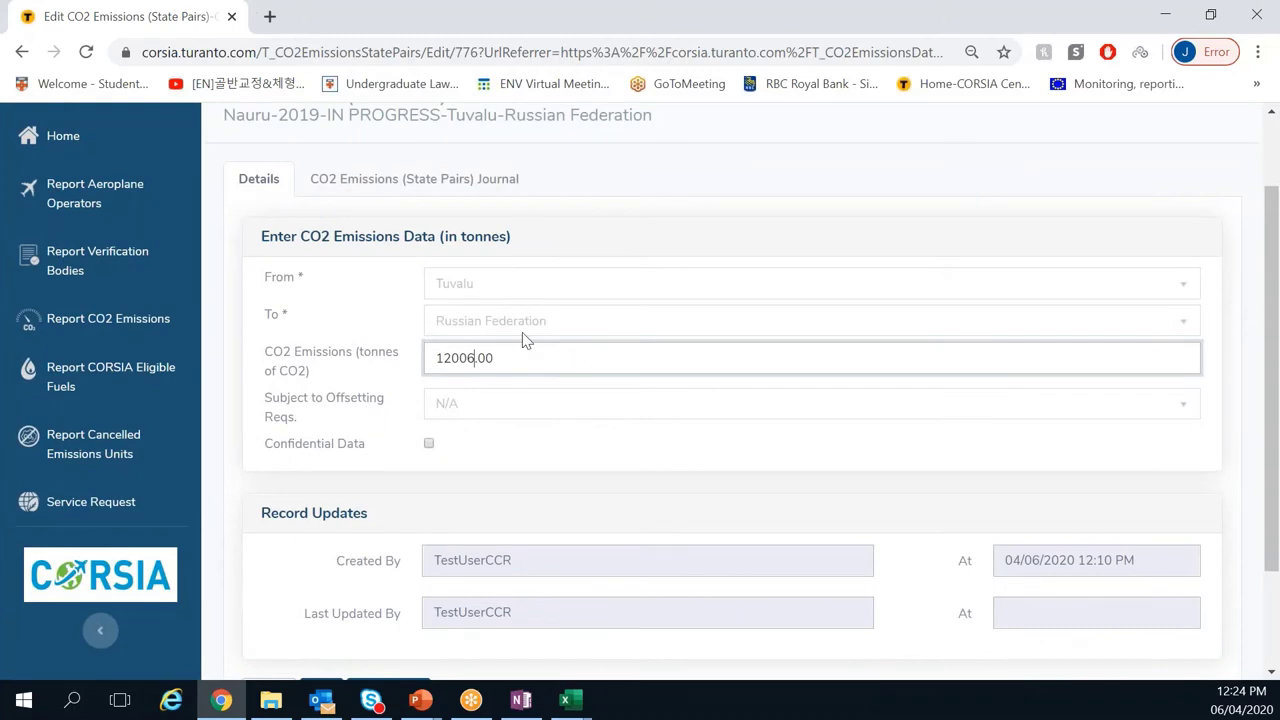
scroll(517, 354, "down", 1)
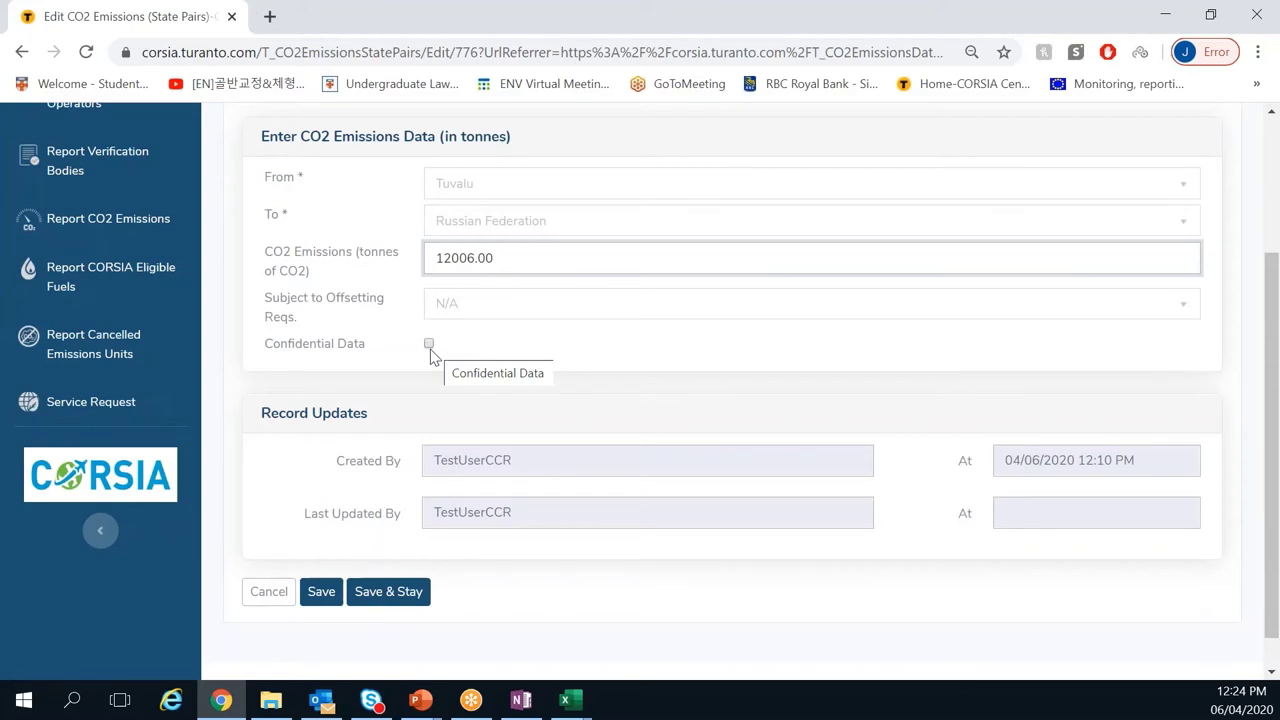
left_click(318, 598)
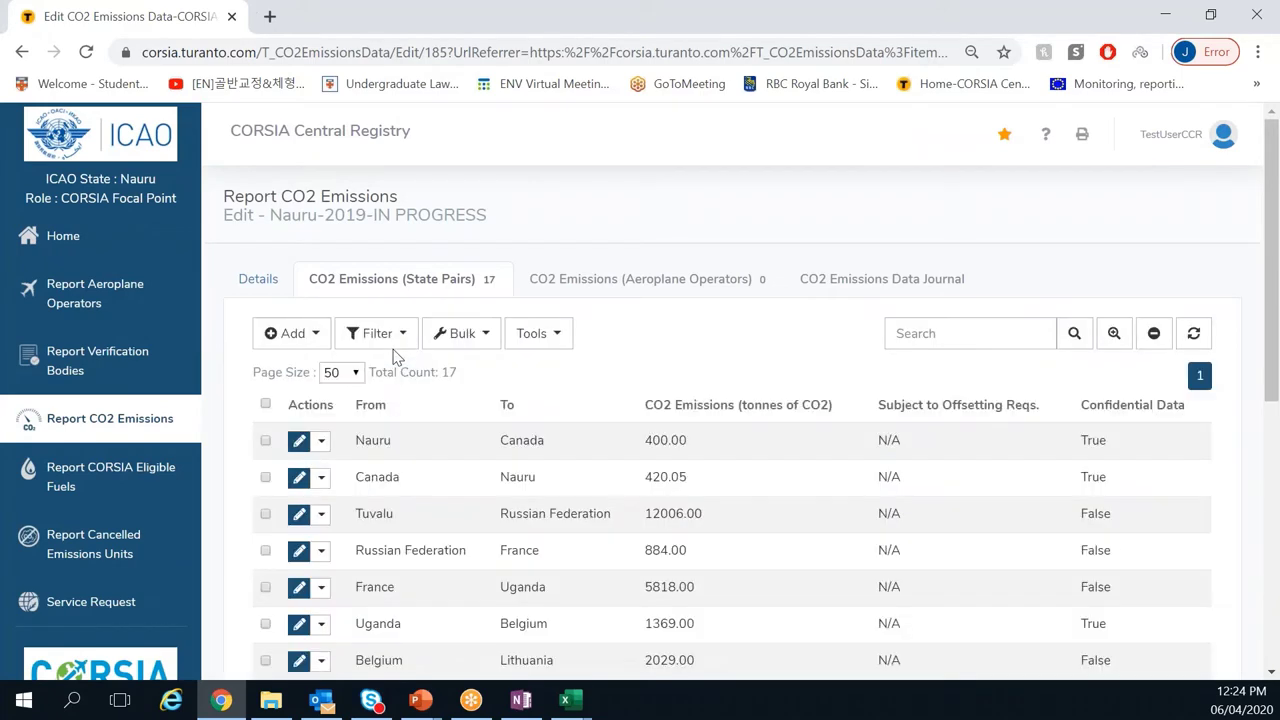
scroll(435, 400, "down", 1)
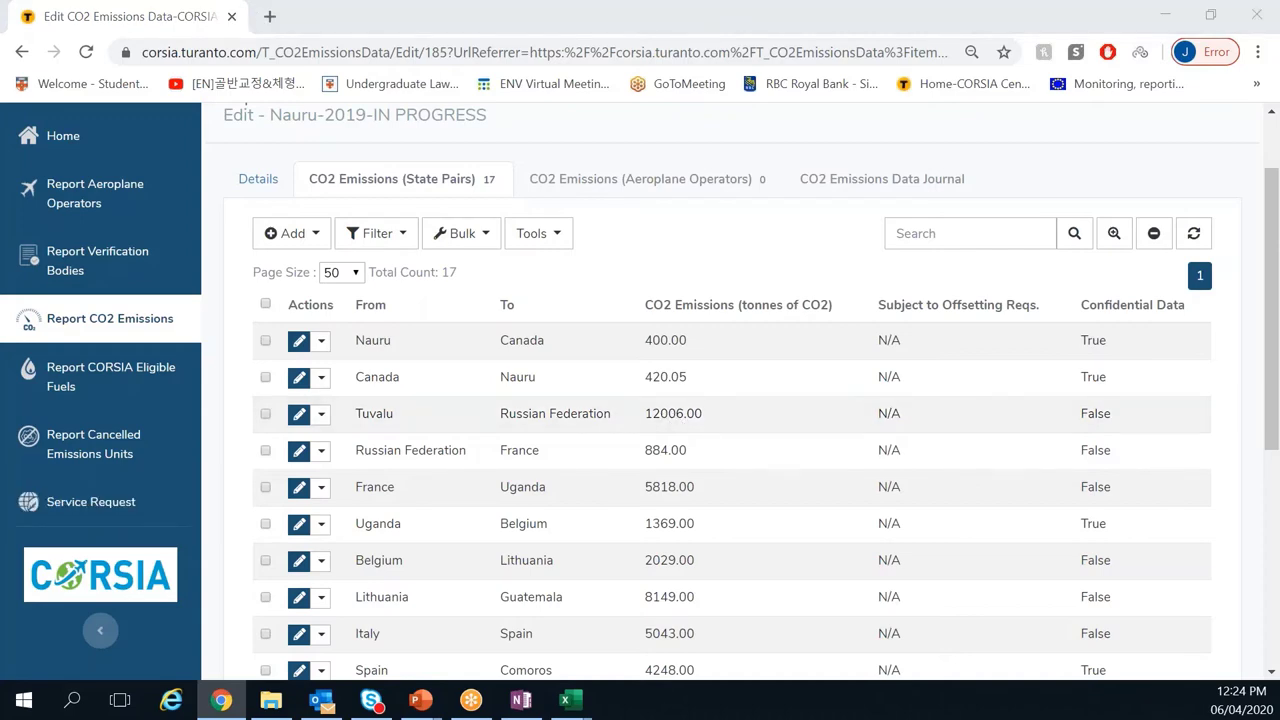
key("super+d")
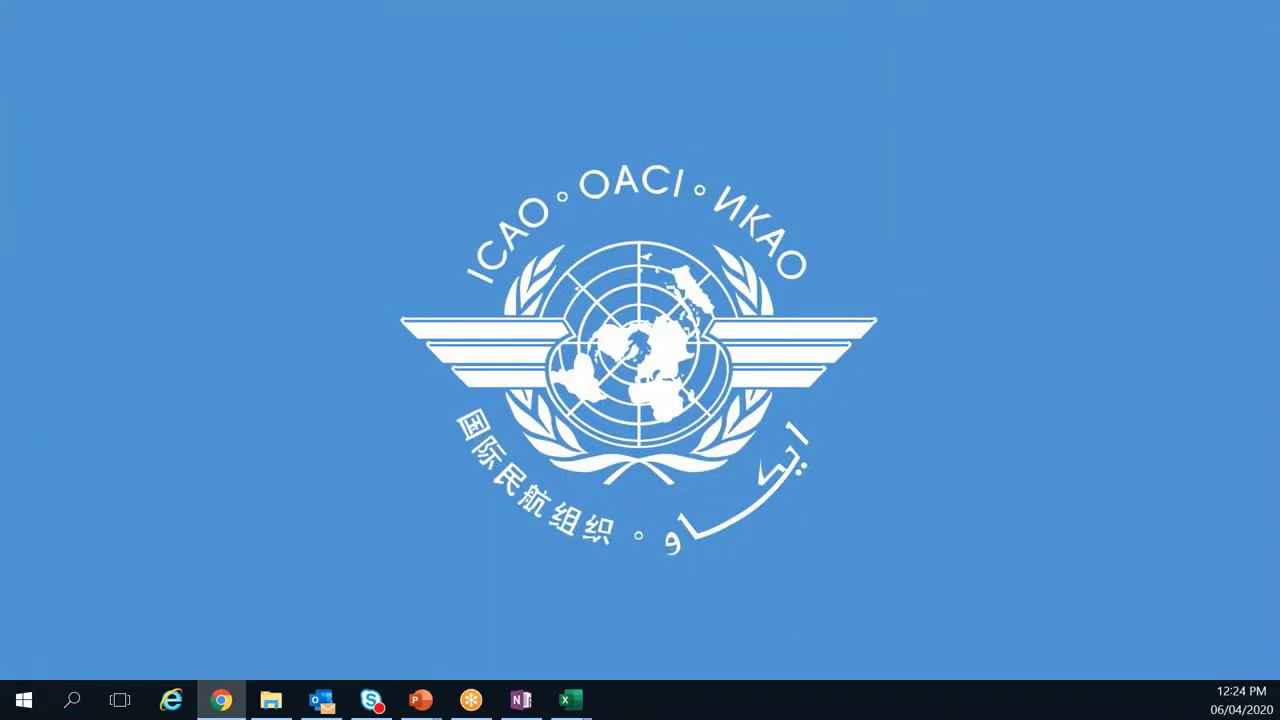
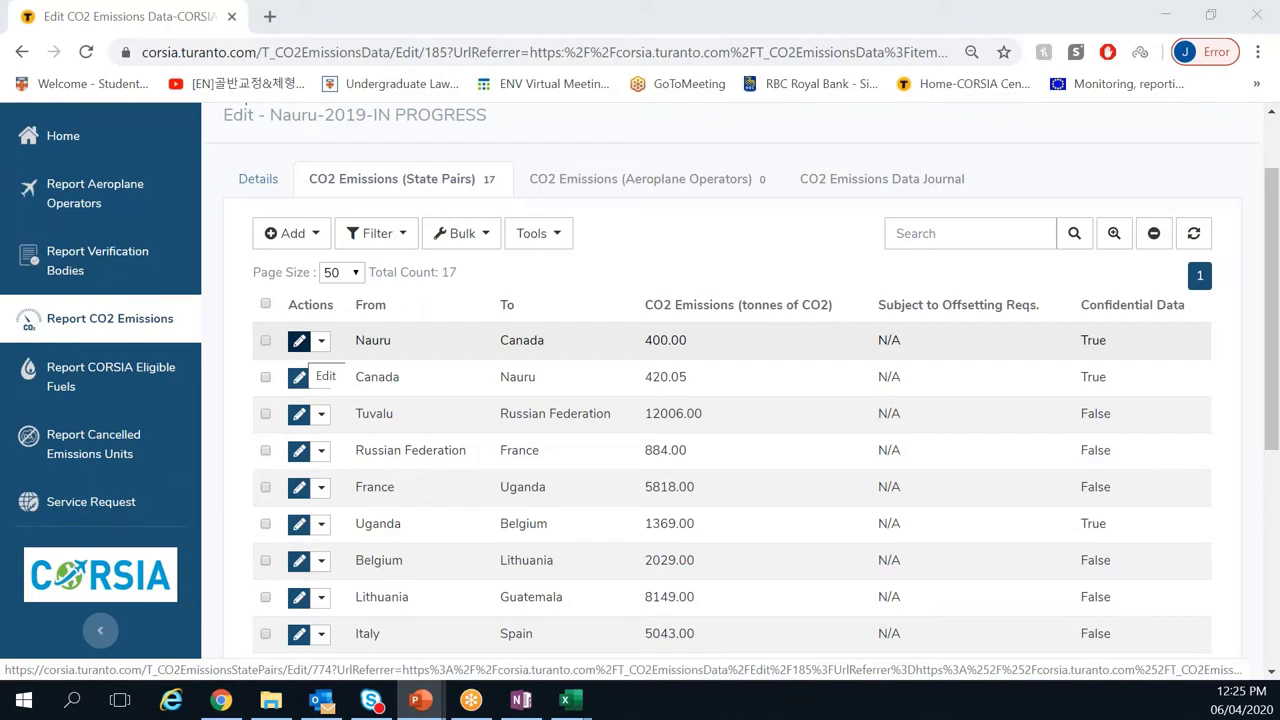
left_click(300, 343)
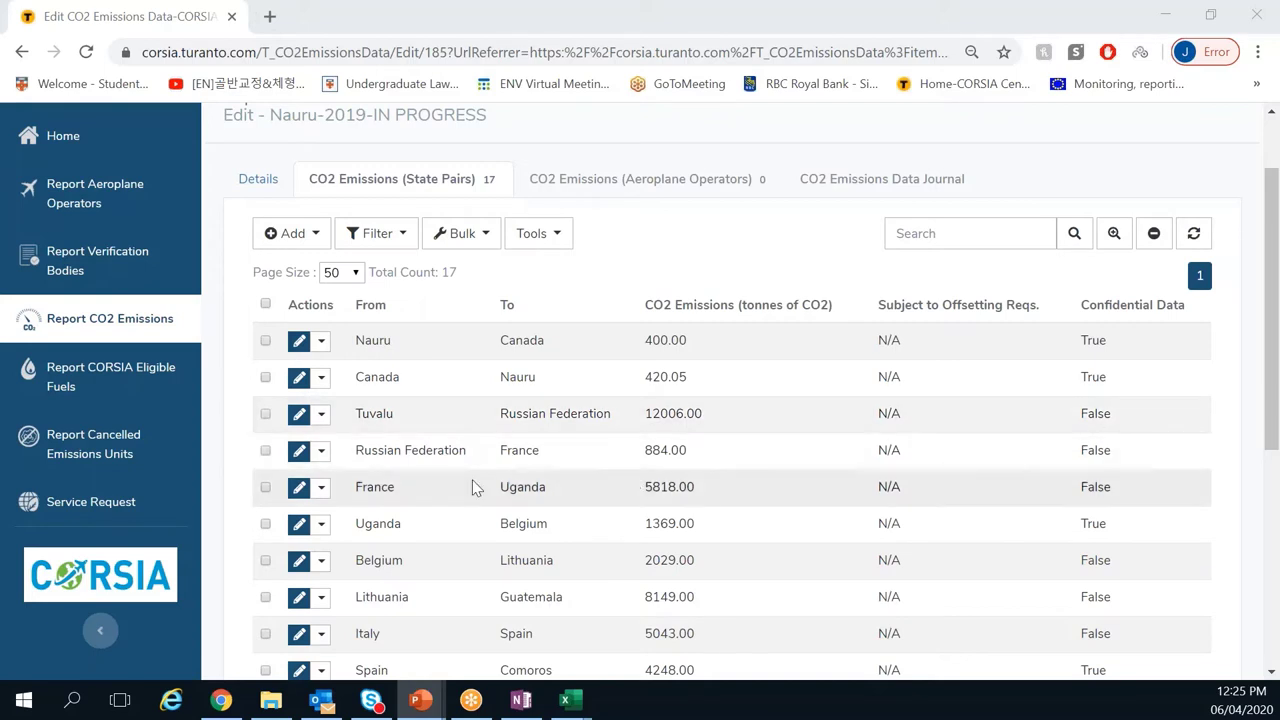
Step: Bulk update the Tuvalu–Russian Federation and Russian Federation–France pairs to mark their data as confidential
left_click(265, 417)
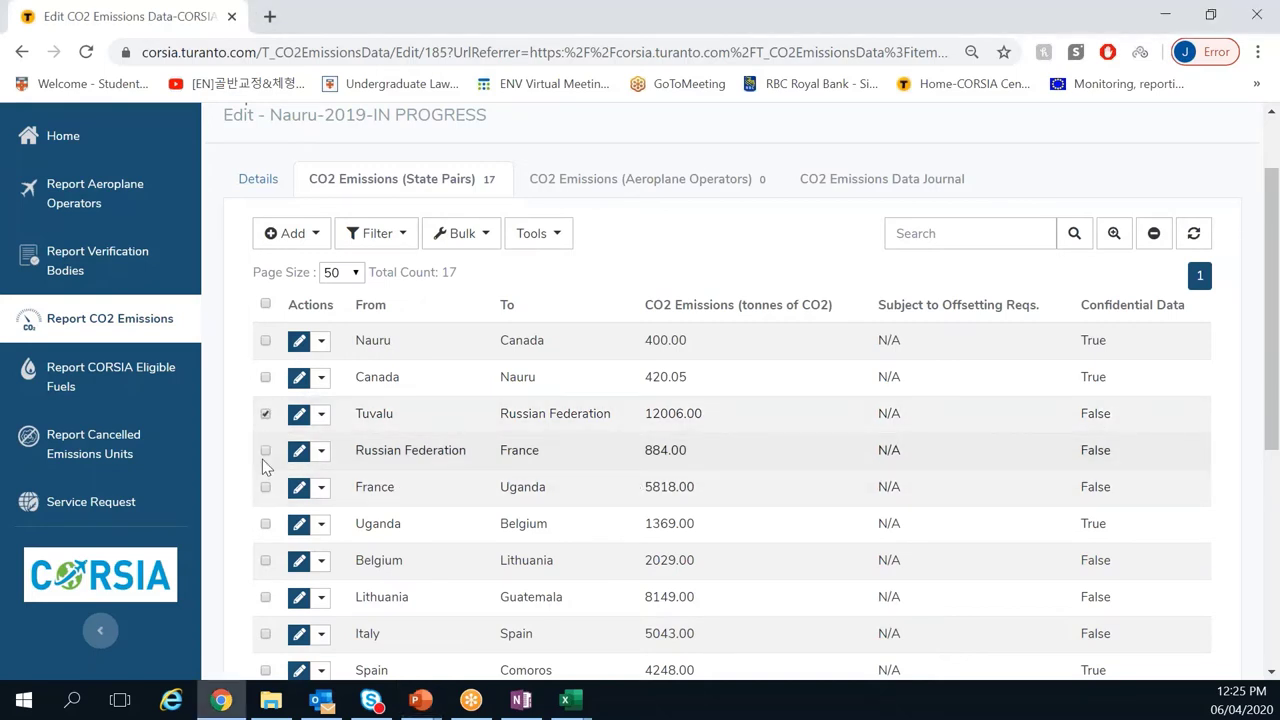
left_click(265, 451)
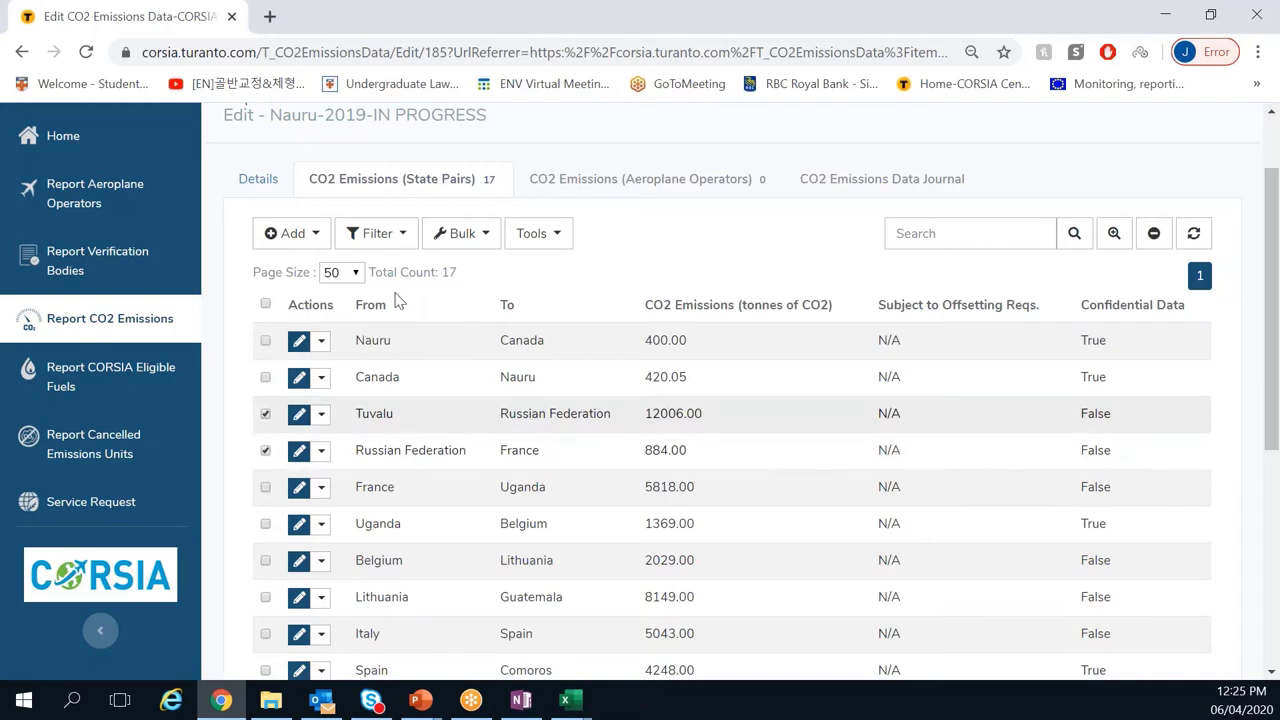
left_click(477, 234)
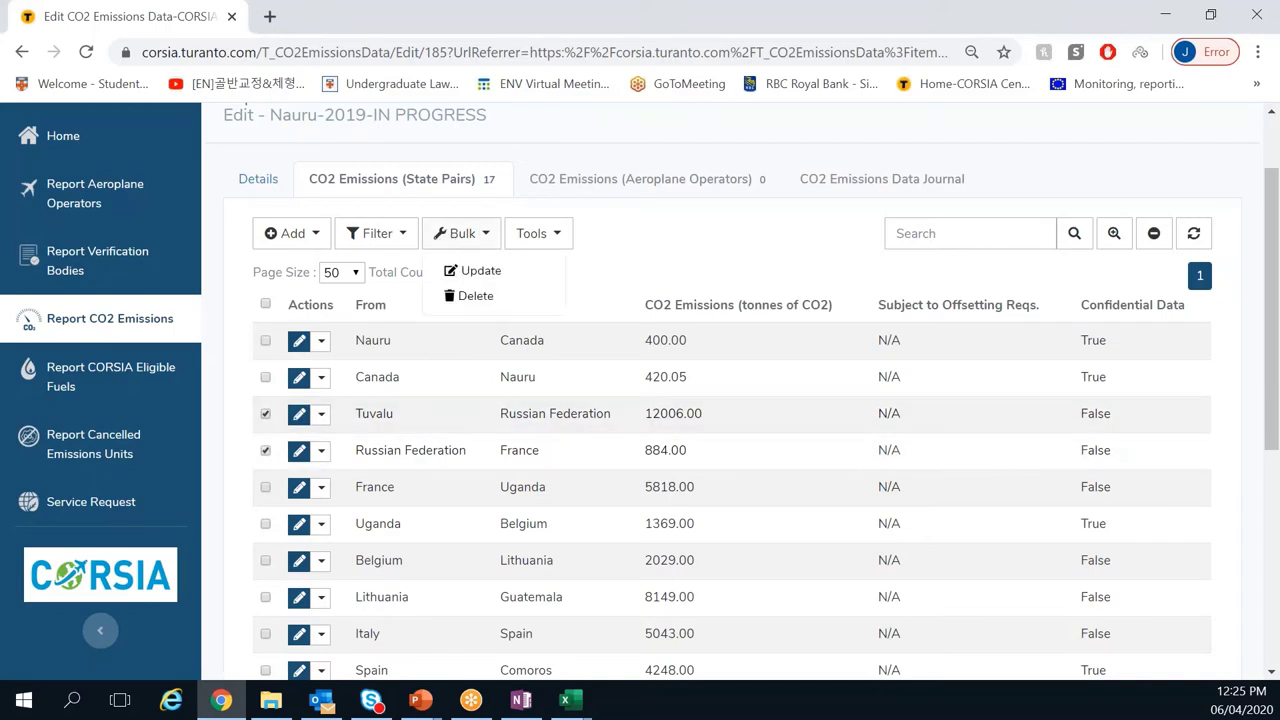
left_click(479, 270)
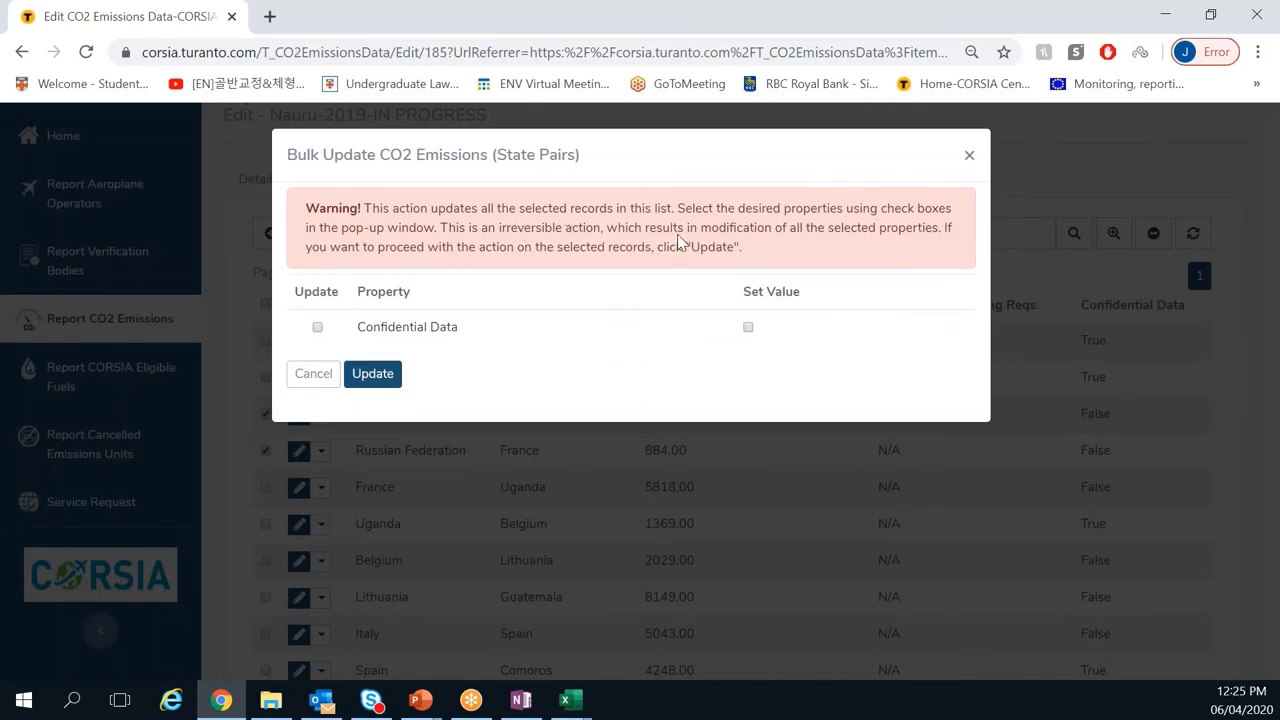
left_click(317, 327)
left_click(748, 327)
left_click(372, 378)
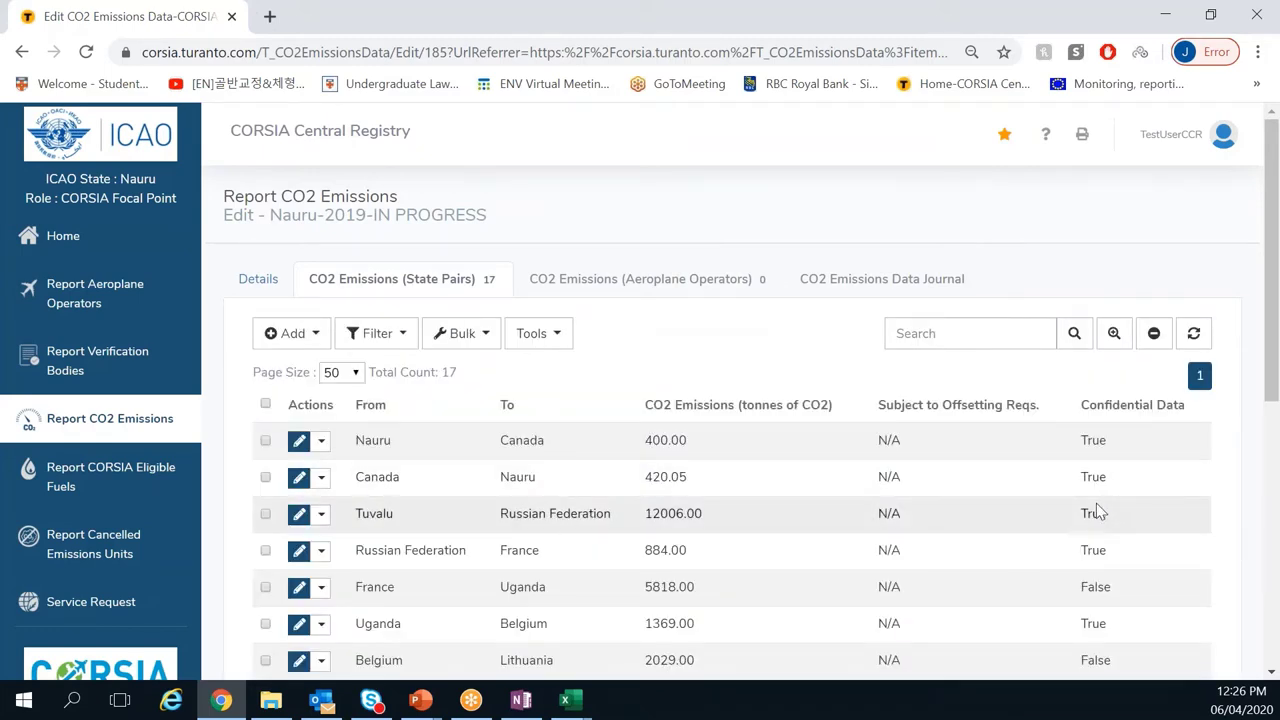
Step: Remove the Confidential Data mark from the Tuvalu–Russian Federation pair and save the change
double_click(1096, 519)
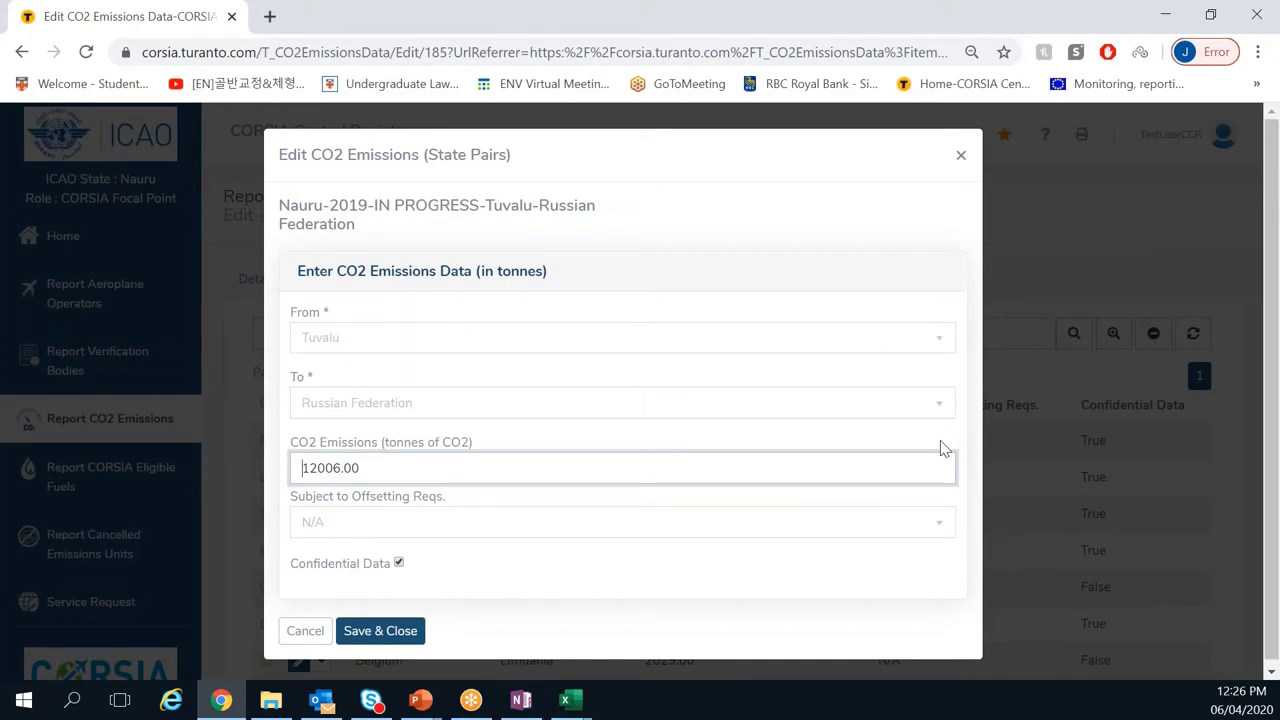
left_click(398, 564)
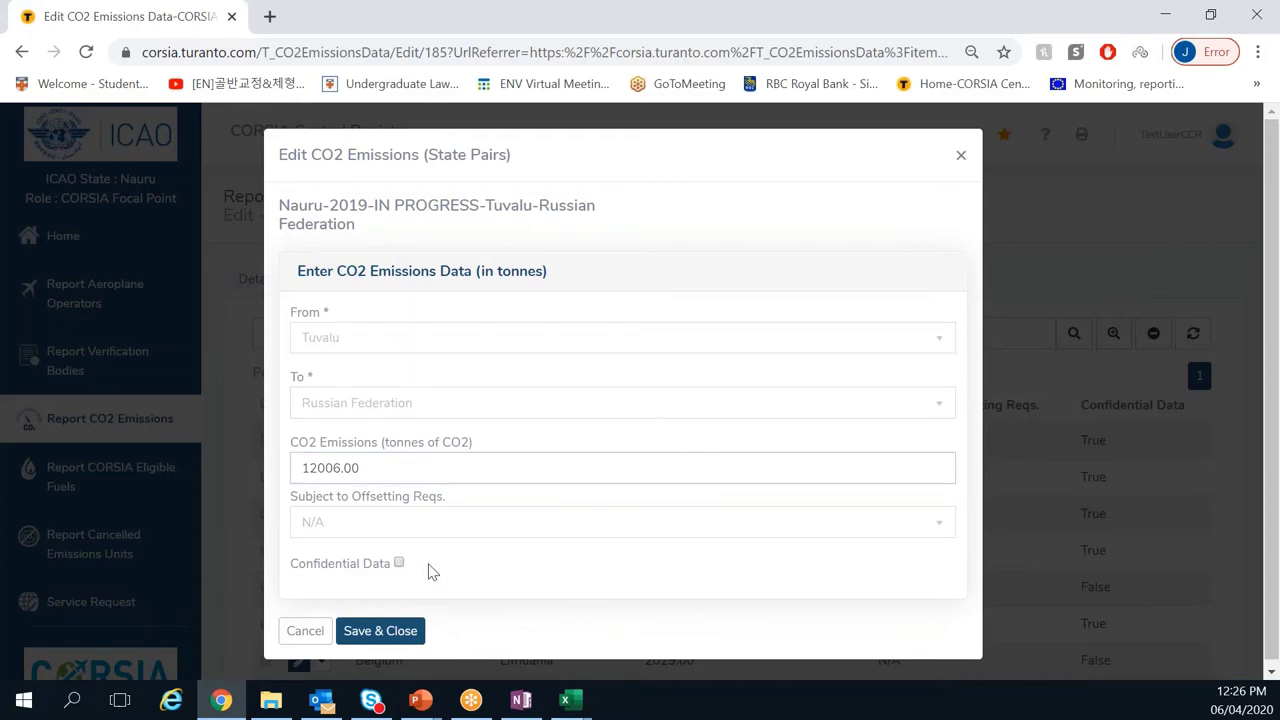
left_click(364, 637)
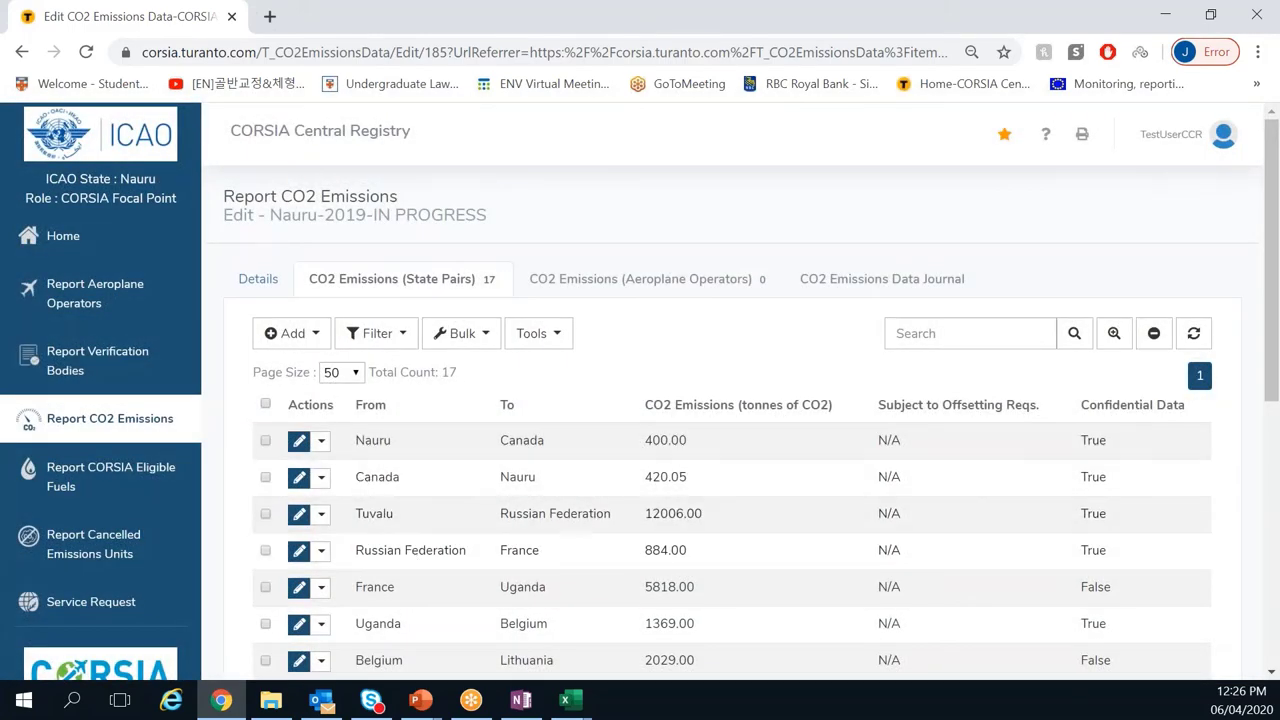
left_click(420, 700)
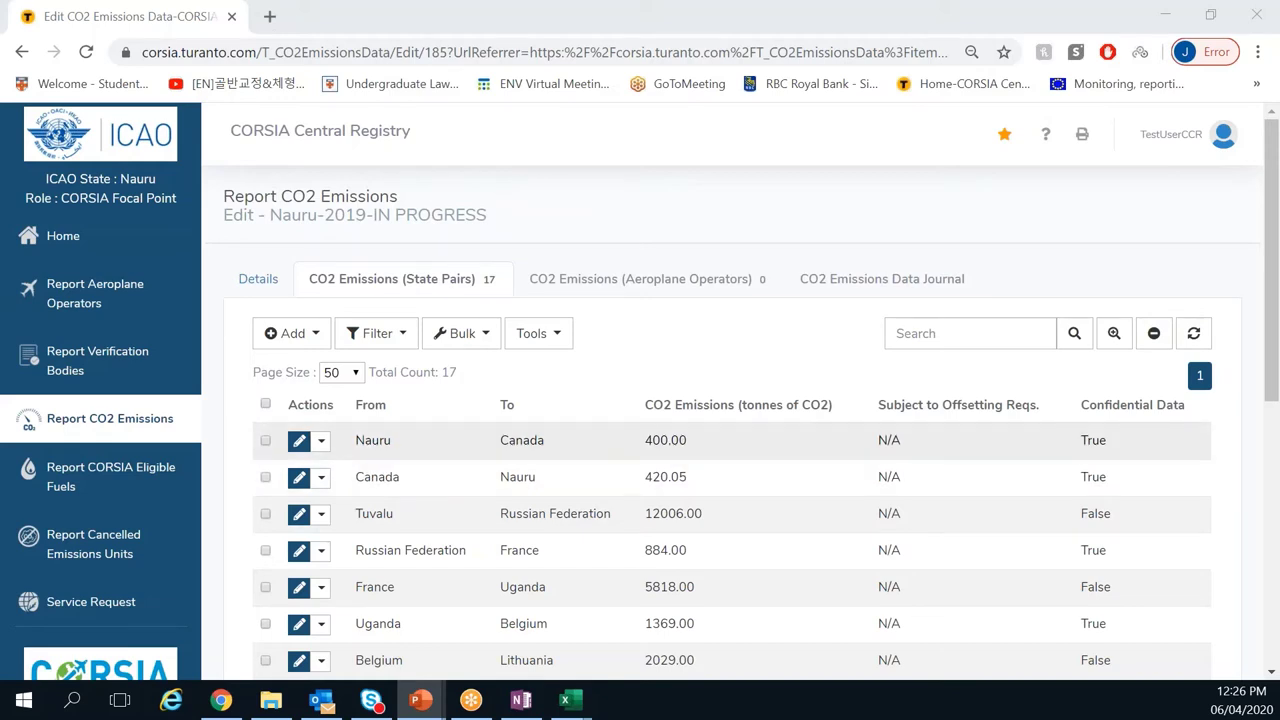
Step: Create a 2020 CO2 emissions report for Nauru by copying from the Nauru-2019-IN PROGRESS reporting year
left_click(147, 430)
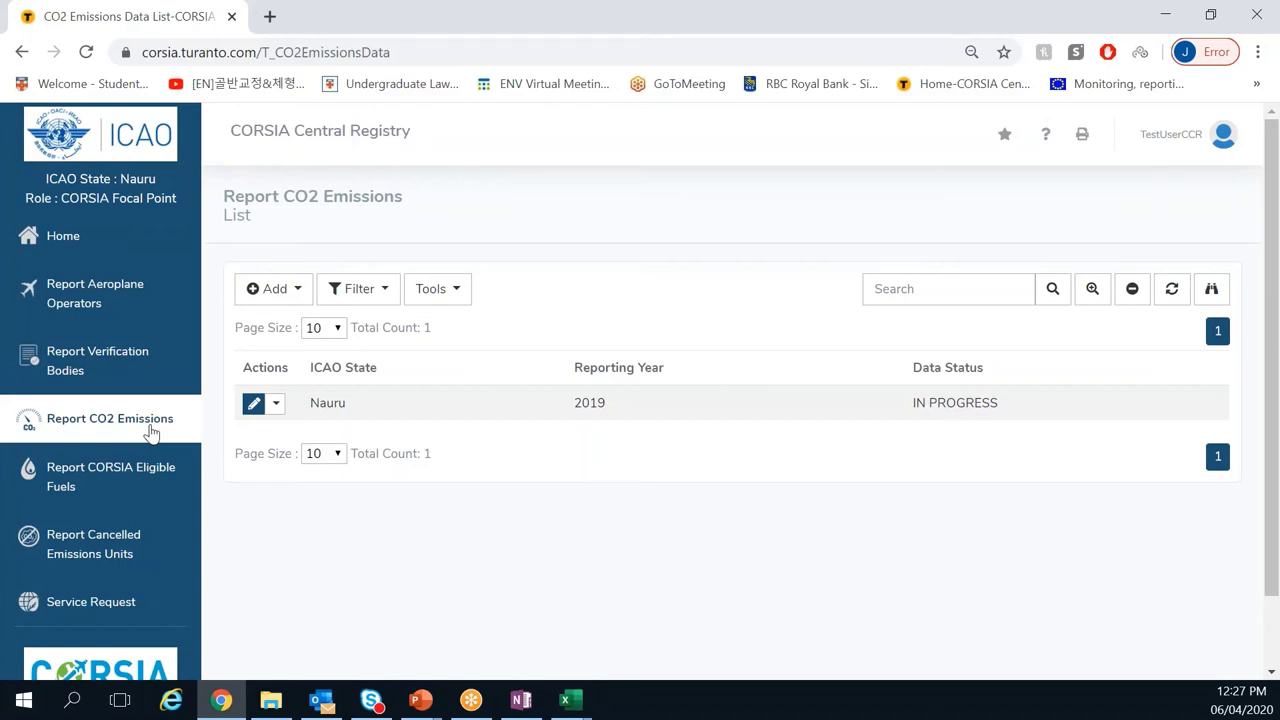
left_click(290, 290)
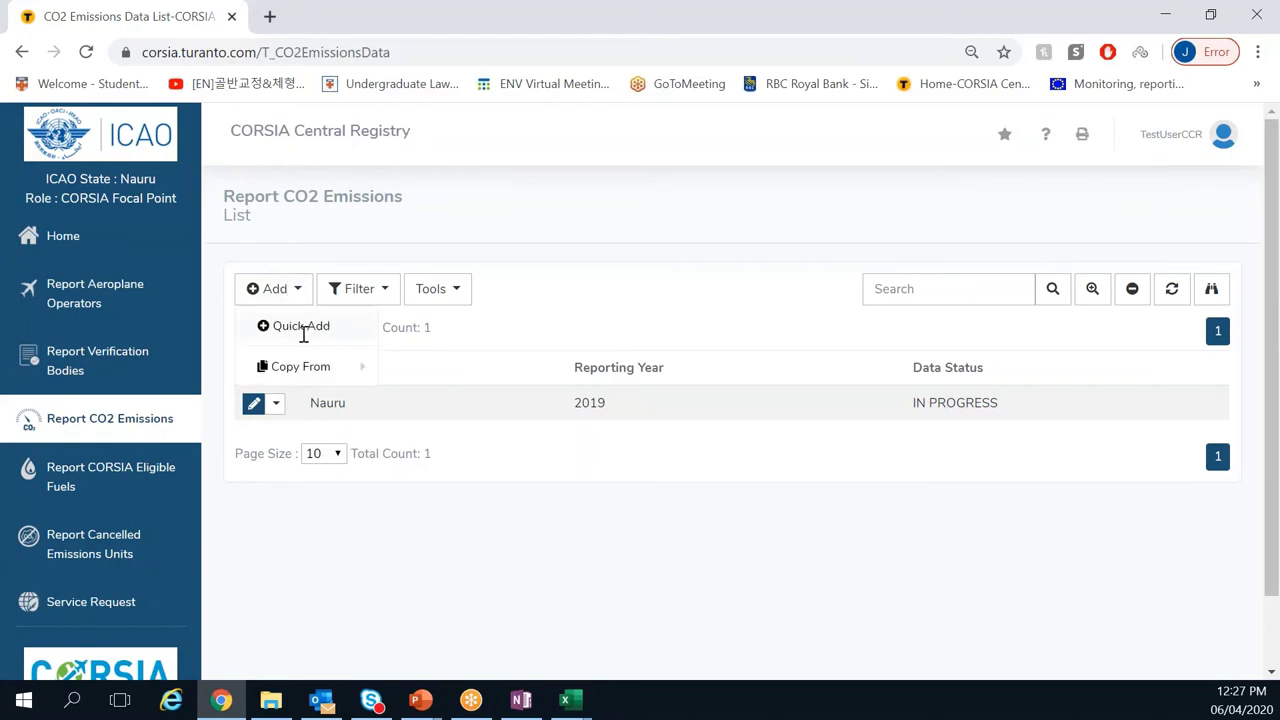
mouse_move(314, 371)
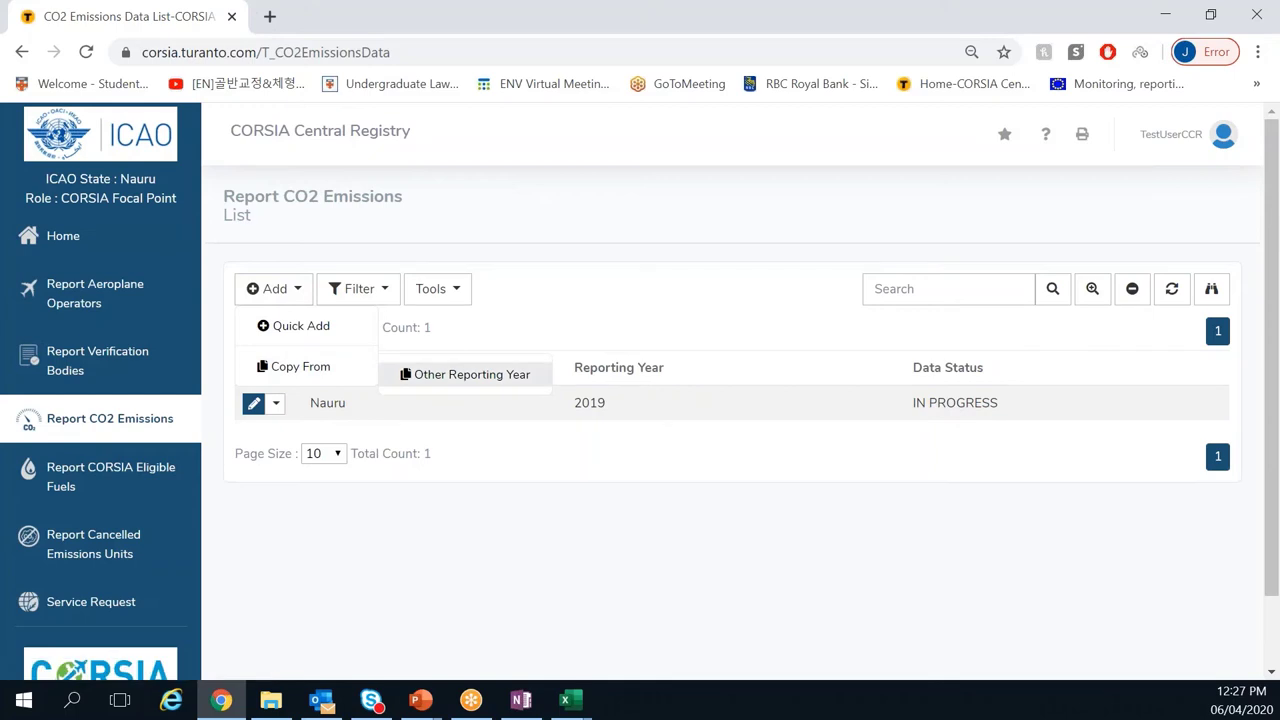
left_click(465, 374)
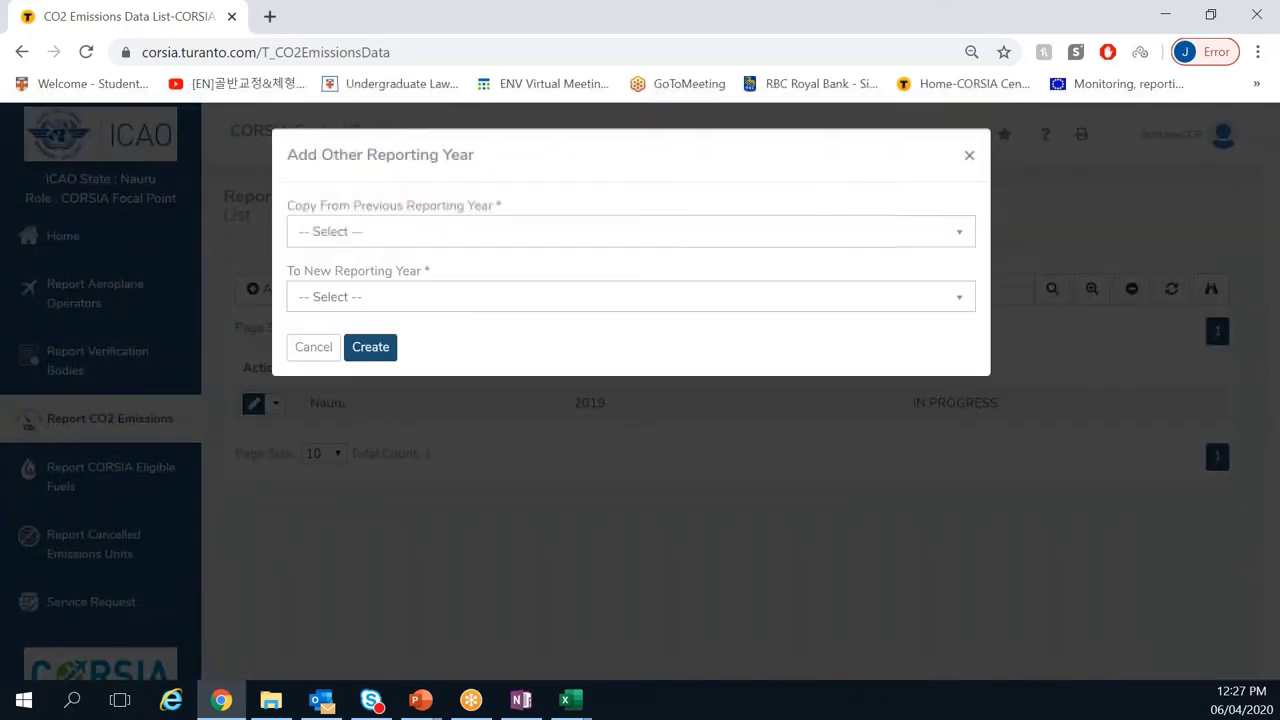
left_click(461, 243)
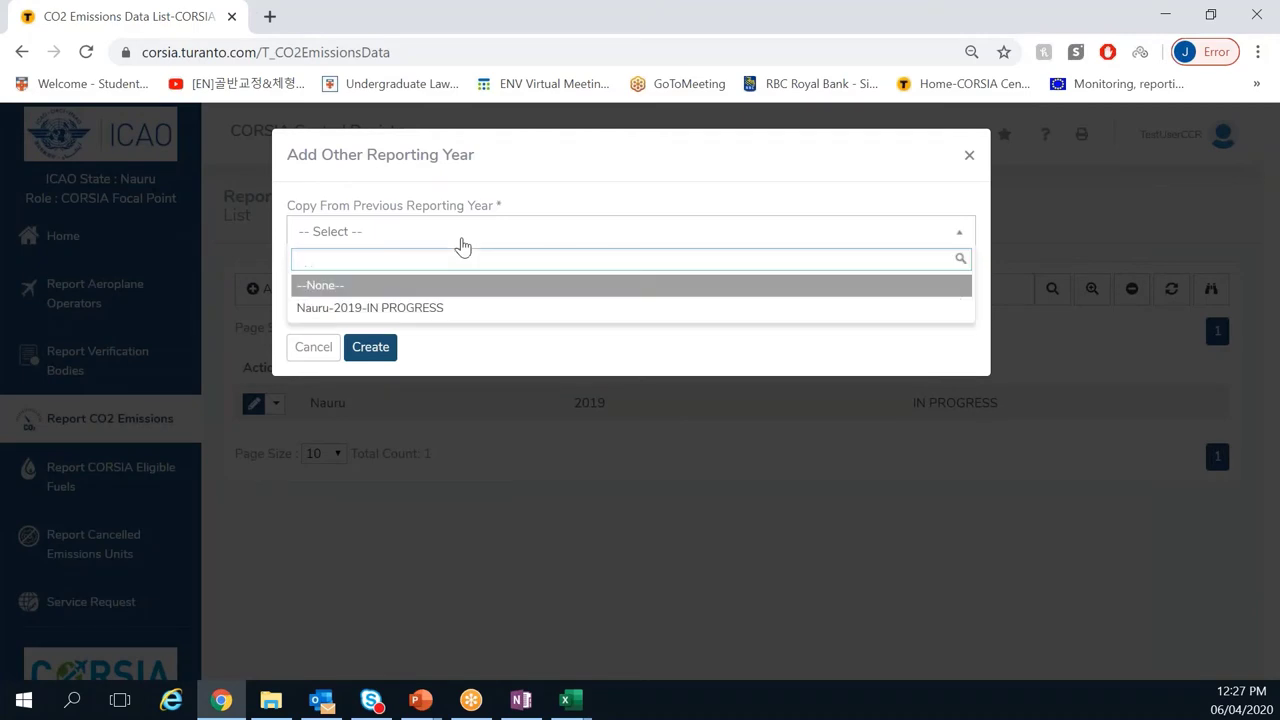
left_click(465, 310)
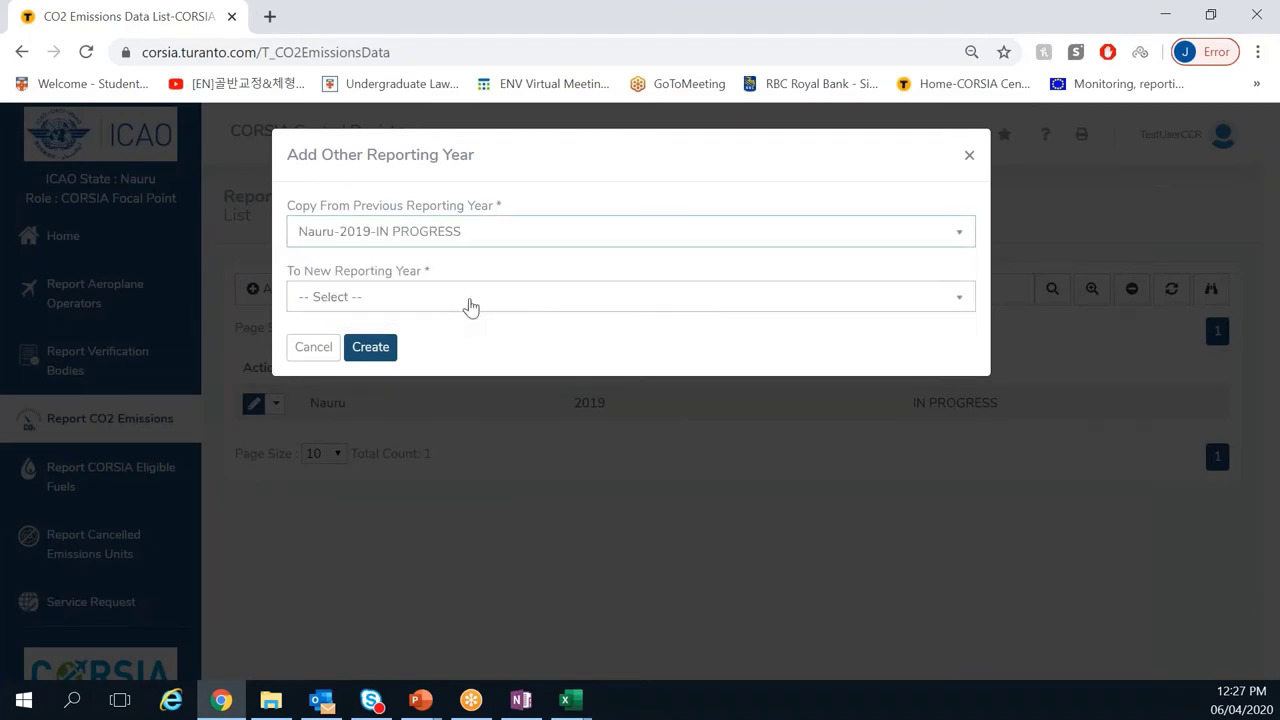
left_click(470, 306)
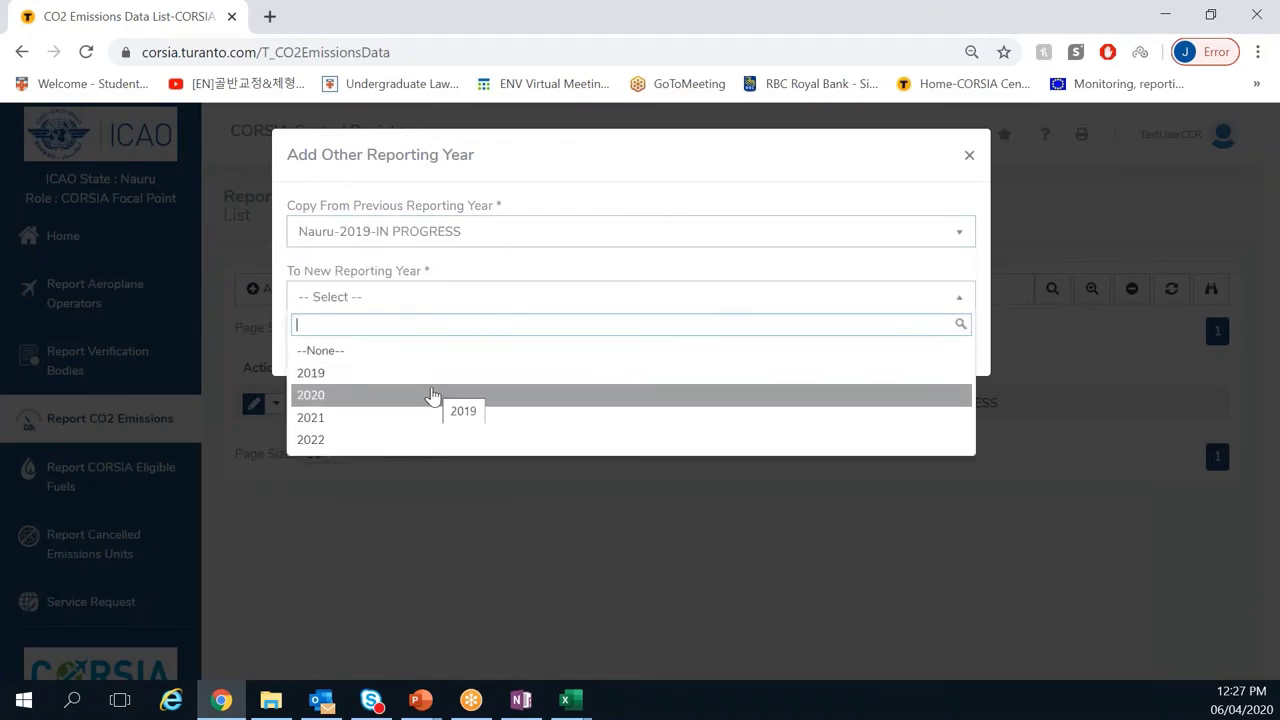
left_click(432, 395)
left_click(370, 352)
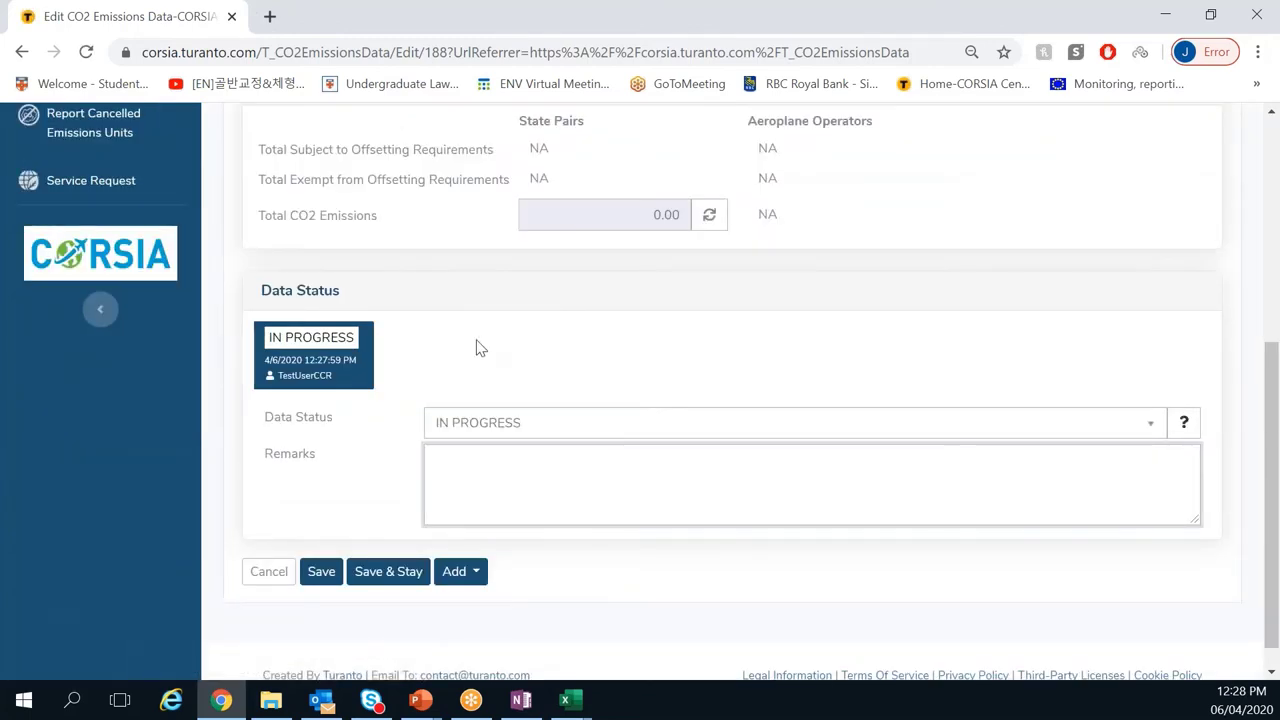
Step: Review the details of Nauru's 2020 report and check which values its State Pairs list carries over from 2019
scroll(477, 346, "up", 2)
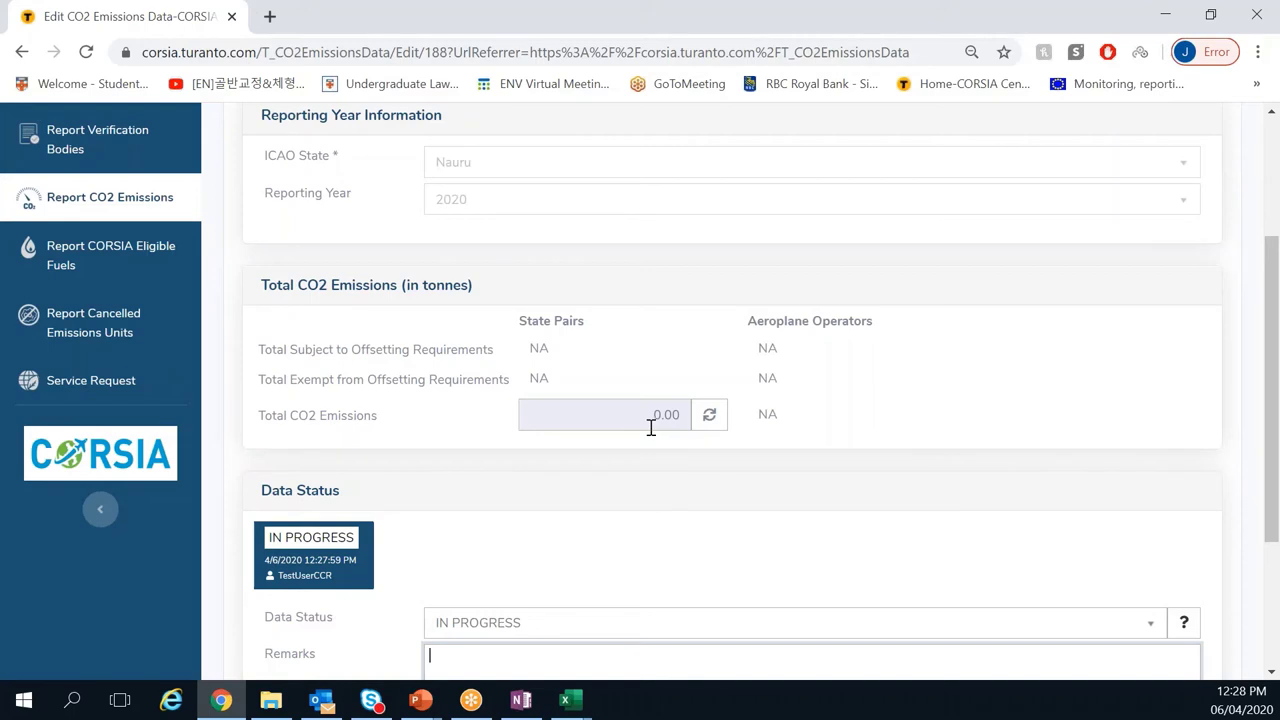
scroll(650, 427, "up", 3)
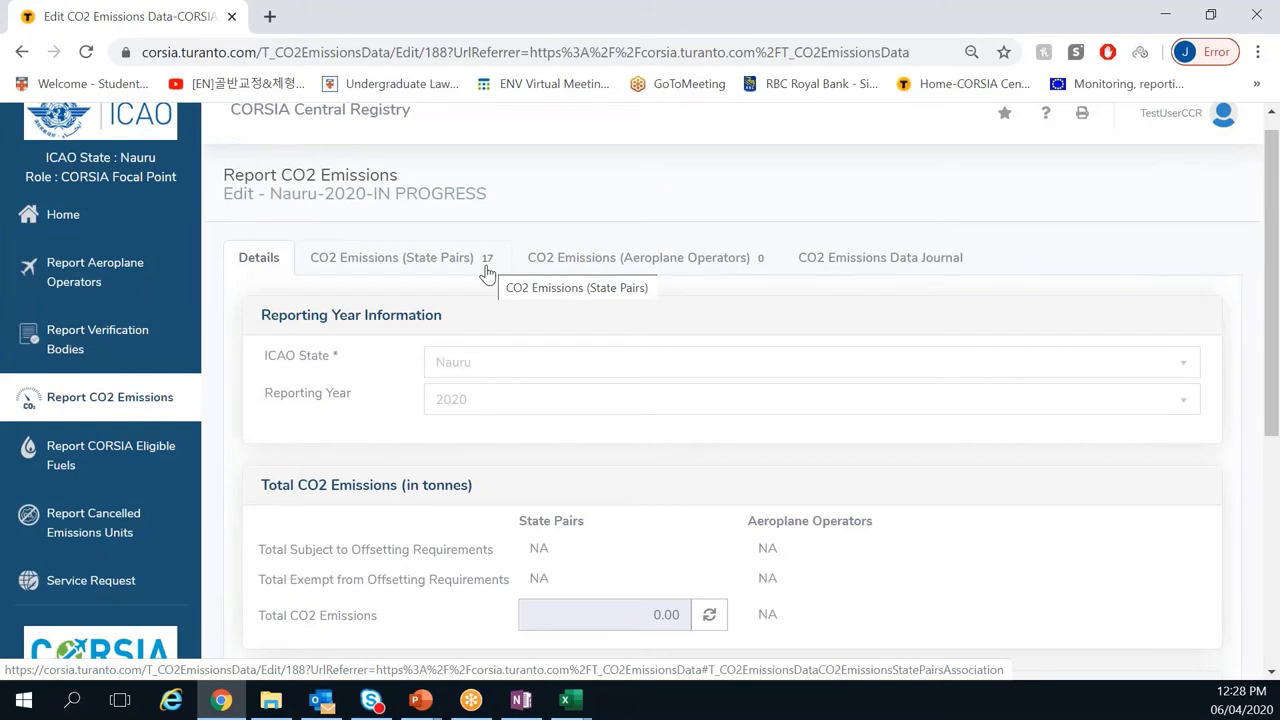
left_click(487, 272)
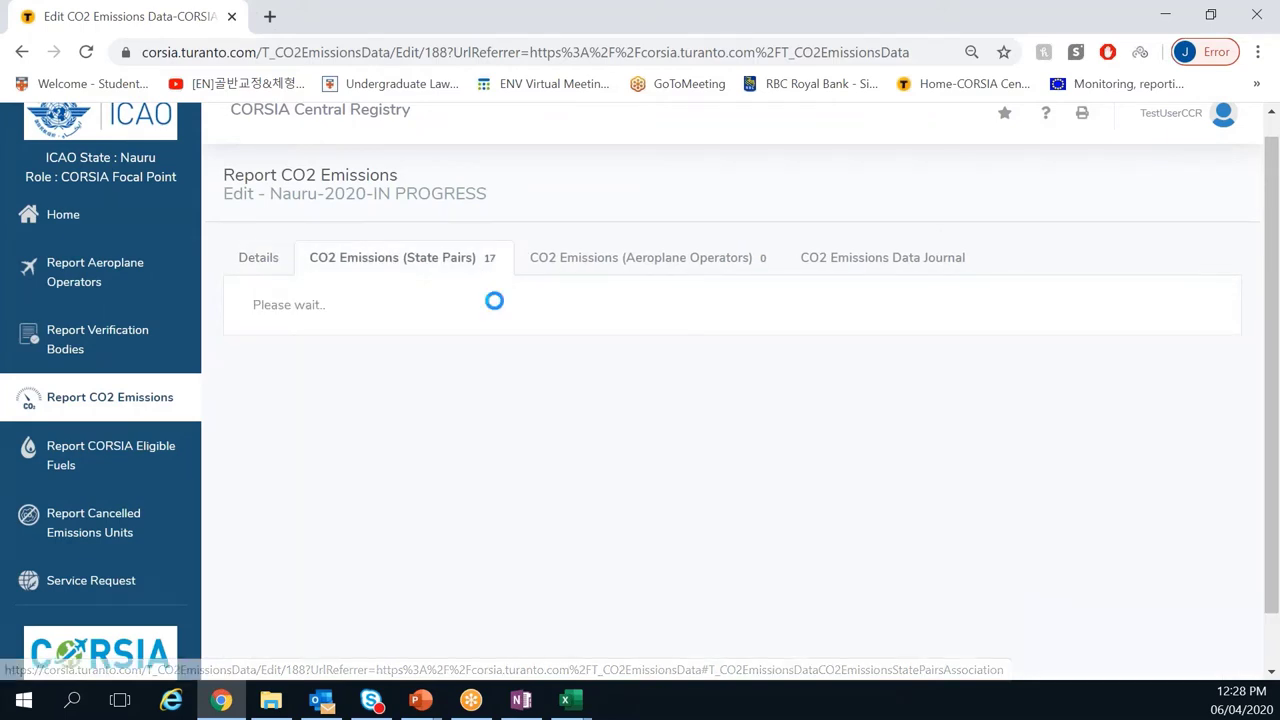
scroll(620, 430, "down", 1)
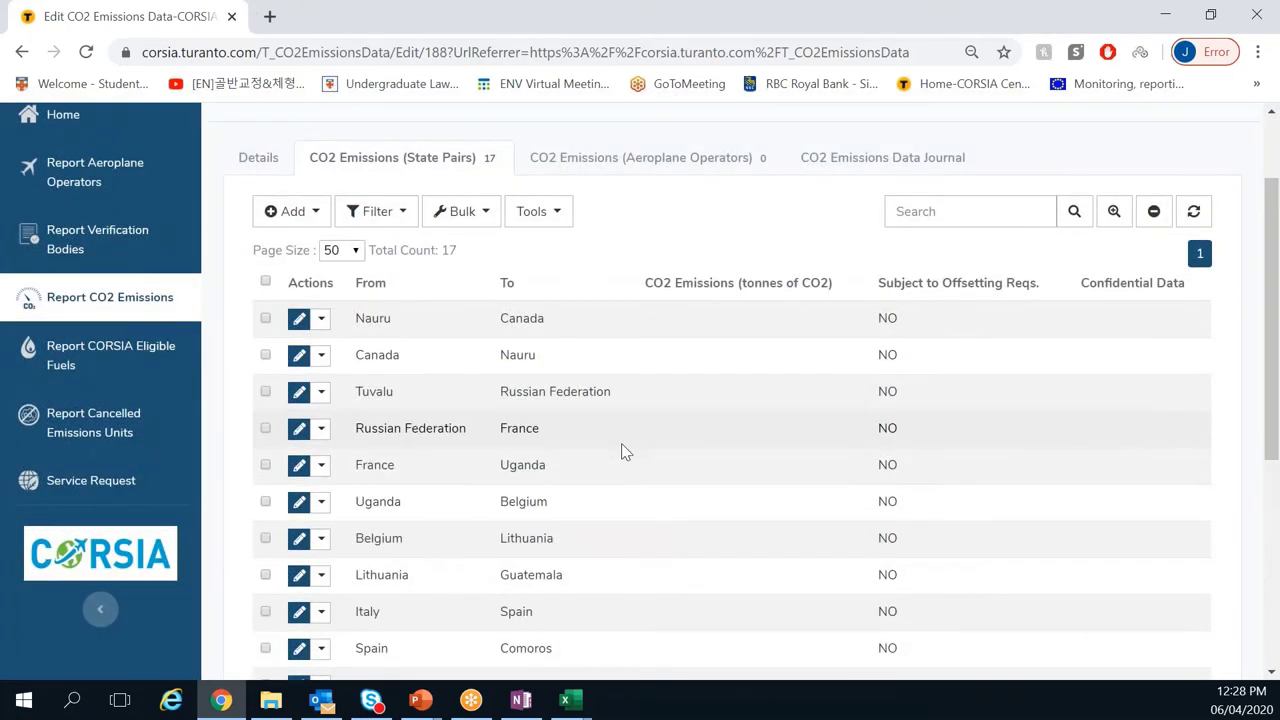
scroll(621, 443, "down", 1)
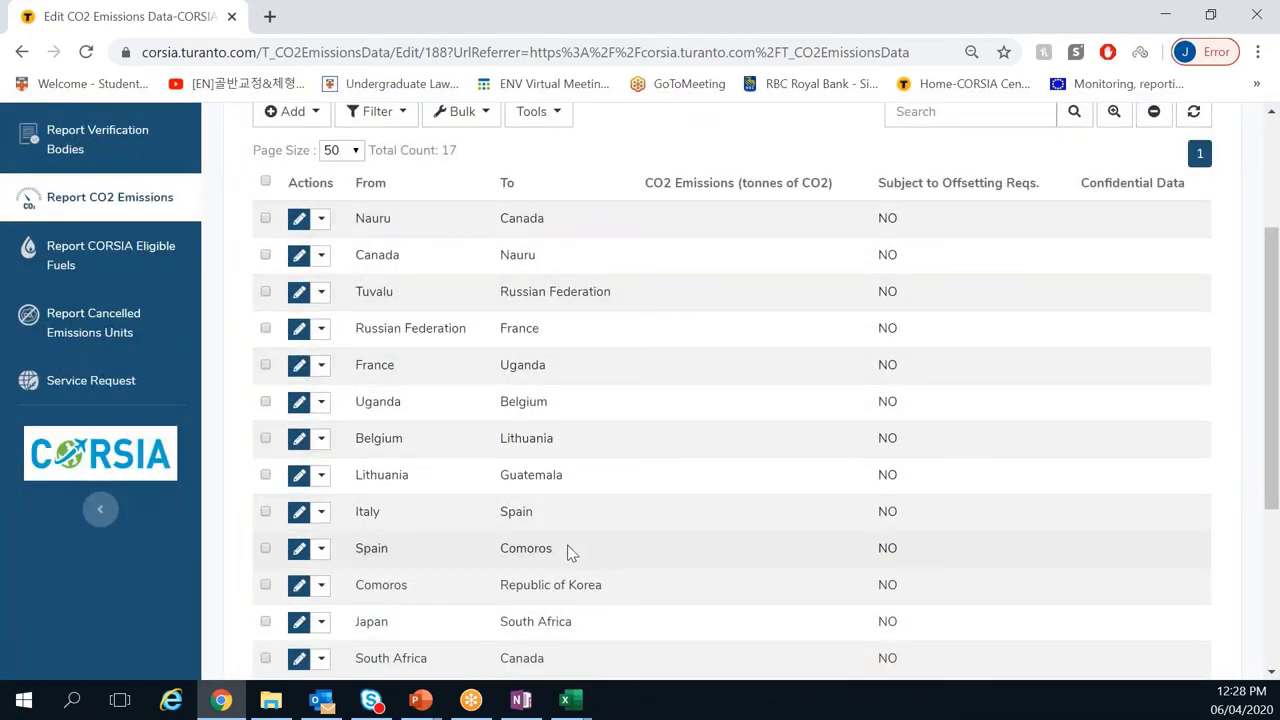
scroll(570, 552, "down", 1)
scroll(570, 552, "up", 2)
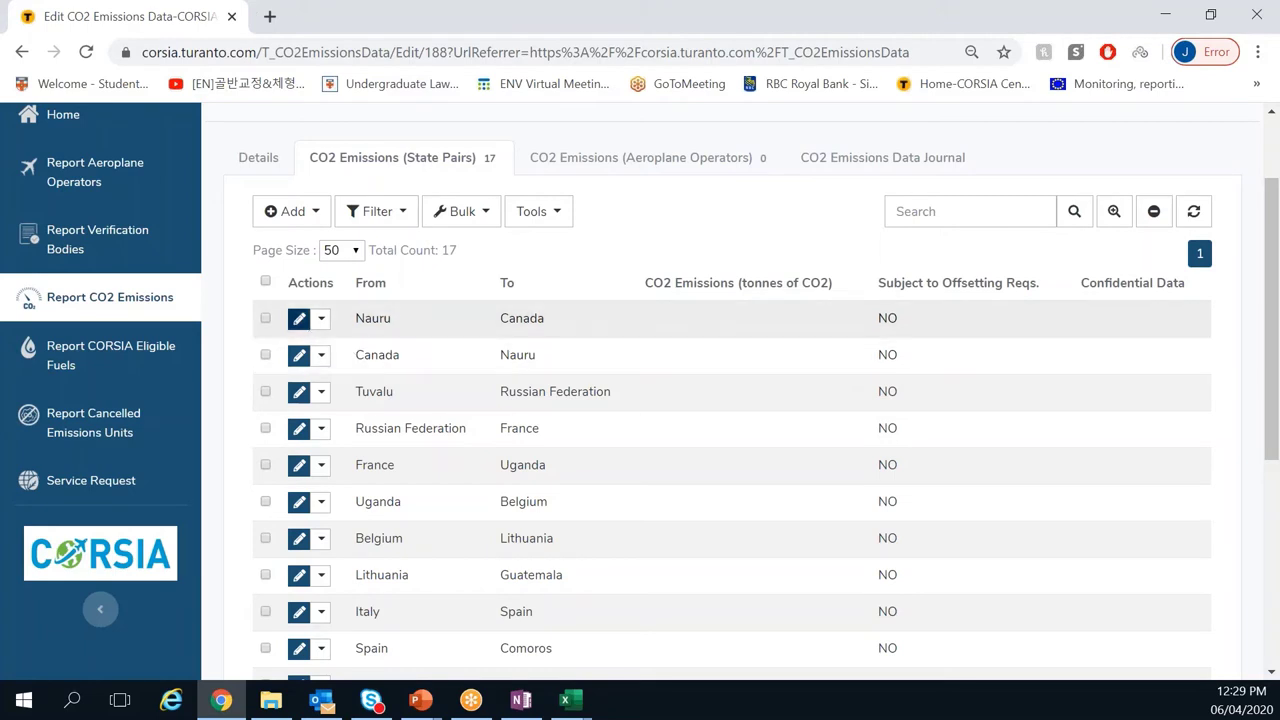
Step: Set the CO2 emissions of the Nauru–Canada pair in the 2020 report to 600.5 tonnes and save the record
left_click(300, 319)
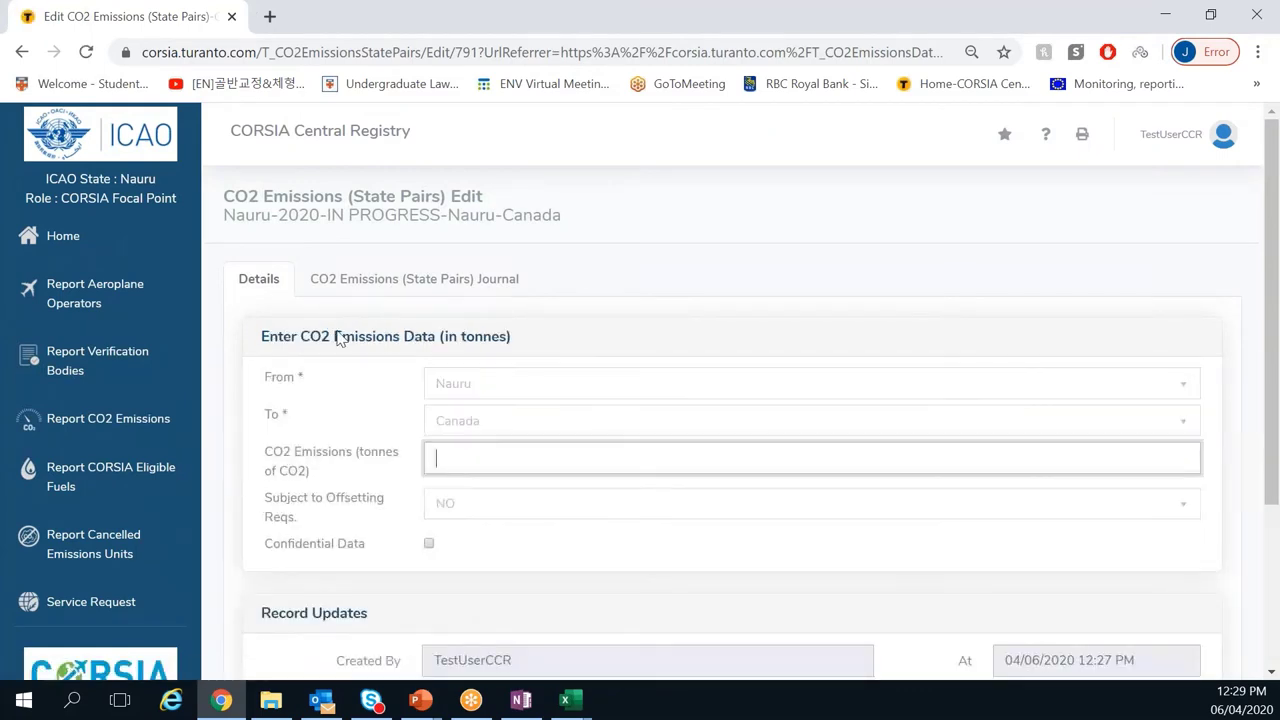
scroll(500, 394, "down", 1)
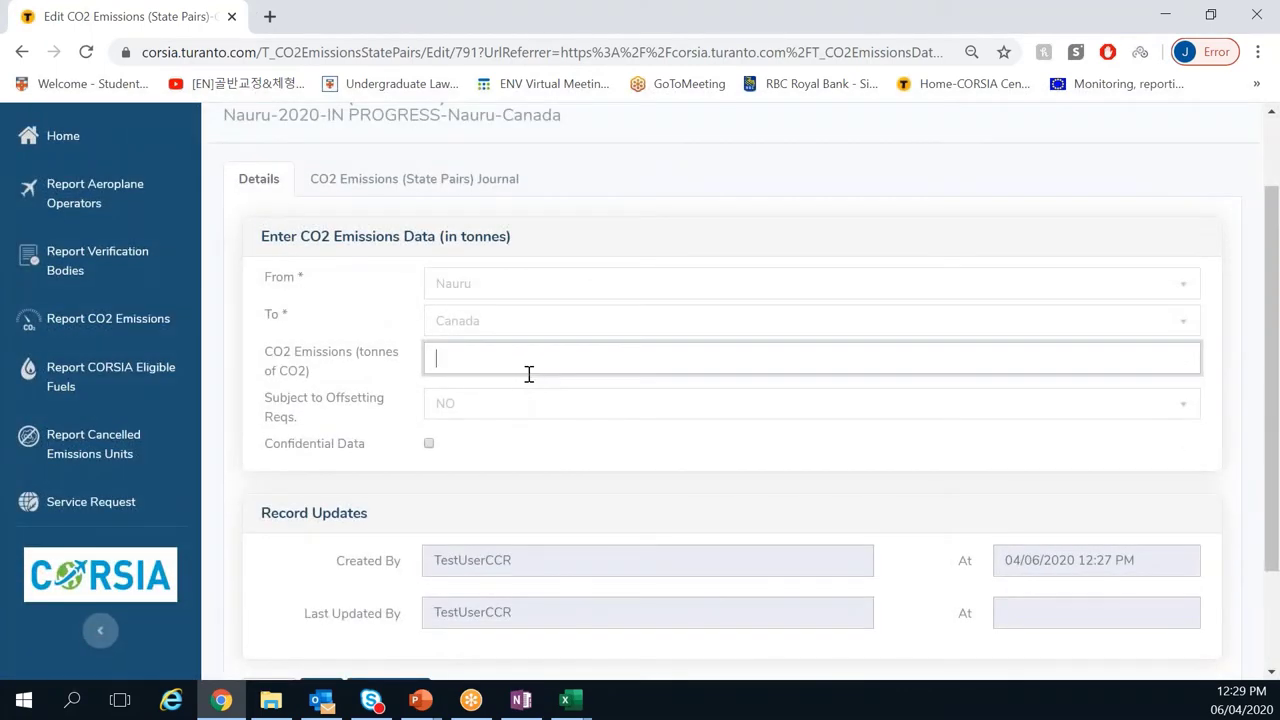
type("60")
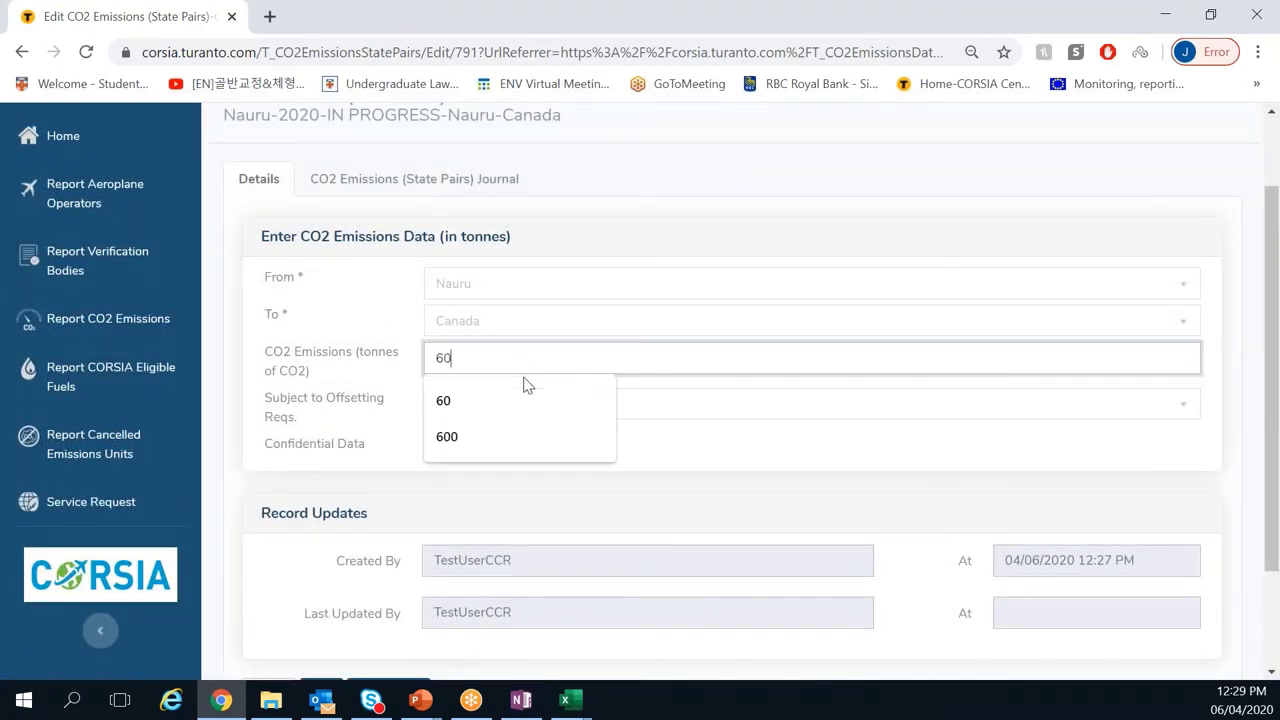
type("0.5")
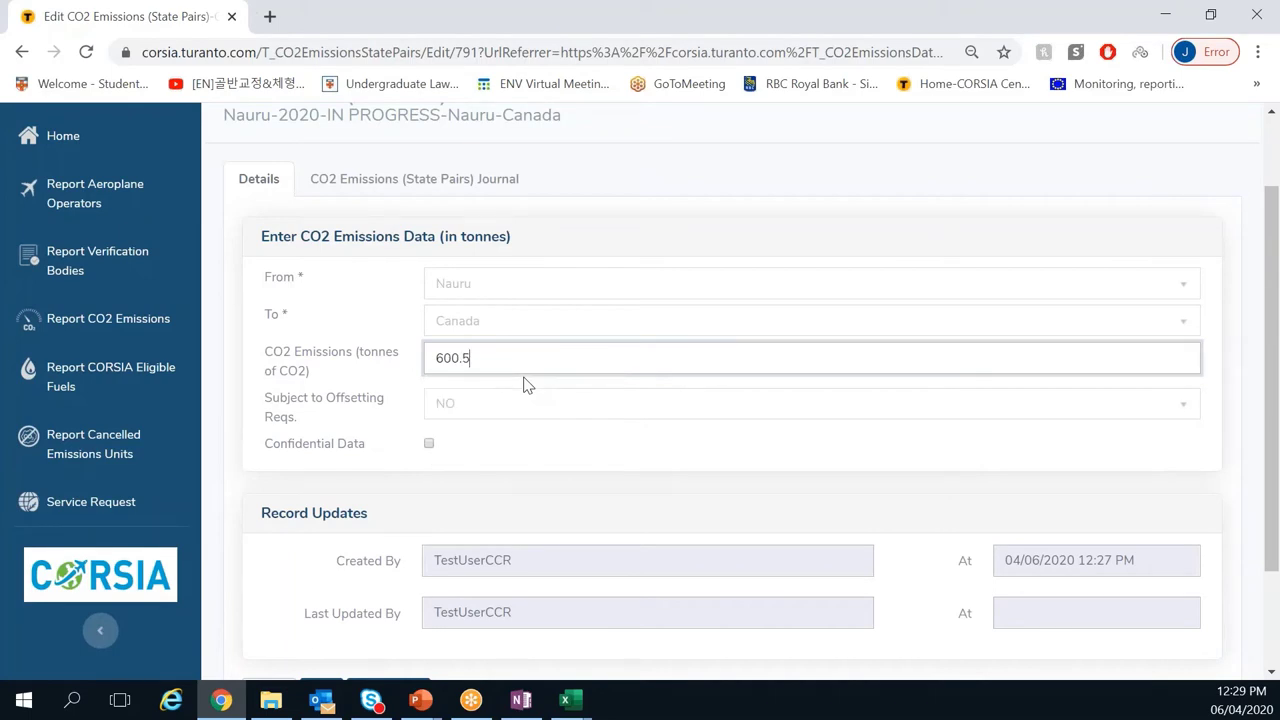
scroll(523, 428, "down", 2)
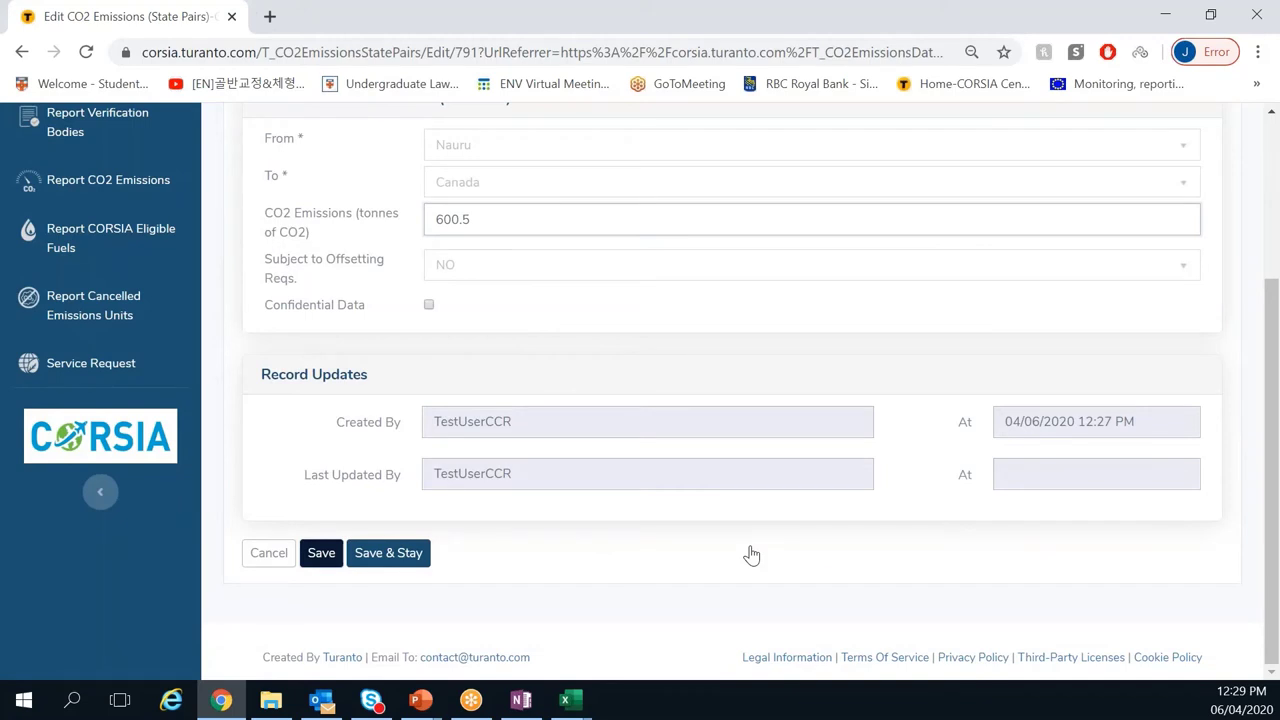
key("Return")
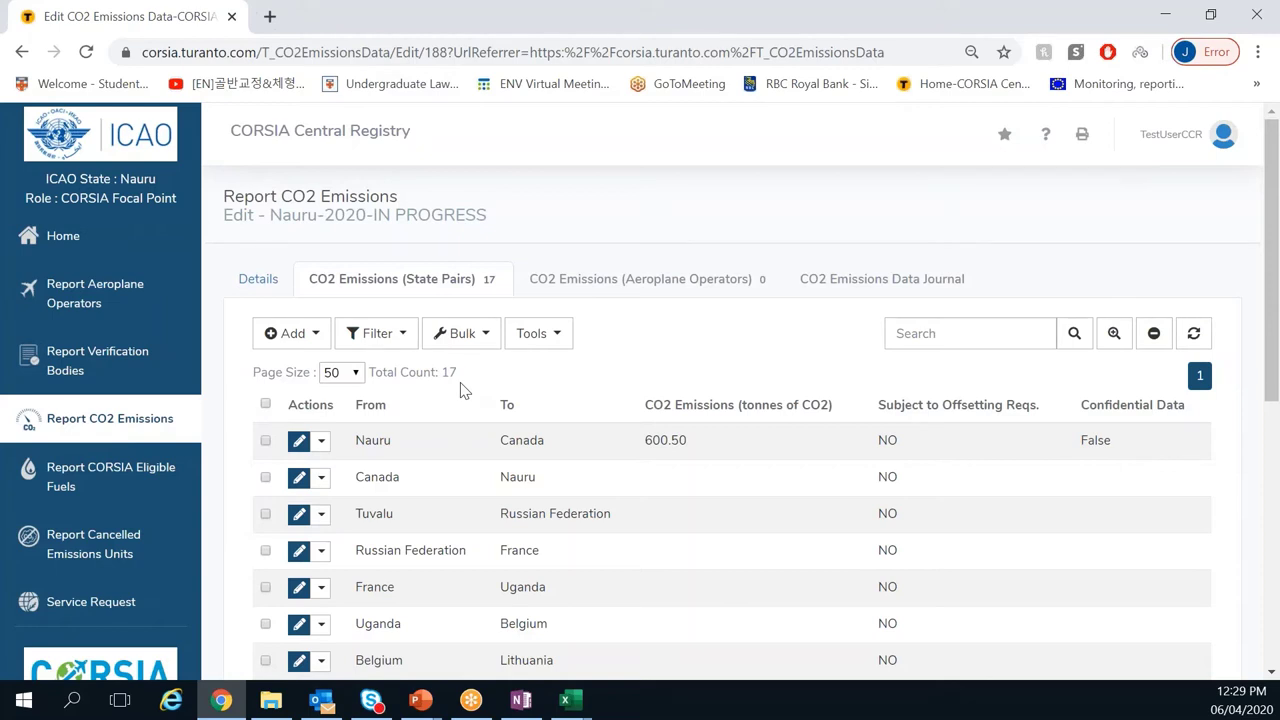
Step: Open Nauru's 2019 CO2 emissions report and examine the entries in its CO2 Emissions Data Journal
left_click(126, 420)
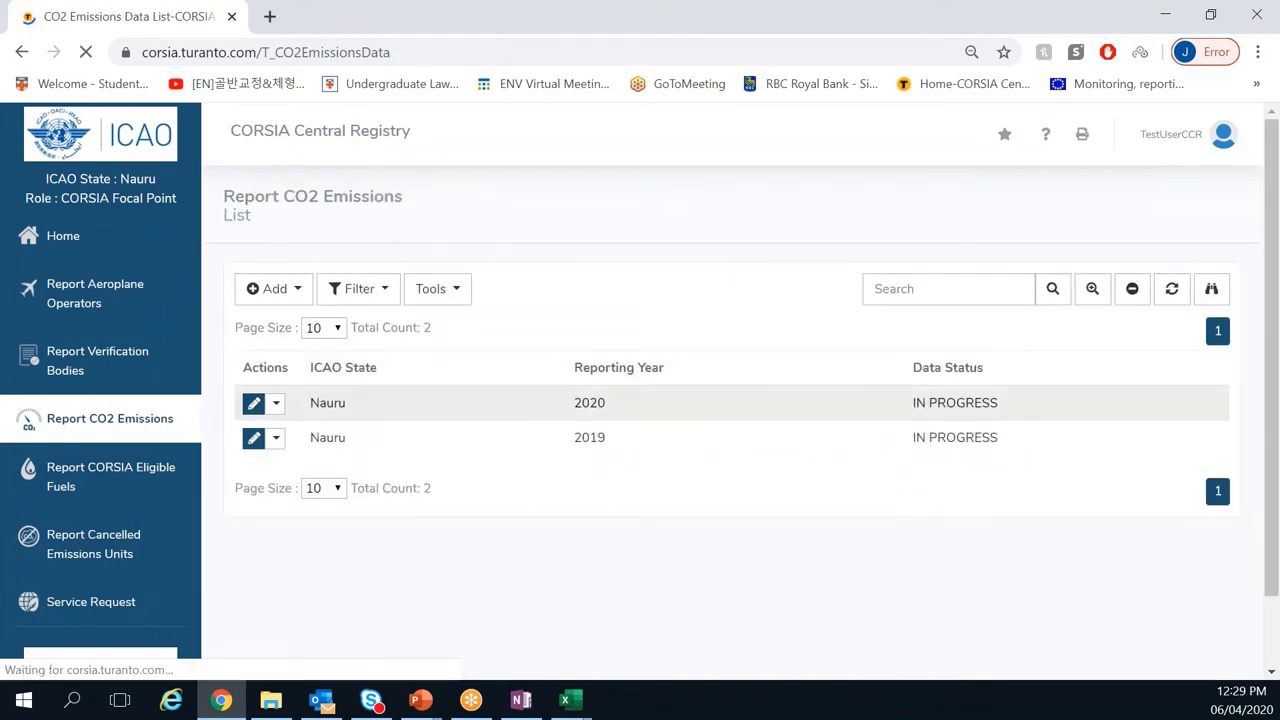
left_click(254, 440)
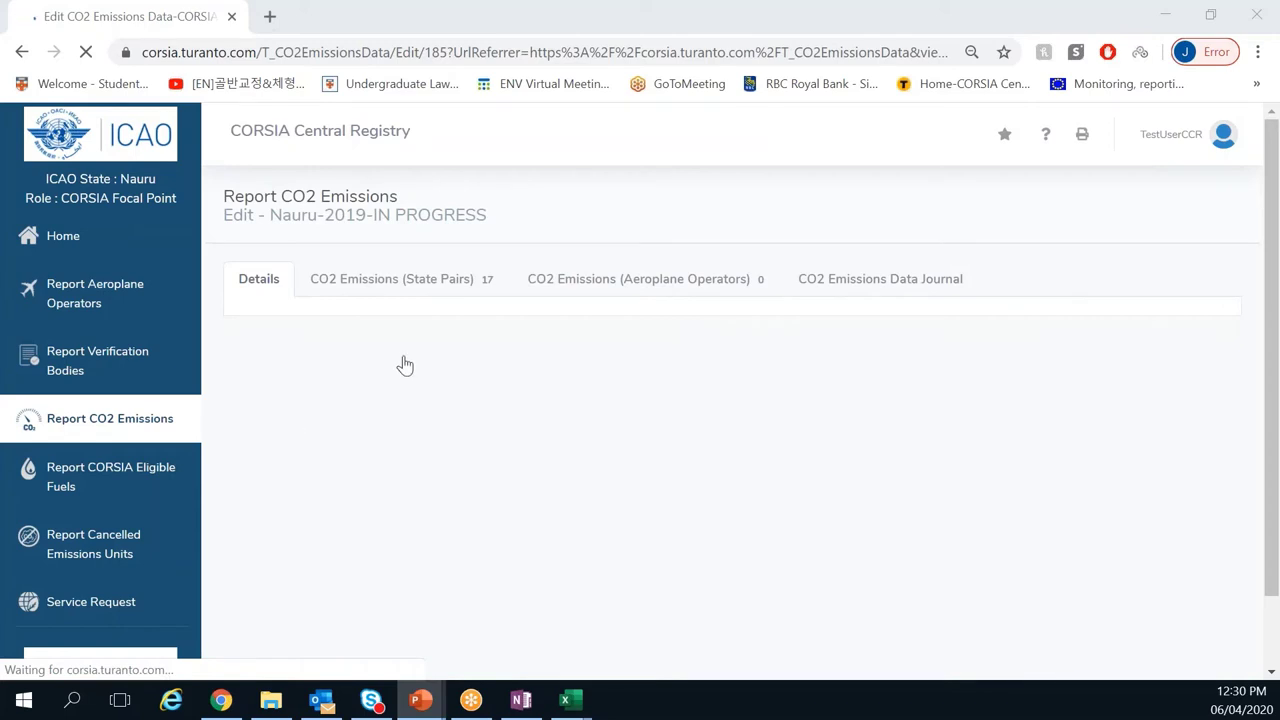
left_click(889, 287)
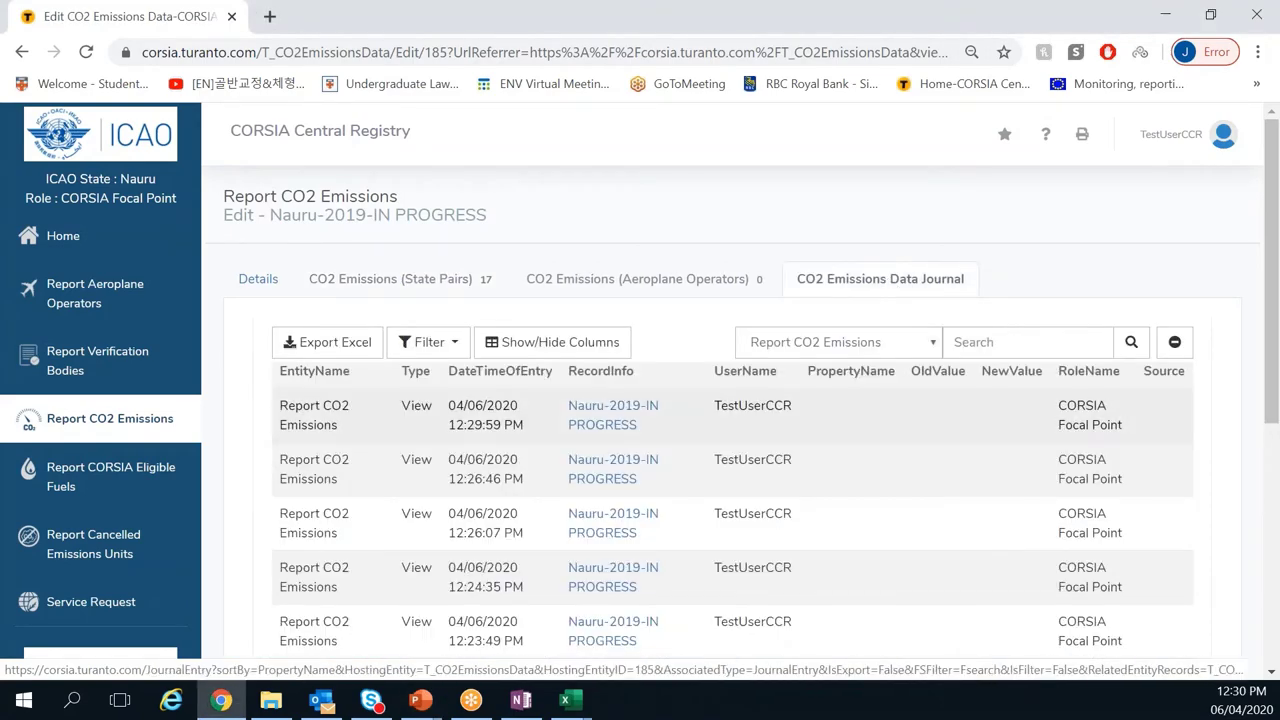
scroll(886, 297, "down", 1)
scroll(896, 497, "down", 1)
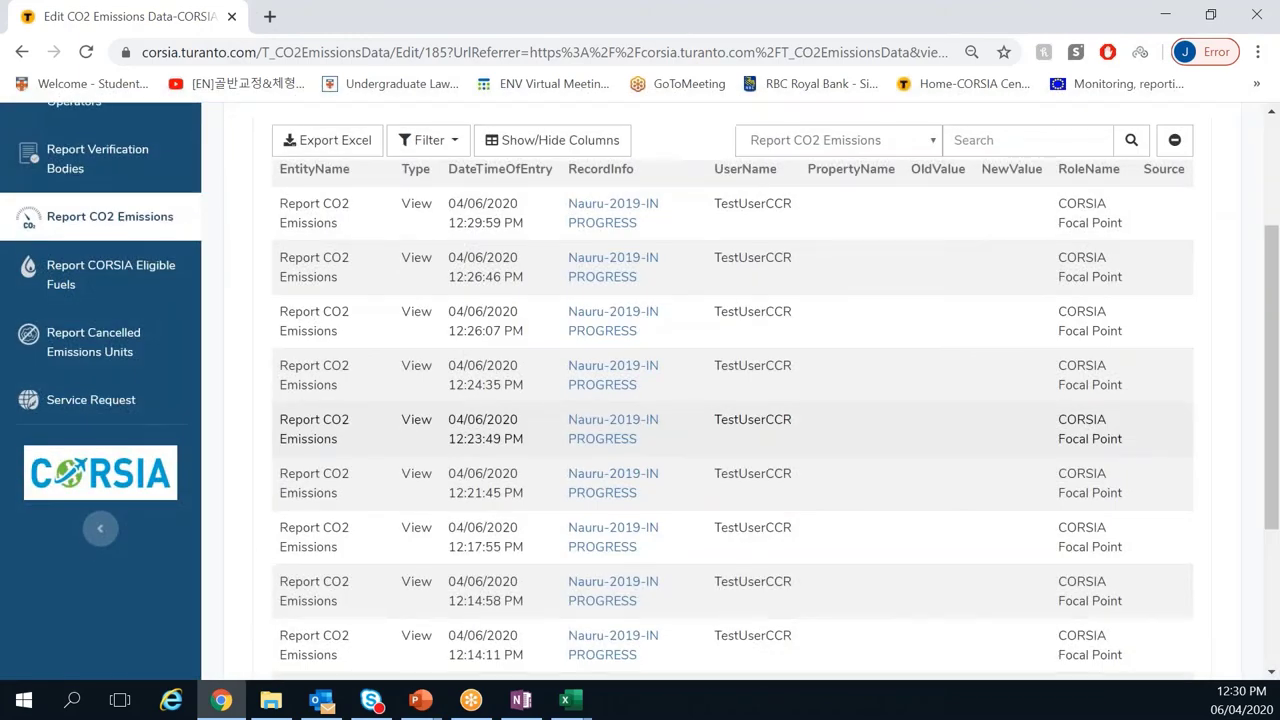
scroll(896, 497, "down", 2)
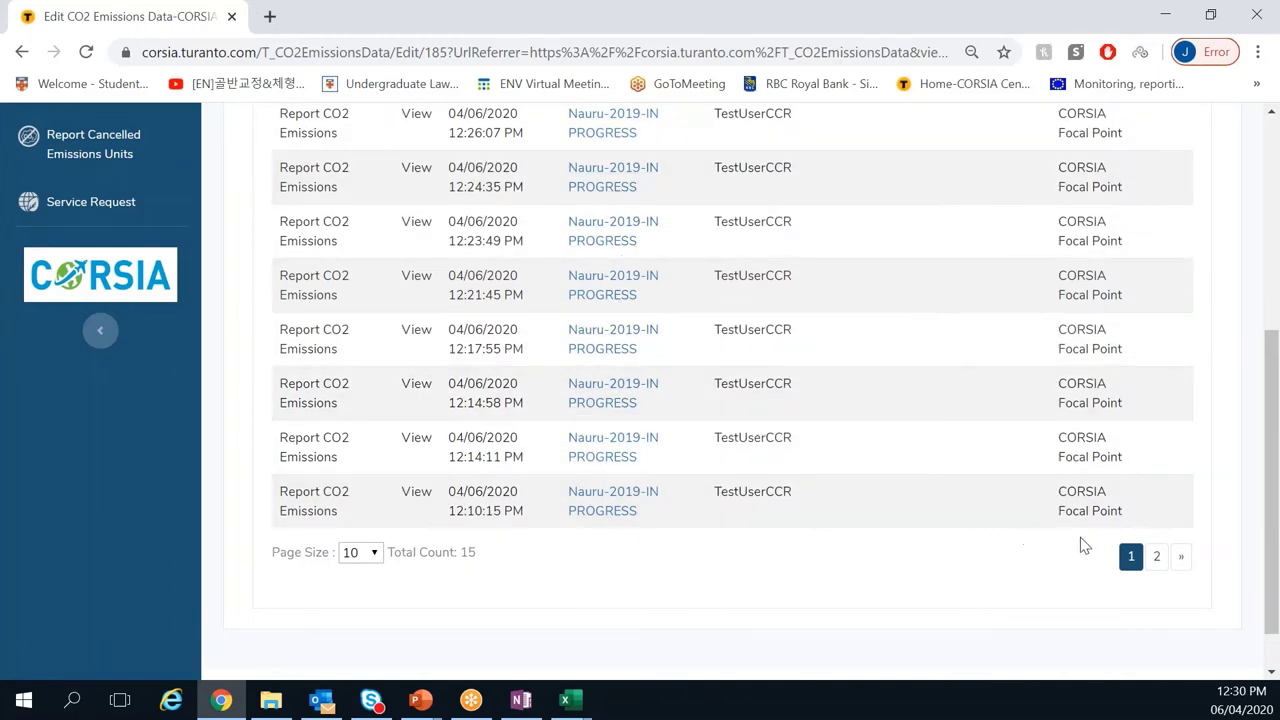
scroll(757, 437, "up", 5)
Step: Examine the change journal and record details of the 2019 Nauru–Canada state pair, leaving the record without saving
left_click(409, 290)
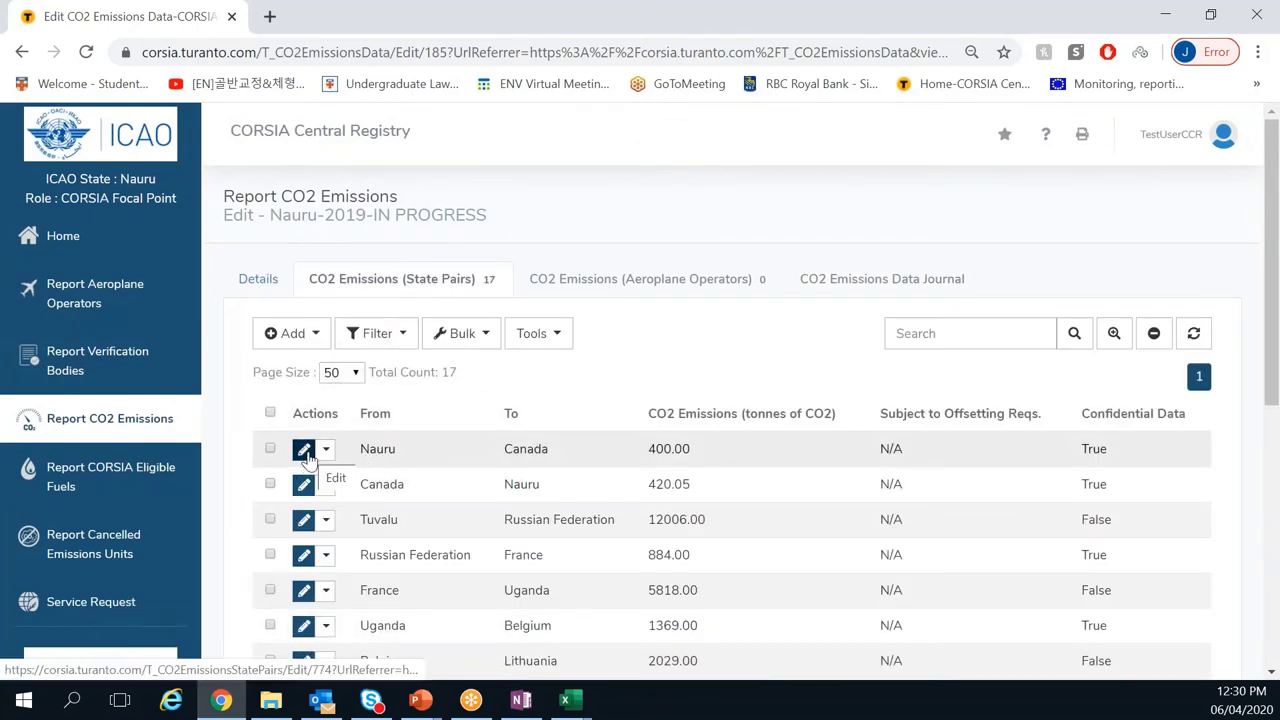
left_click(305, 452)
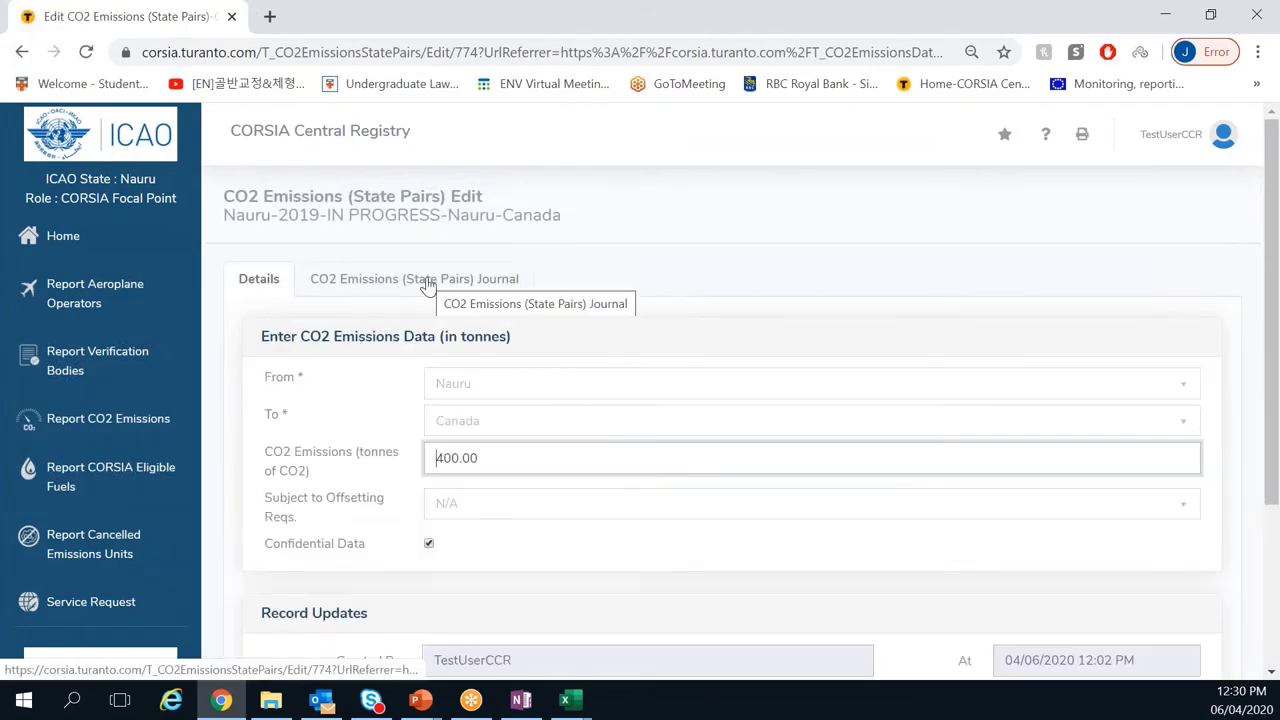
left_click(427, 282)
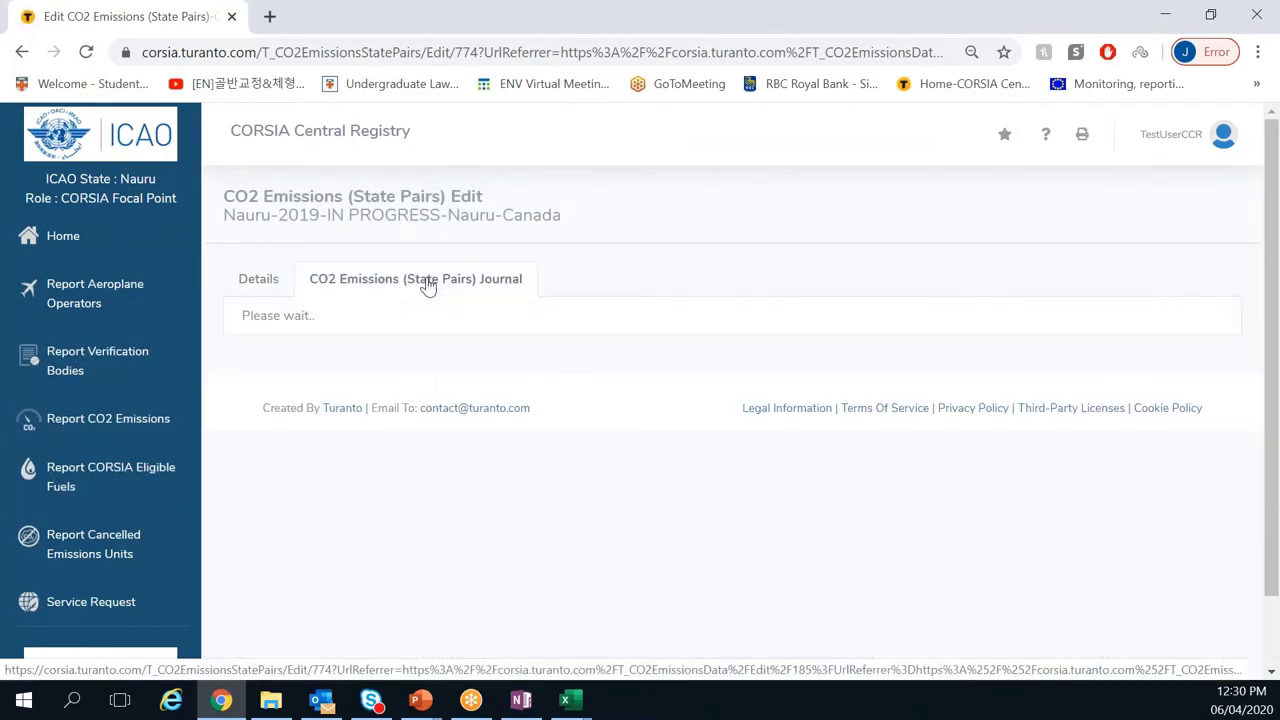
scroll(434, 449, "down", 3)
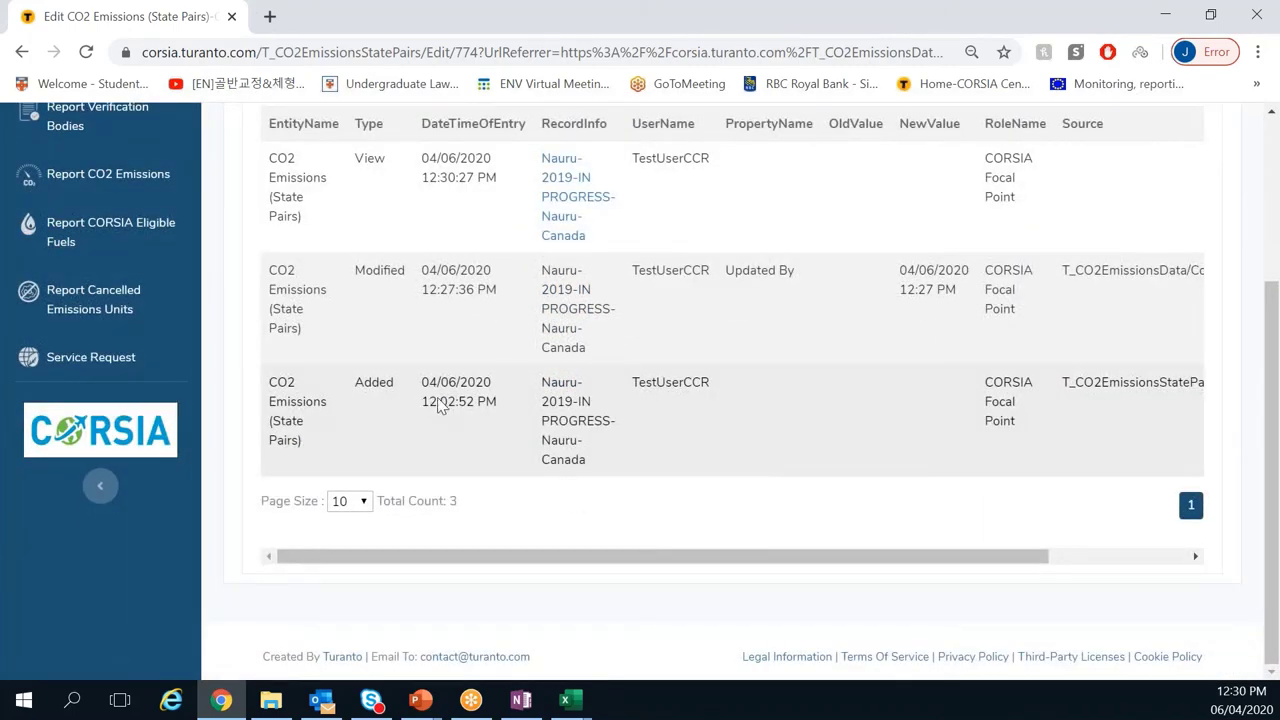
scroll(440, 370, "up", 1)
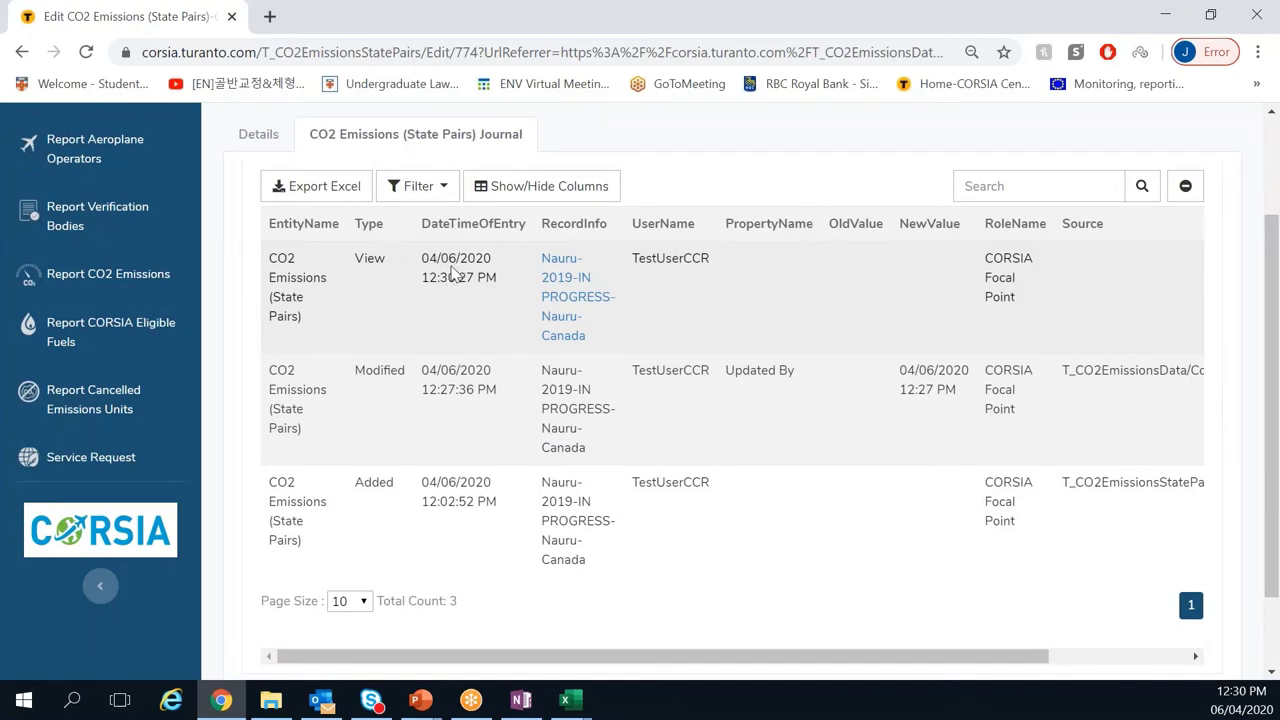
scroll(452, 270, "up", 1)
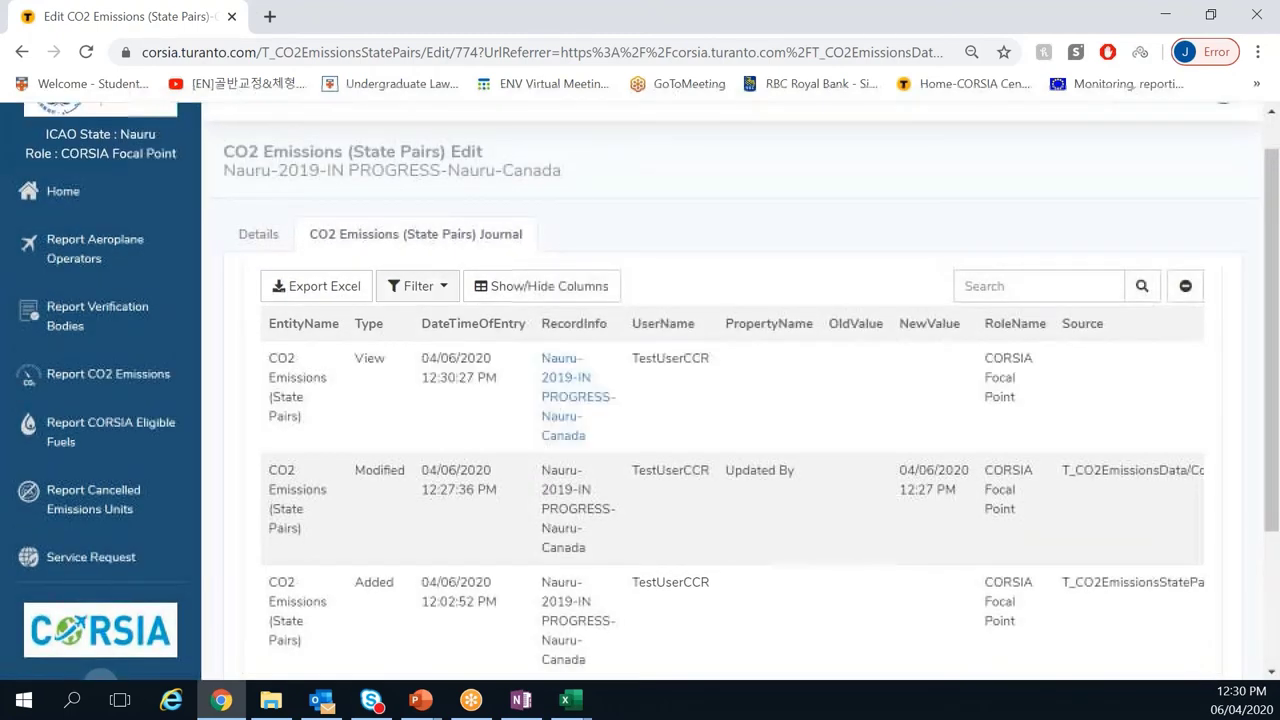
left_click(268, 238)
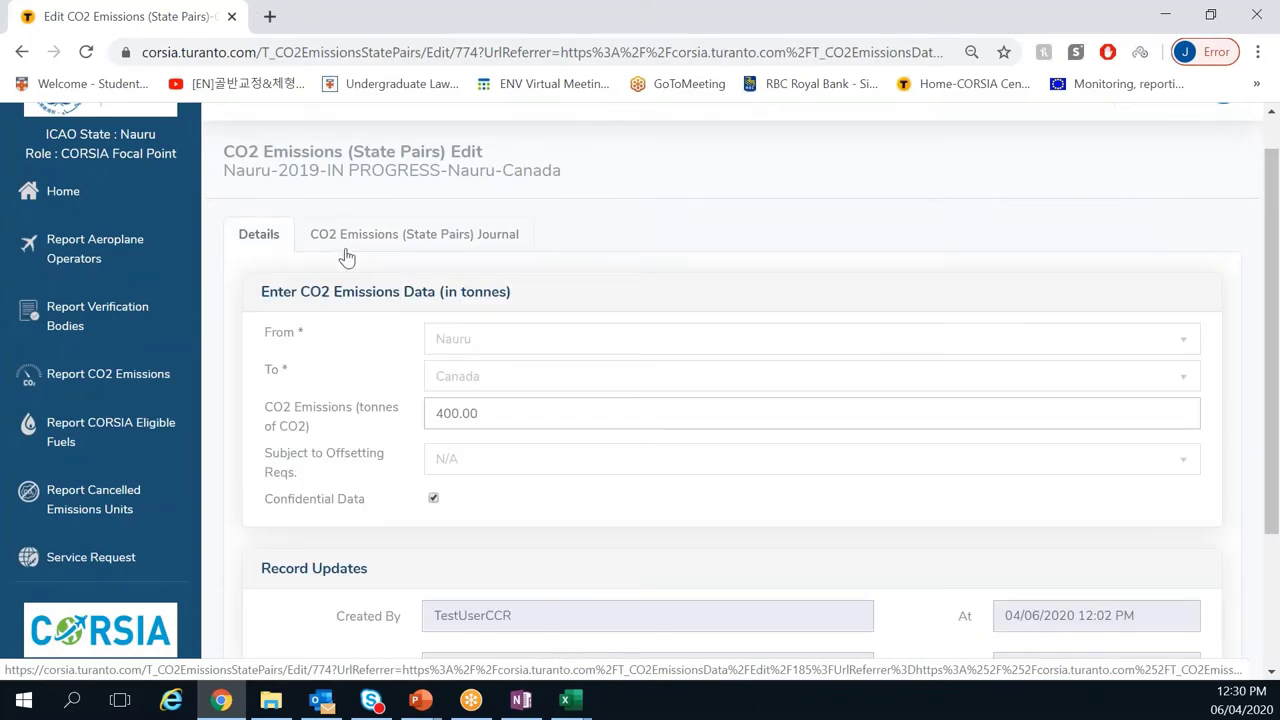
scroll(337, 240, "down", 2)
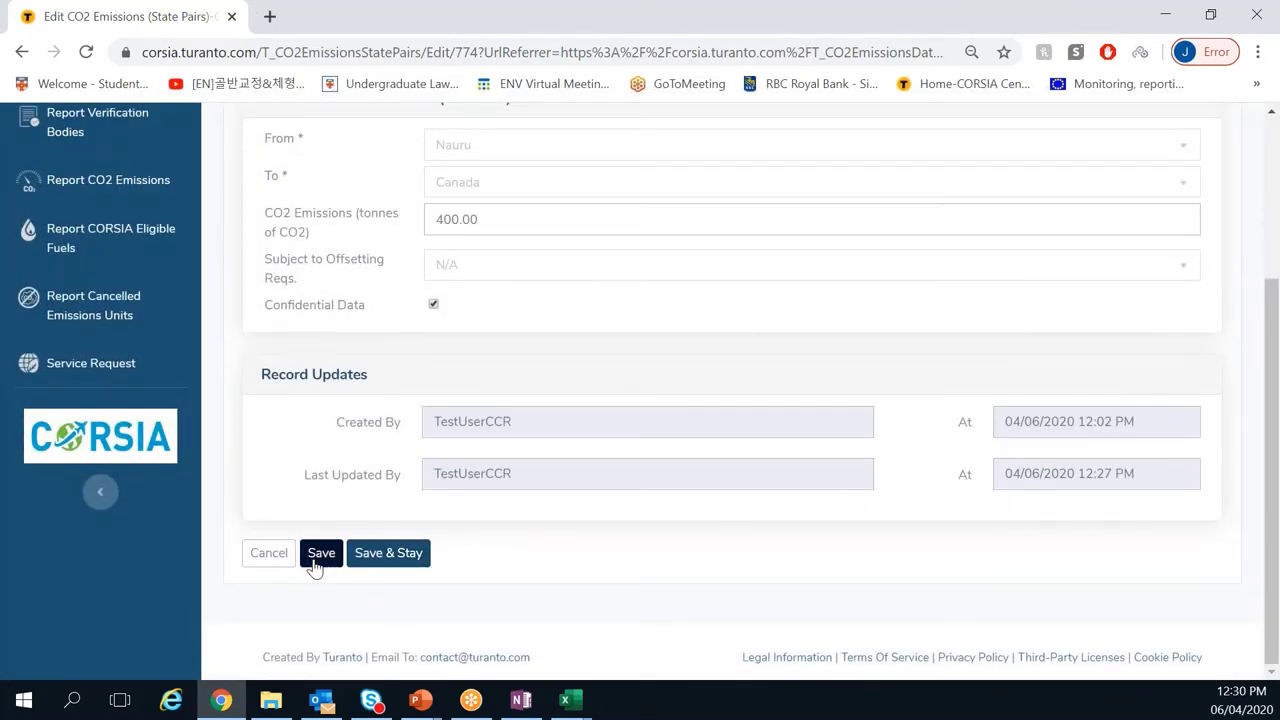
left_click(277, 571)
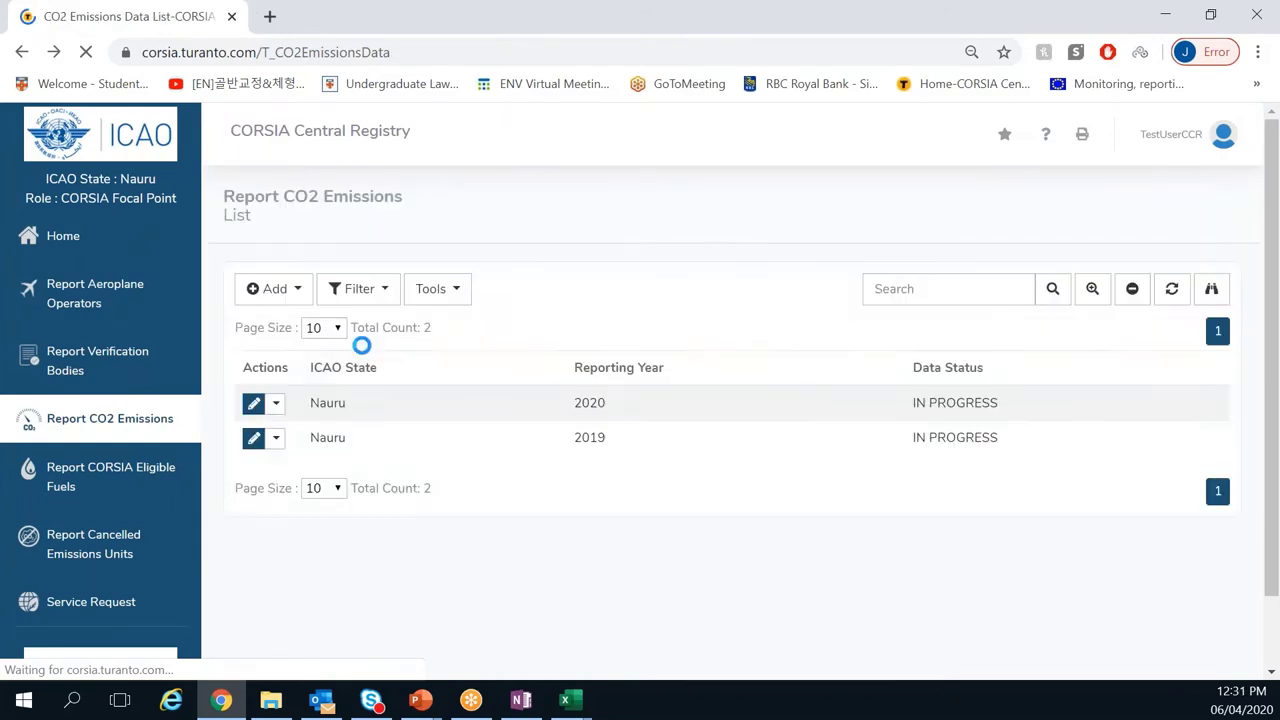
Step: Reopen the 2019 report and examine the change journal of the Tuvalu–Russian Federation pair for its Confidential Data modifications
left_click(253, 443)
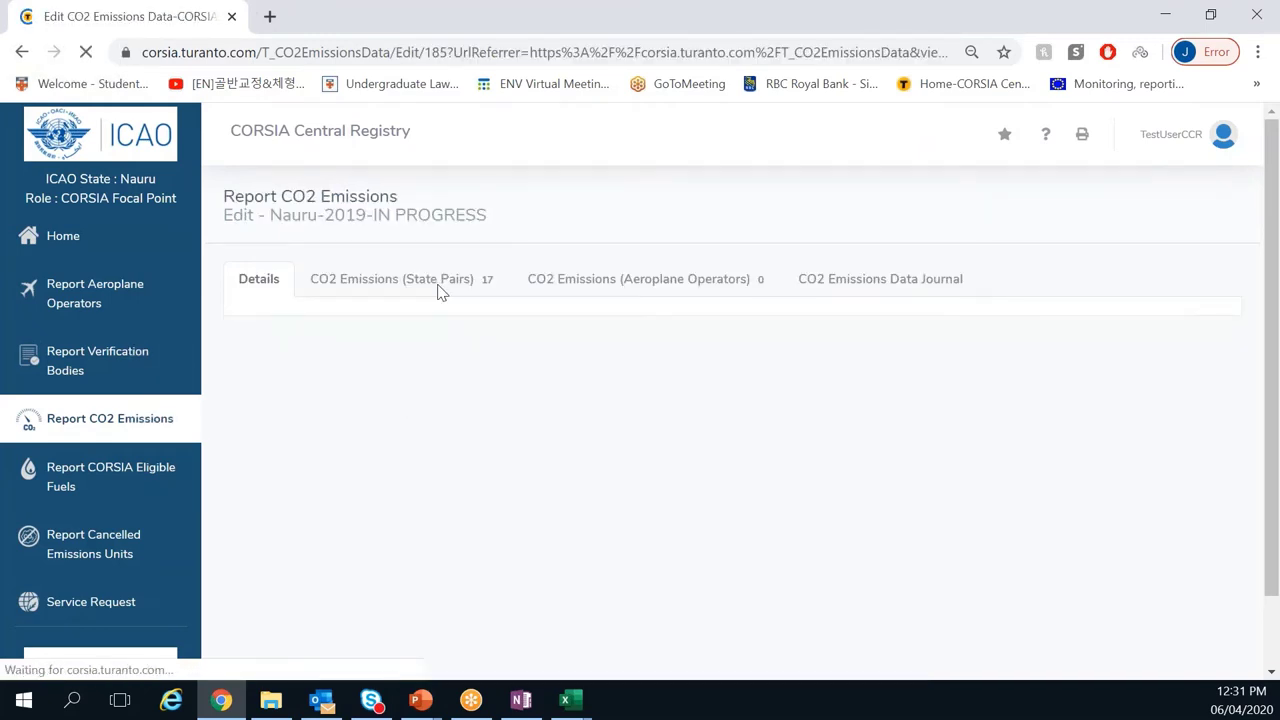
left_click(438, 285)
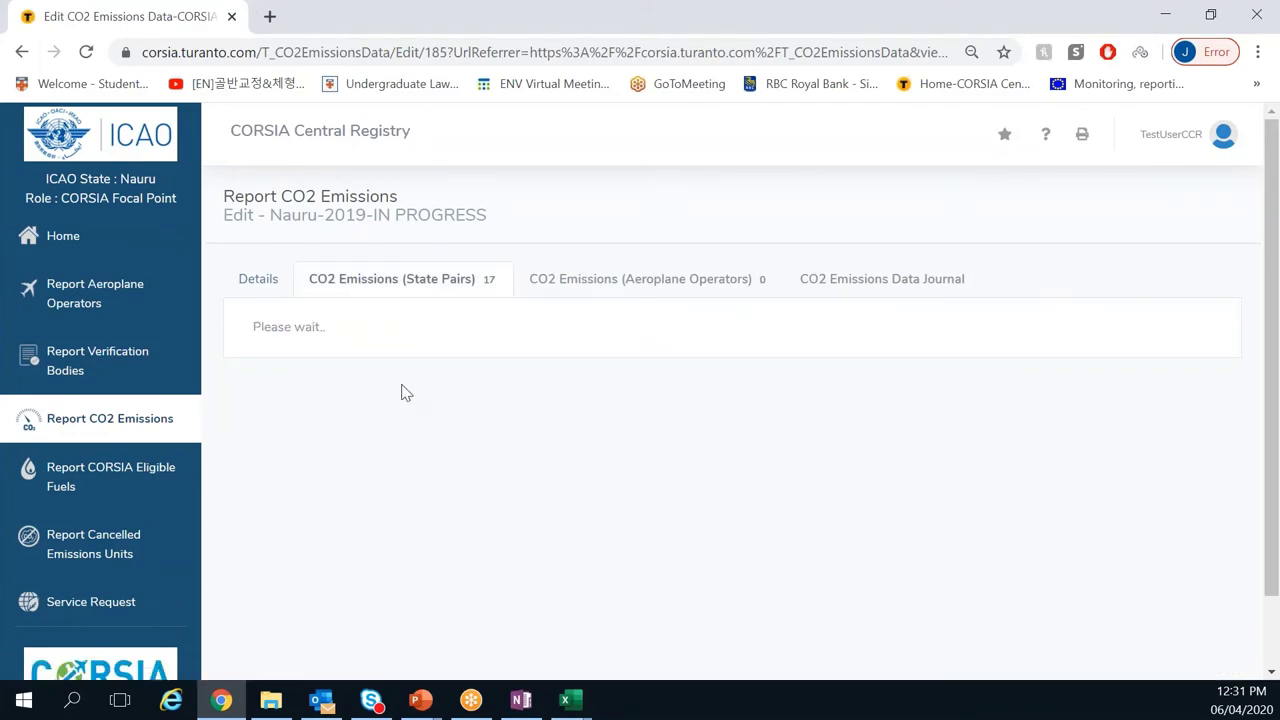
scroll(404, 395, "down", 1)
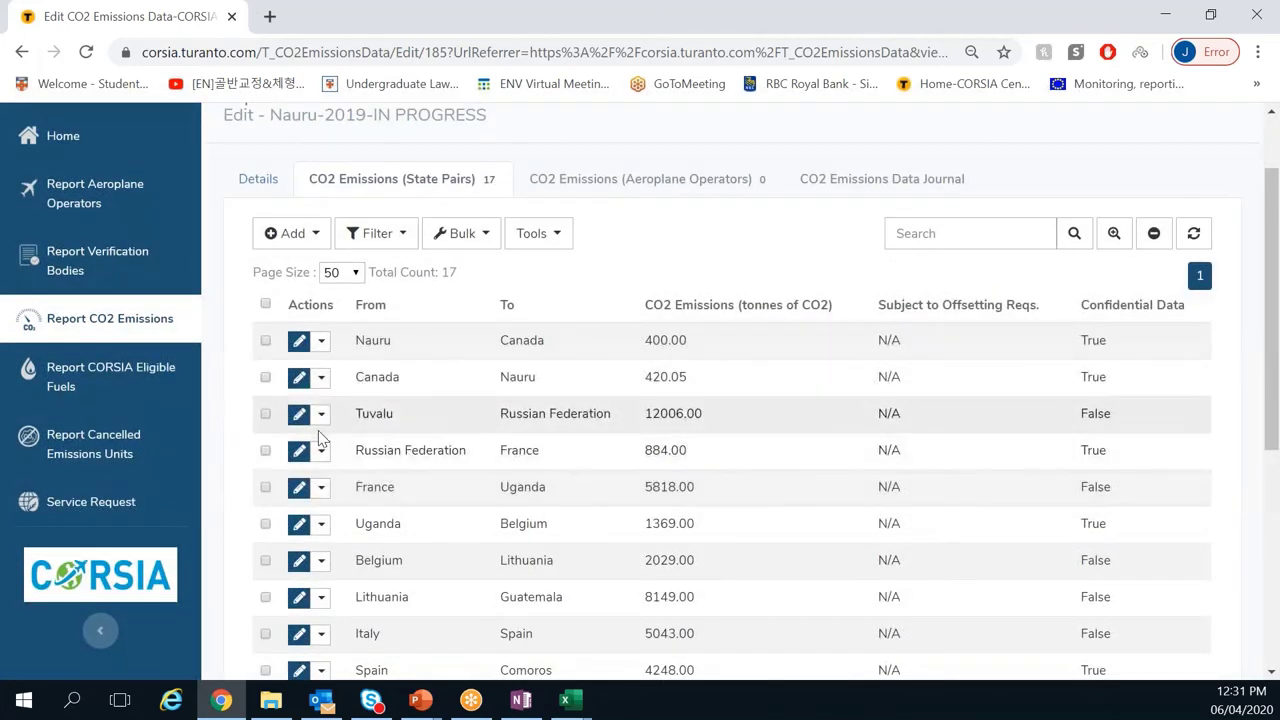
left_click(300, 414)
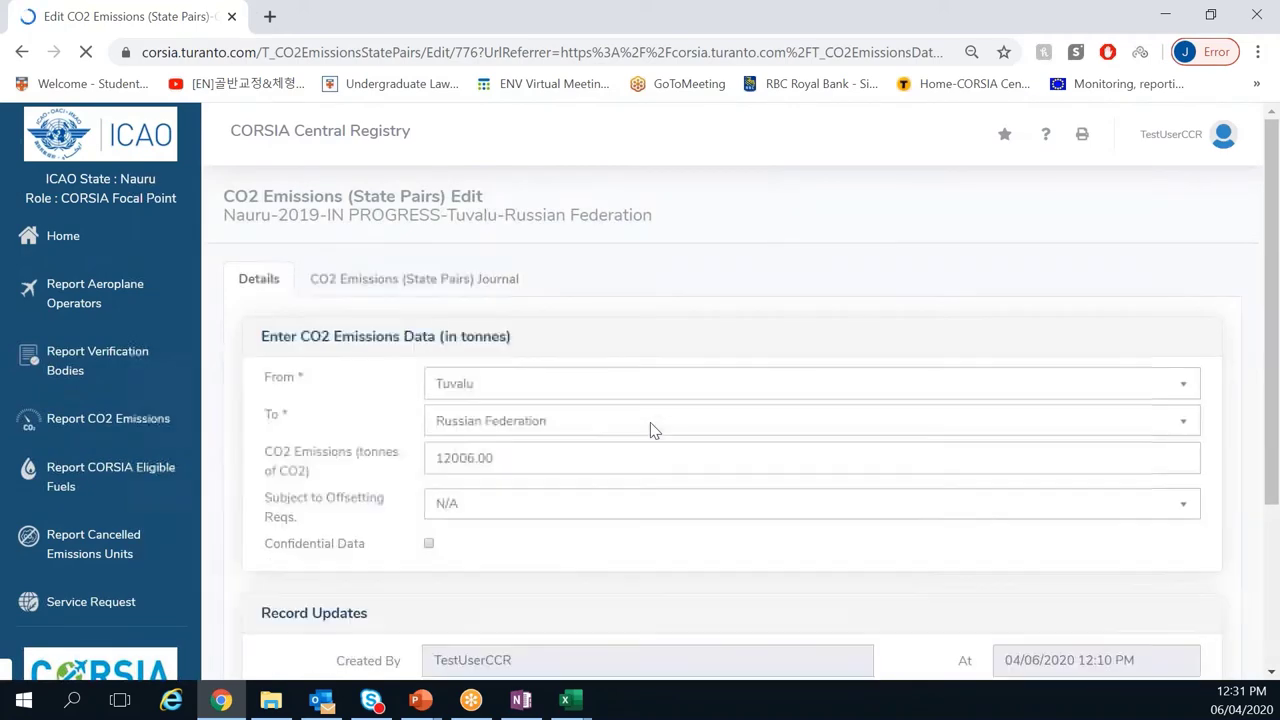
left_click(467, 289)
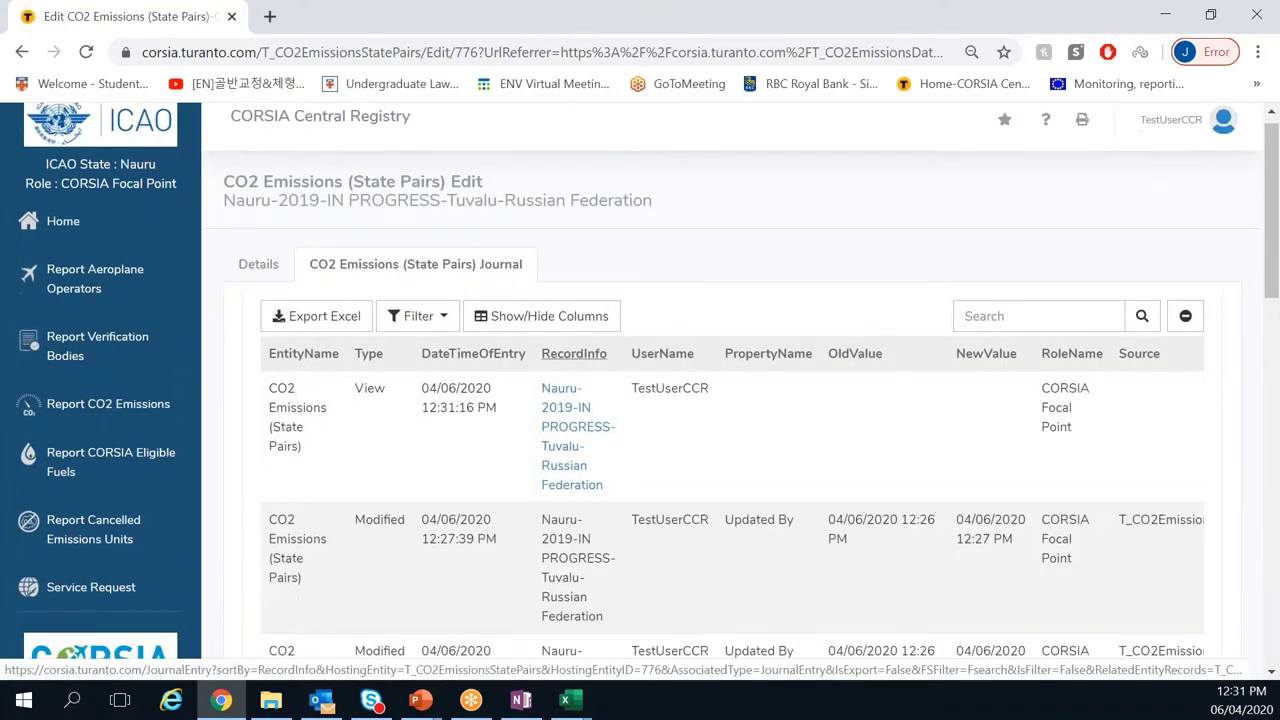
scroll(470, 411, "down", 2)
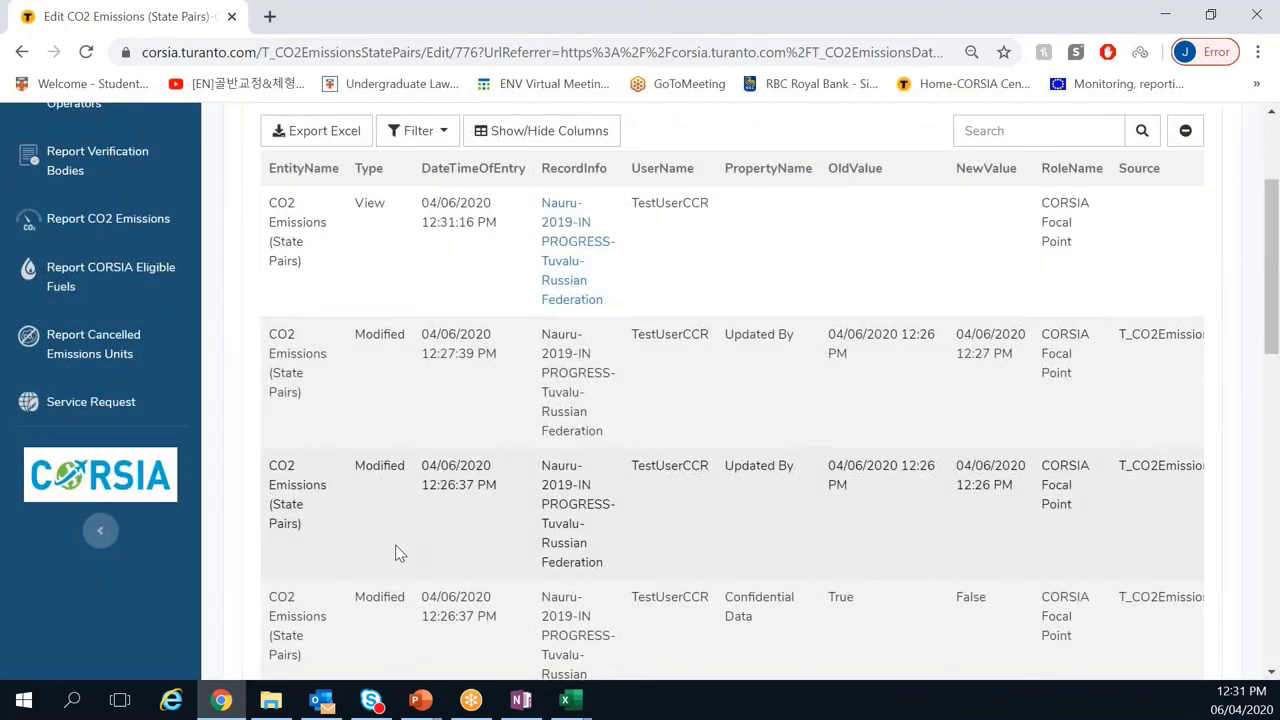
scroll(395, 554, "down", 3)
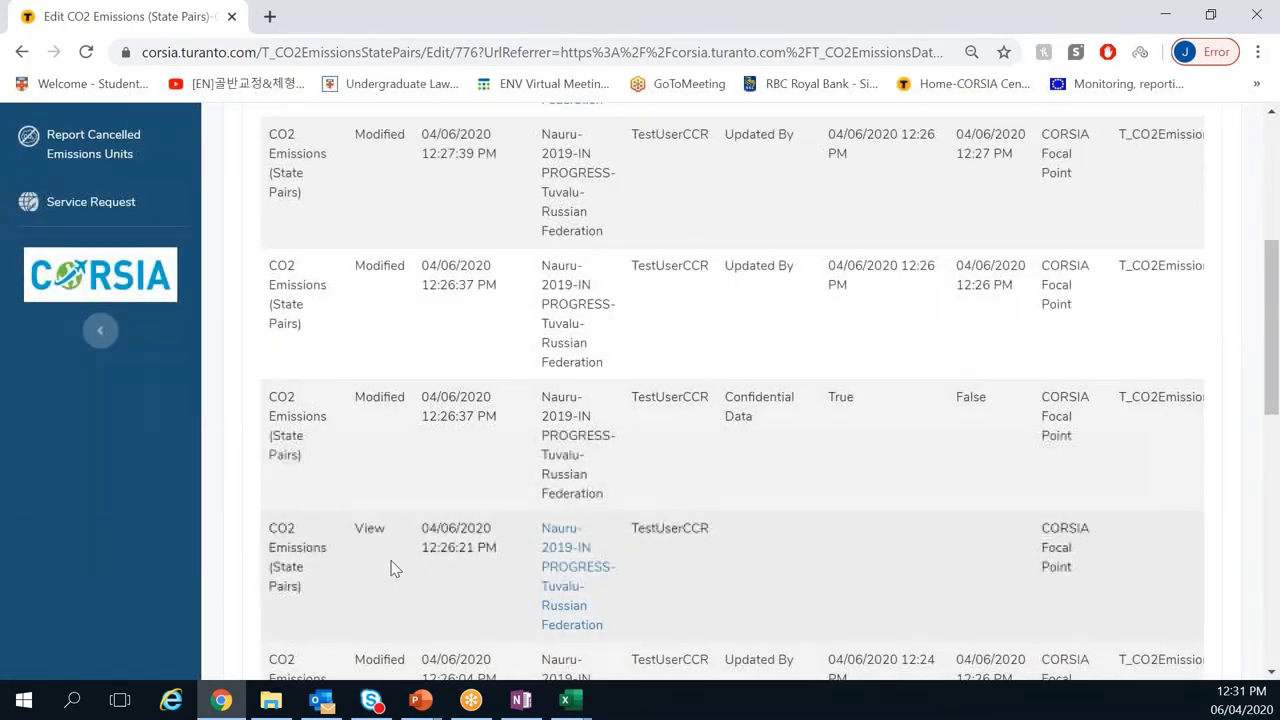
scroll(396, 533, "down", 2)
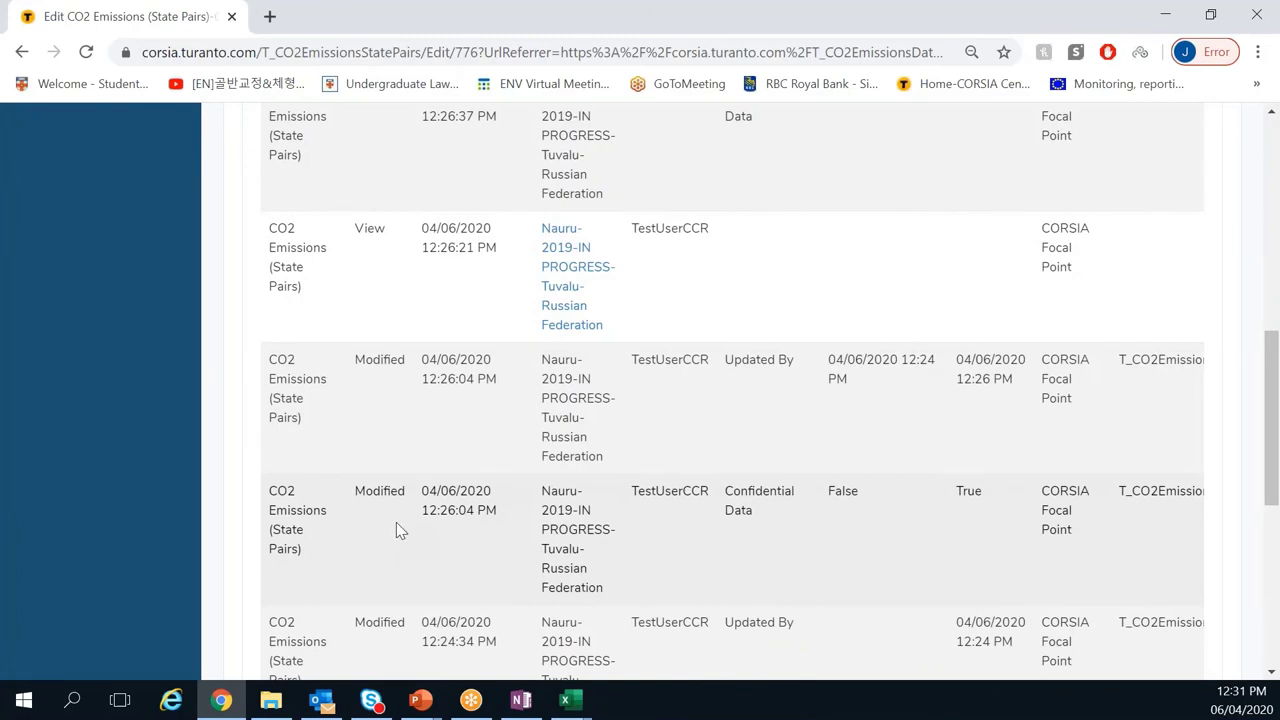
scroll(394, 522, "up", 1)
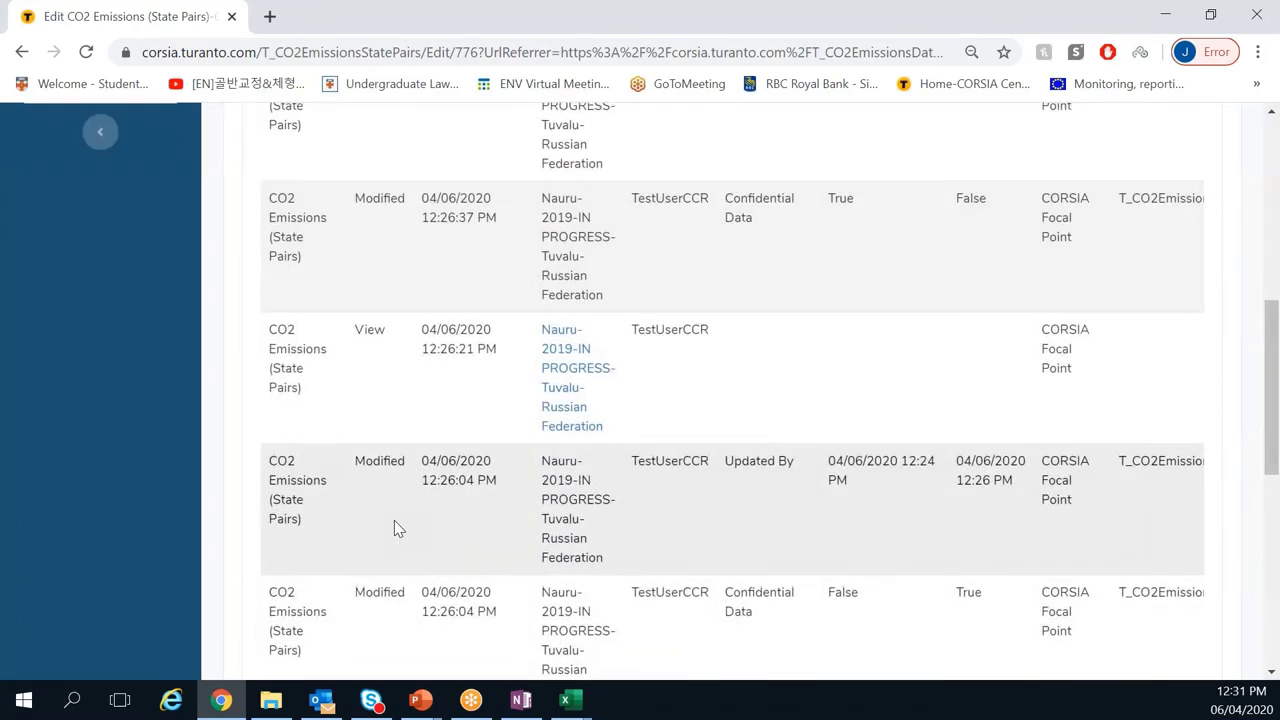
scroll(394, 522, "up", 1)
key("F5")
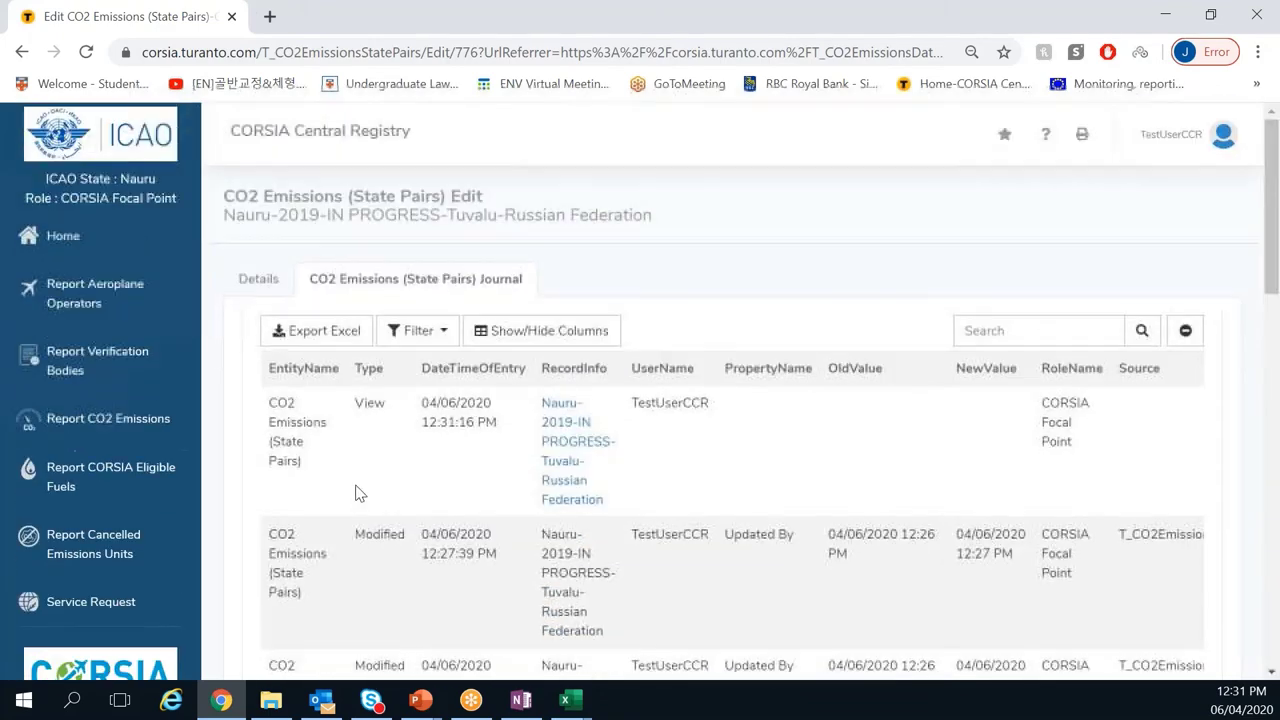
Step: Review the details of the Tuvalu–Russian Federation pair, including who created and last updated the record and when
left_click(250, 277)
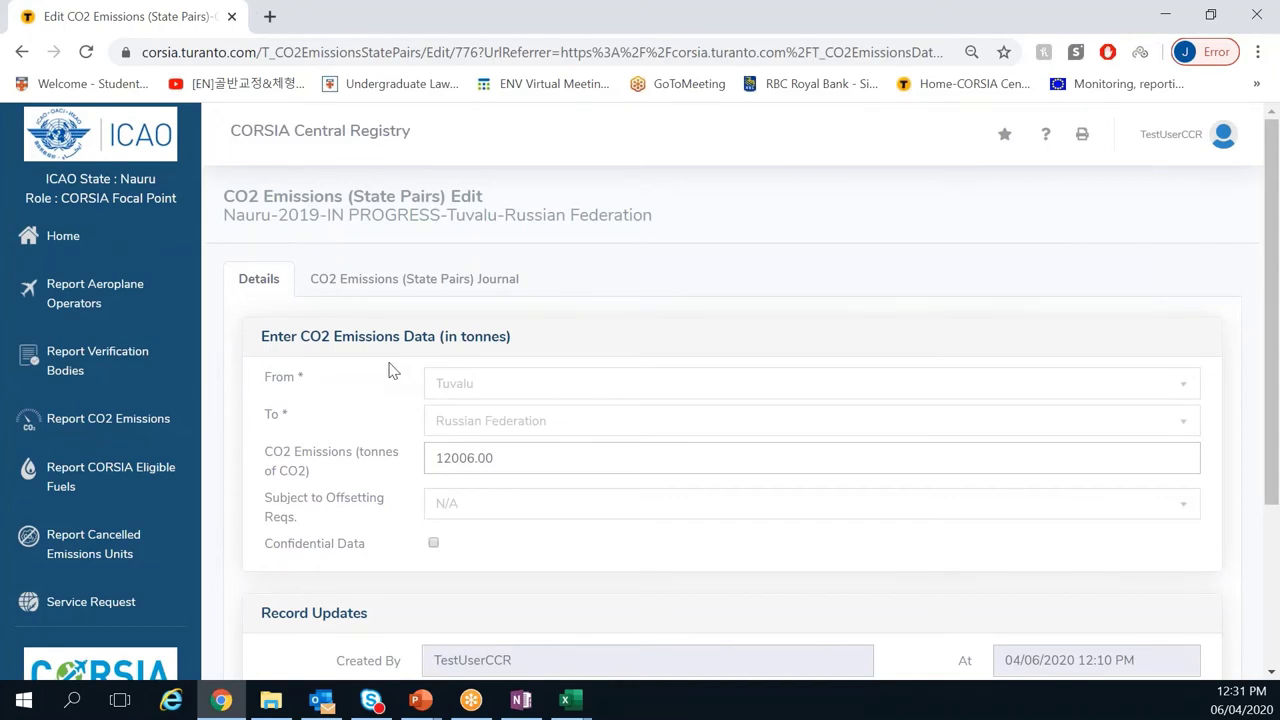
scroll(391, 371, "down", 3)
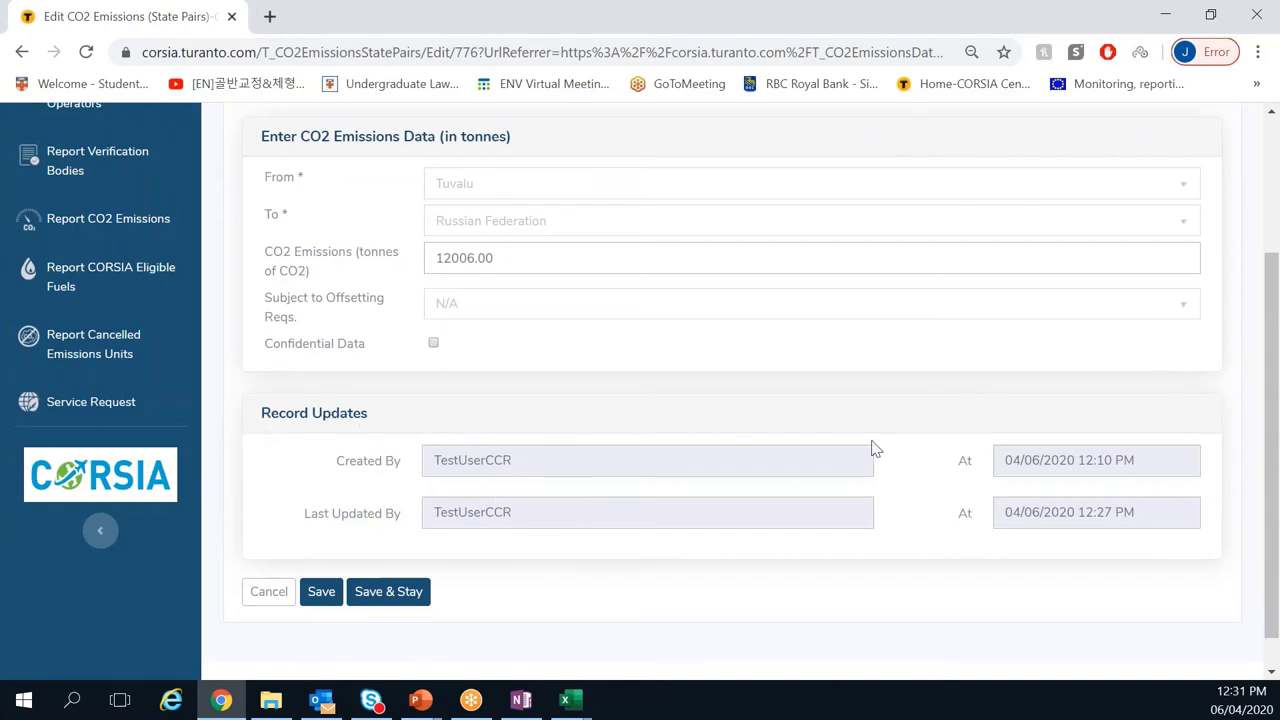
scroll(1033, 475, "up", 2)
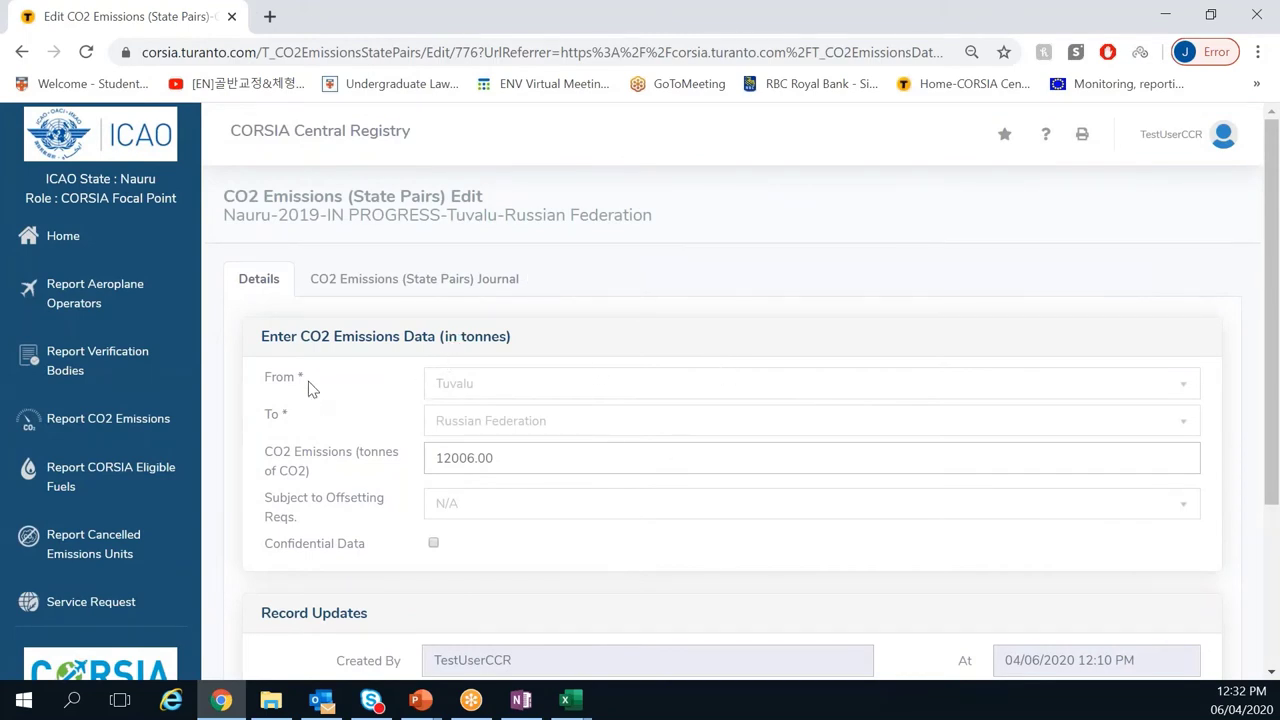
scroll(308, 381, "down", 1)
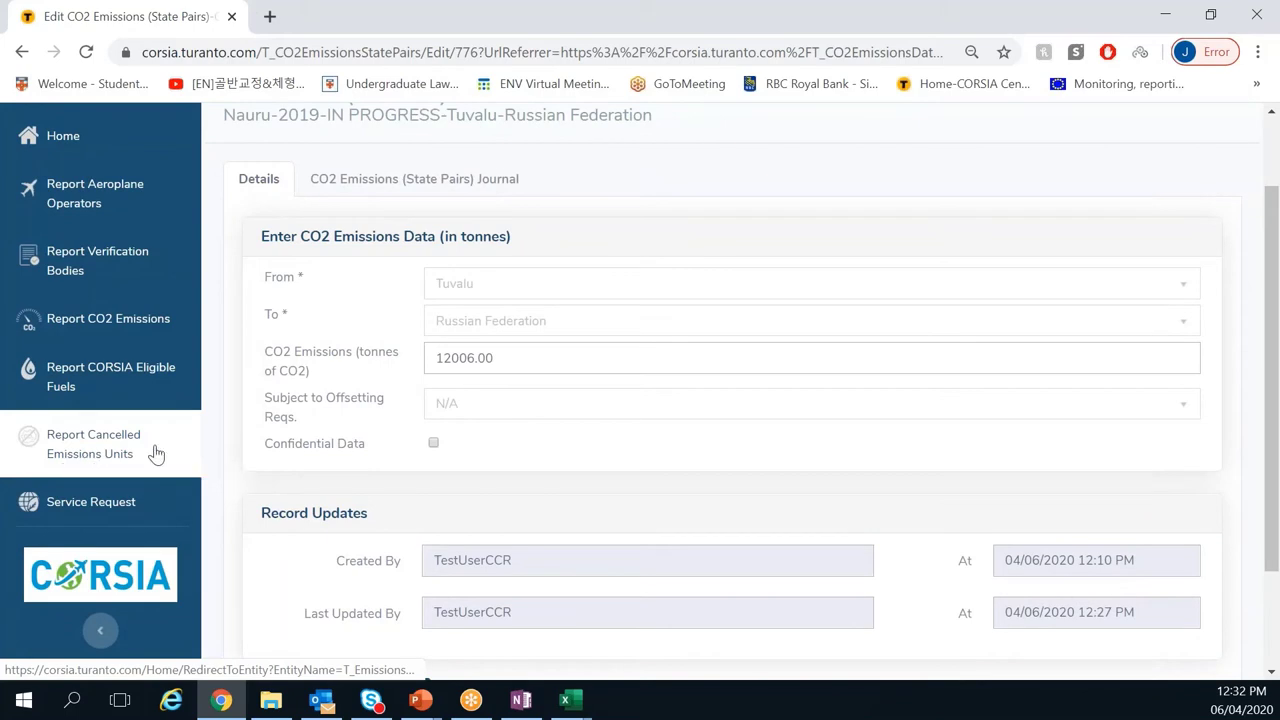
scroll(323, 380, "up", 1)
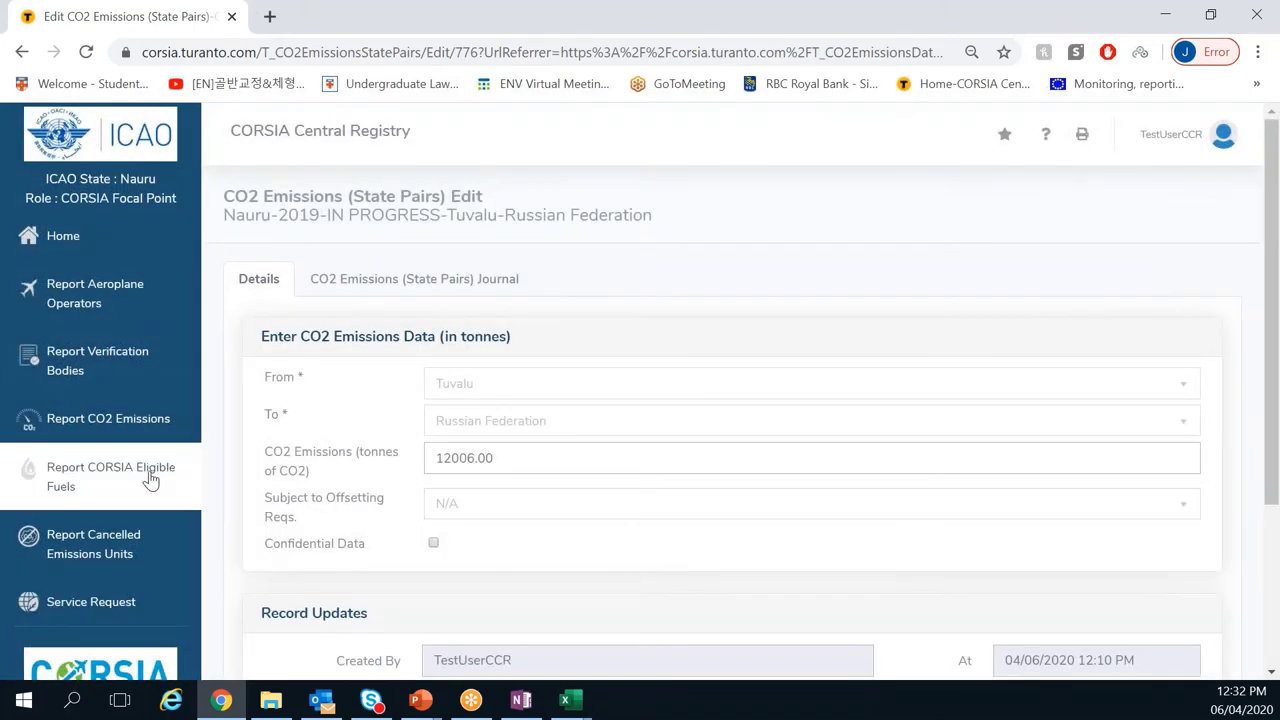
Step: Reopen Nauru's 2019 CO2 emissions report and review its full list of state pairs, emissions and confidentiality values
left_click(149, 431)
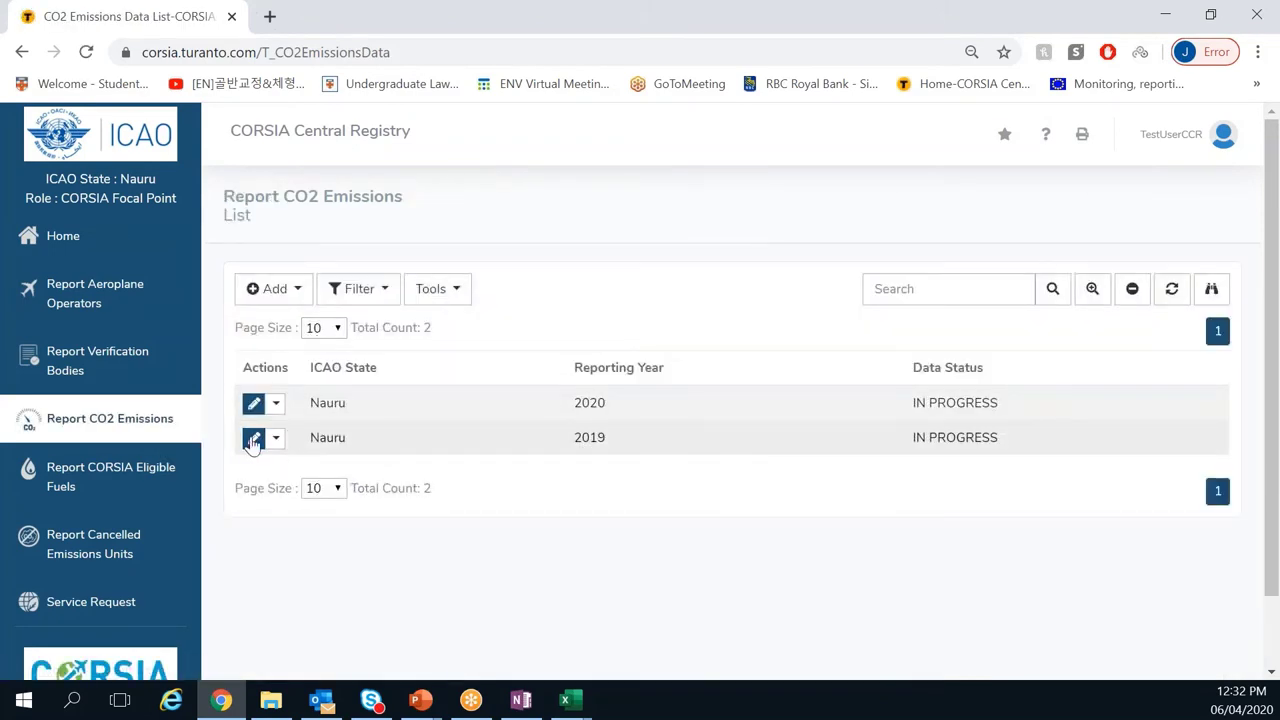
left_click(251, 445)
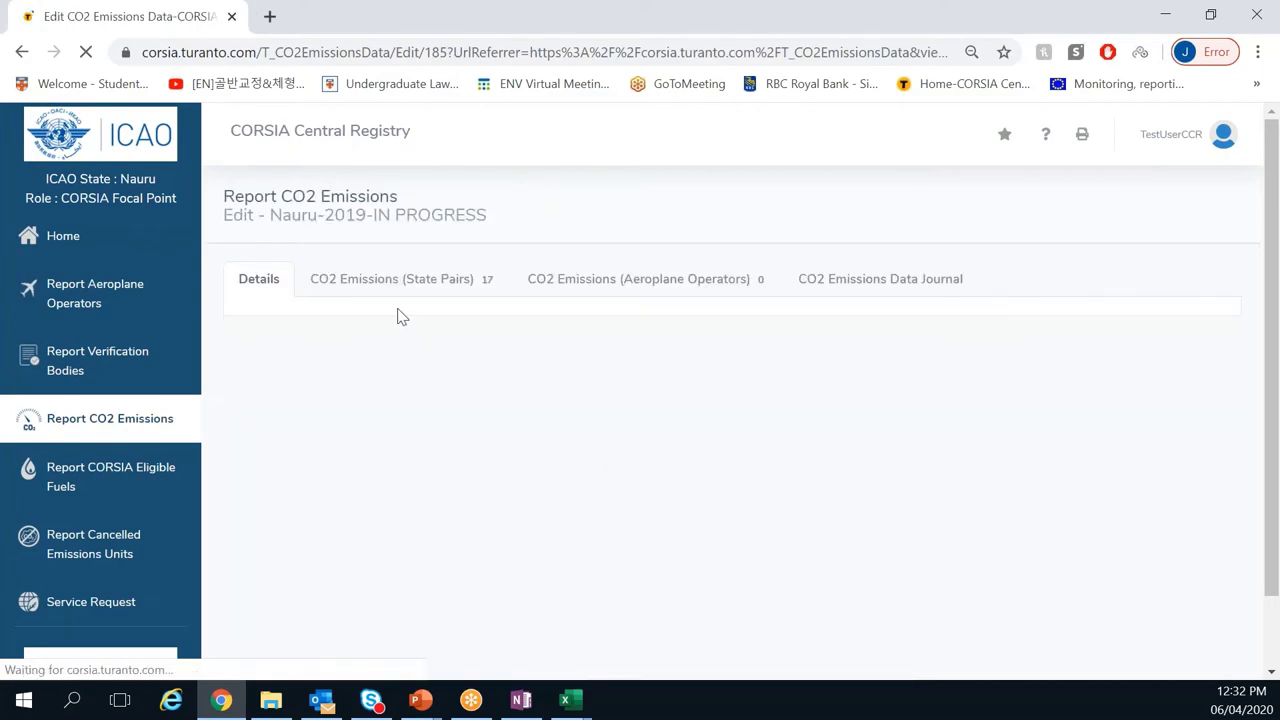
left_click(396, 292)
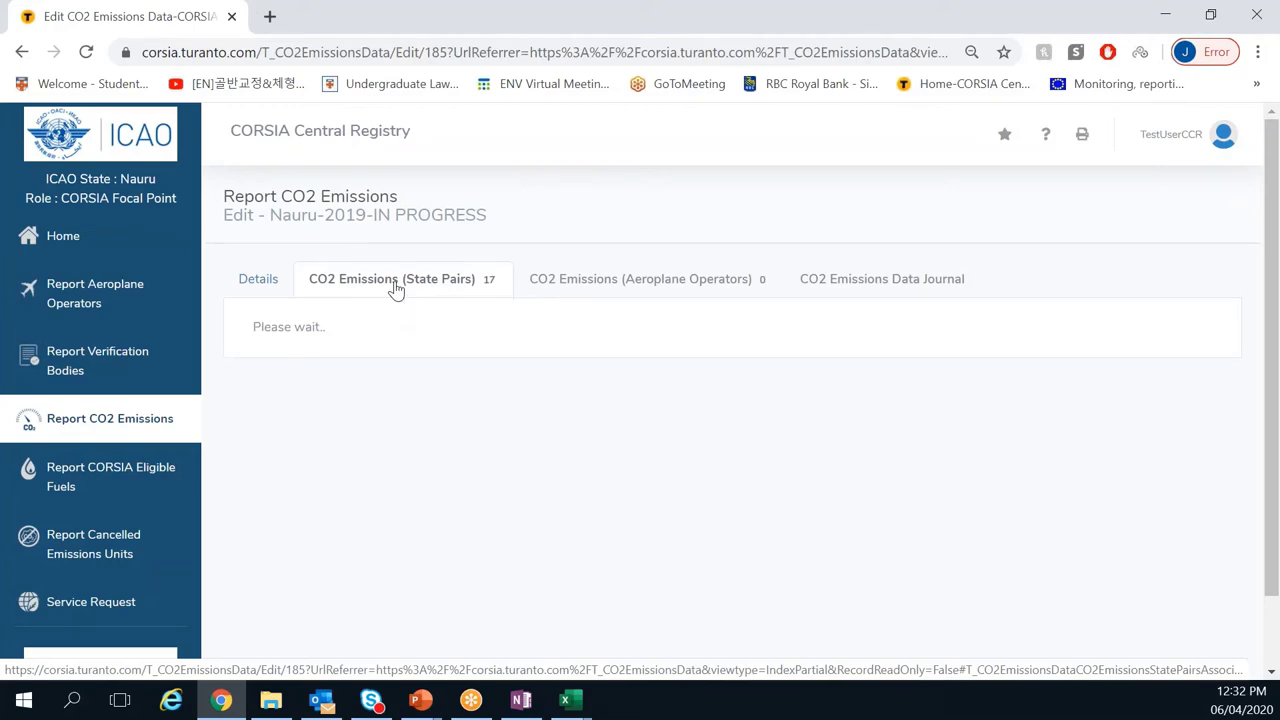
scroll(555, 432, "down", 2)
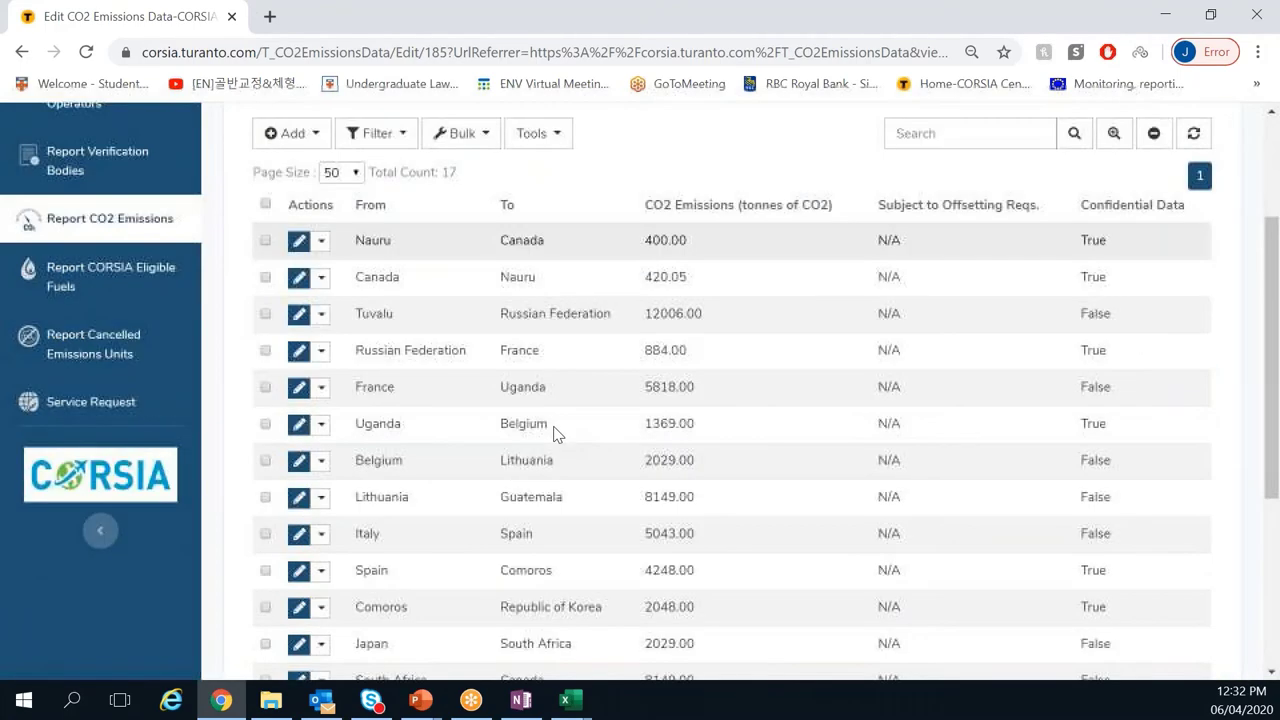
scroll(555, 434, "down", 2)
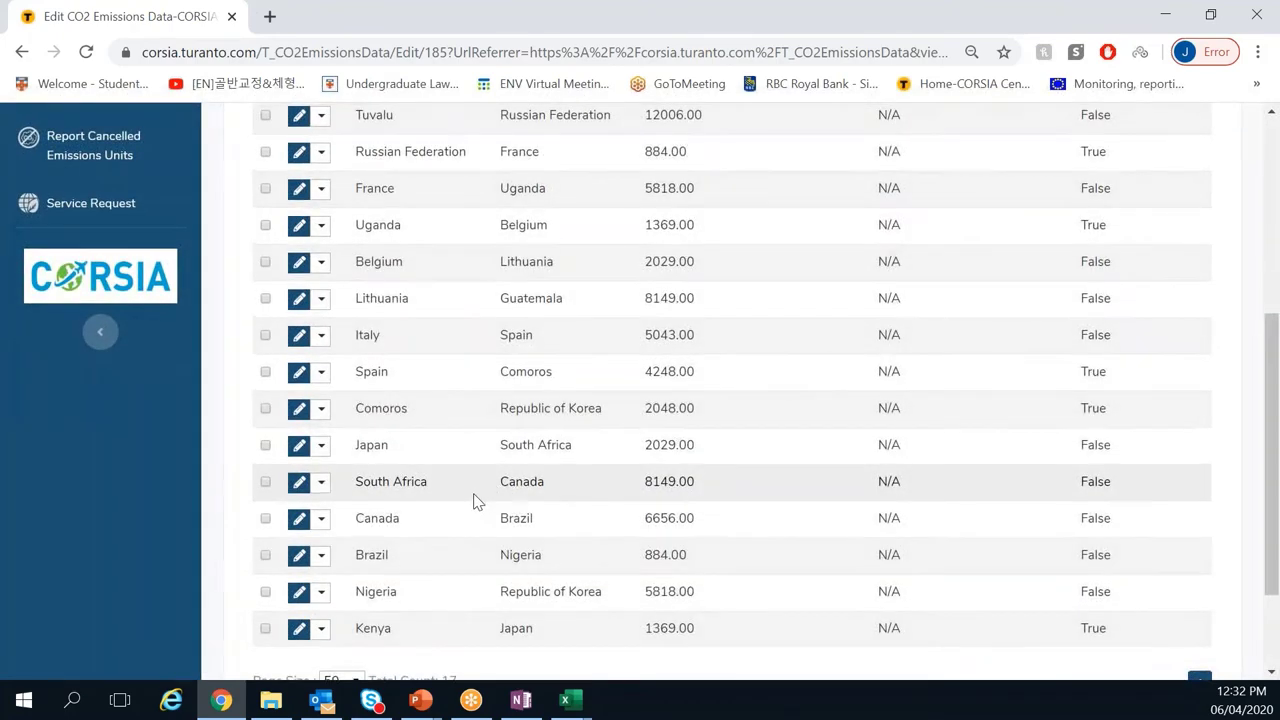
scroll(474, 500, "up", 2)
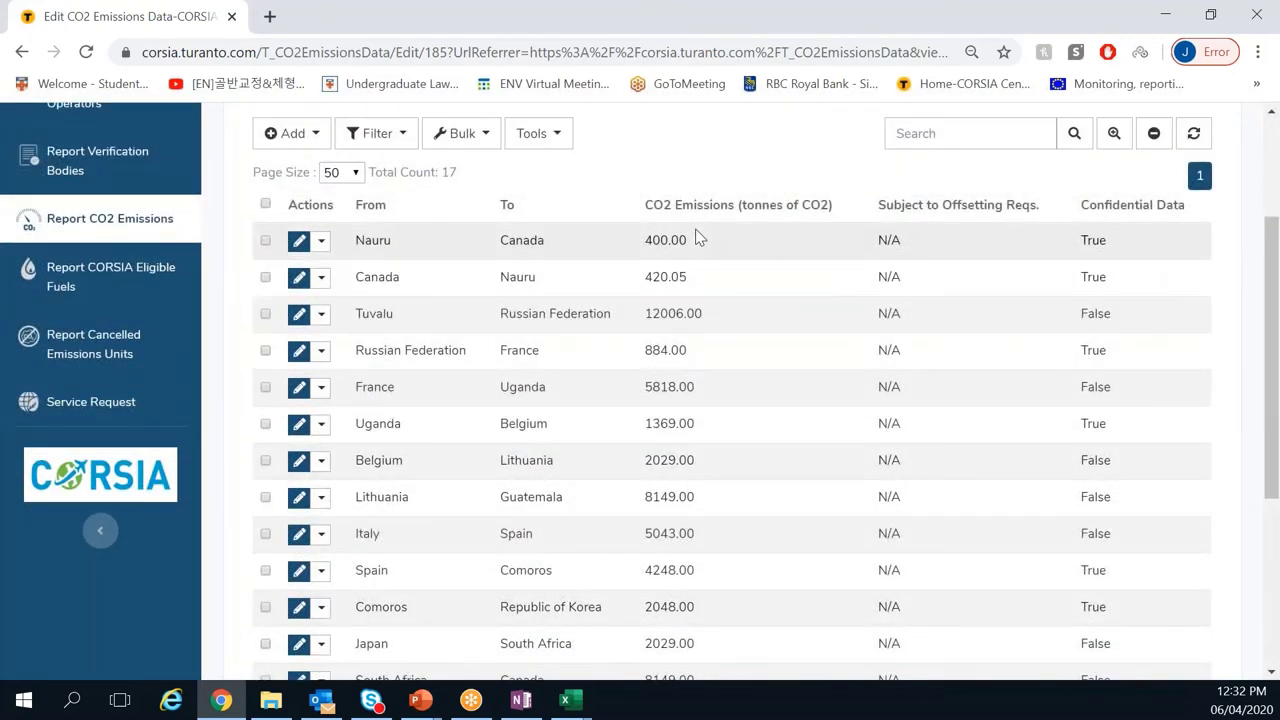
scroll(432, 270, "up", 1)
scroll(432, 270, "up", 1)
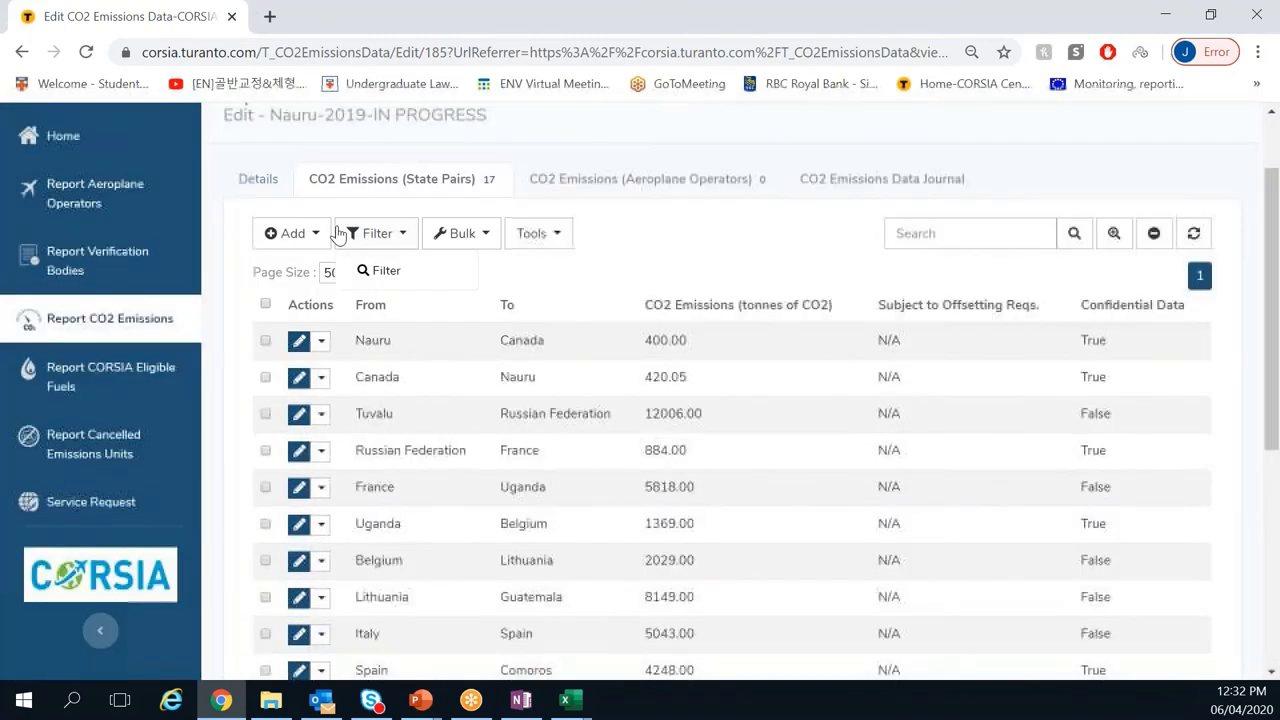
Step: Set the 2019 report's Data Status to COMPLETE in its details and save the record
left_click(276, 188)
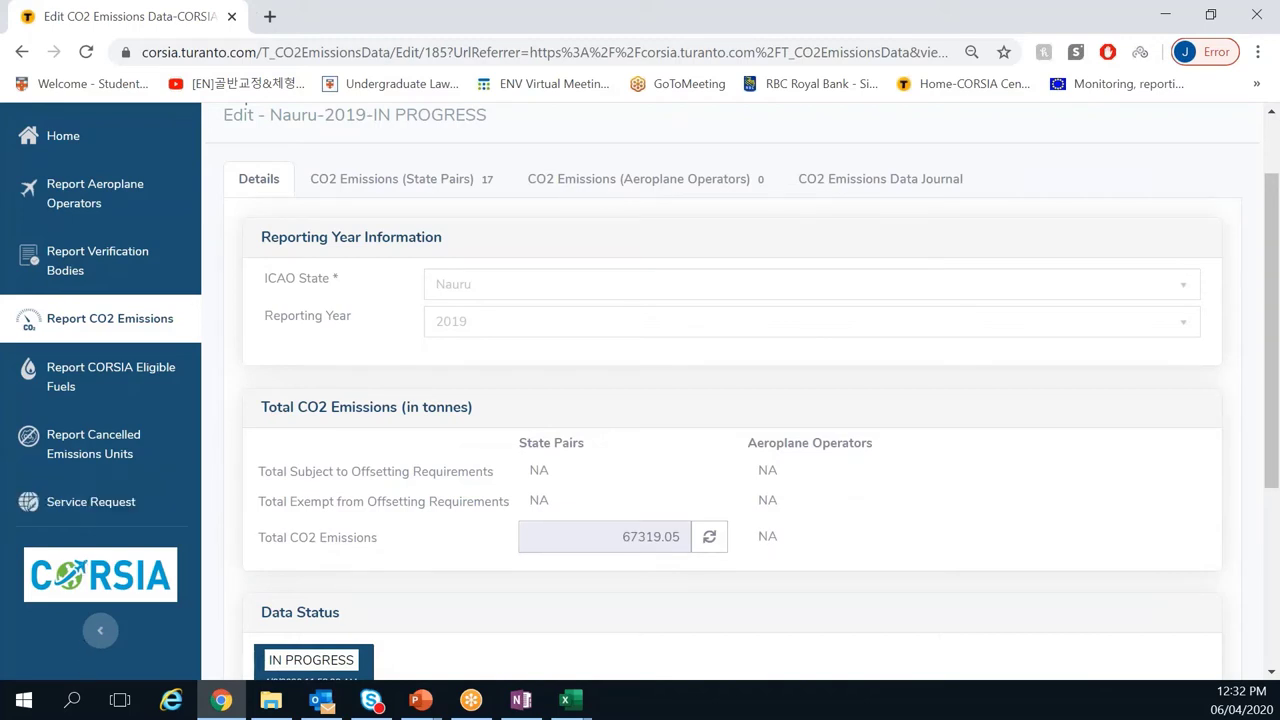
scroll(400, 457, "down", 2)
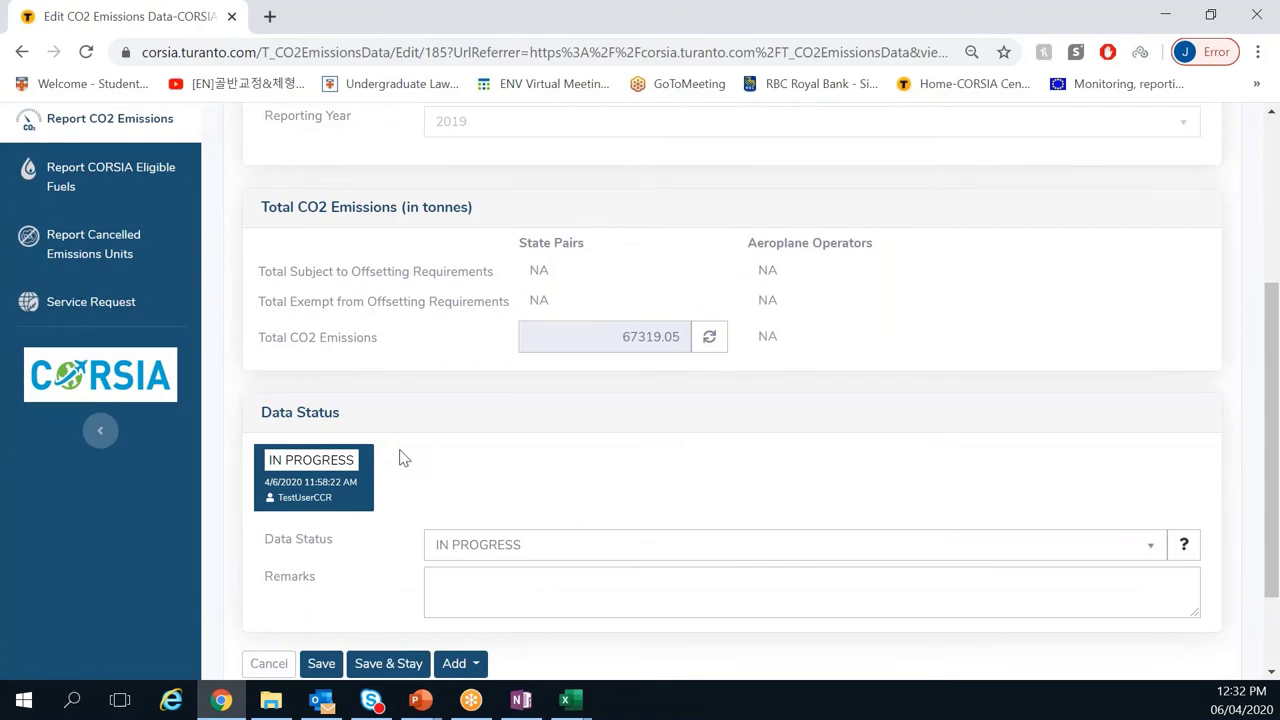
left_click(490, 549)
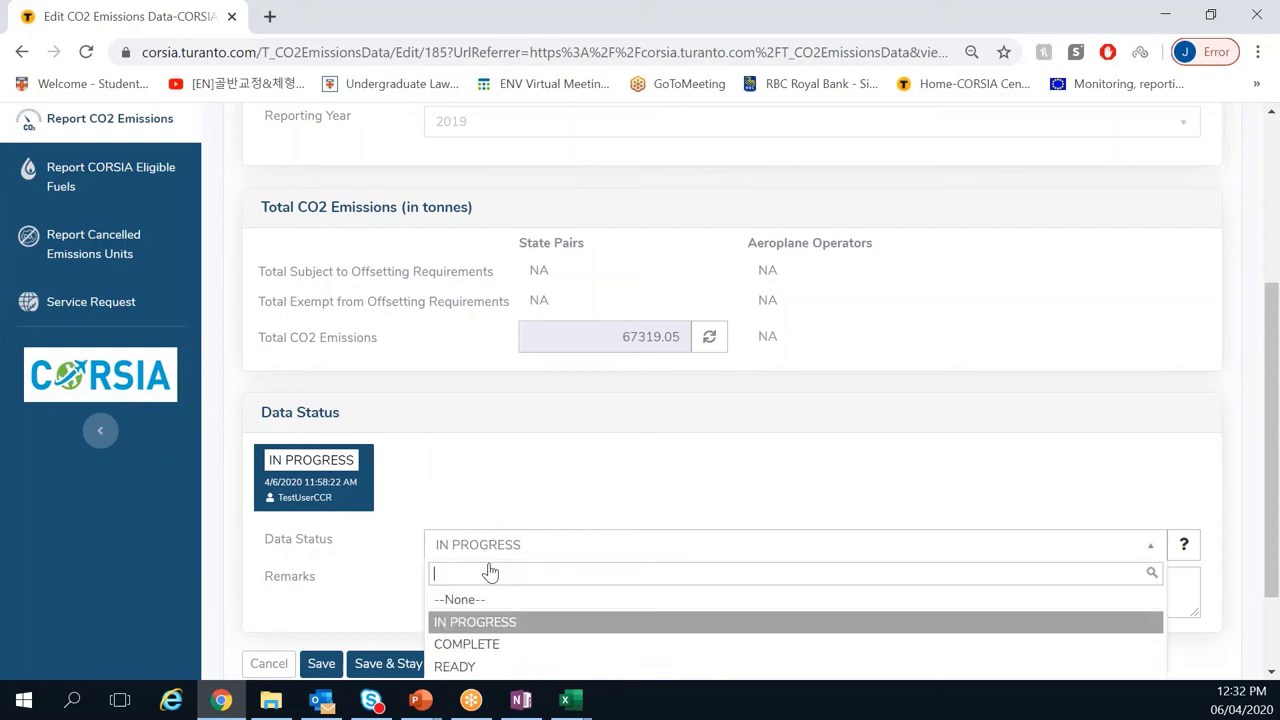
left_click(485, 645)
scroll(400, 491, "down", 2)
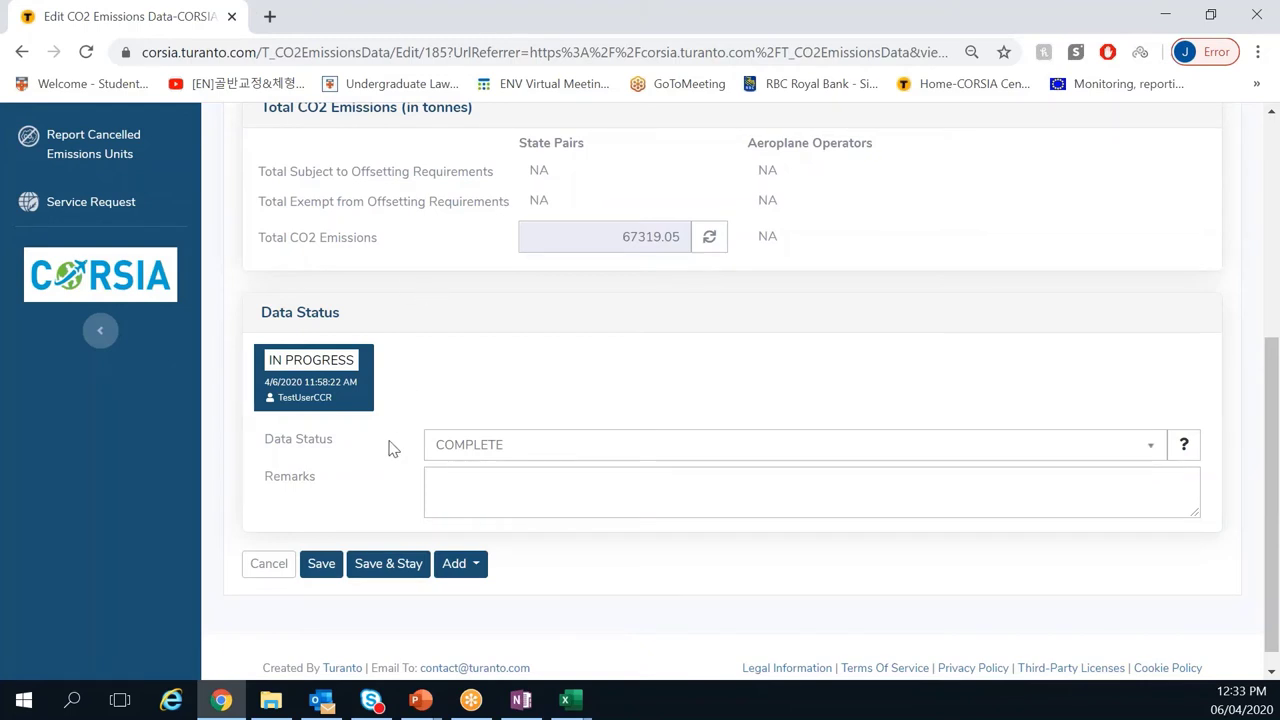
left_click(322, 566)
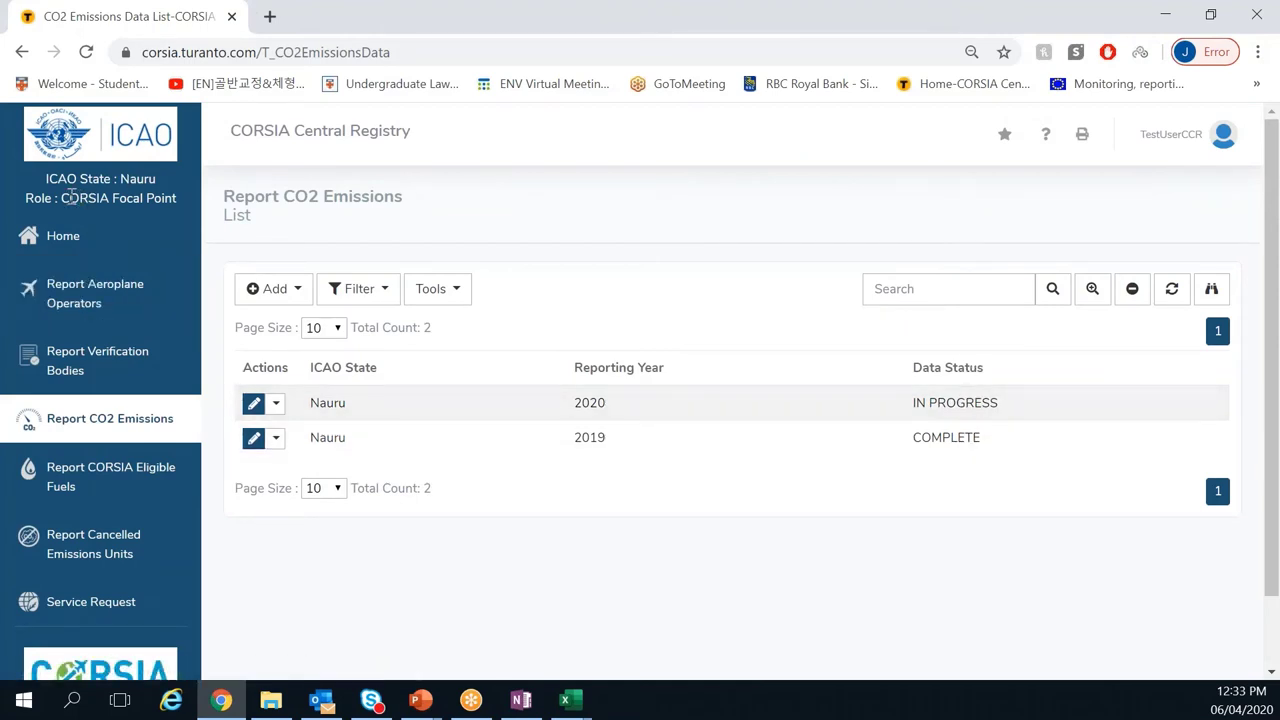
Step: Reopen the 2019 report, check its state pairs list, and return to the report's details
left_click(253, 446)
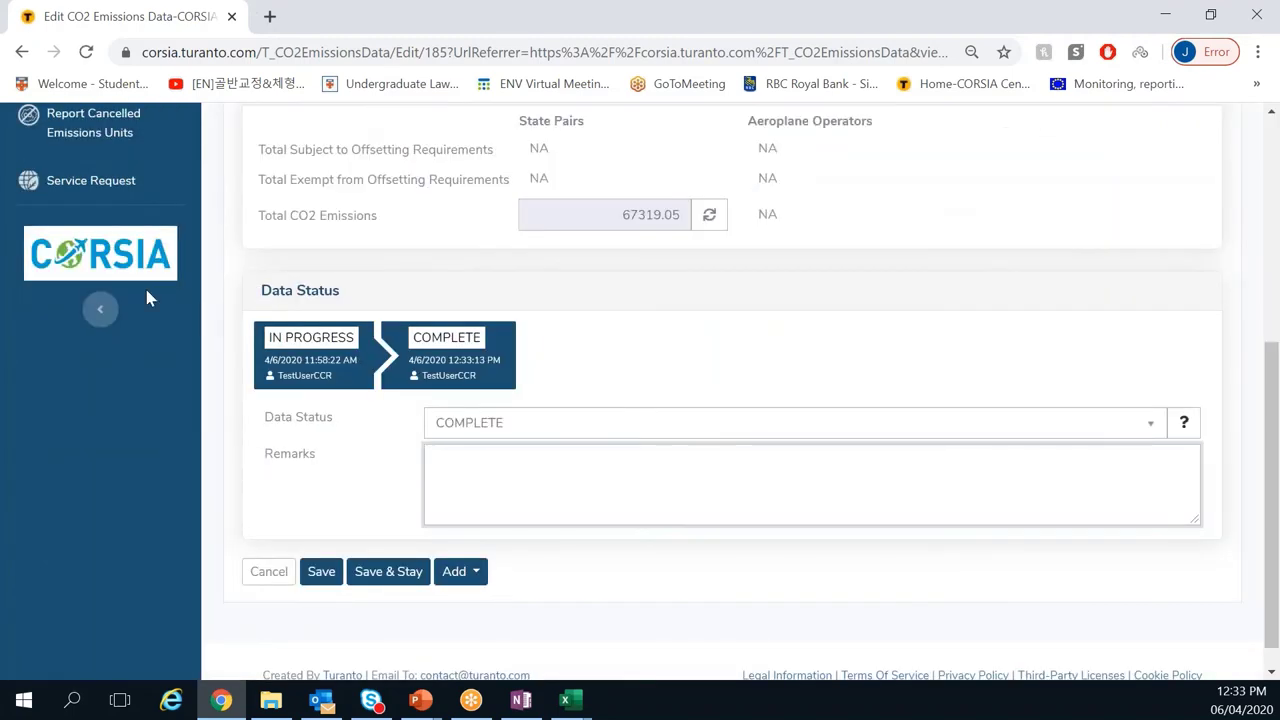
scroll(520, 315, "up", 5)
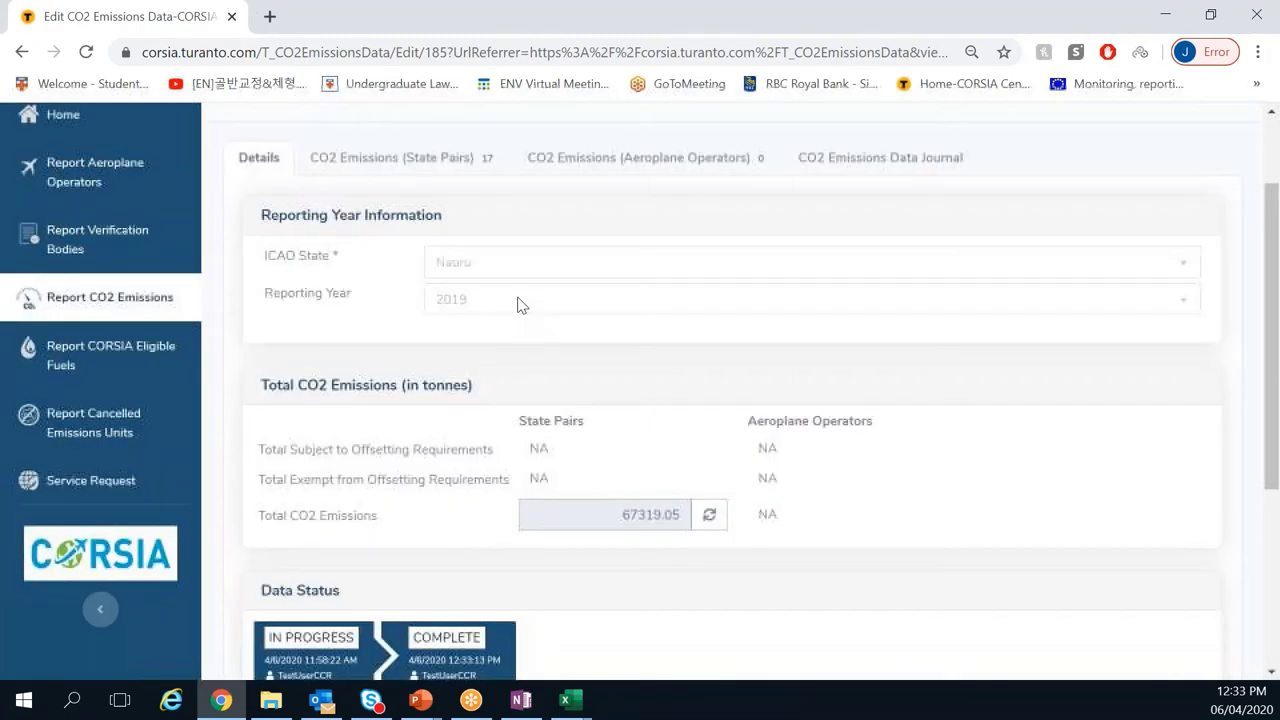
left_click(426, 158)
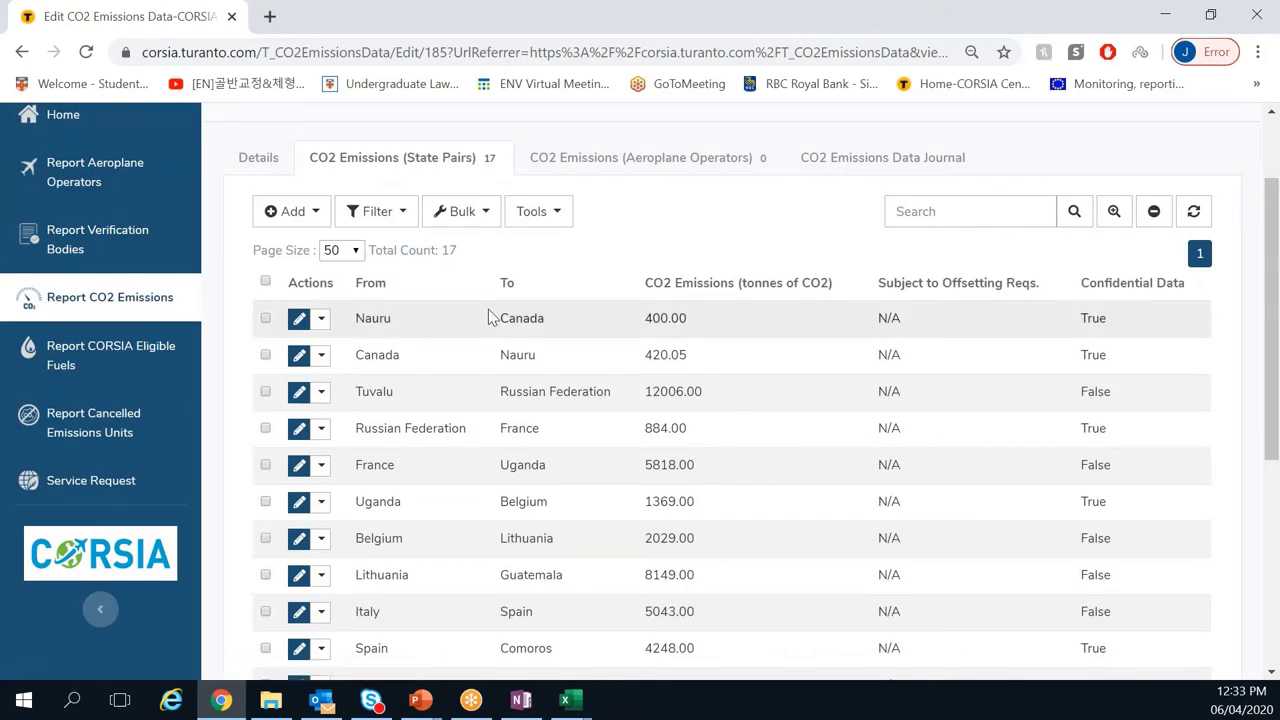
left_click(268, 166)
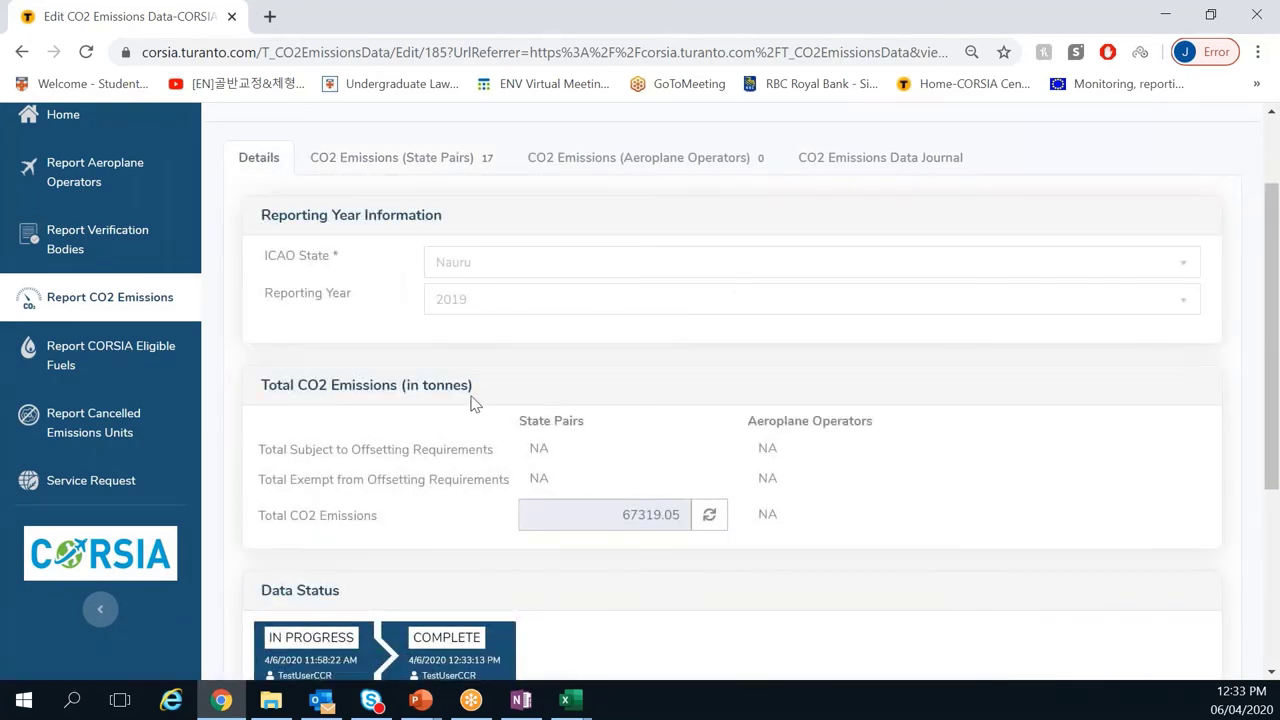
Step: Submit the 2019 report to ICAO by changing its Data Status to READY, saving and confirming the change
scroll(474, 402, "down", 3)
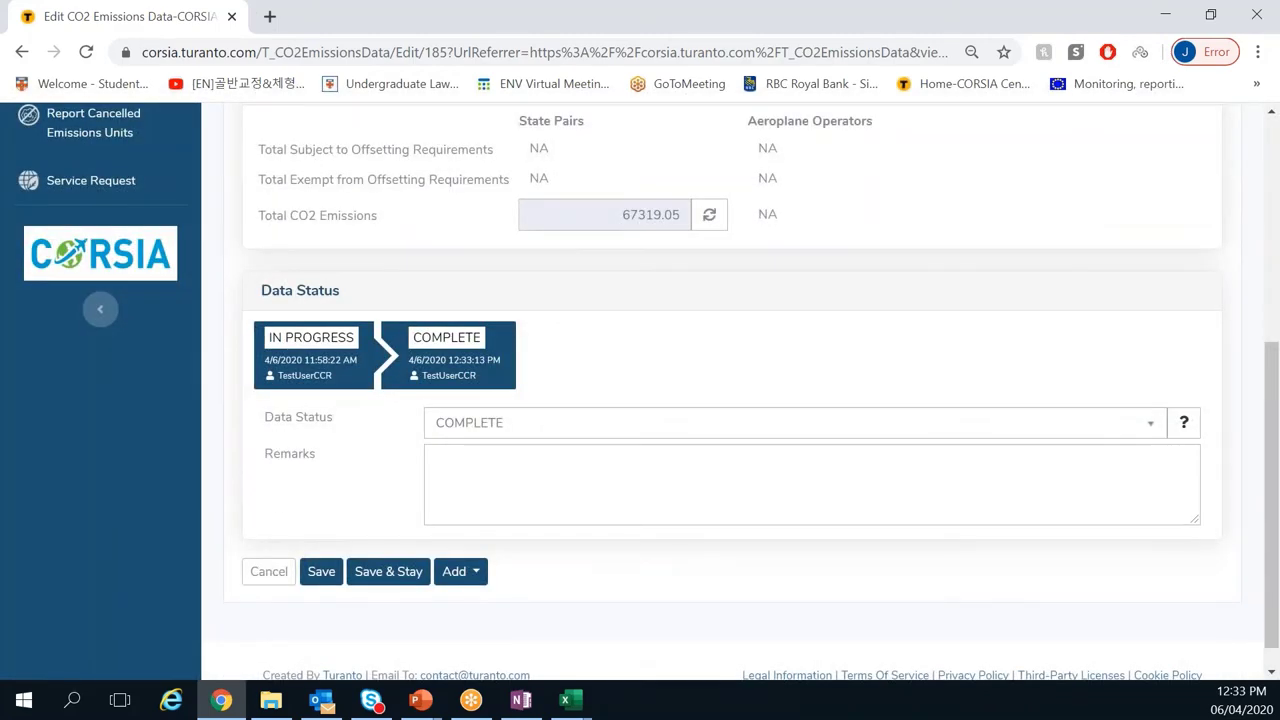
left_click(585, 432)
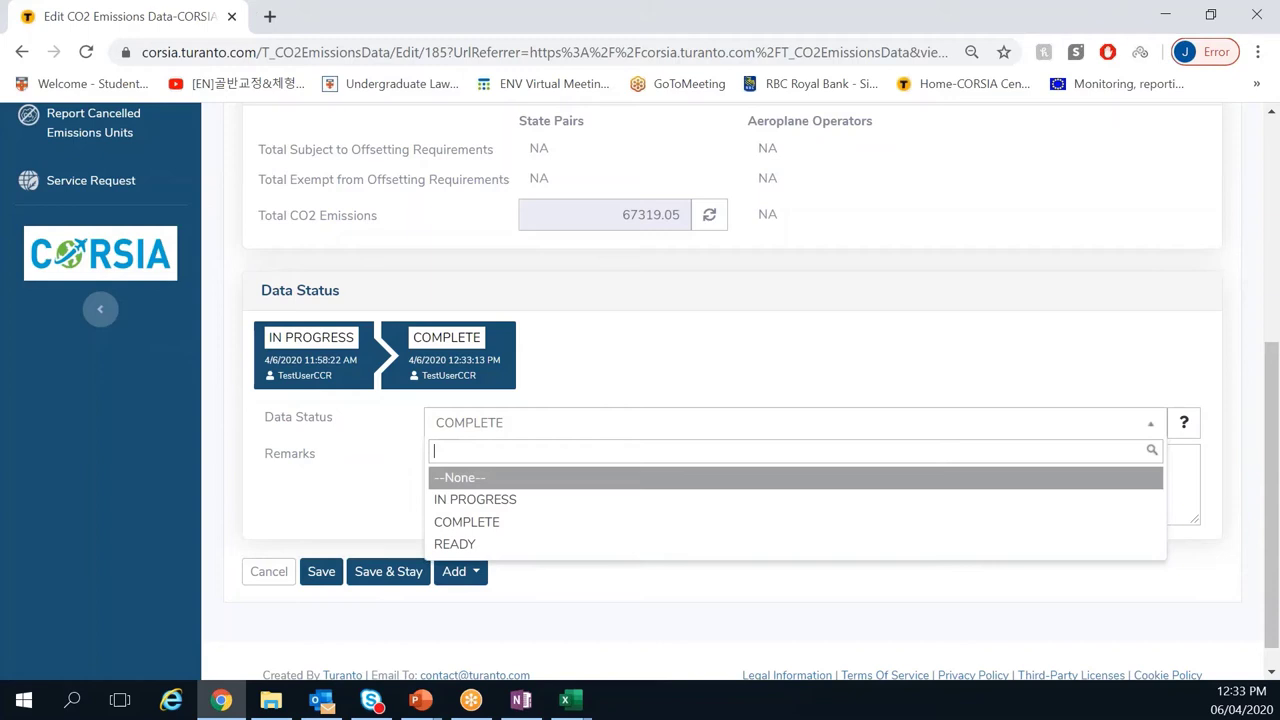
left_click(497, 546)
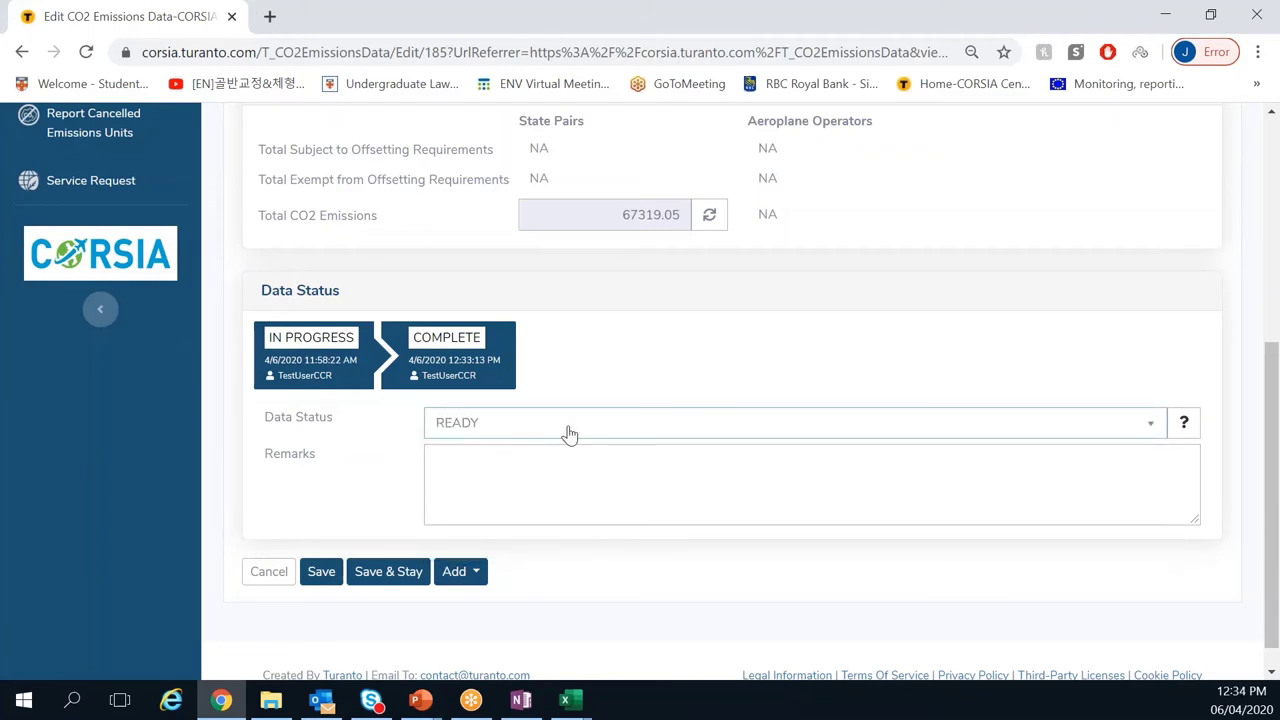
left_click(568, 432)
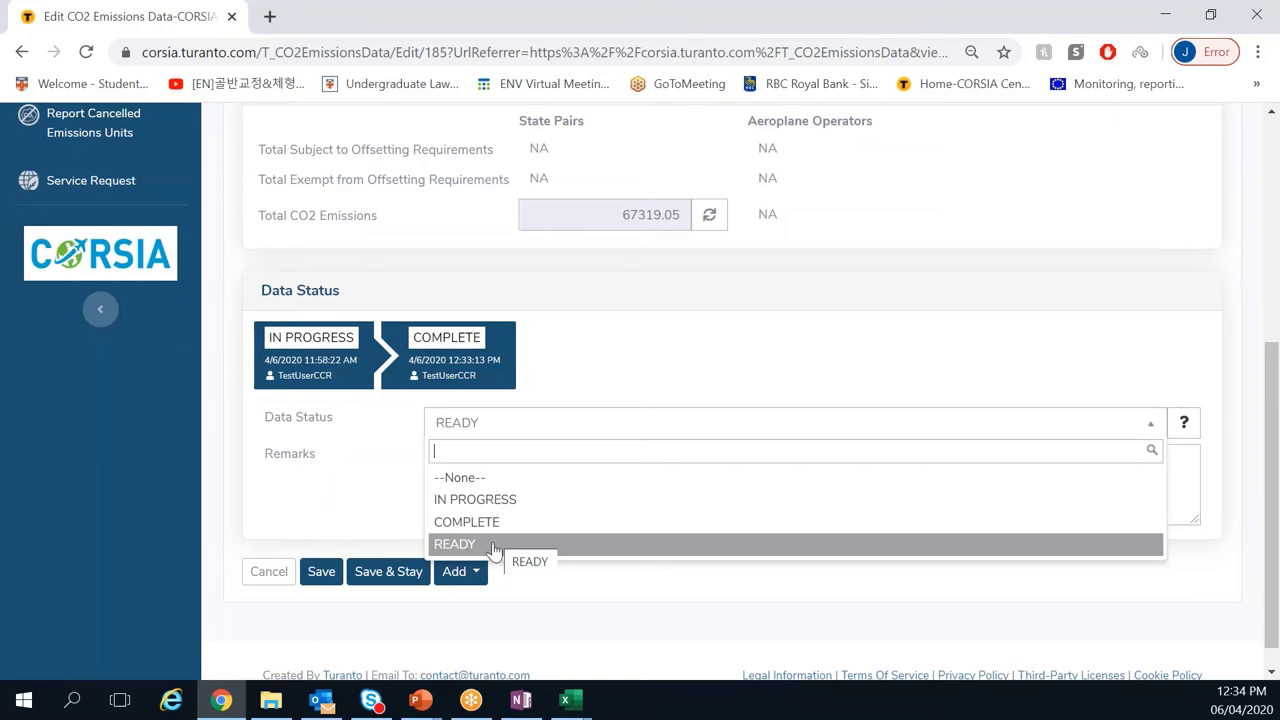
left_click(494, 545)
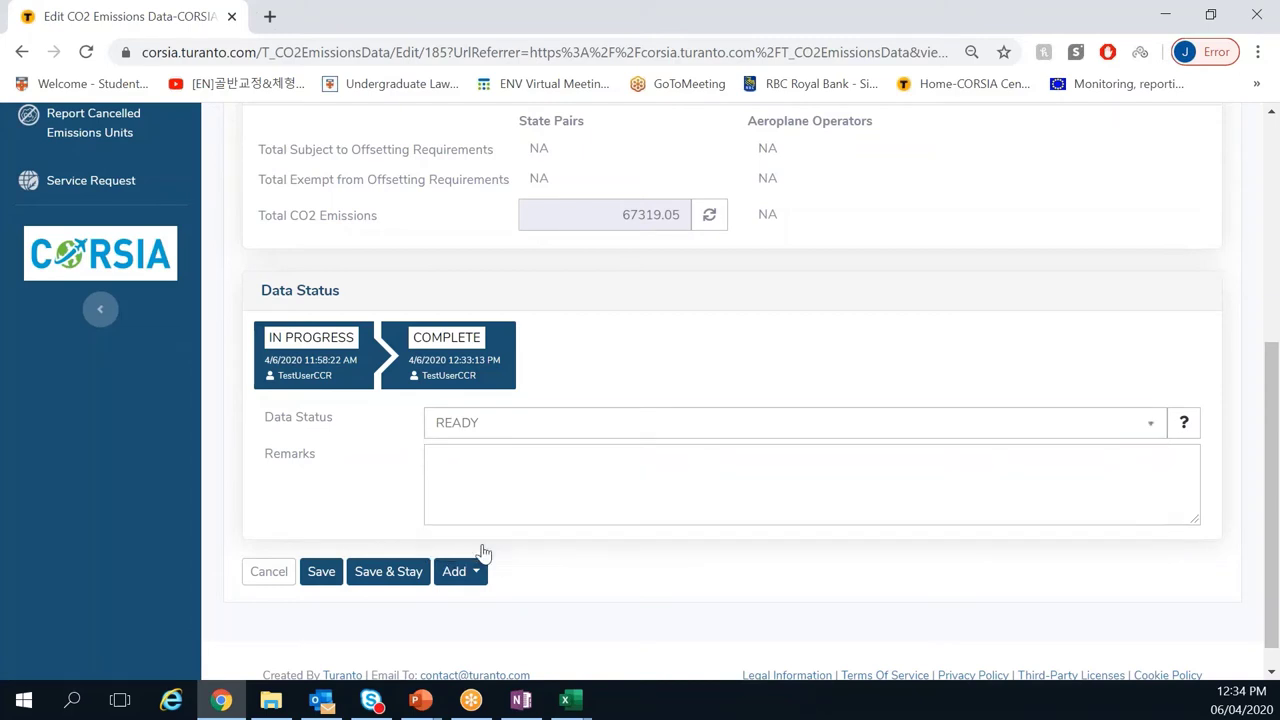
left_click(320, 570)
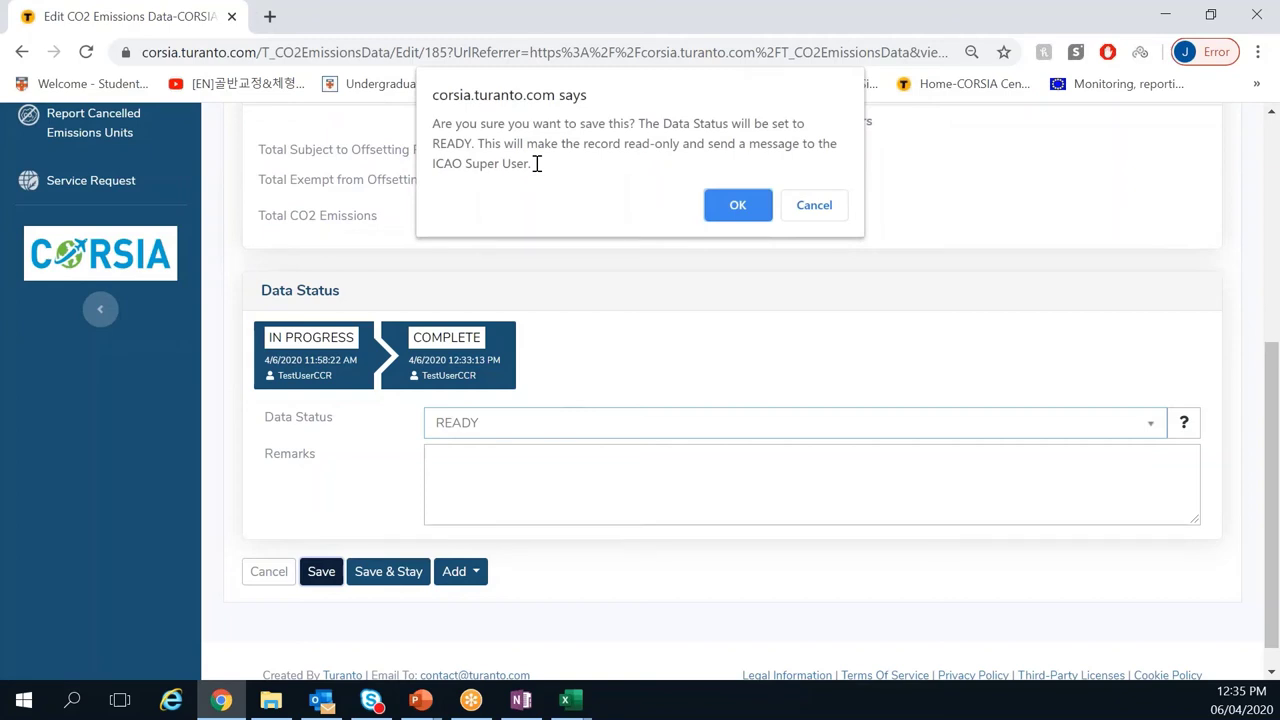
left_click(737, 205)
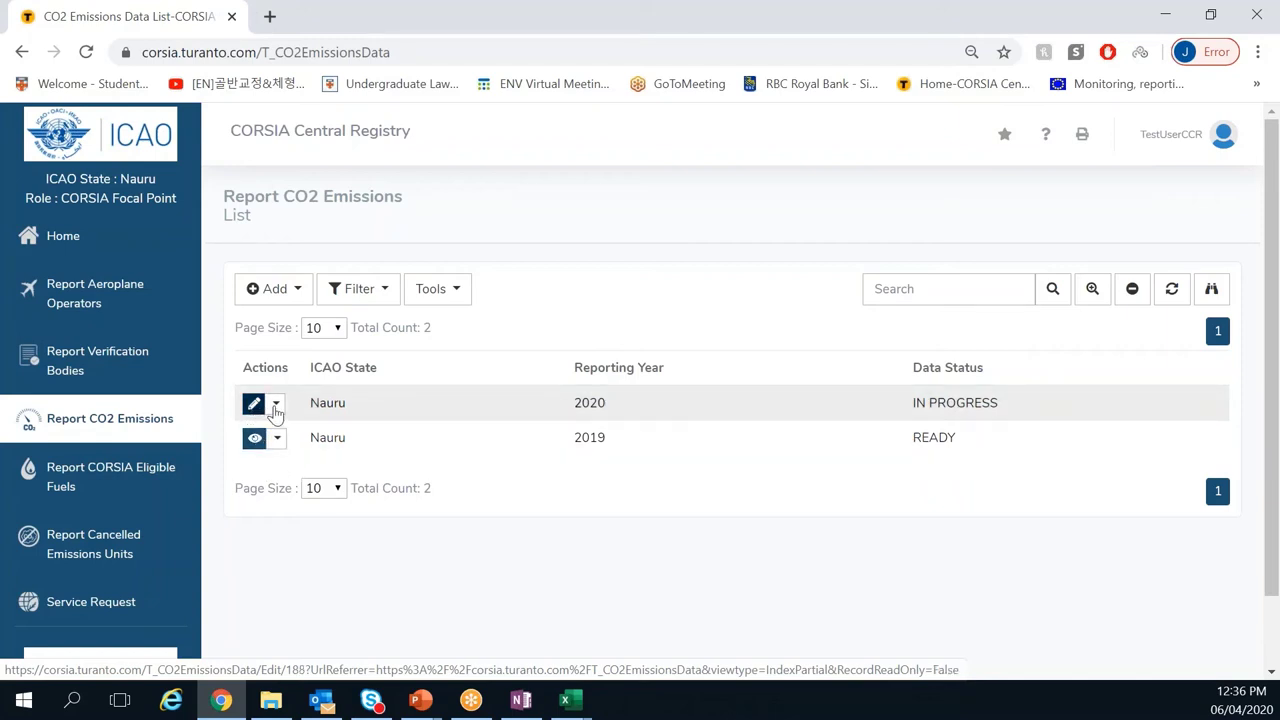
Step: Open the submitted 2019 report in read-only view and examine its lock notice and details
left_click(255, 440)
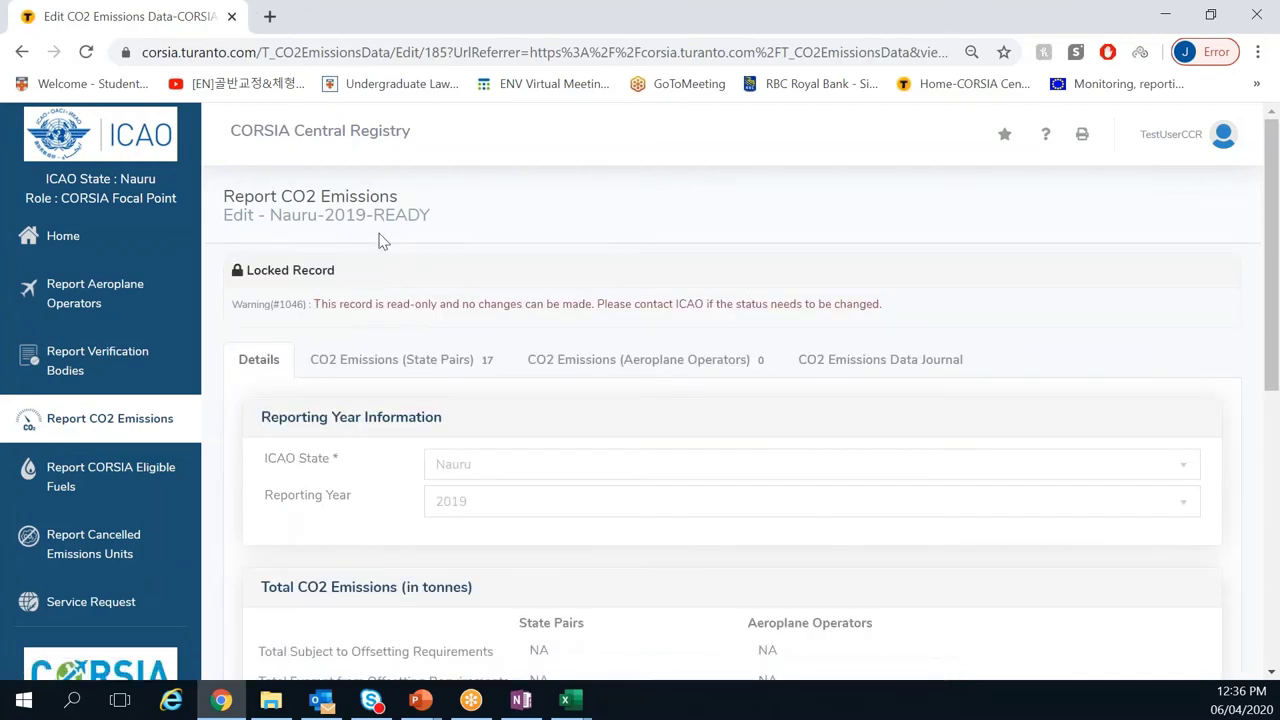
scroll(484, 406, "down", 1)
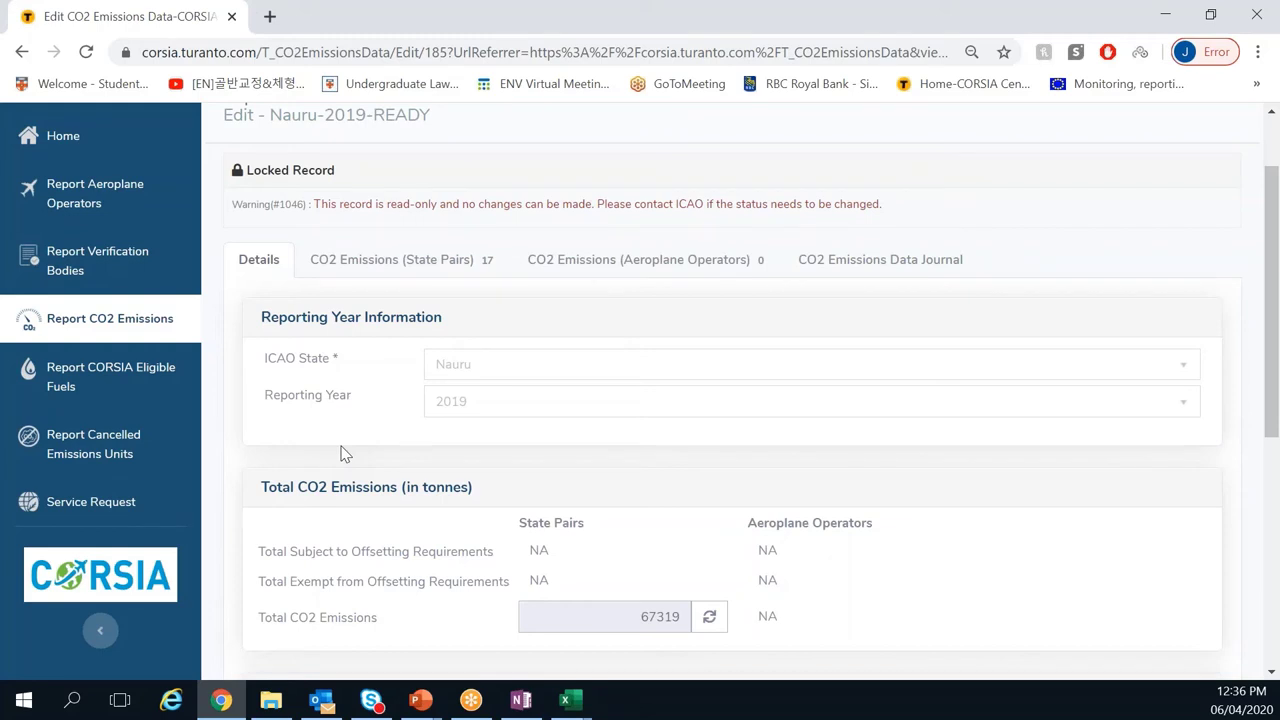
scroll(341, 454, "up", 1)
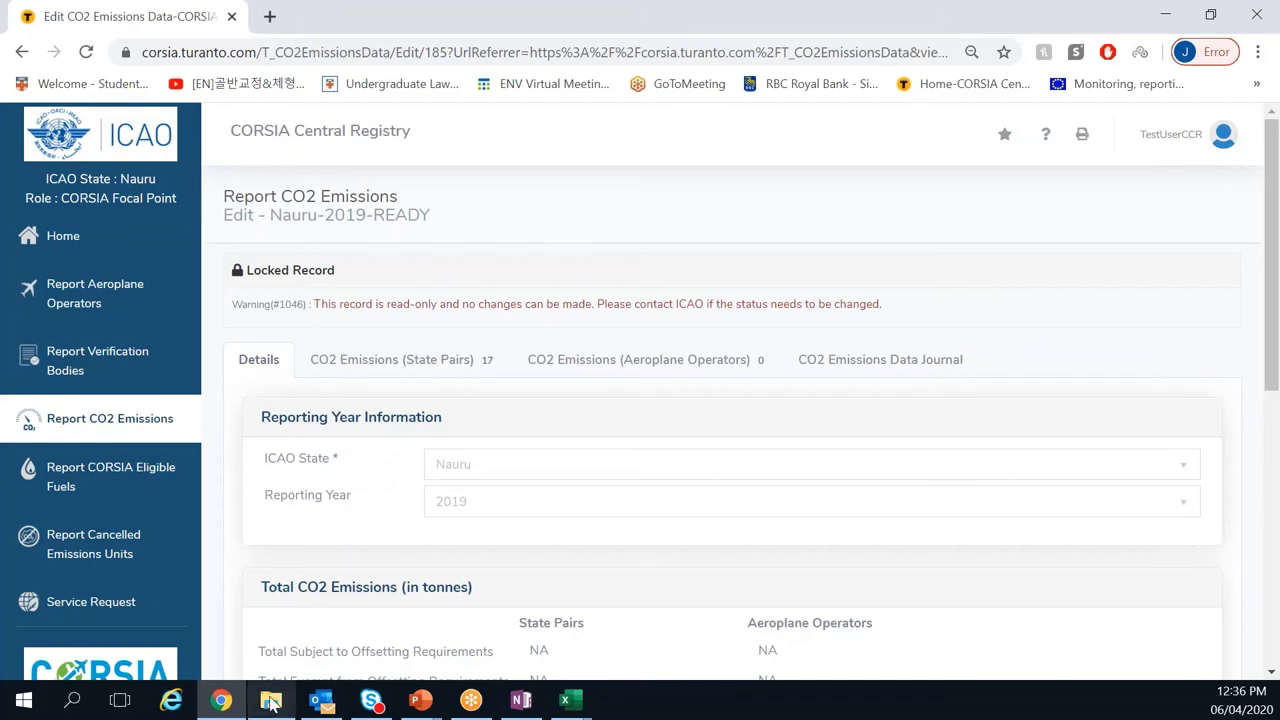
Step: Switch to Word by opening 5_2_Exercise_CO2 Emissions_v2.docx and read through the in-session exercise to the homework instructions
mouse_move(271, 706)
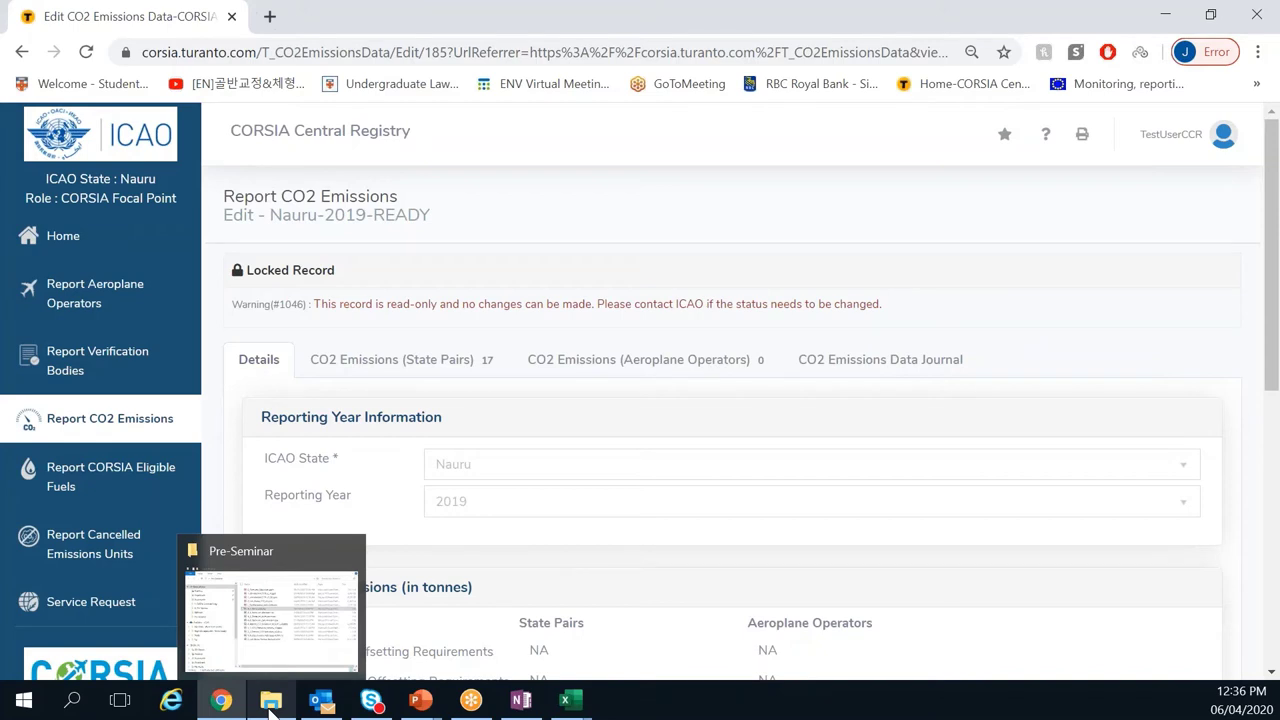
mouse_move(234, 654)
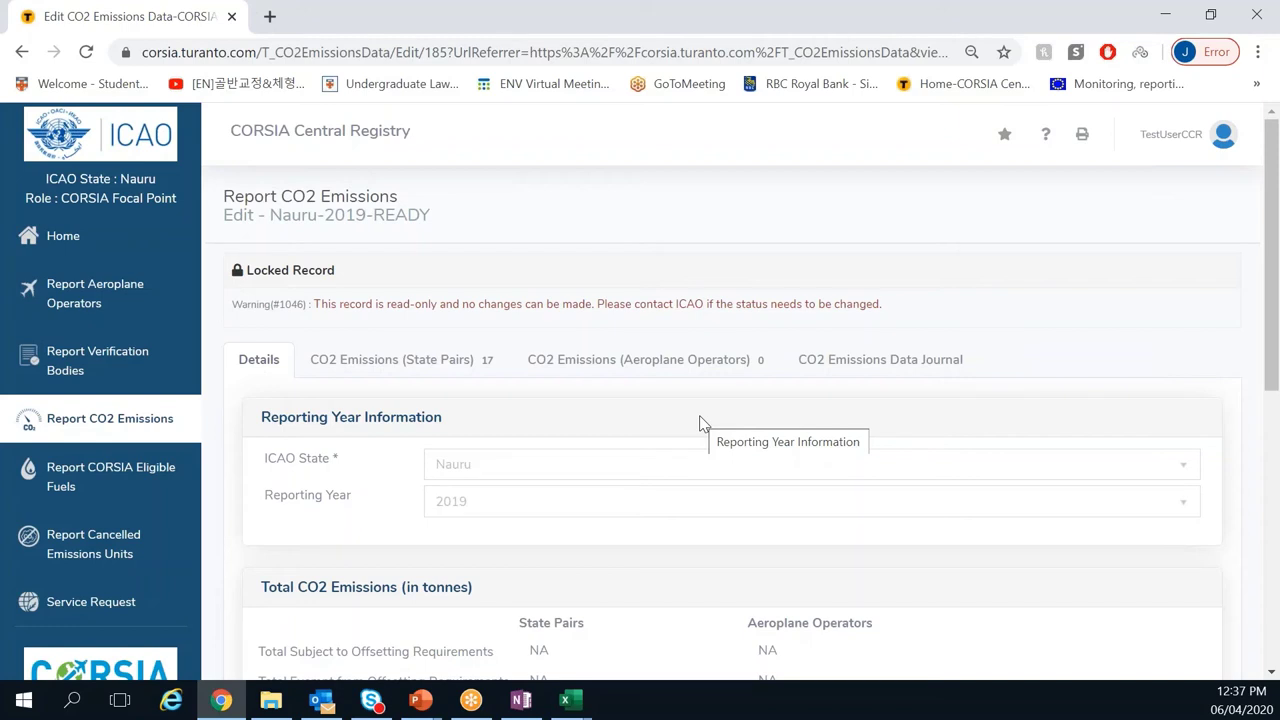
left_click(271, 700)
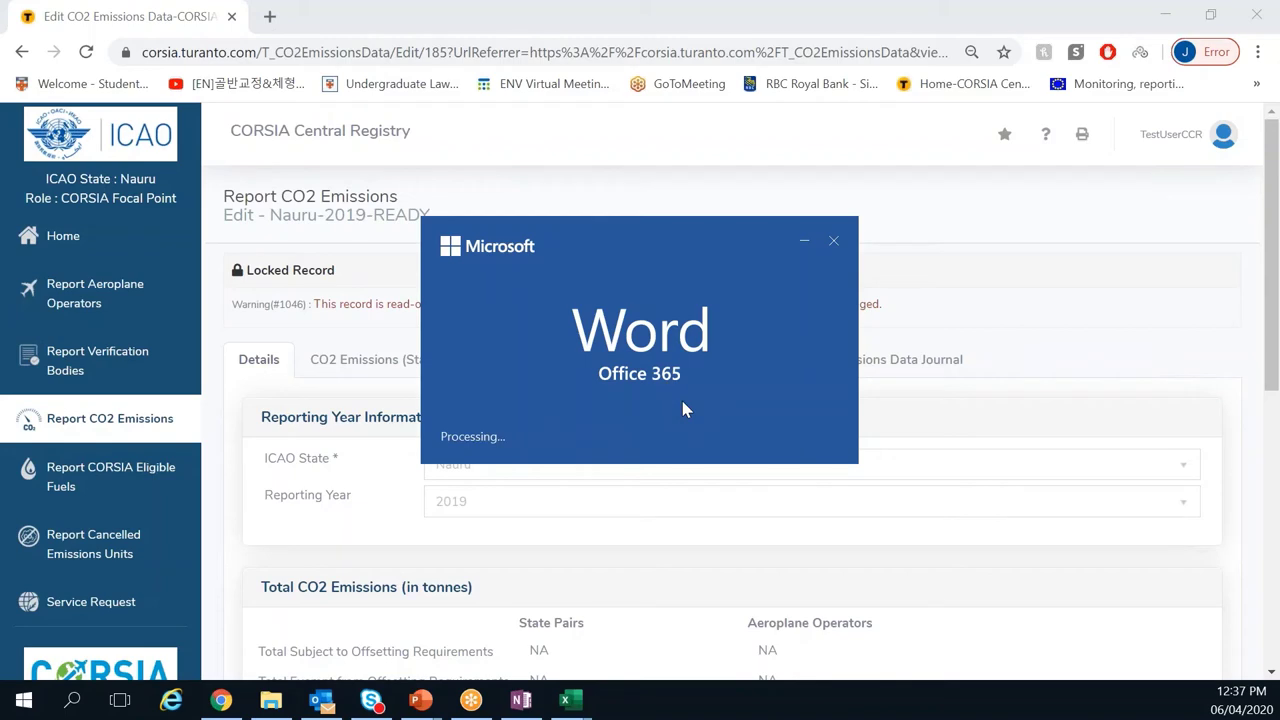
scroll(626, 472, "down", 10)
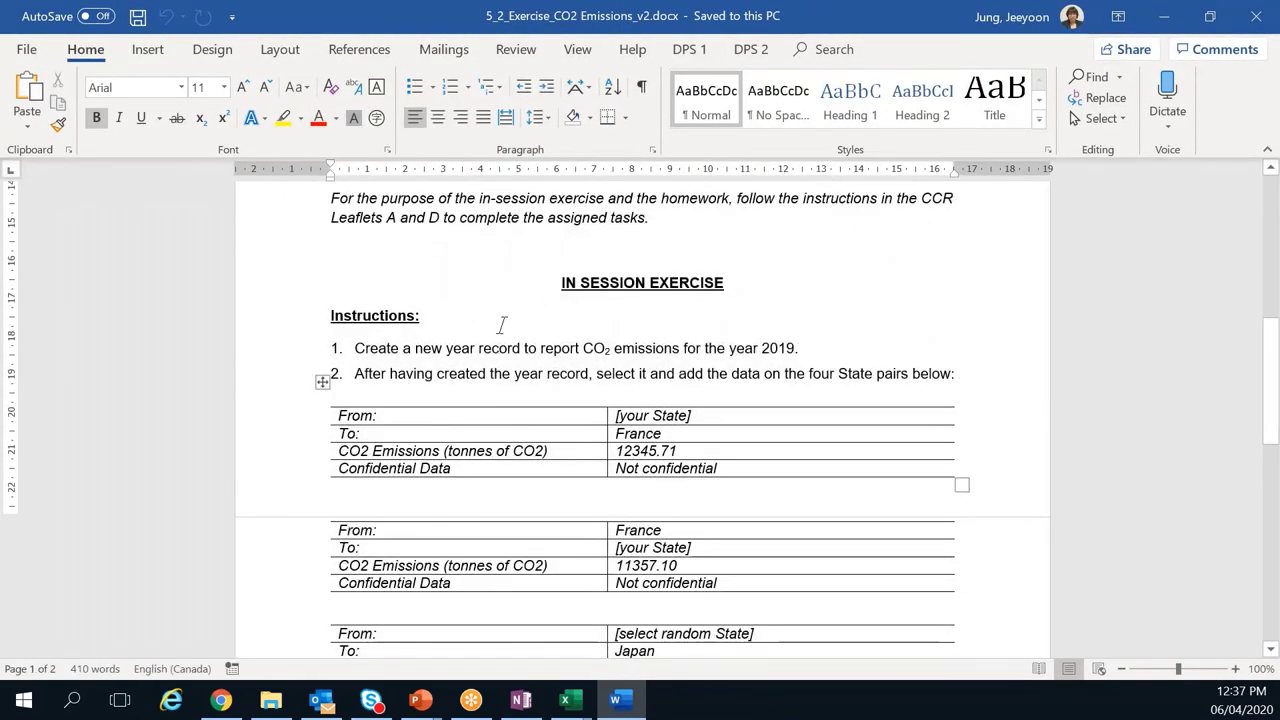
scroll(503, 323, "down", 3)
scroll(646, 283, "down", 8)
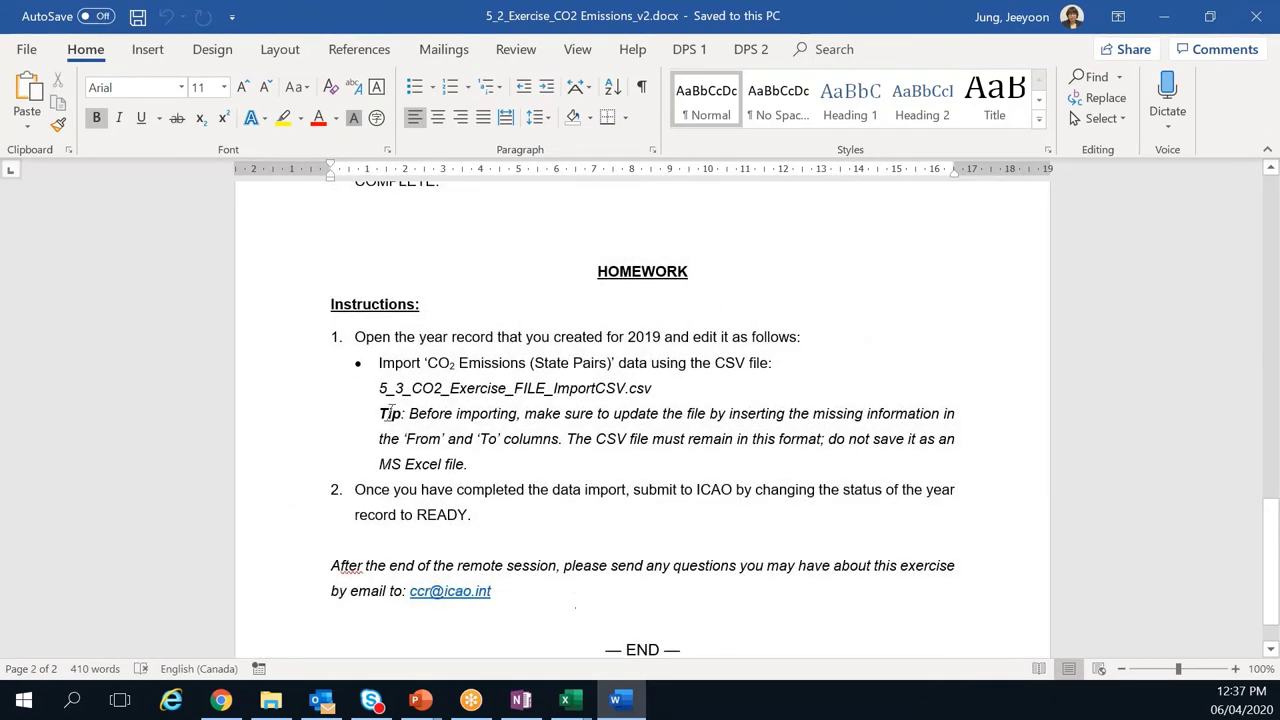
Step: Point out the CSV file name in the homework instructions, clear the selection, and look back over the exercise's state pair tables
left_click_drag(365, 389, 678, 388)
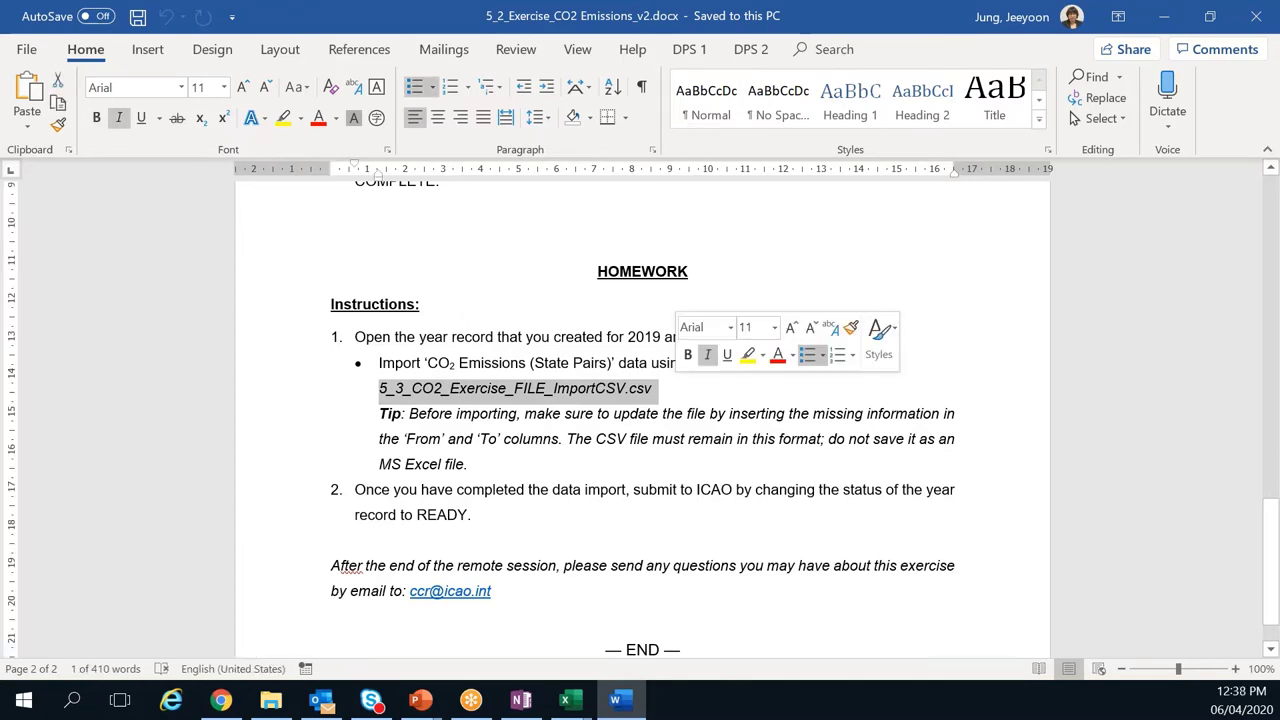
left_click(342, 398)
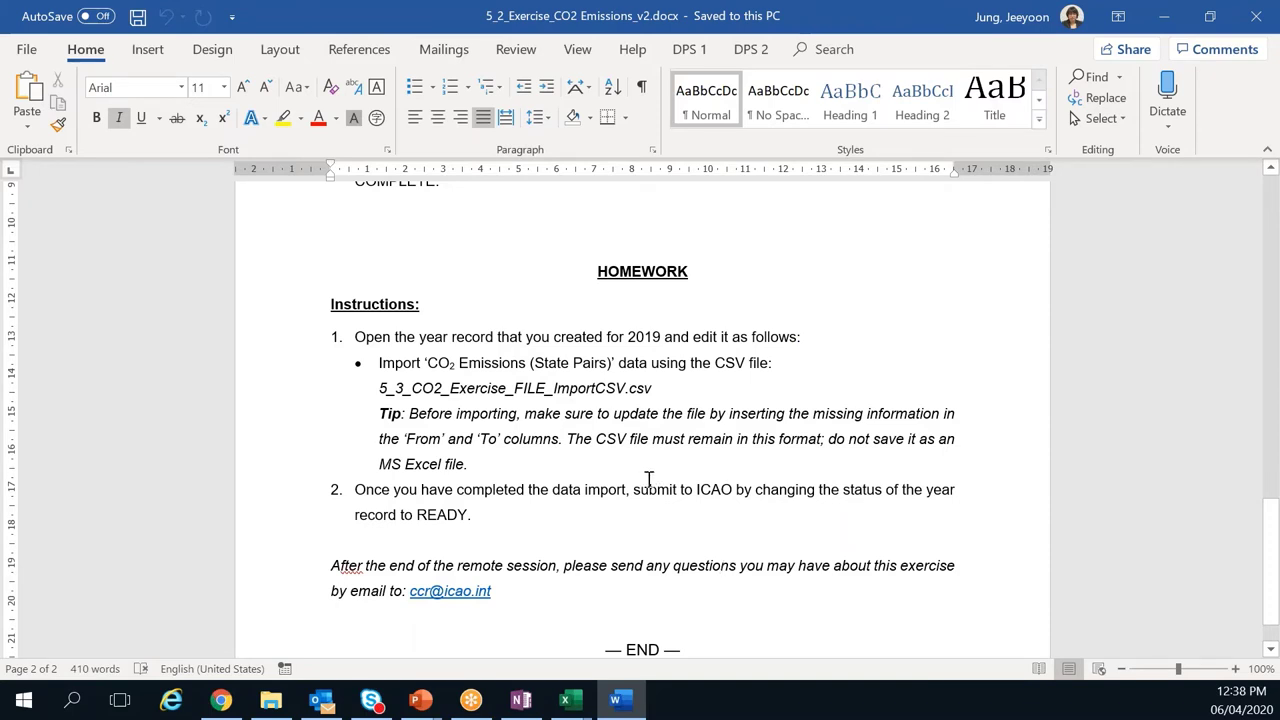
scroll(655, 490, "up", 6)
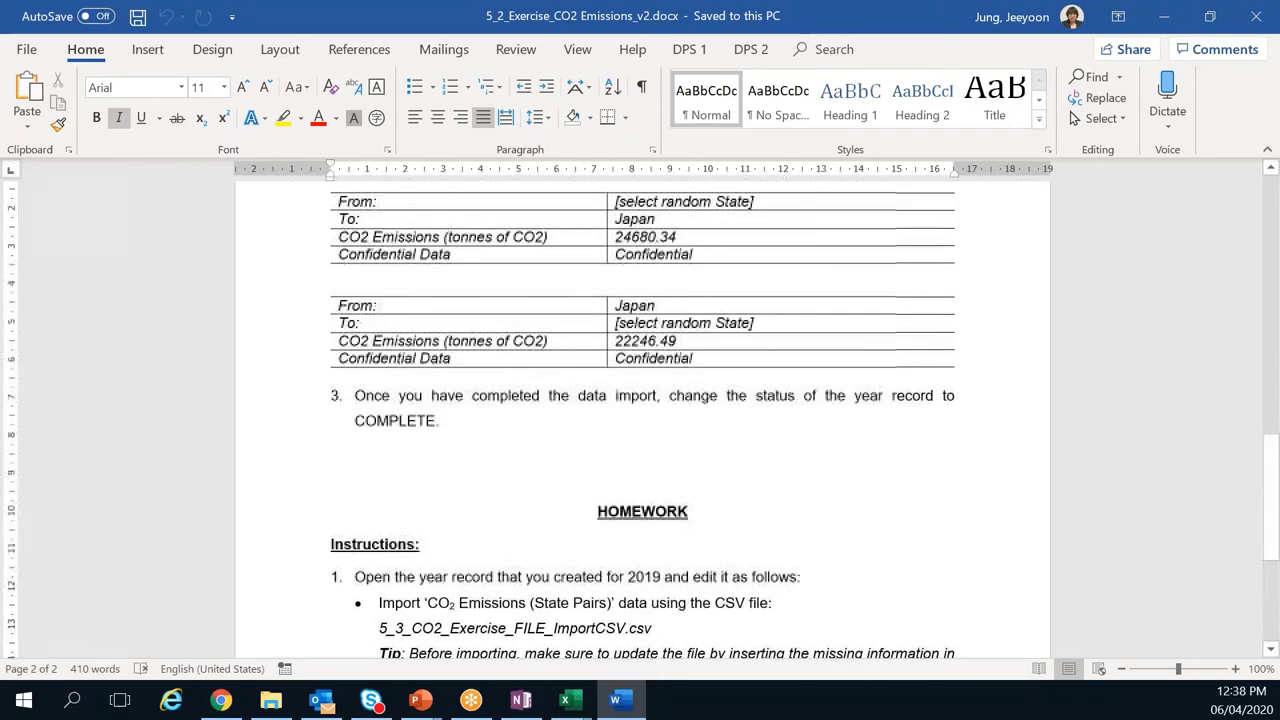
scroll(494, 374, "up", 1)
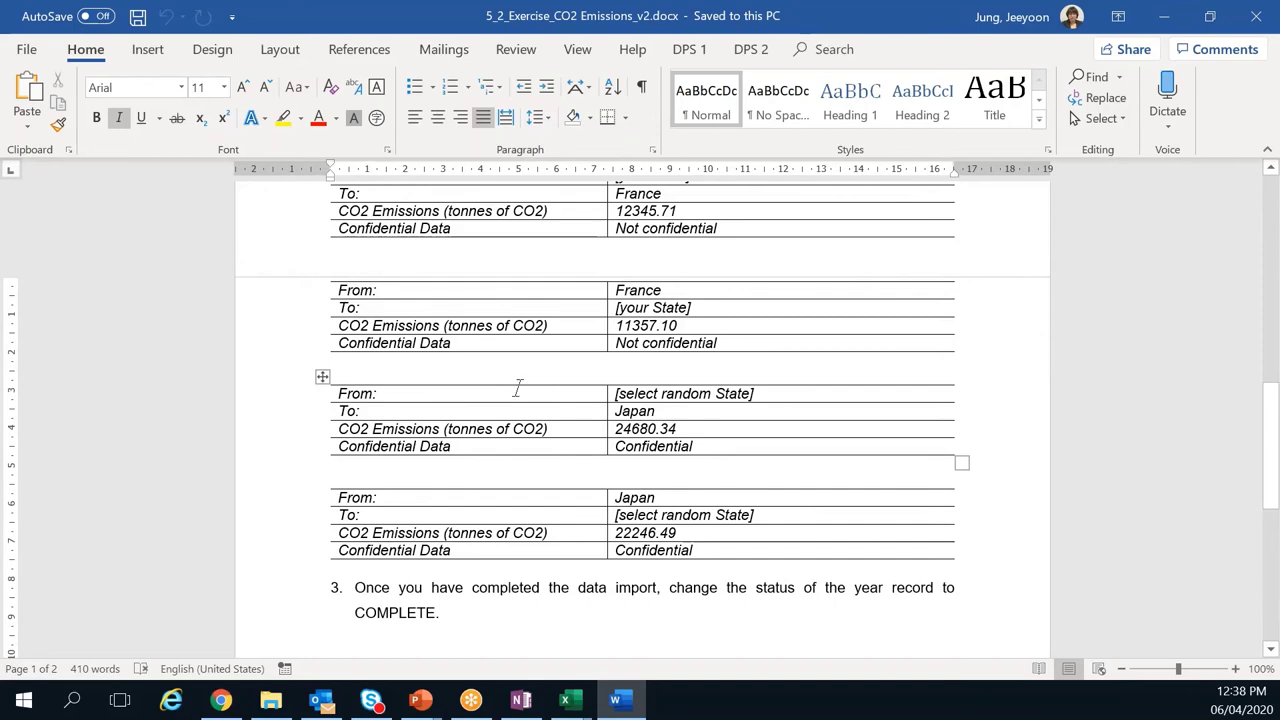
Step: Look back over the exercise document's Introduction and Available Materials, and highlight the description of CCR Leaflet D
scroll(515, 388, "up", 1)
scroll(516, 390, "up", 8)
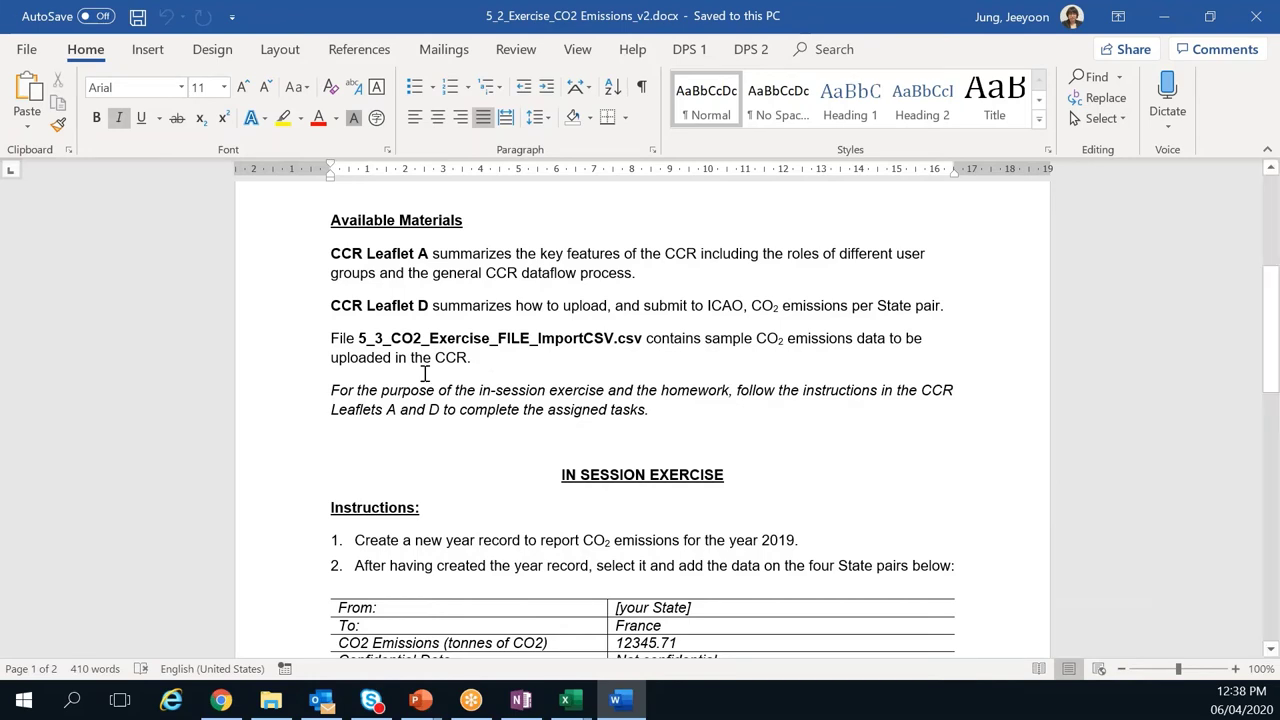
left_click(451, 392)
scroll(452, 486, "up", 2)
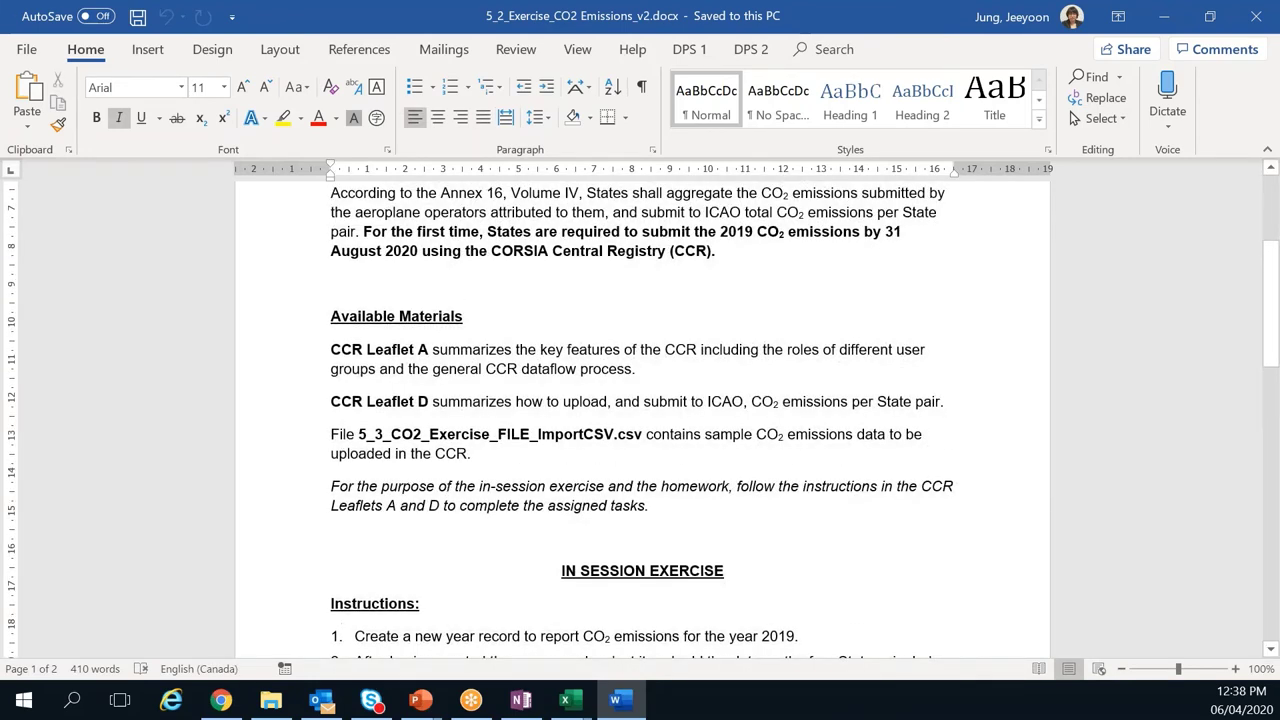
scroll(451, 486, "up", 1)
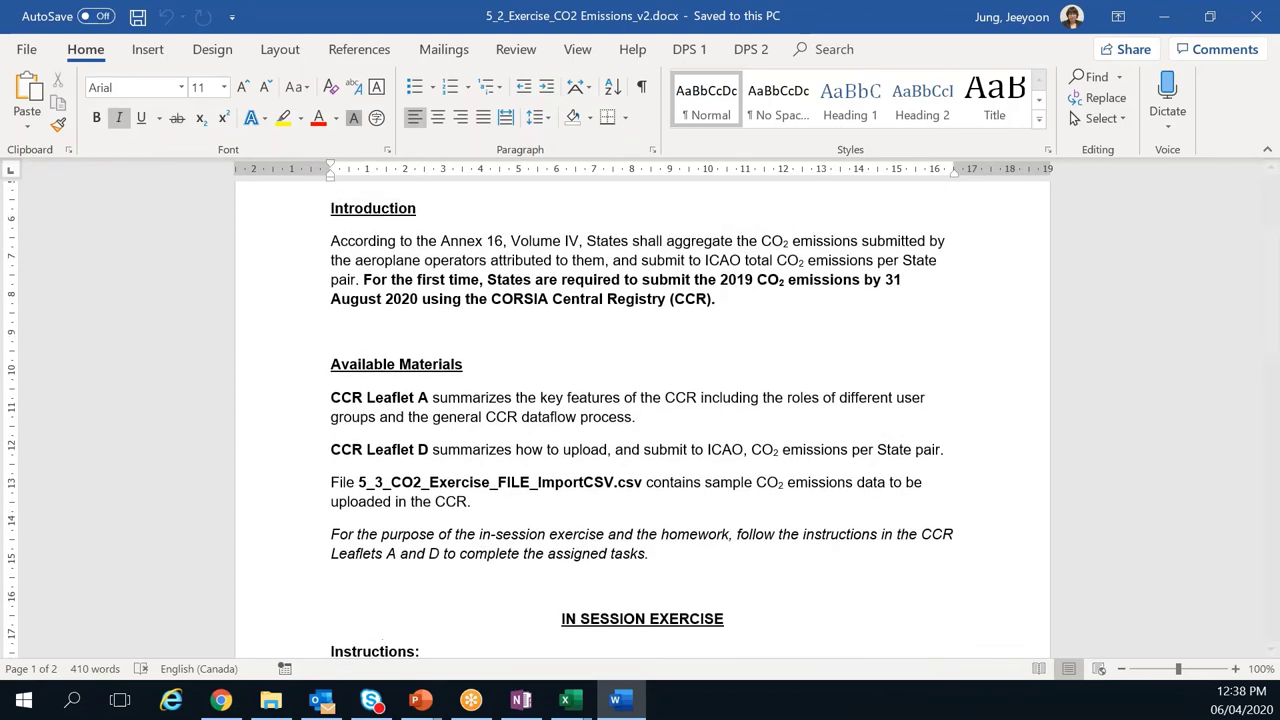
left_click(600, 285)
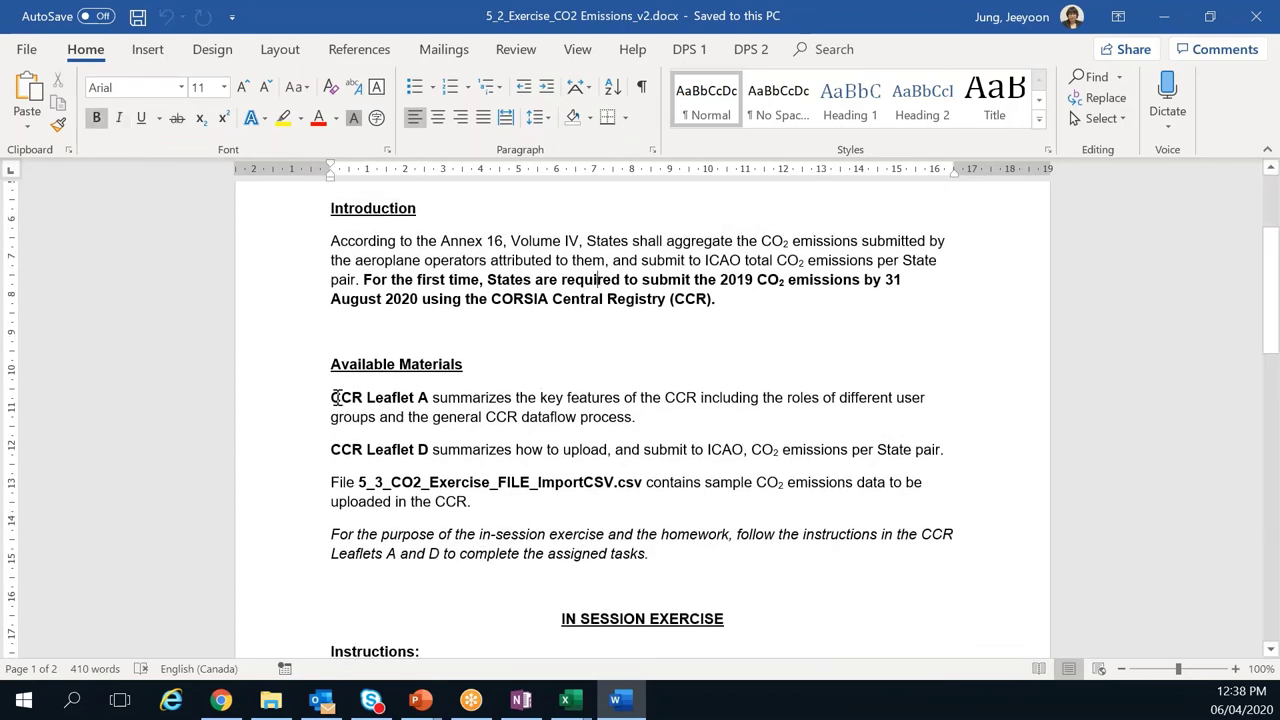
scroll(338, 398, "down", 1)
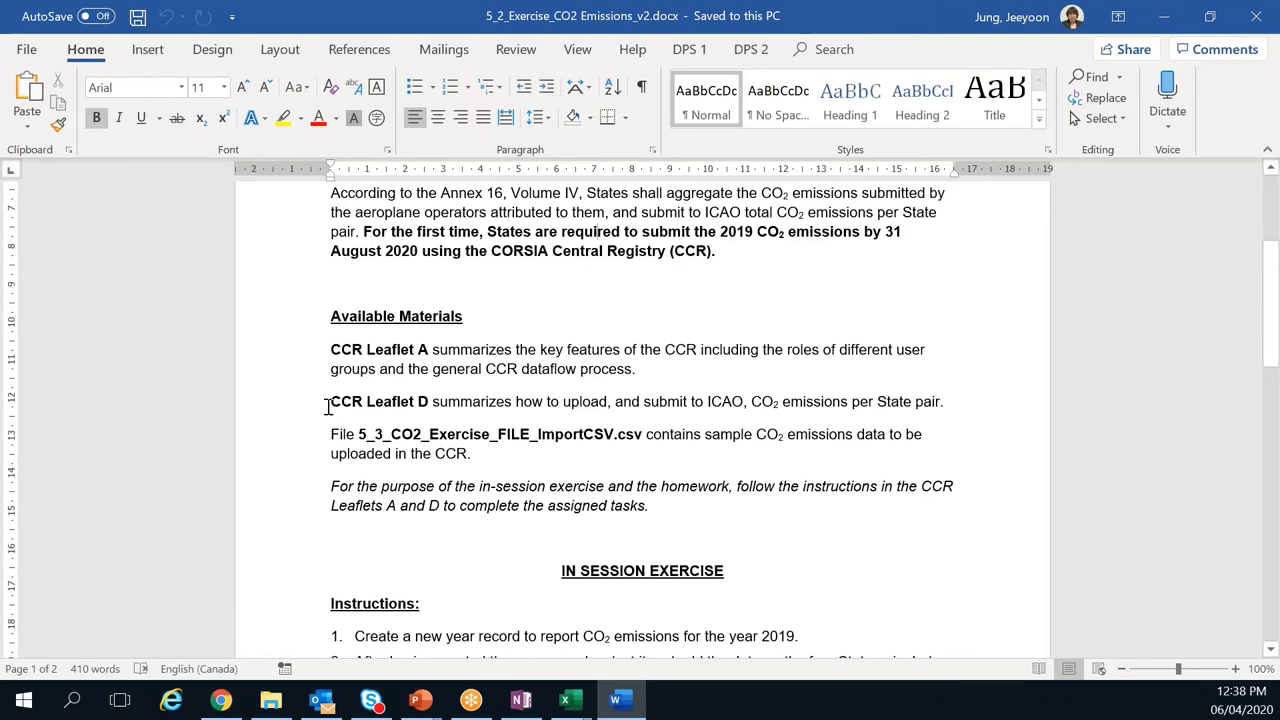
left_click_drag(331, 402, 914, 401)
Step: Return to the in-session exercise and point out the first instruction about creating a new year record
scroll(914, 401, "down", 4)
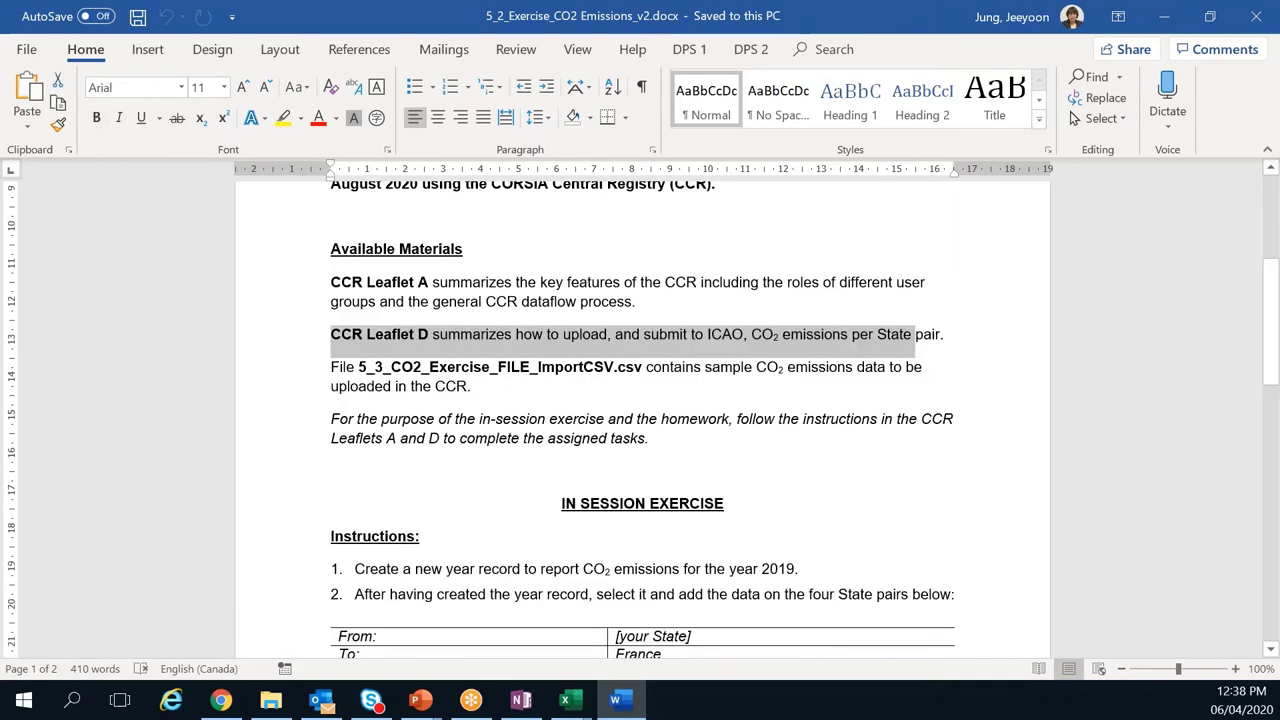
scroll(420, 300, "down", 4)
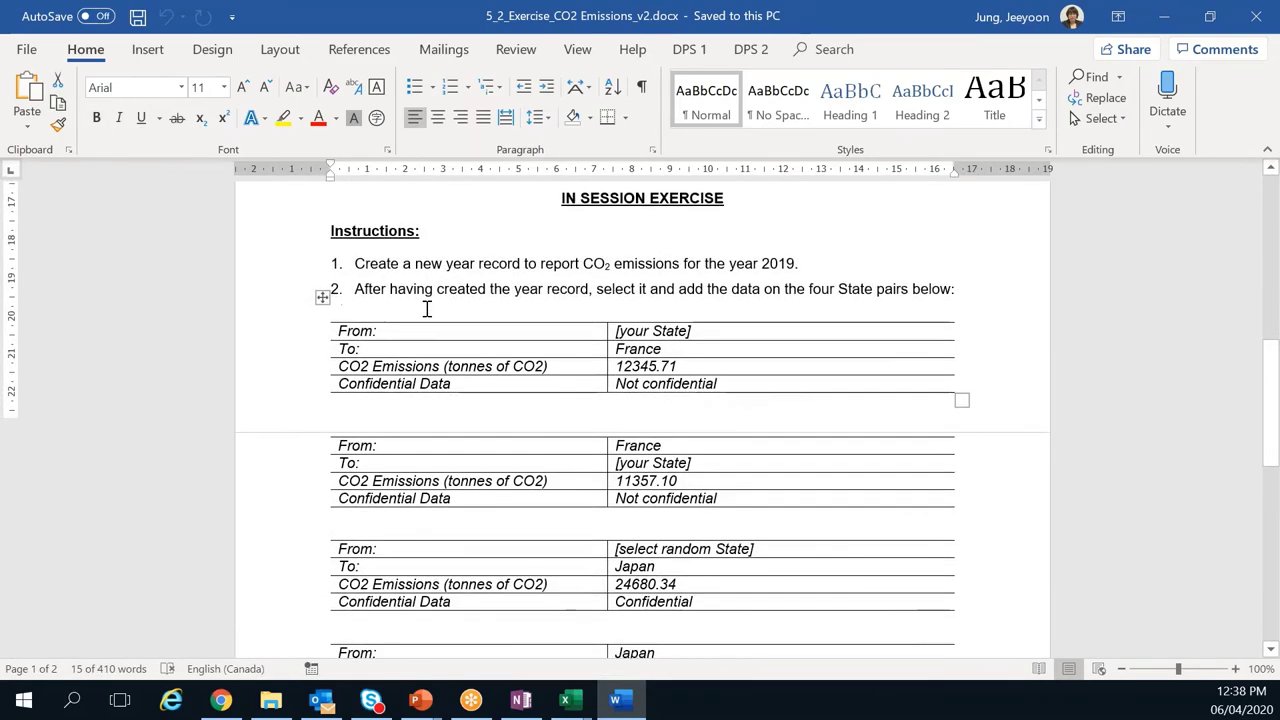
left_click(376, 266)
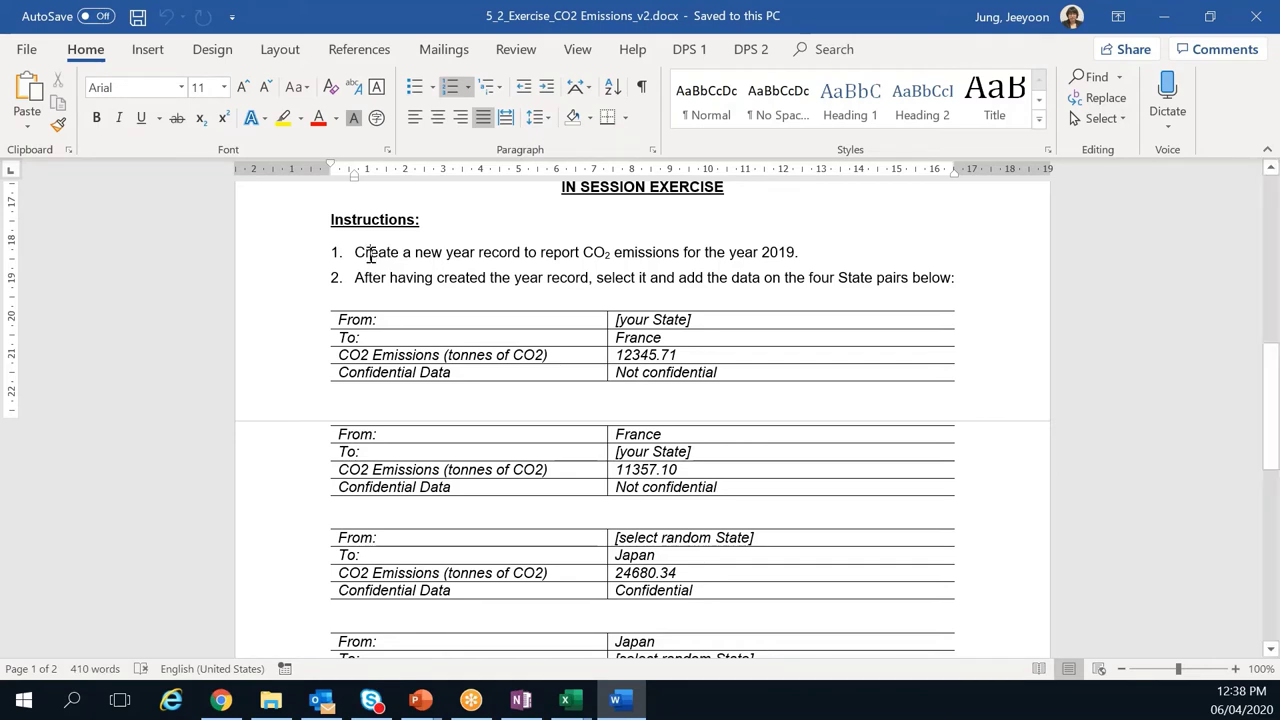
left_click(552, 252, "shift")
left_click(652, 252)
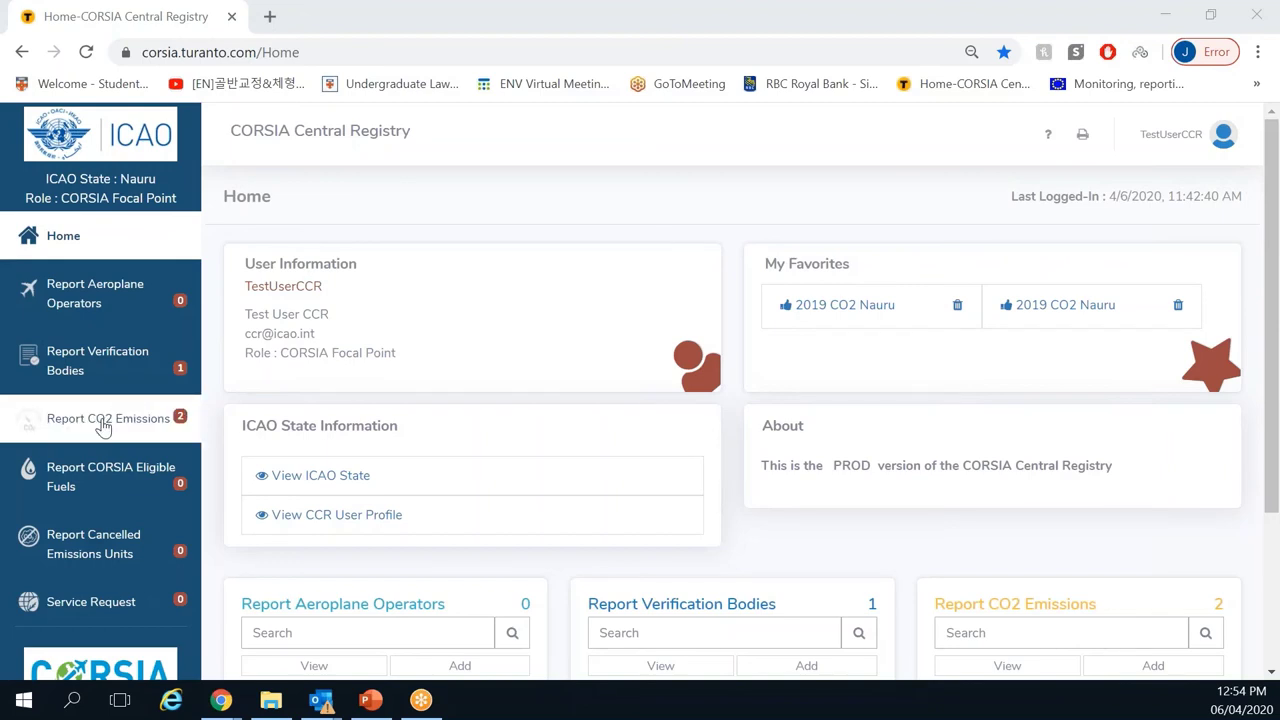
Step: In the CORSIA Central Registry, open the Report CO2 Emissions list and view the Quick Add form for a reporting year, closing it without creating a record
left_click(146, 422)
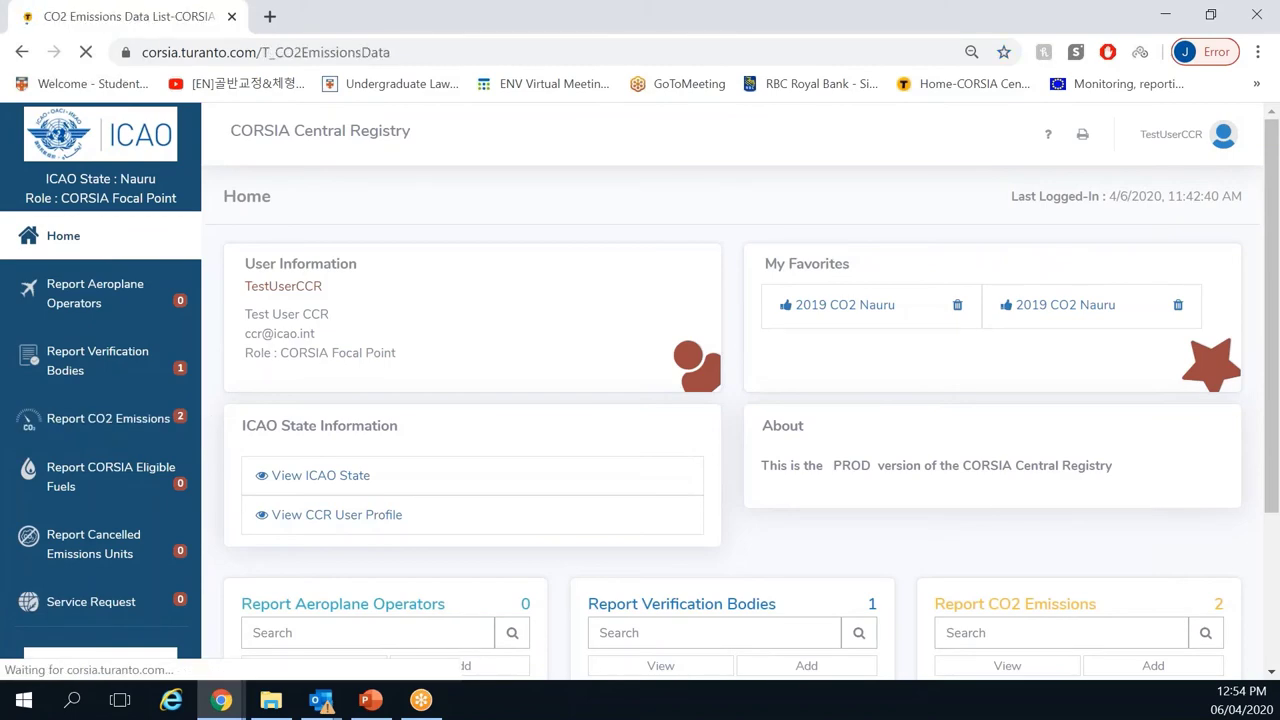
left_click(275, 289)
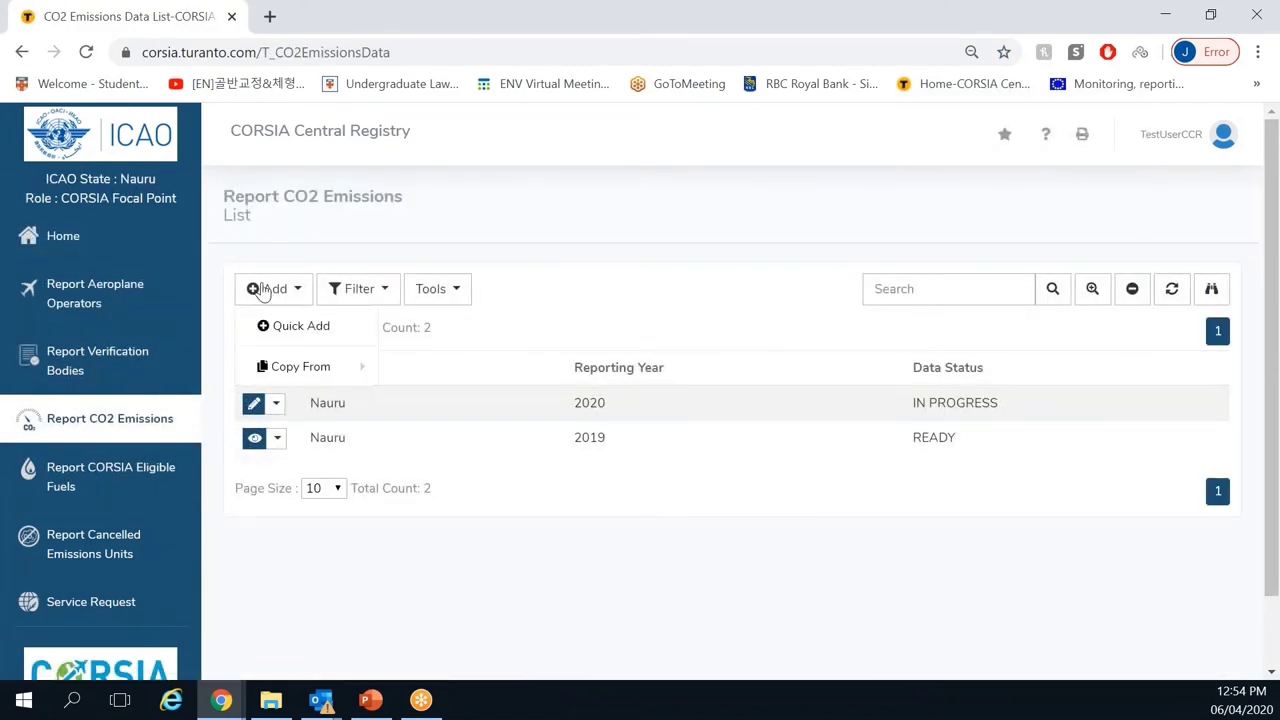
left_click(297, 327)
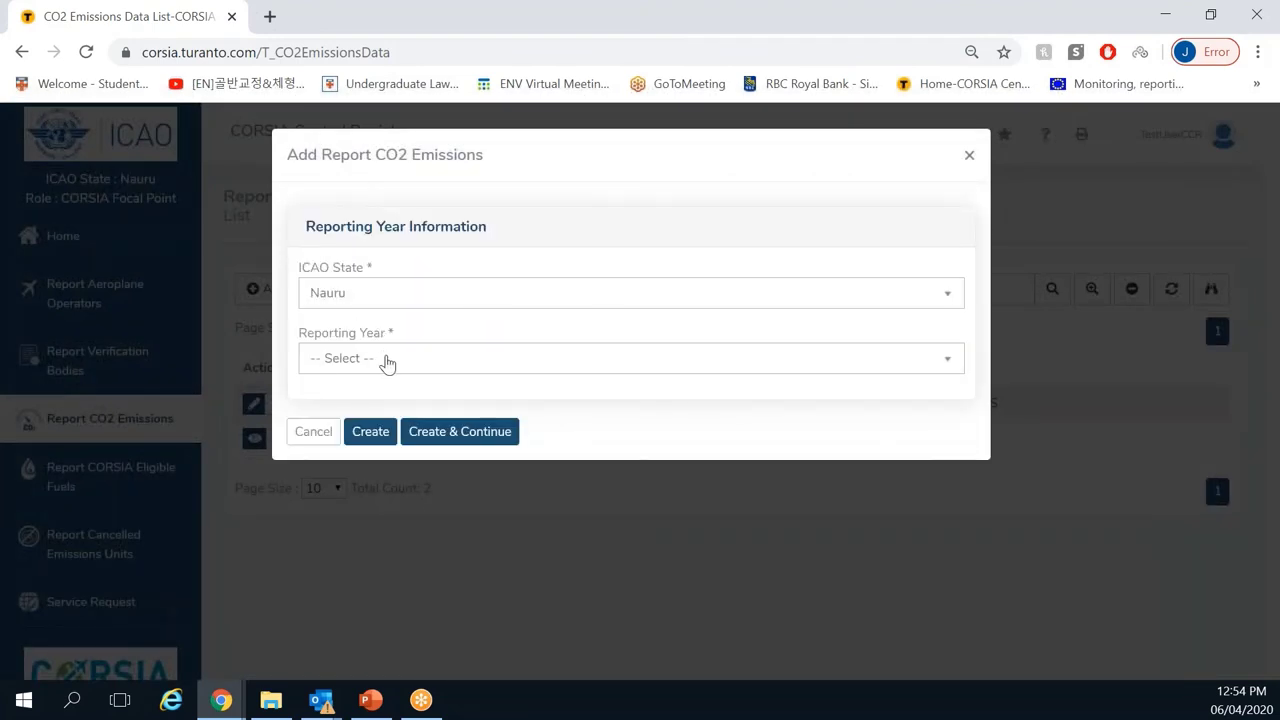
left_click(969, 157)
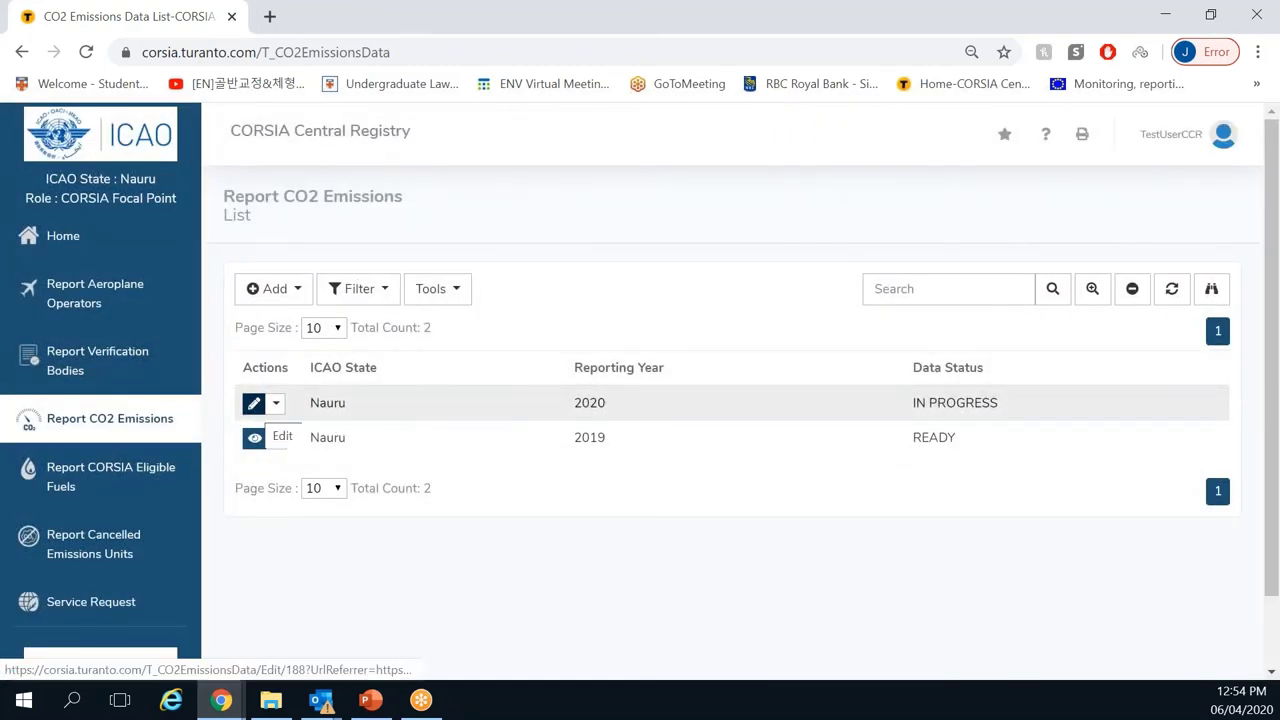
Step: Open Nauru's 2020 report for editing and start a new full entry among its State pair emissions
left_click(253, 403)
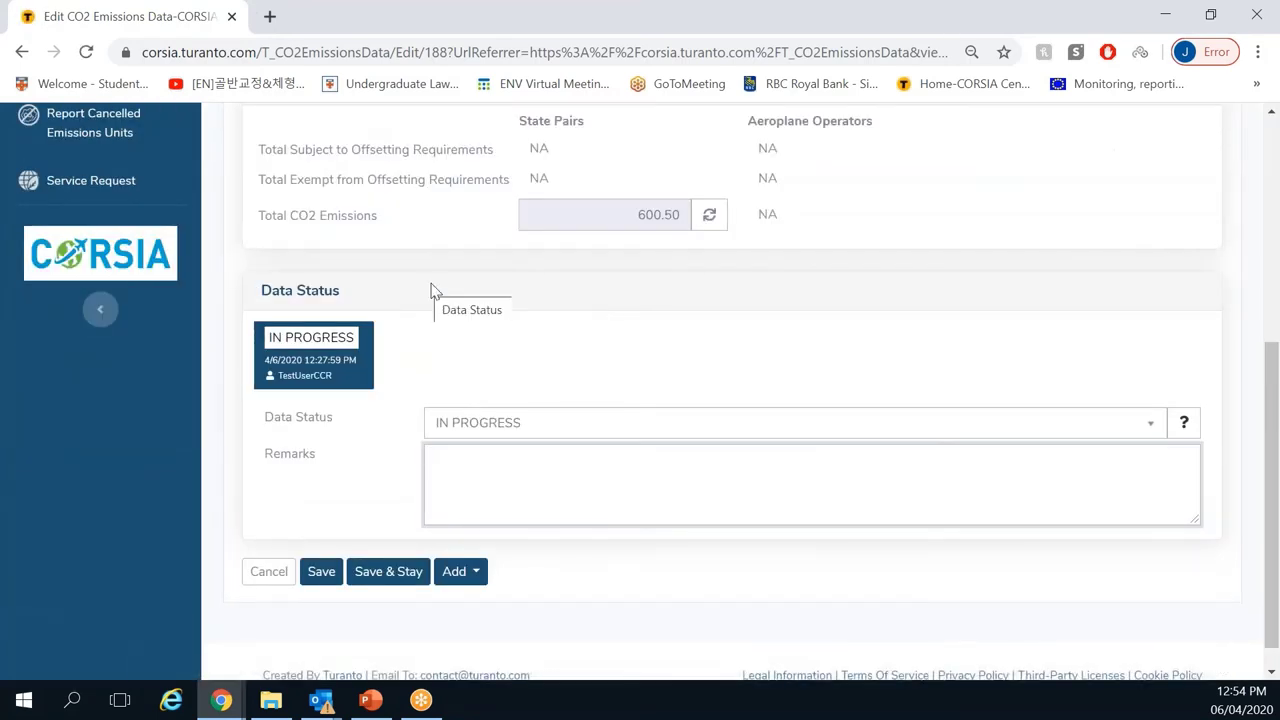
scroll(400, 320, "up", 5)
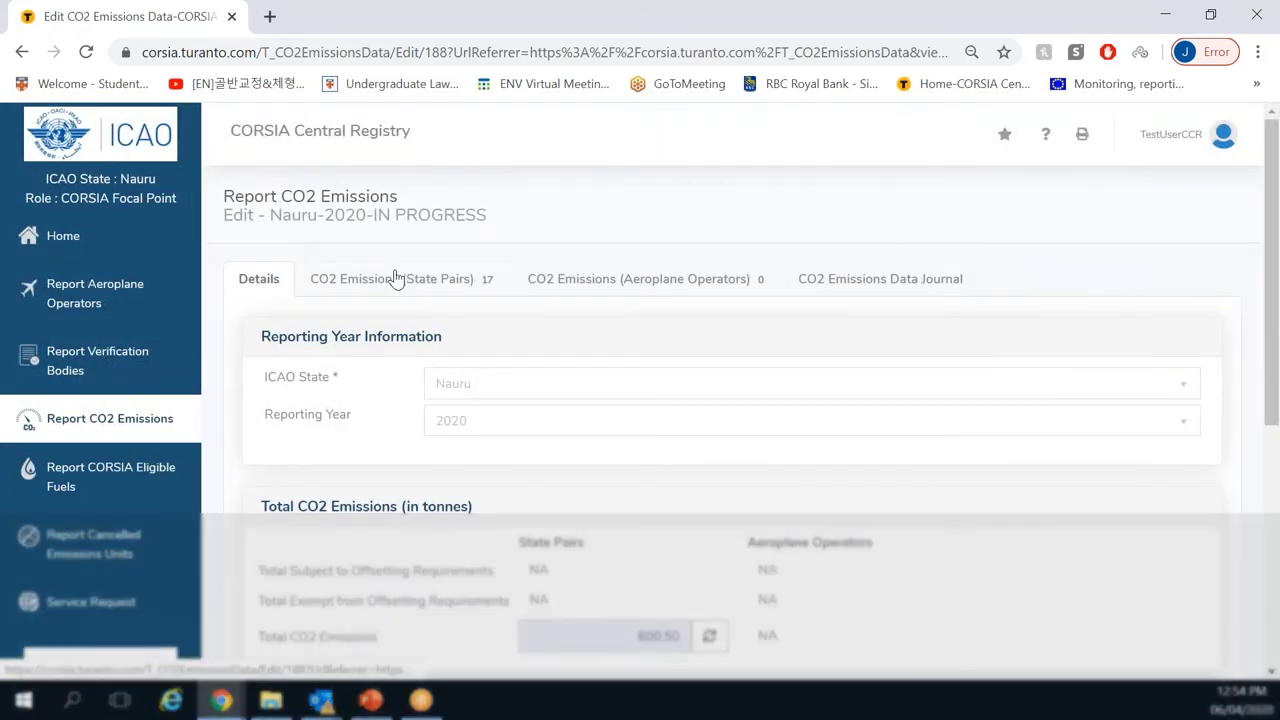
left_click(396, 279)
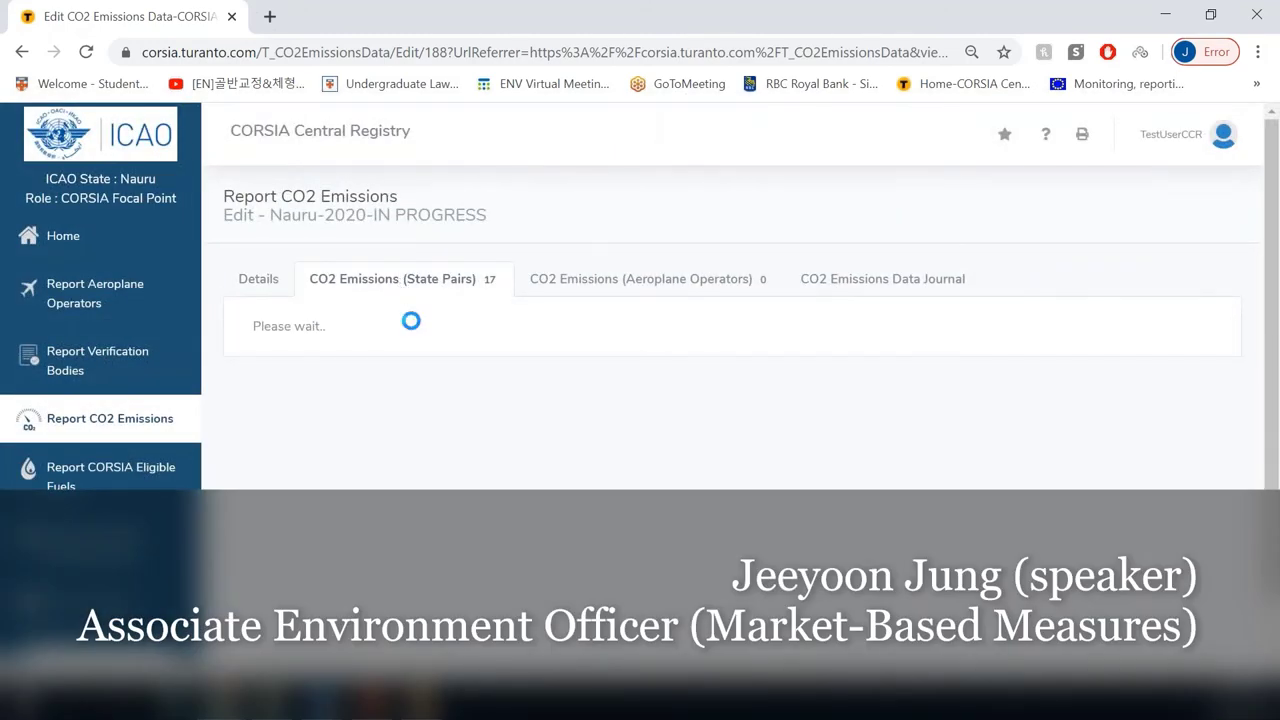
mouse_move(410, 320)
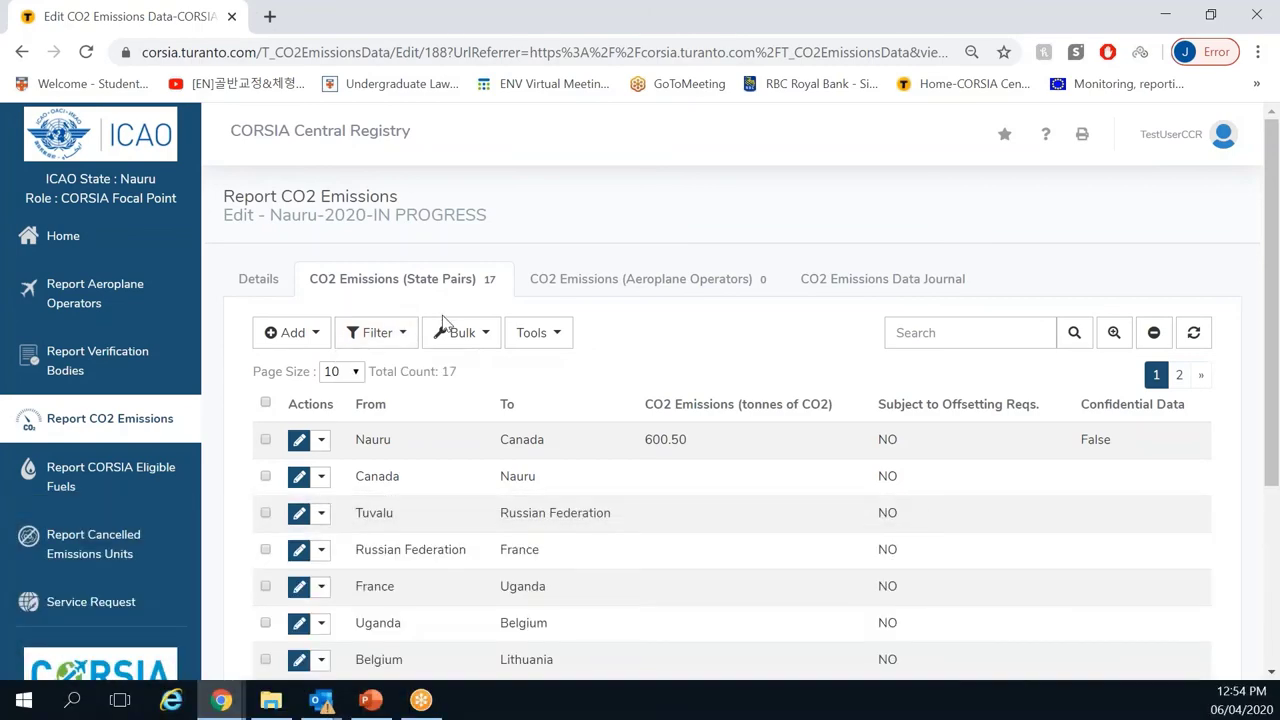
mouse_move(298, 347)
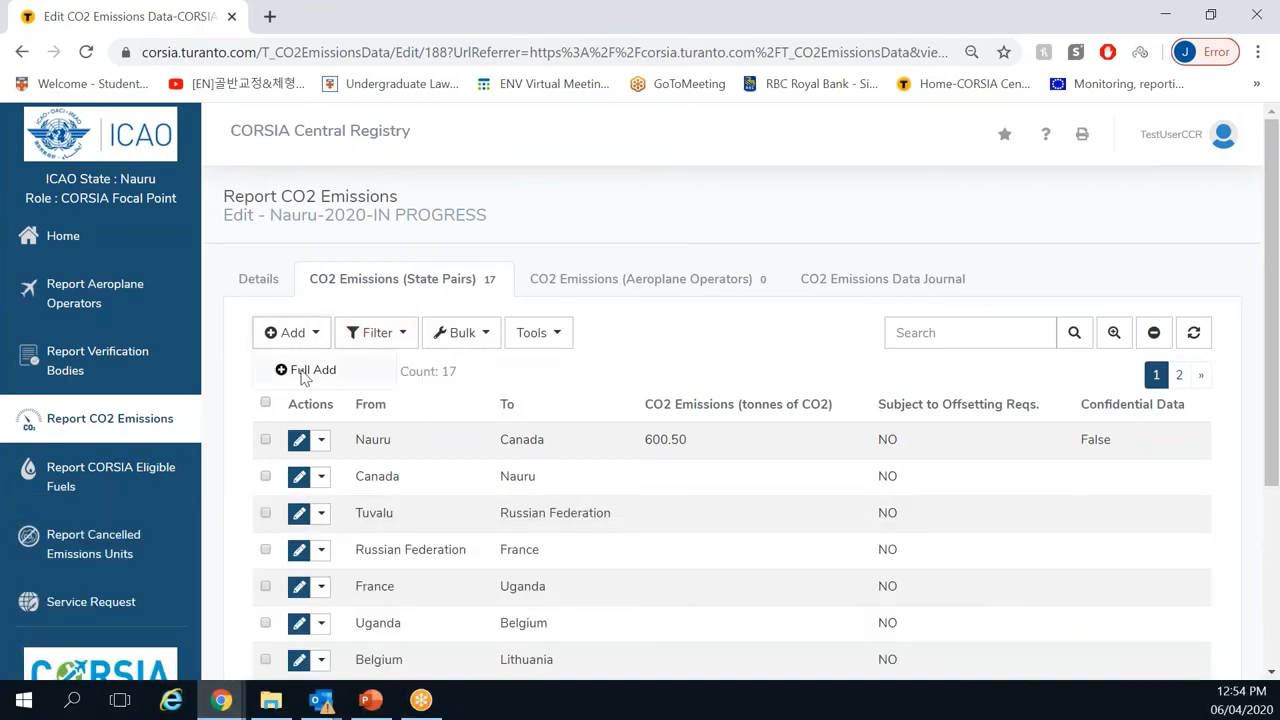
left_click(305, 372)
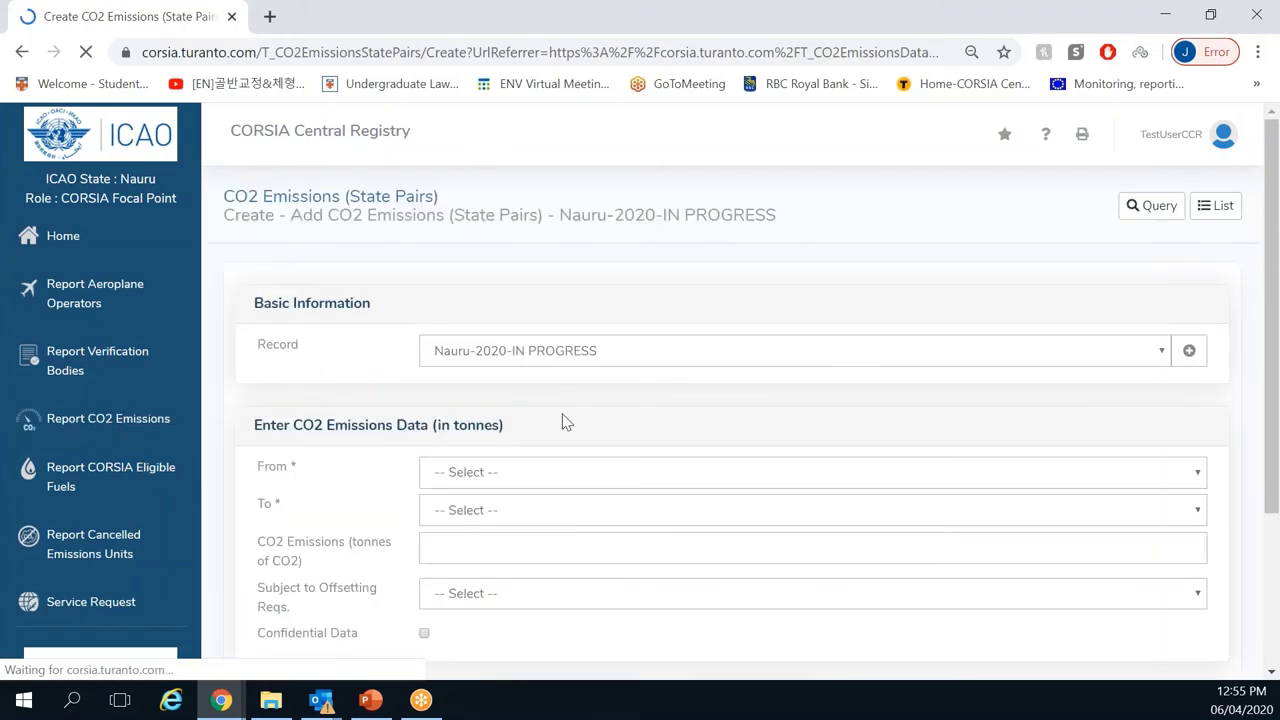
scroll(581, 338, "down", 2)
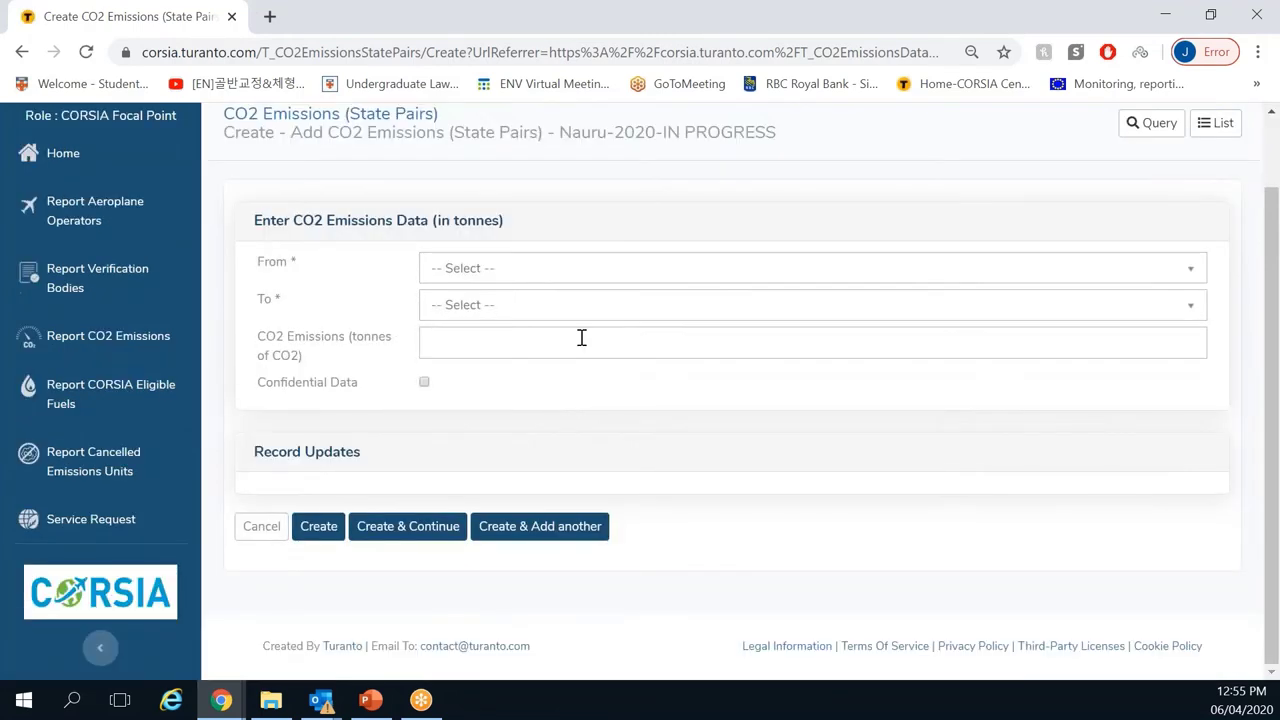
Step: Search the full list of States for nauru and set Nauru as the From State of the new pair
left_click(613, 279)
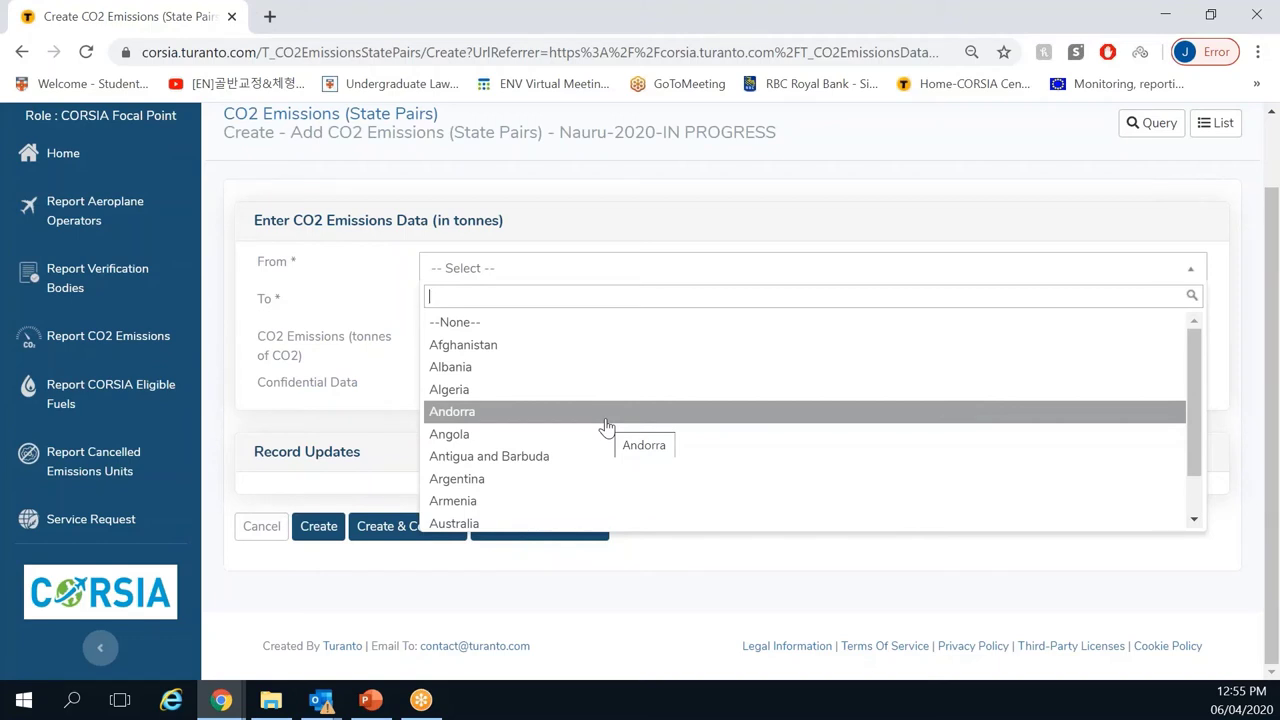
scroll(660, 425, "down", 1)
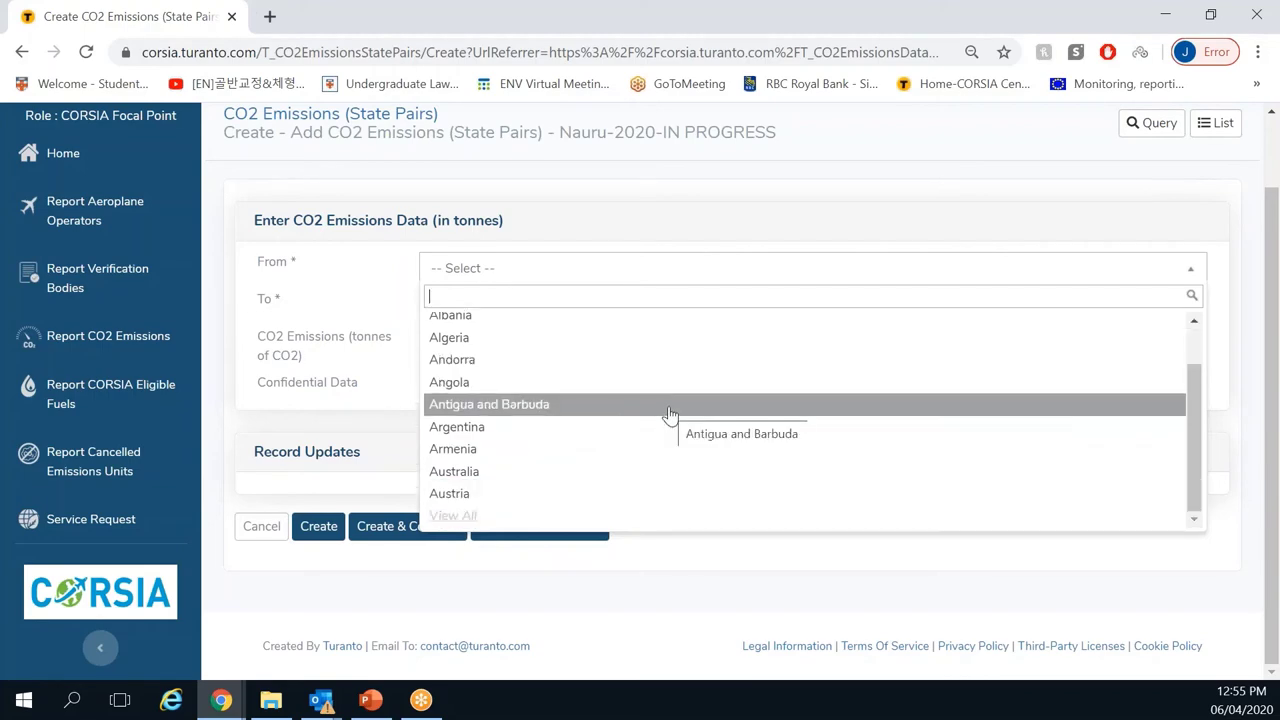
left_click(463, 518)
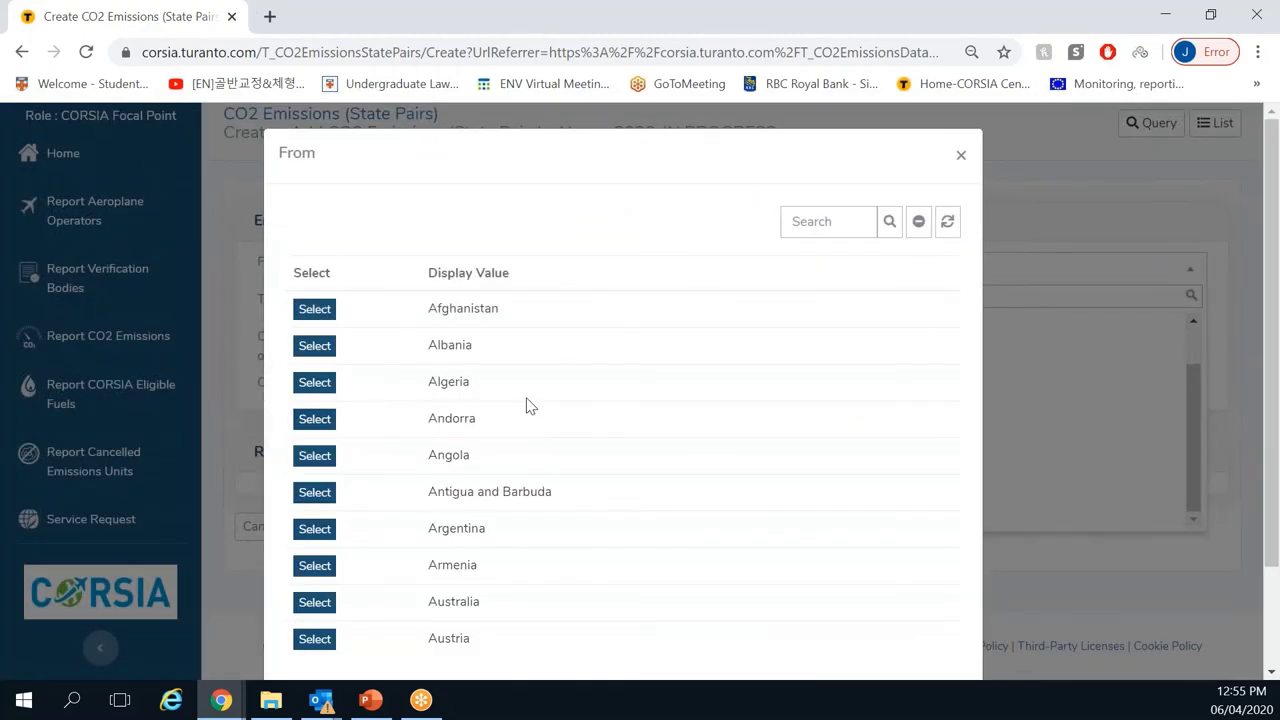
scroll(540, 409, "down", 1)
scroll(540, 409, "up", 1)
left_click(797, 224)
type("nauru")
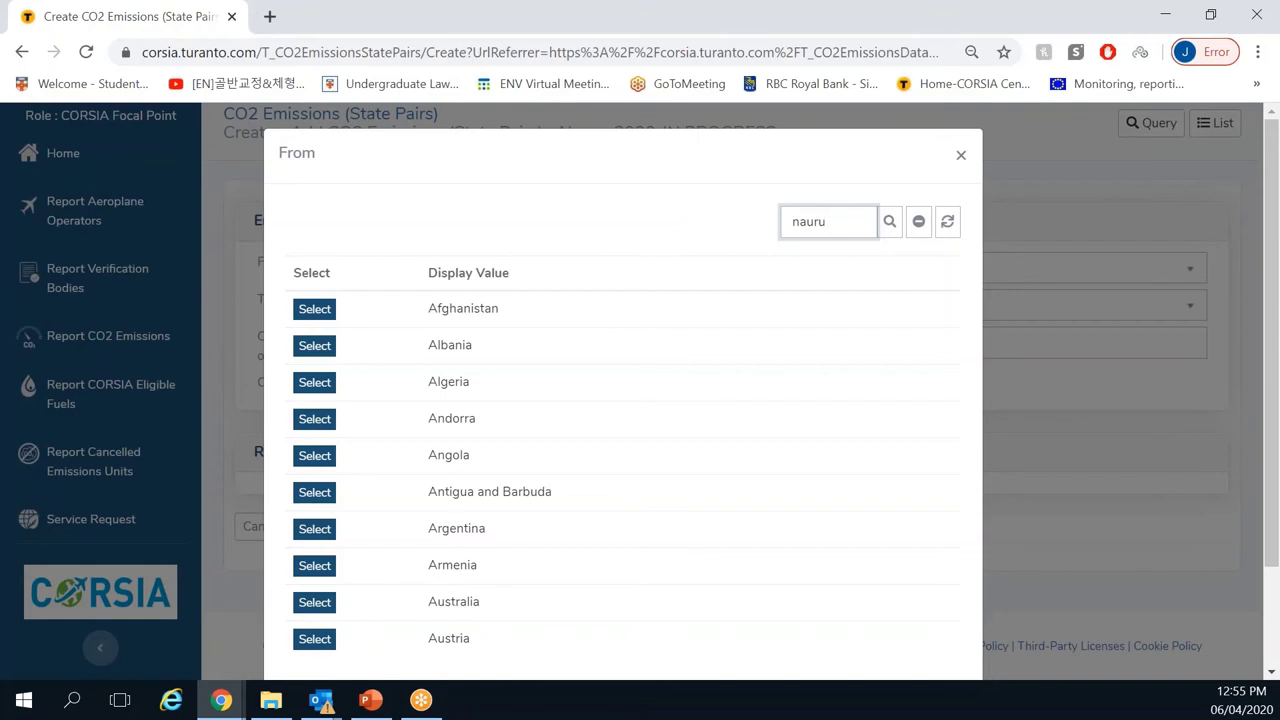
key("Return")
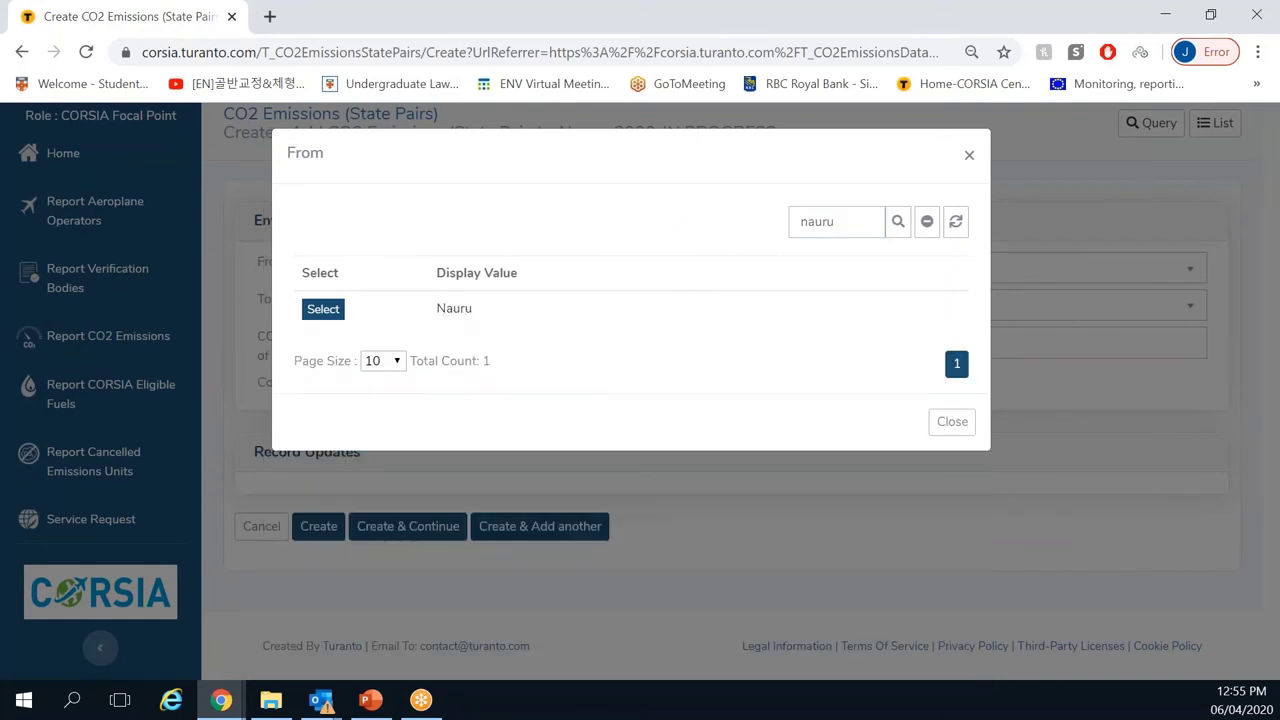
left_click(328, 311)
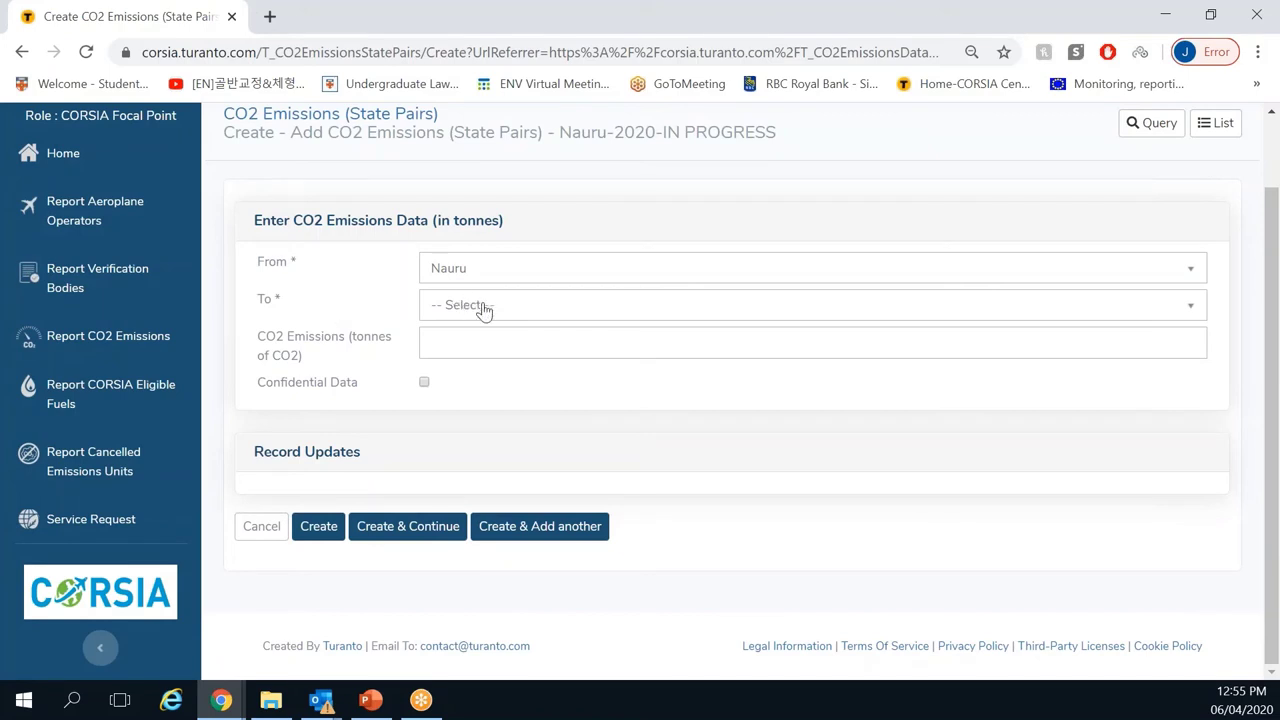
Step: Set France as the To State of the new pair and enter CO2 emissions of 400 tonnes
left_click(544, 317)
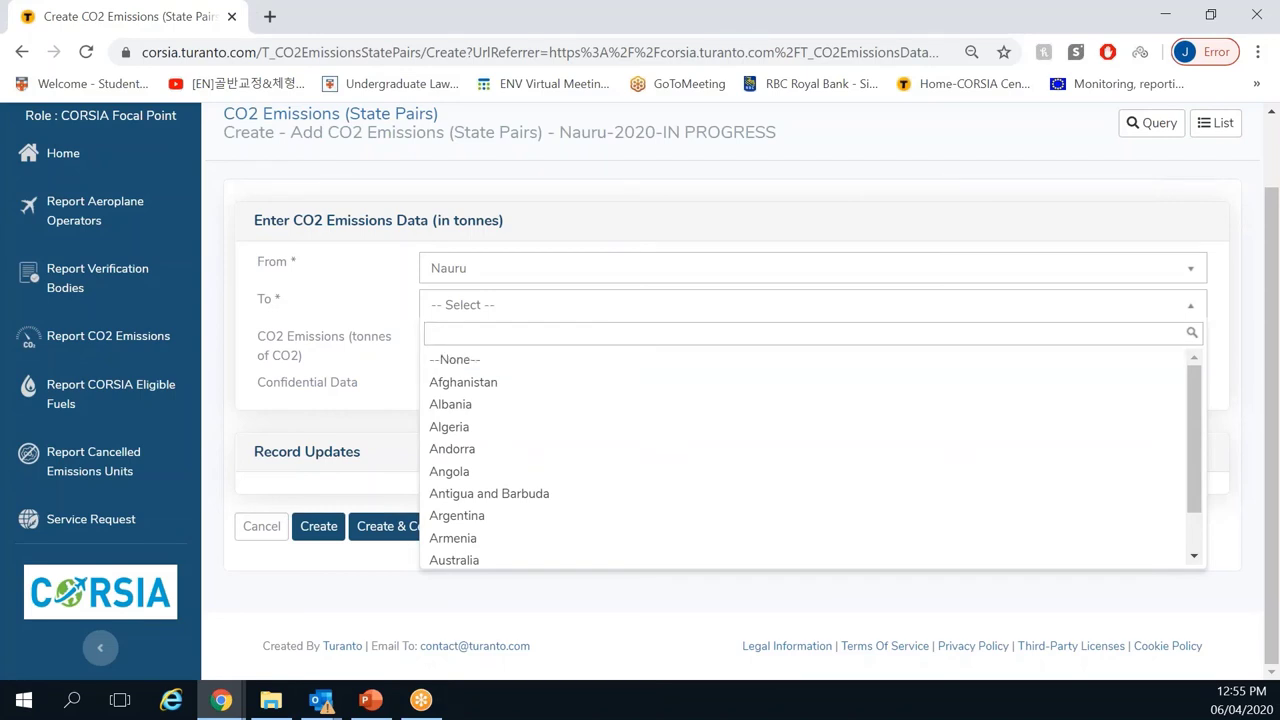
key("alt+Tab")
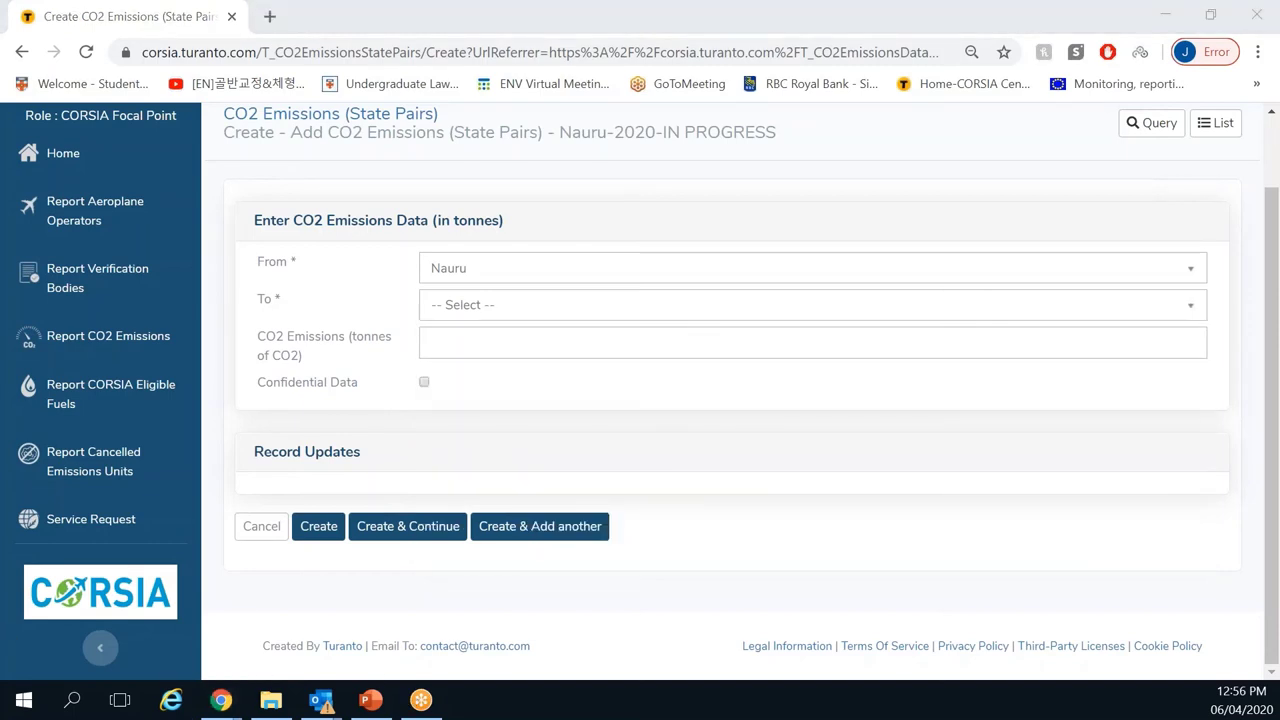
key("alt+Tab")
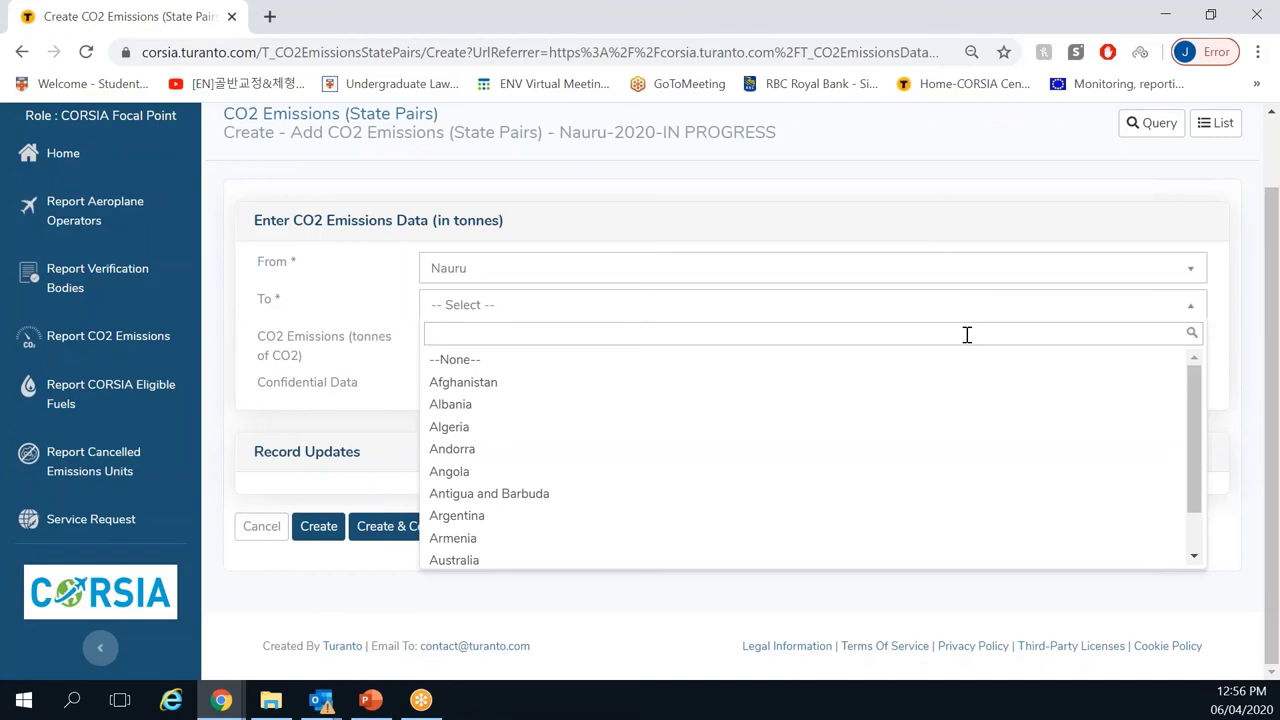
type("cana")
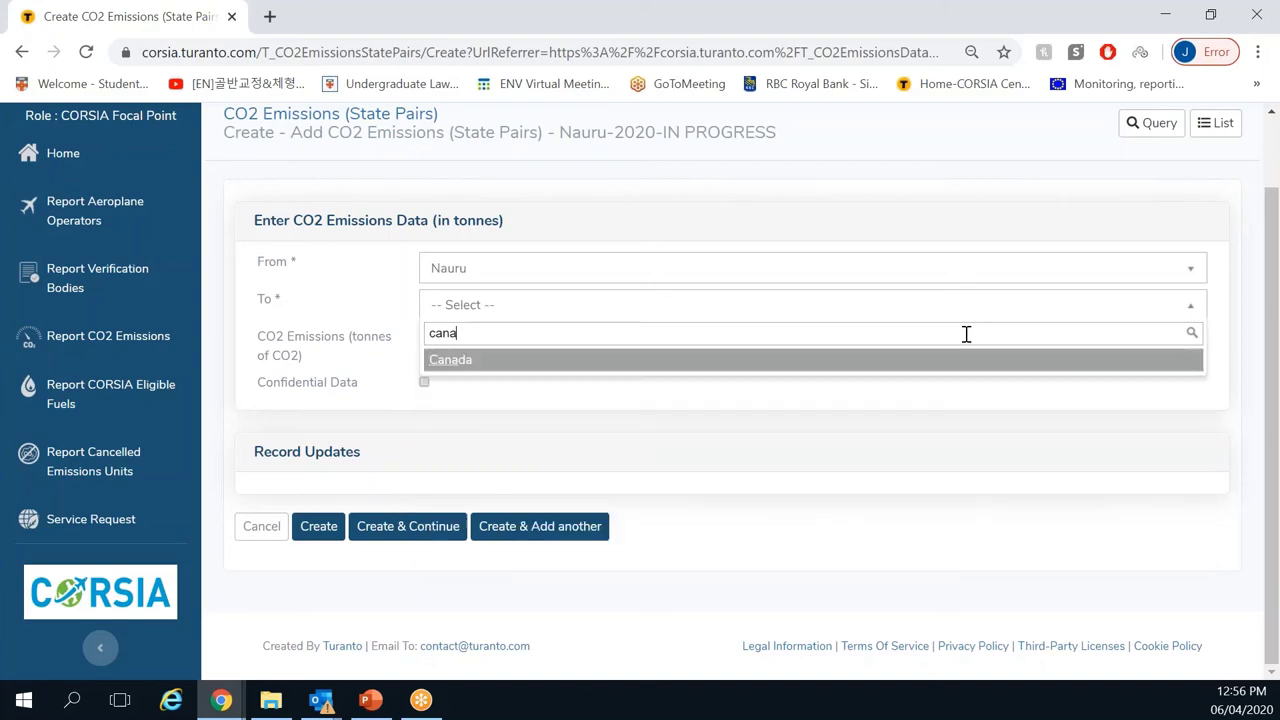
key("BackSpace")
key("BackSpace")
key("BackSpace")
key("BackSpace")
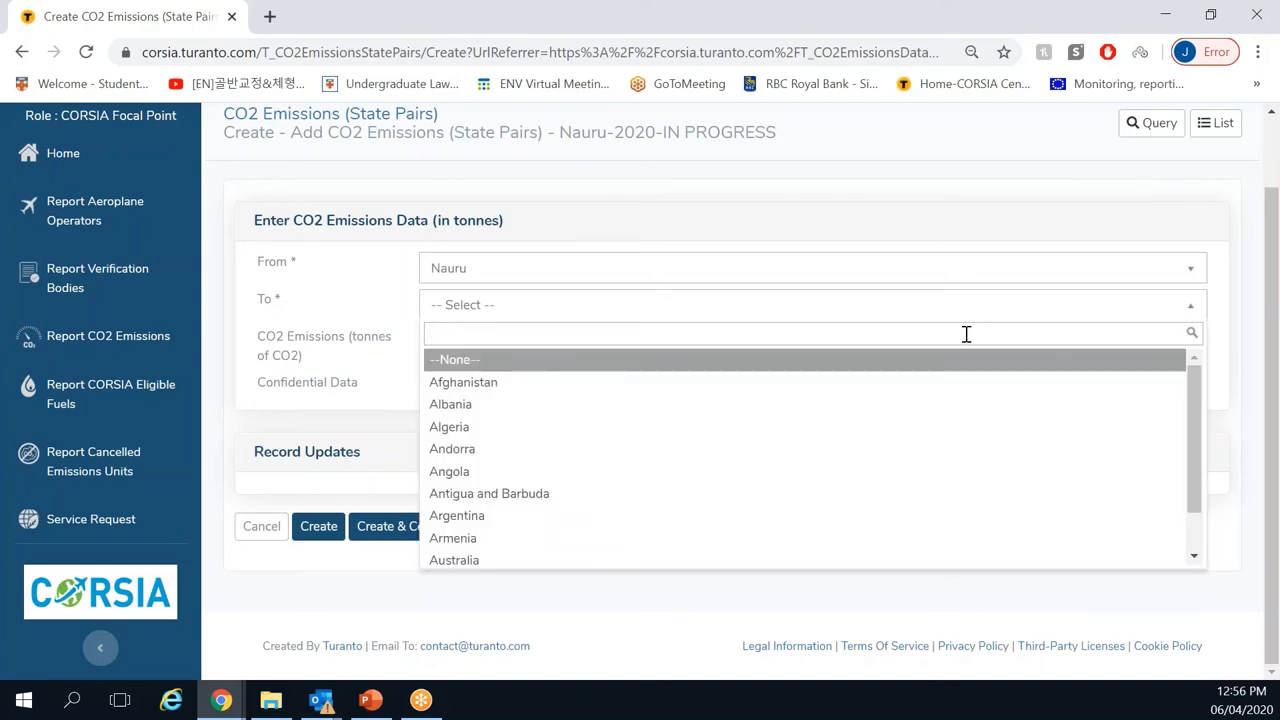
type("france")
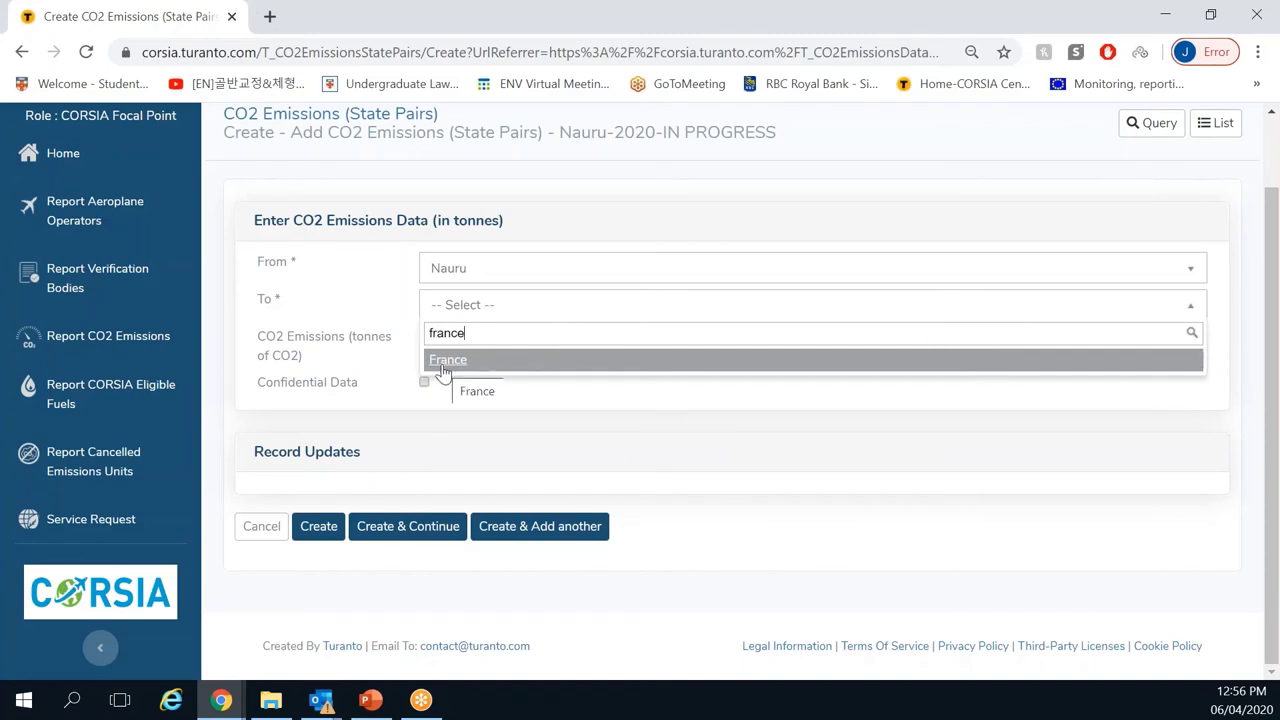
left_click(443, 362)
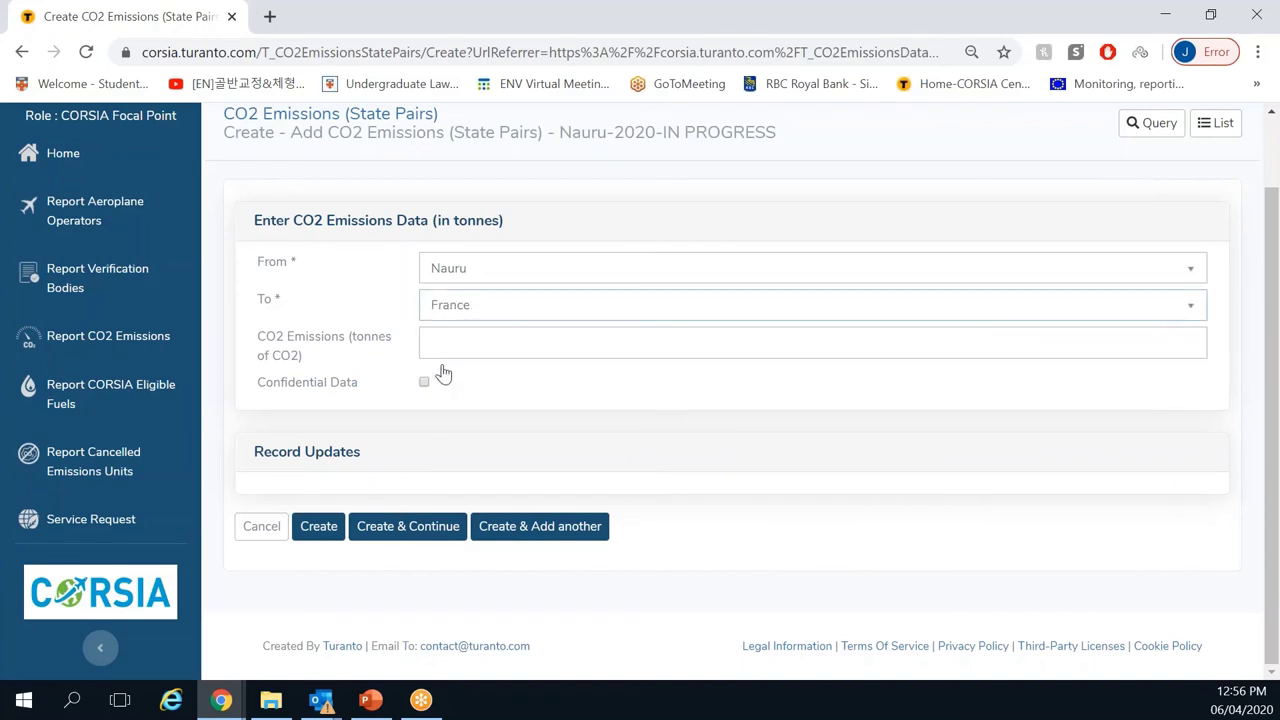
left_click(703, 341)
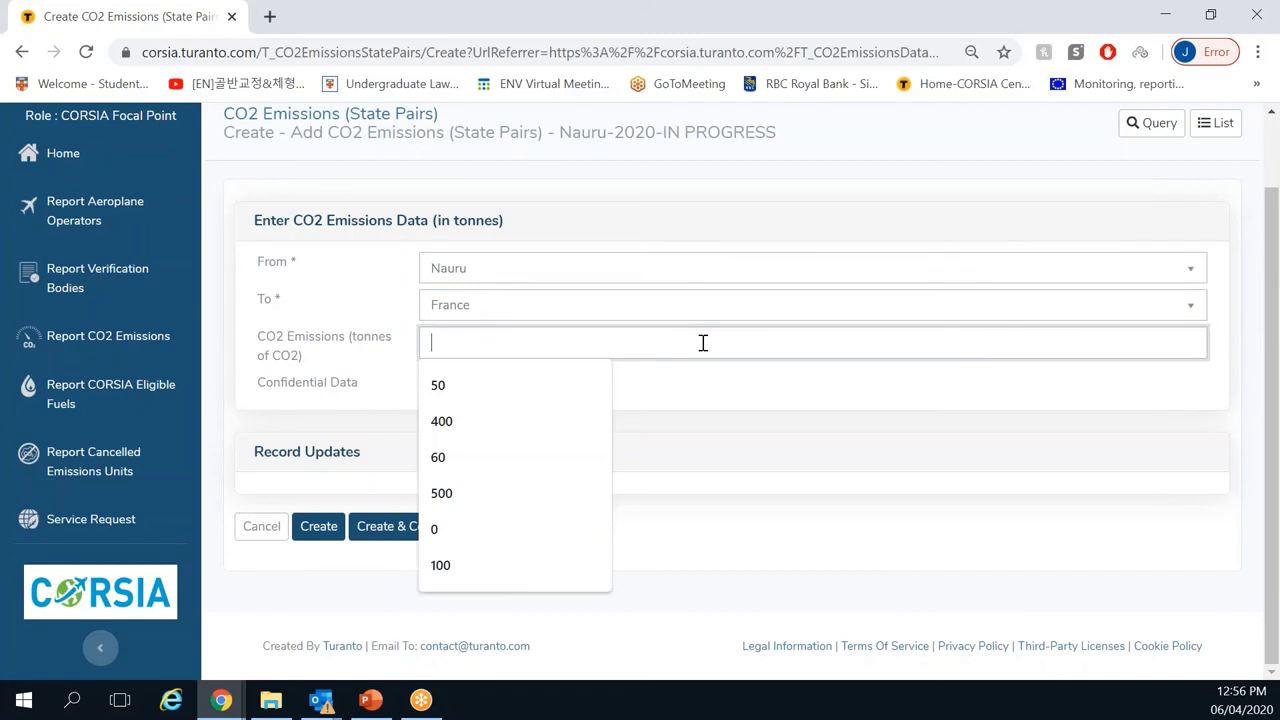
left_click(523, 434)
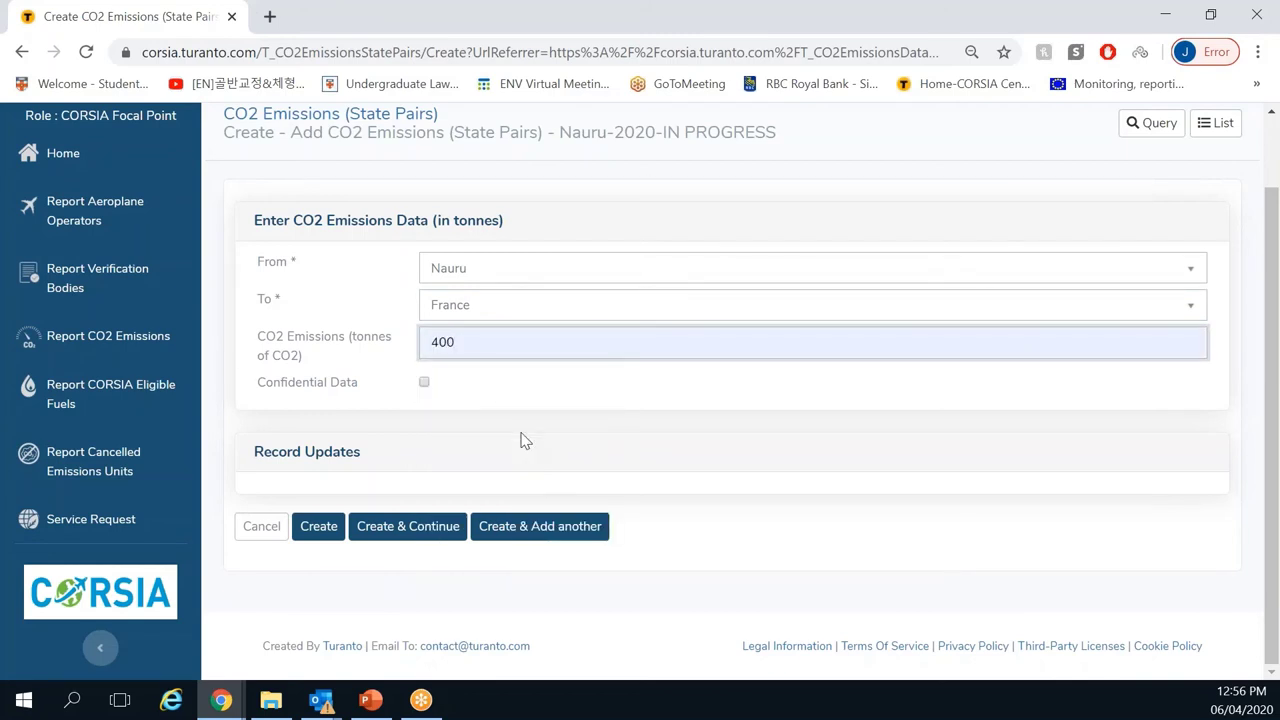
Step: Create the Nauru to France State pair in the 2020 report and return to the home page to review the reporting modules
left_click(320, 534)
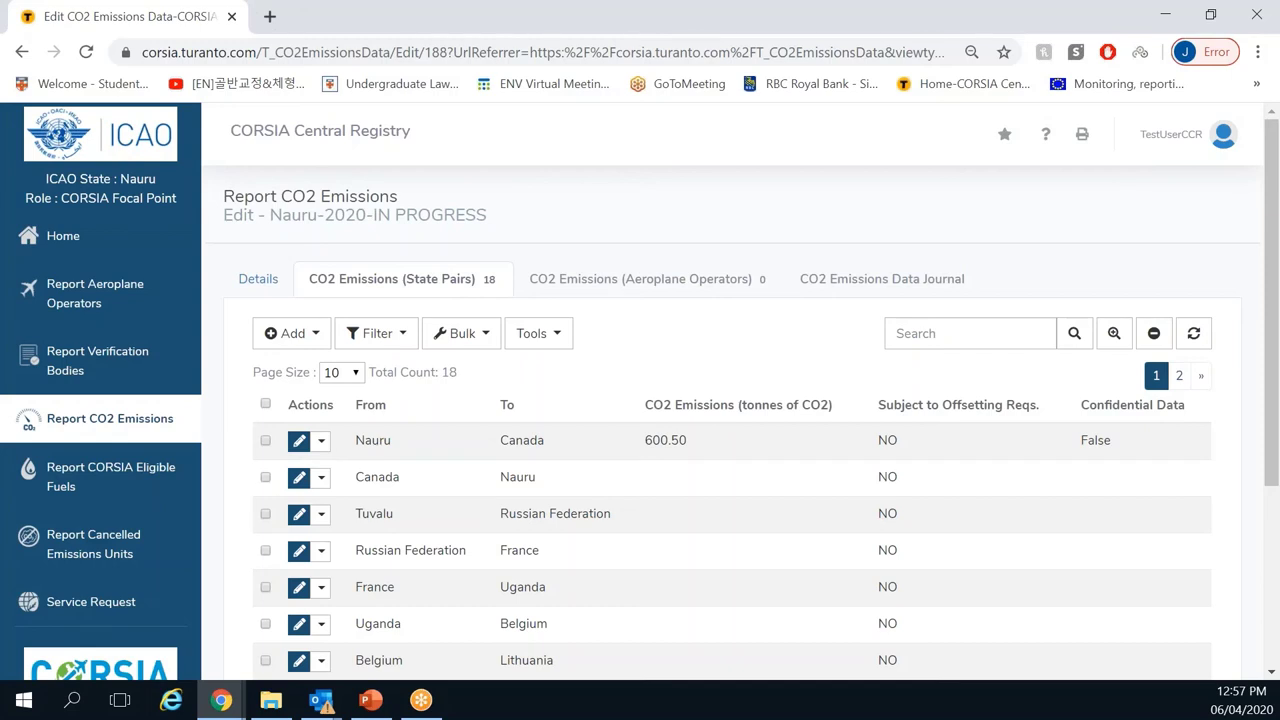
left_click(110, 235)
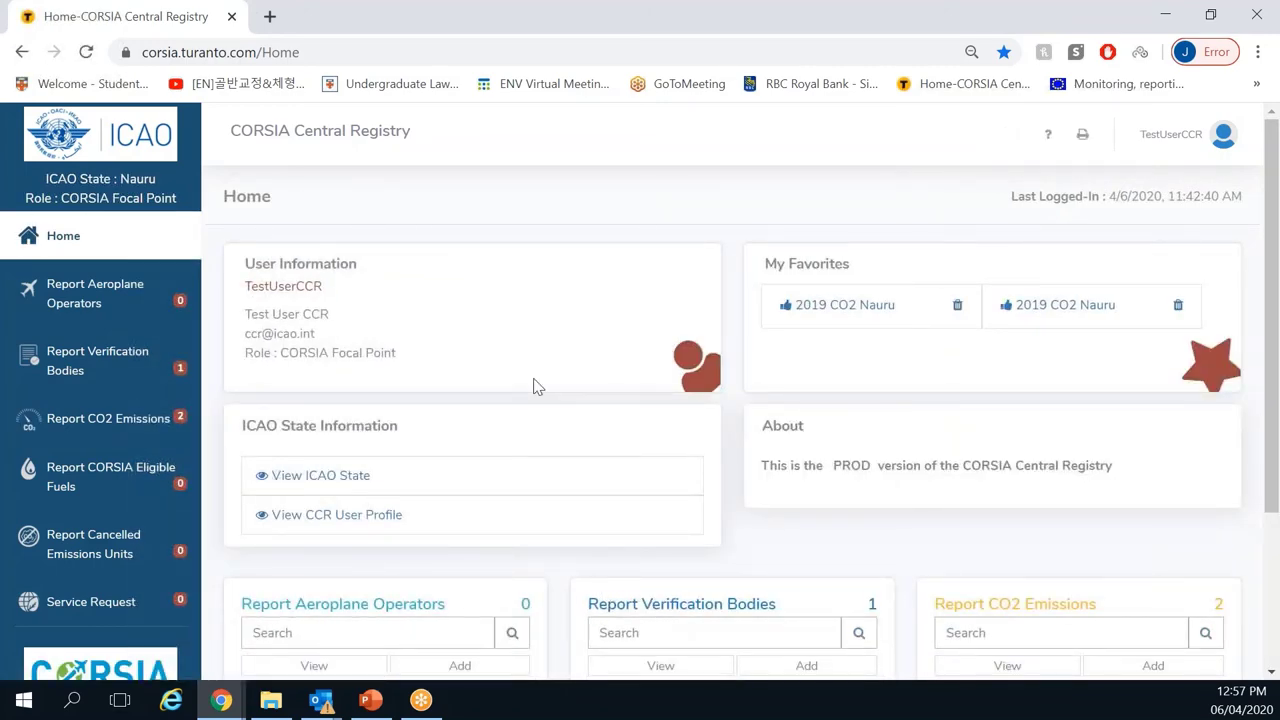
scroll(289, 587, "down", 3)
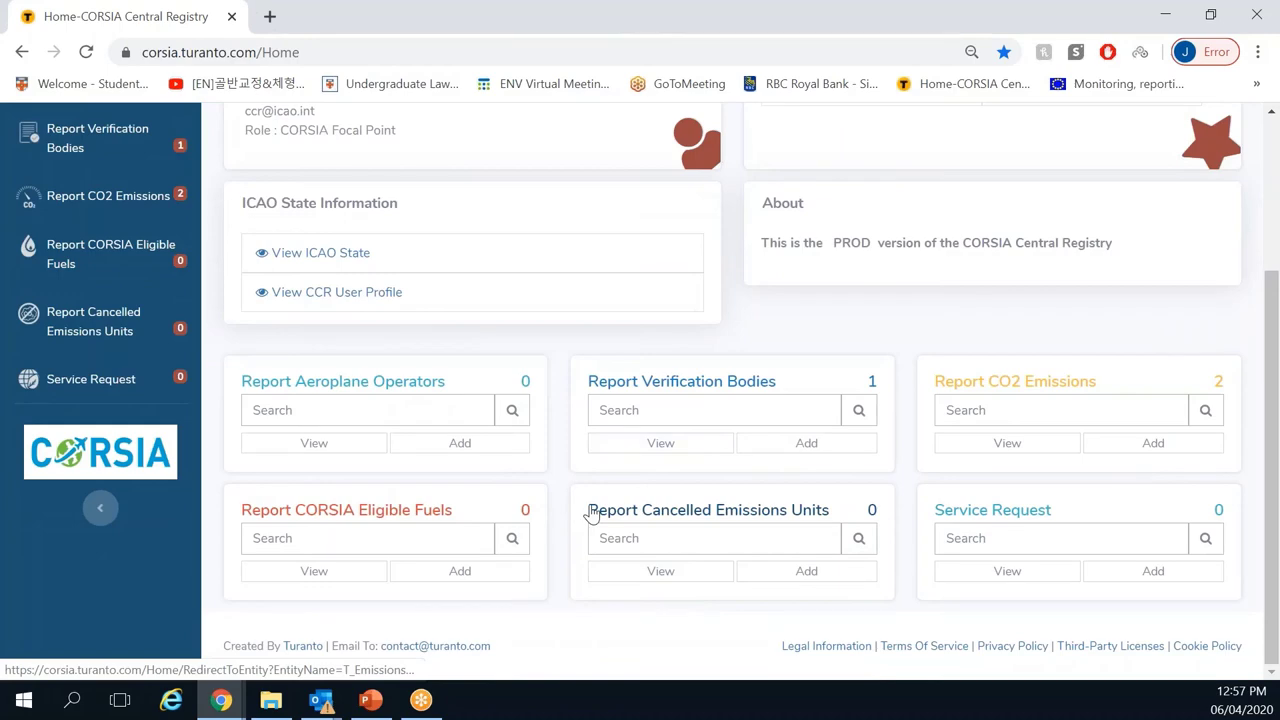
scroll(591, 513, "up", 3)
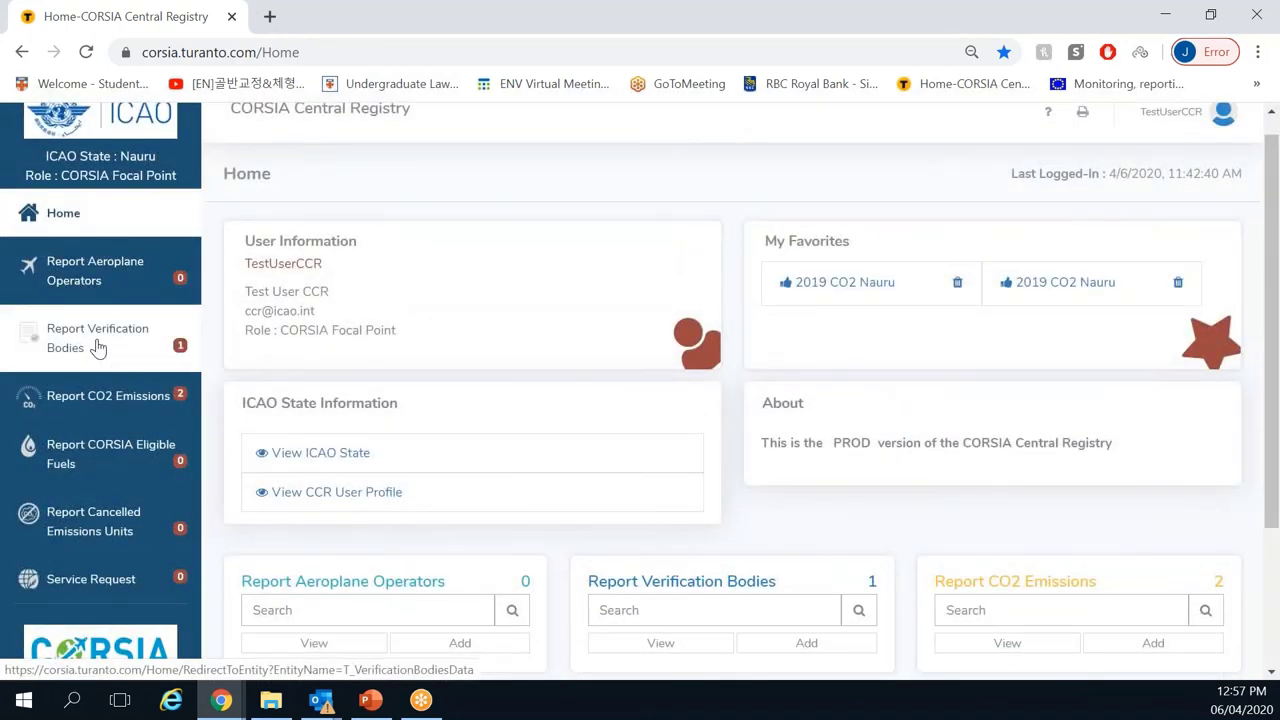
Step: Open Nauru's 2019 verification bodies report for editing and view its list of verification bodies
left_click(97, 346)
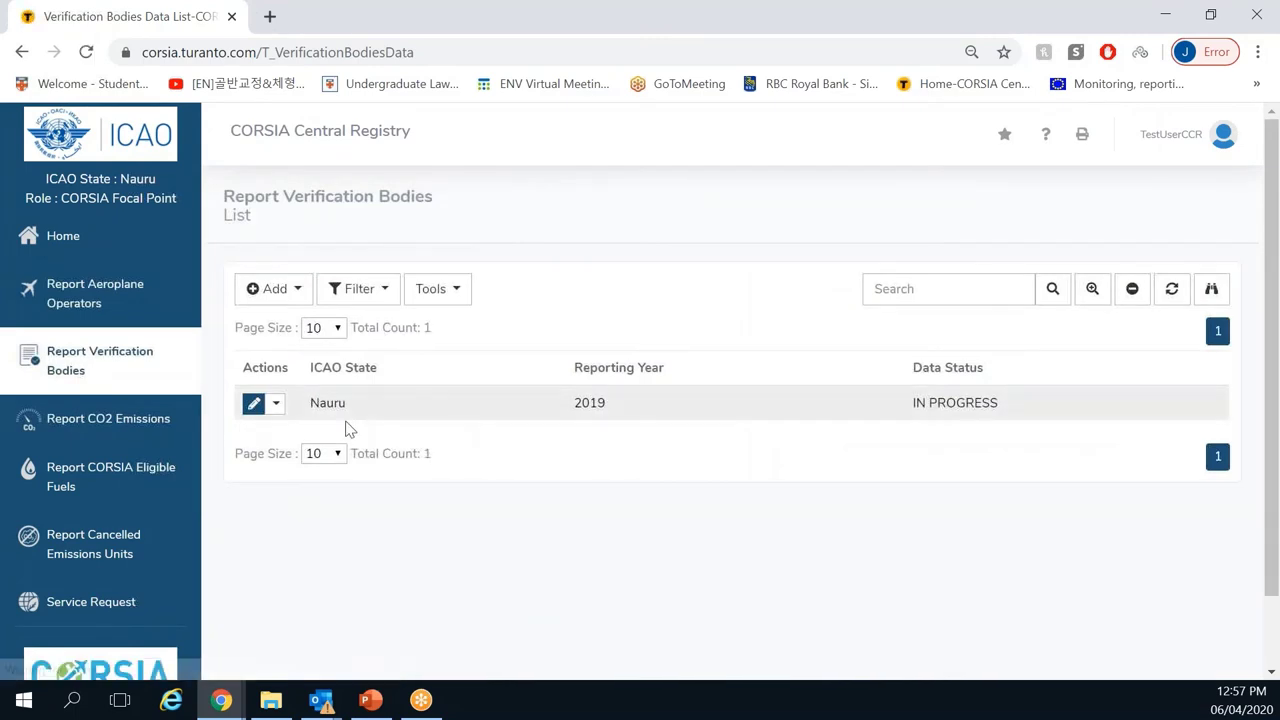
left_click(256, 408)
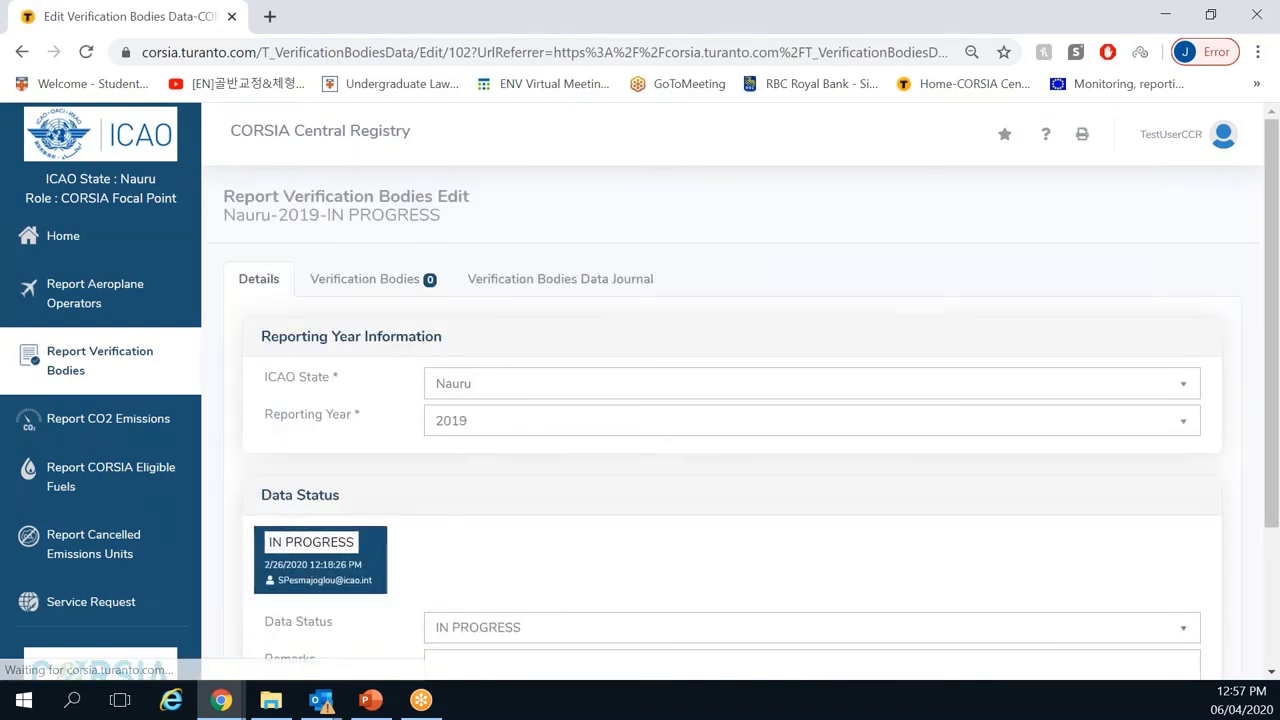
left_click(388, 284)
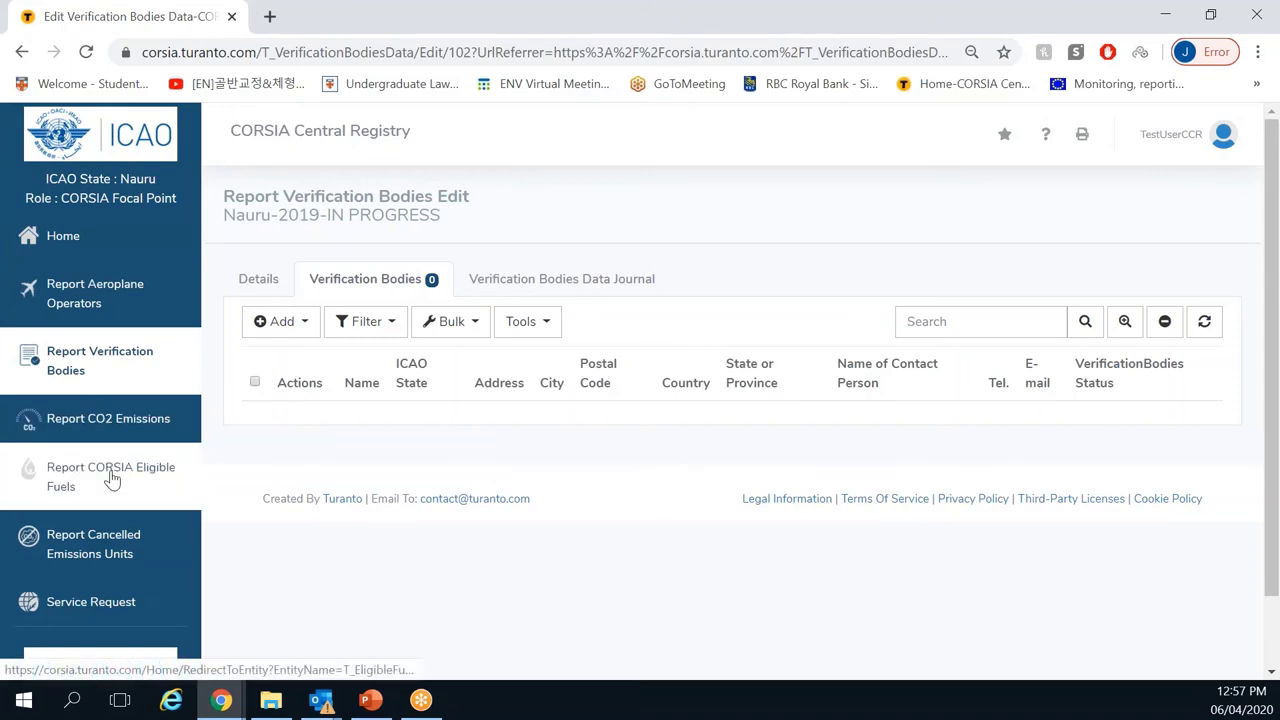
Step: View the list of aeroplane operator reports and return to the registry's home page
left_click(85, 323)
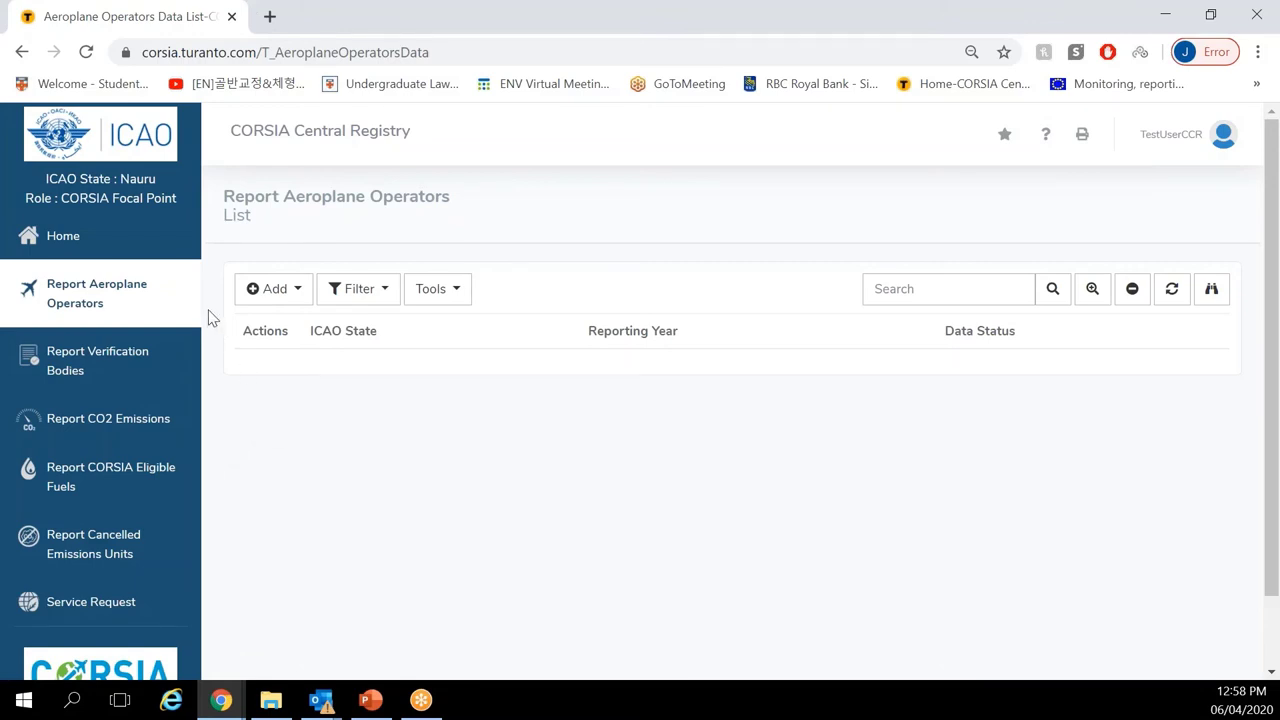
left_click(164, 248)
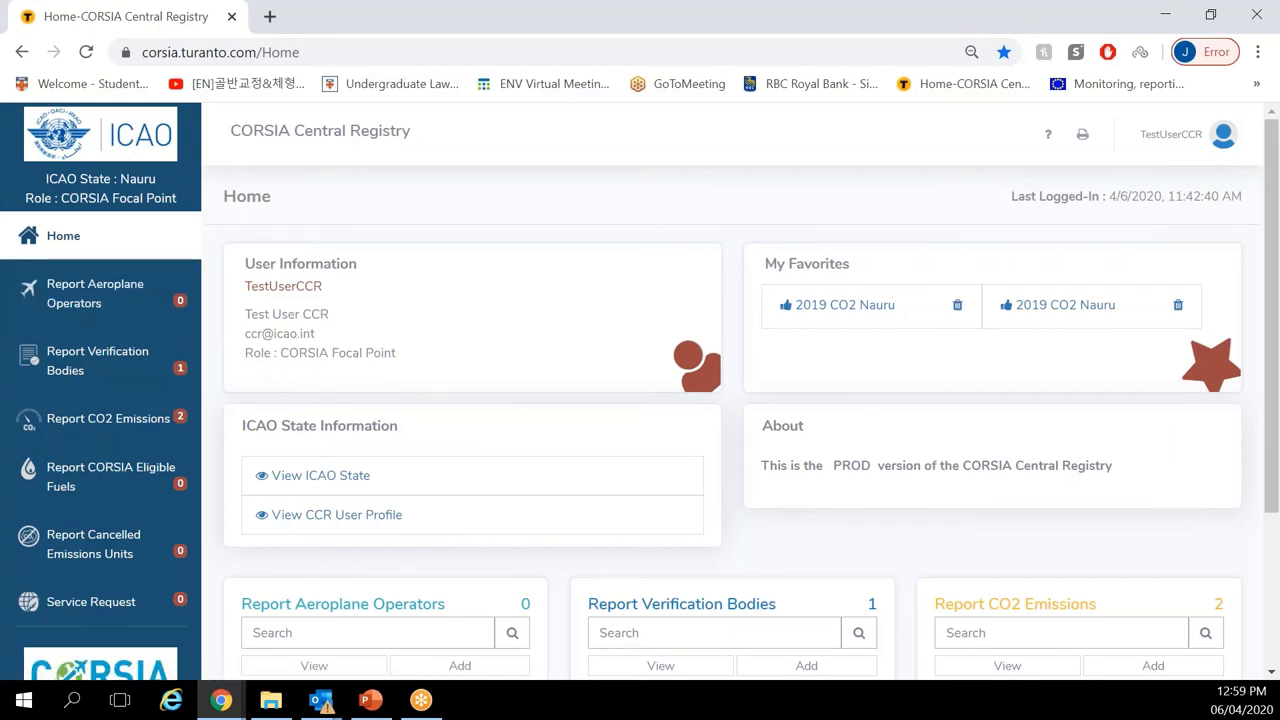
key("super+shift+q")
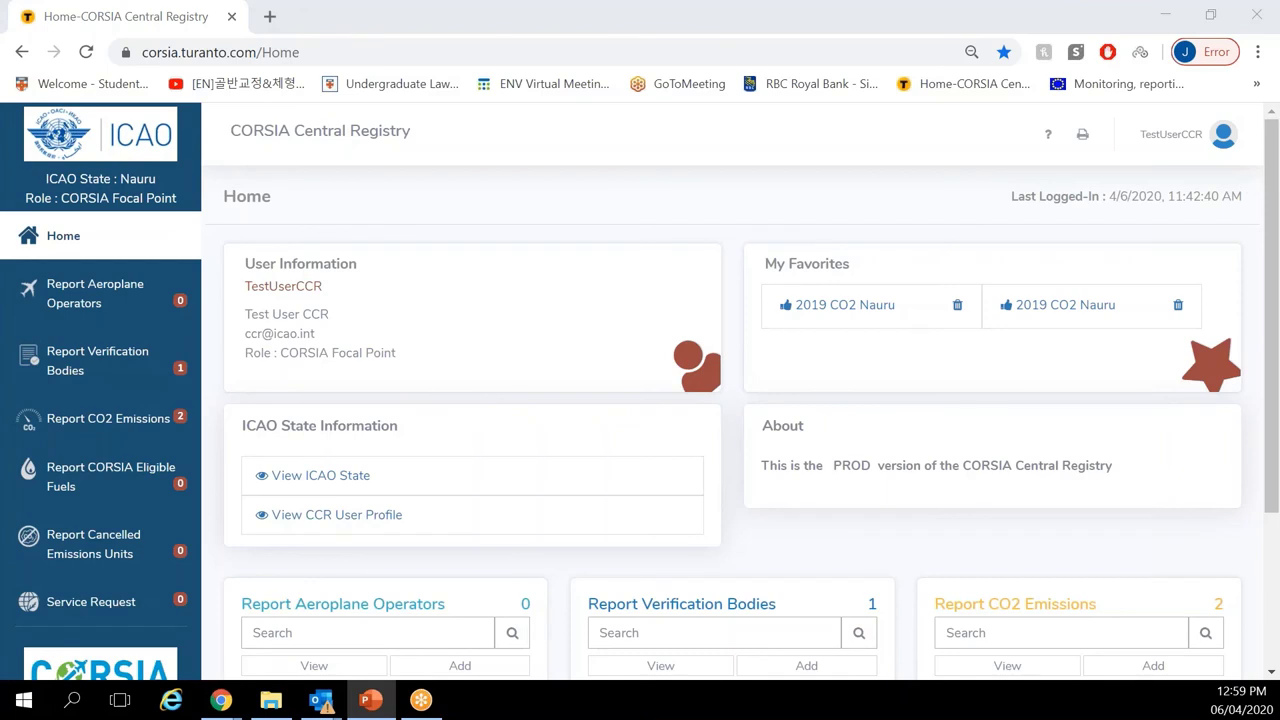